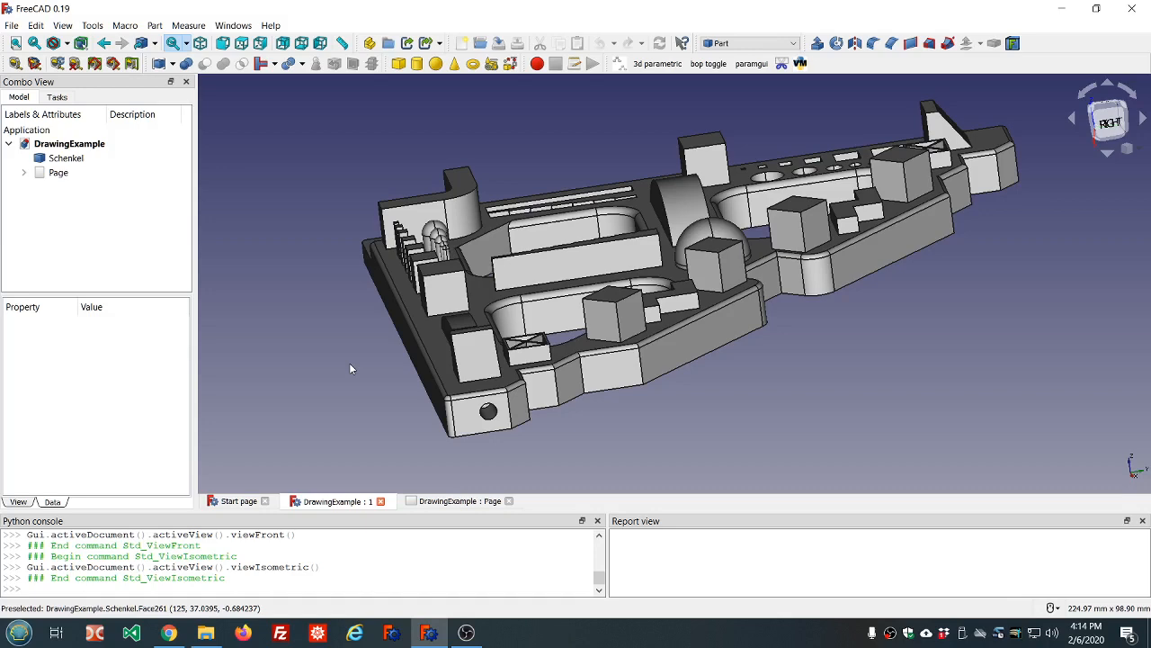
# Switch from FreeCAD to the browser showing the freecadweb.org homepage
pyautogui.click(169, 632)
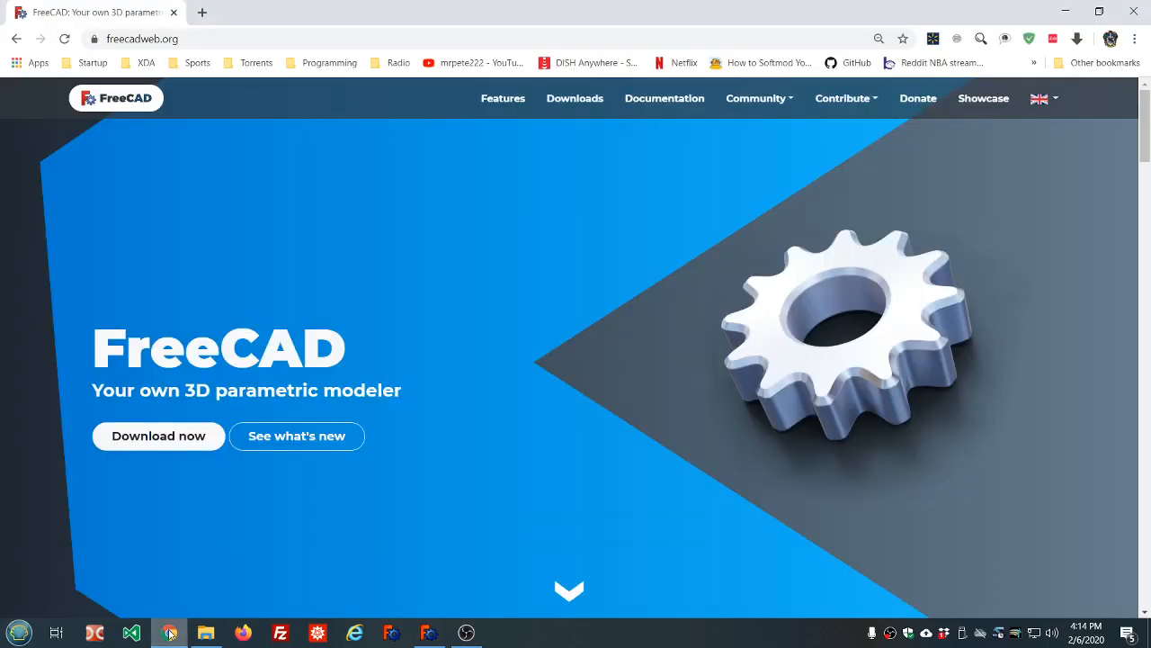
# Open the FreeCAD downloads page and scroll down to its Development versions section
pyautogui.click(177, 39)
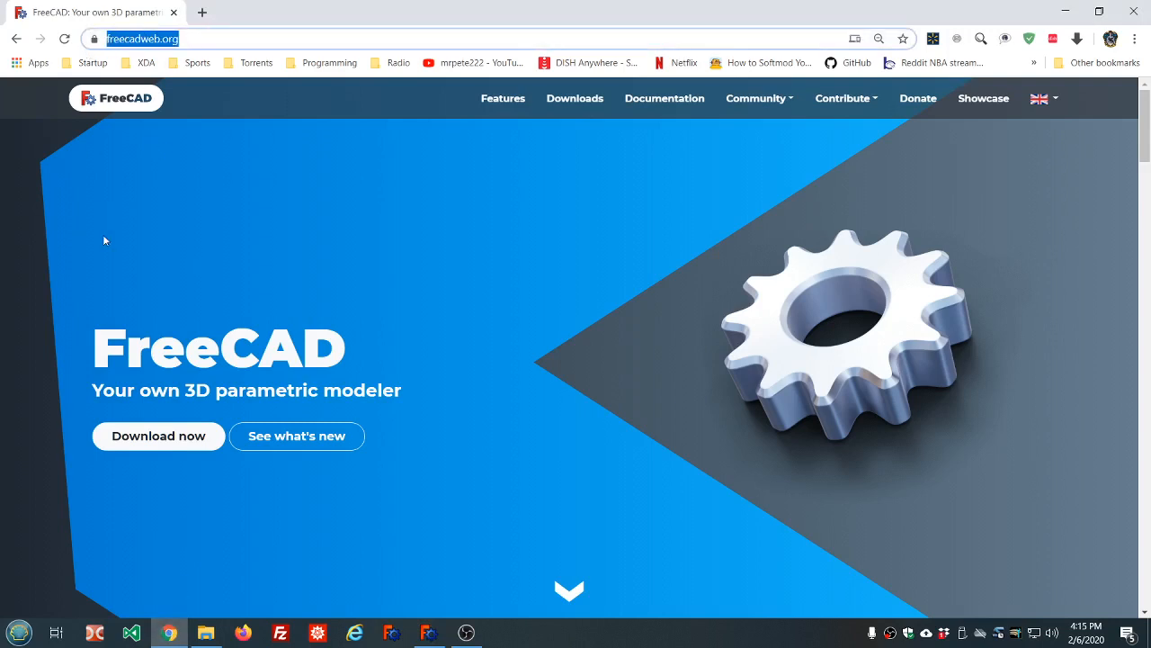
pyautogui.click(372, 222)
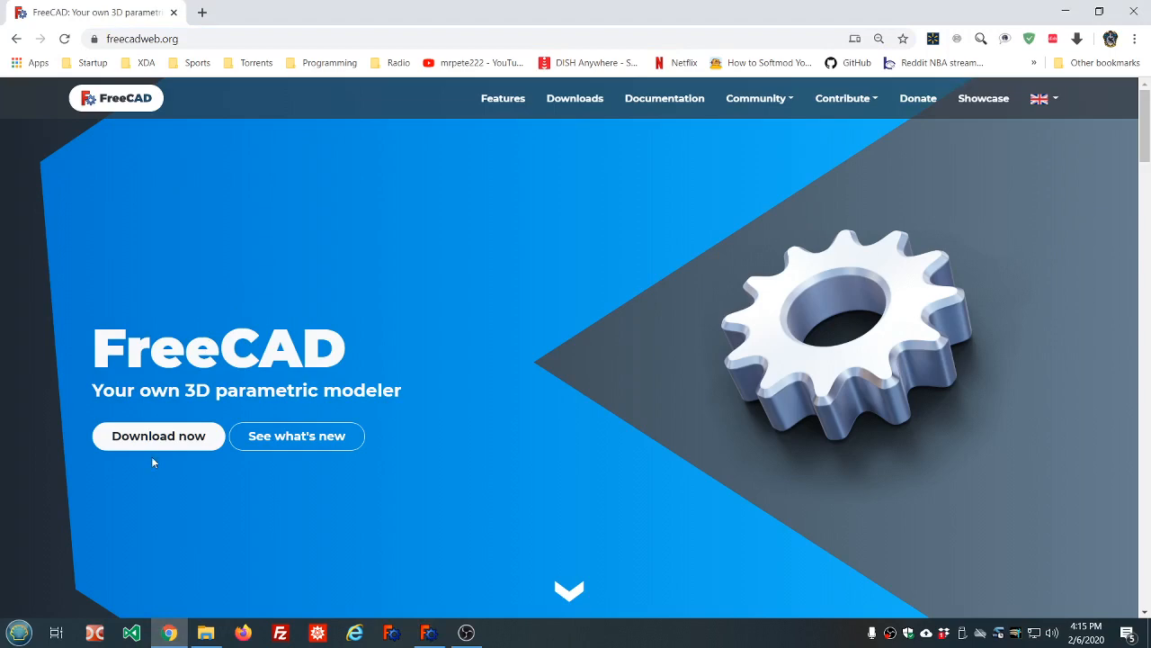
pyautogui.click(180, 437)
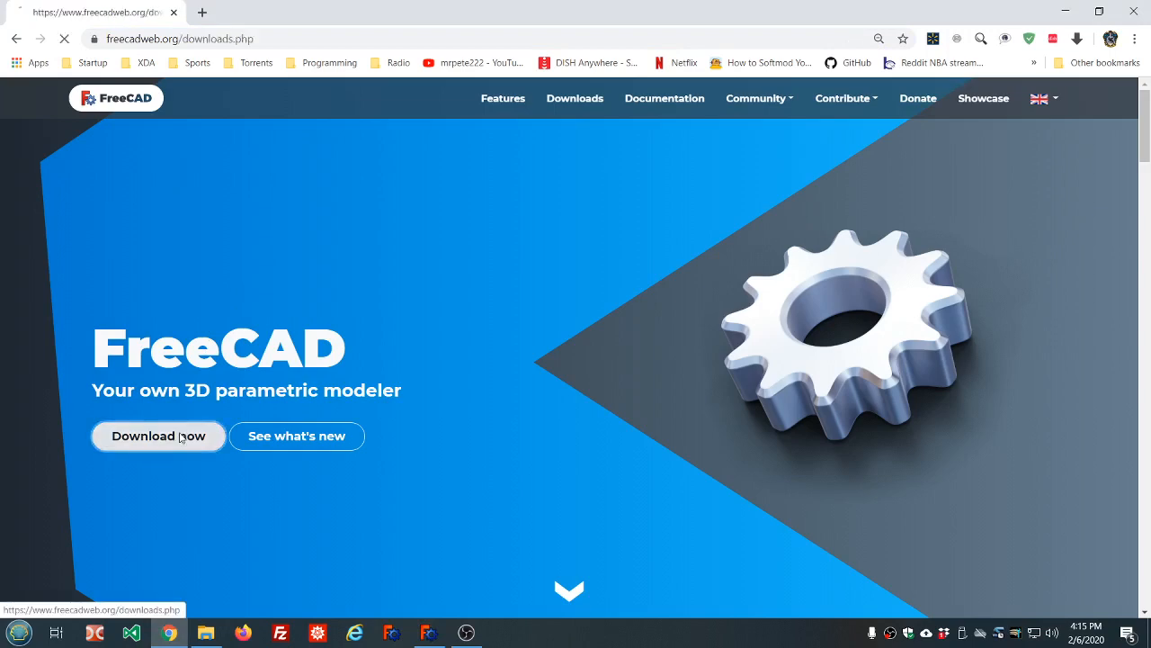
pyautogui.scroll(-1, 468, 317)
pyautogui.scroll(-3, 468, 317)
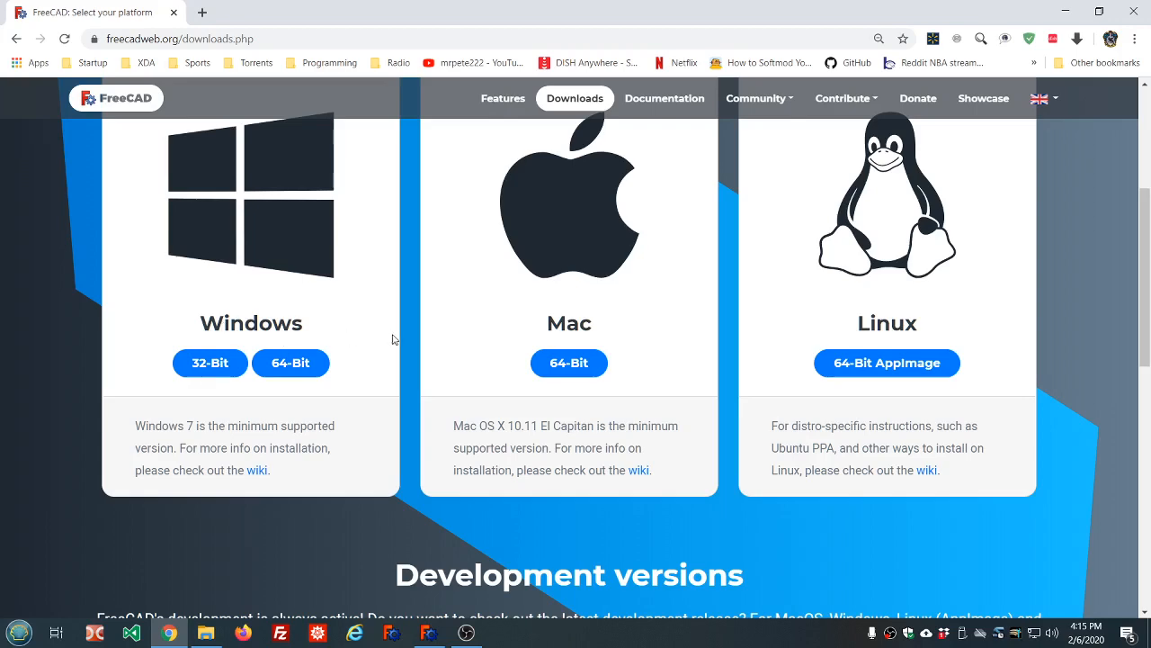
pyautogui.scroll(-3, 510, 344)
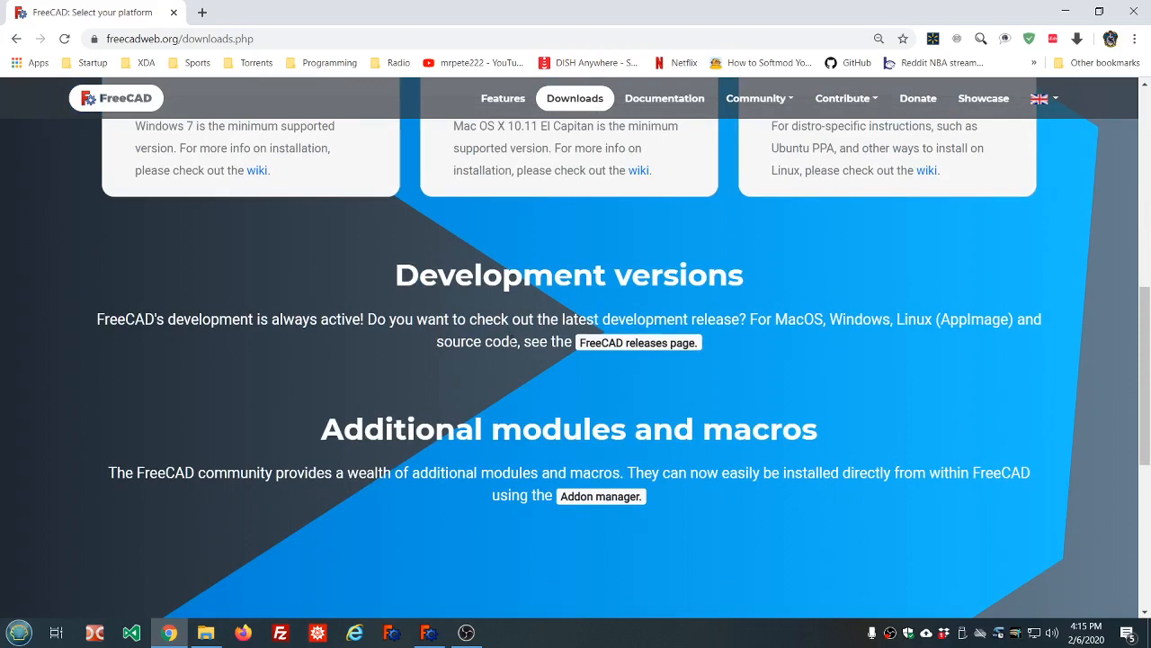
# Open the GitHub 0.19_pre development release and review its list of 12 download assets
pyautogui.click(668, 346)
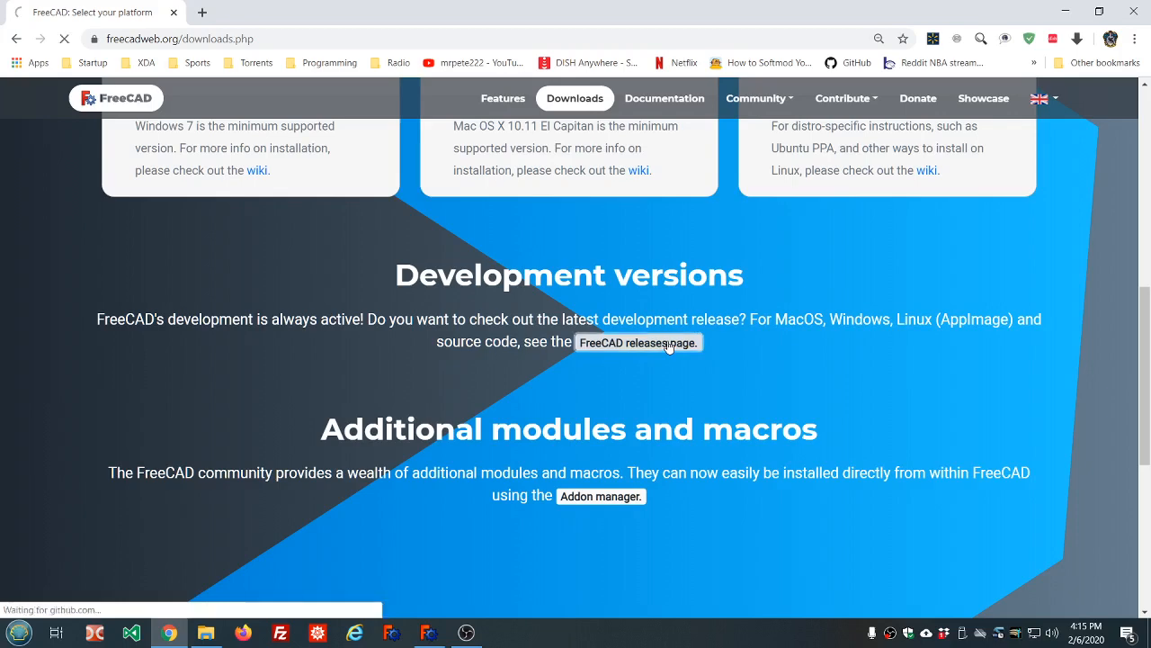
pyautogui.scroll(-3, 462, 322)
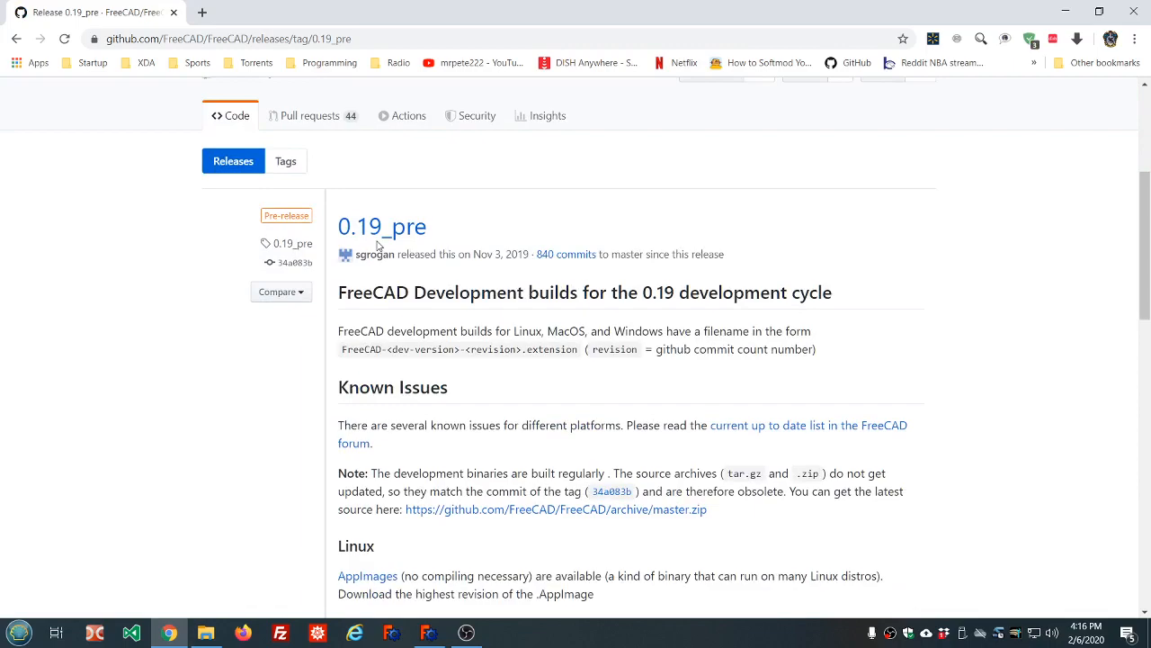
pyautogui.scroll(-12, 378, 245)
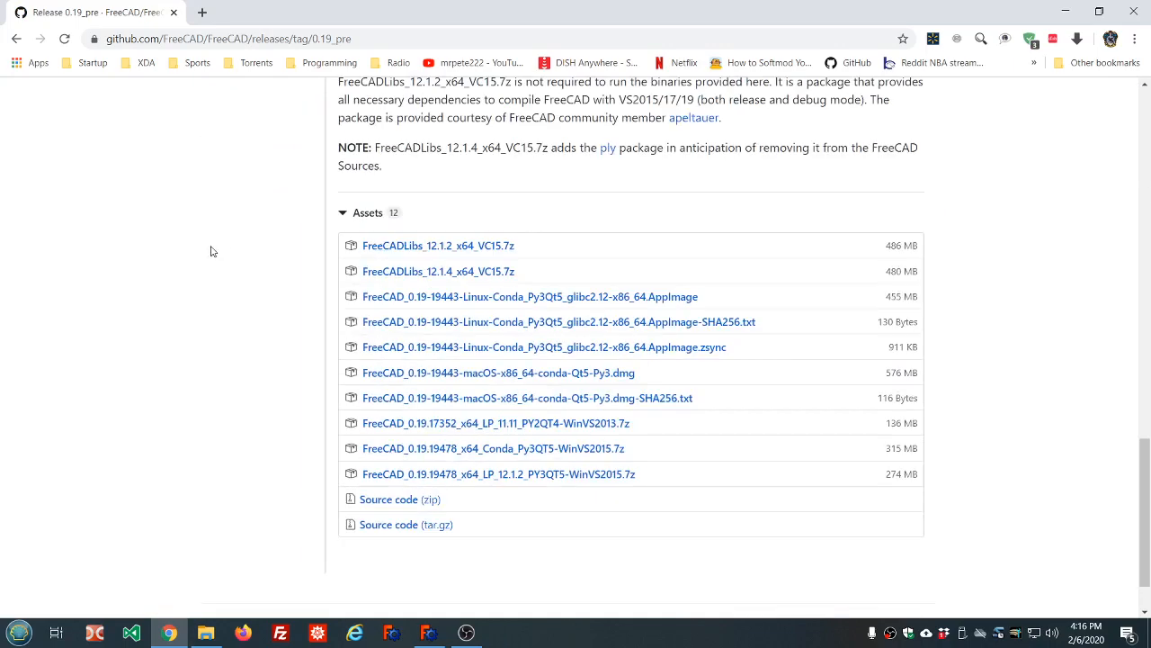
pyautogui.click(342, 214)
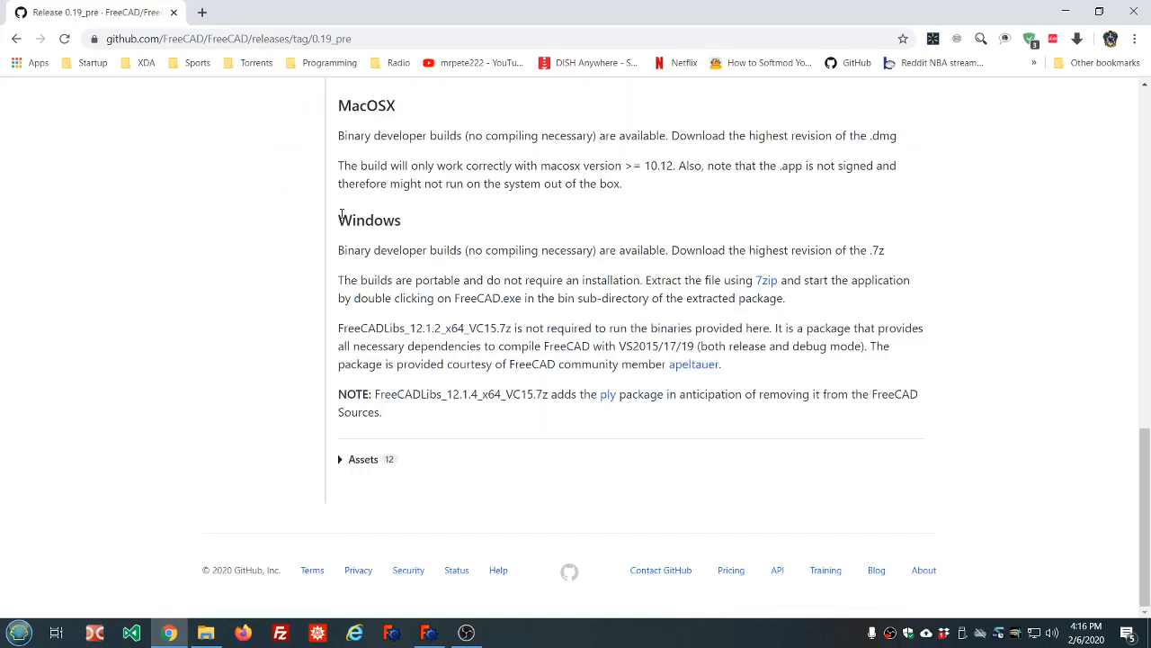
pyautogui.click(339, 460)
pyautogui.scroll(-3, 555, 340)
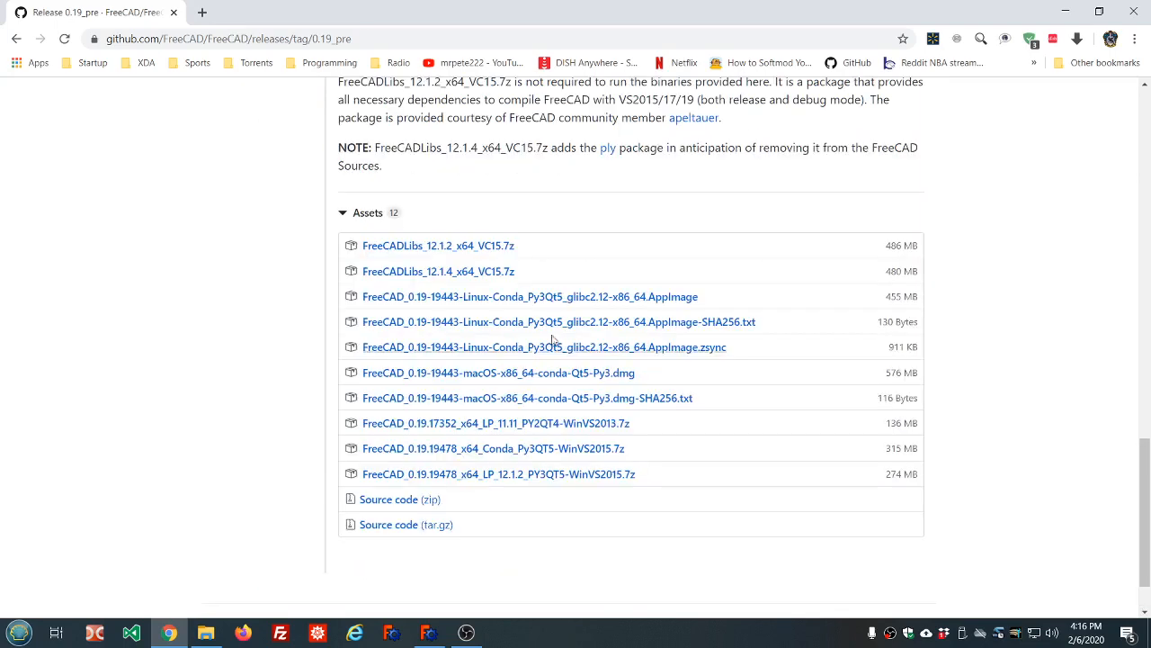
pyautogui.scroll(-1, 557, 256)
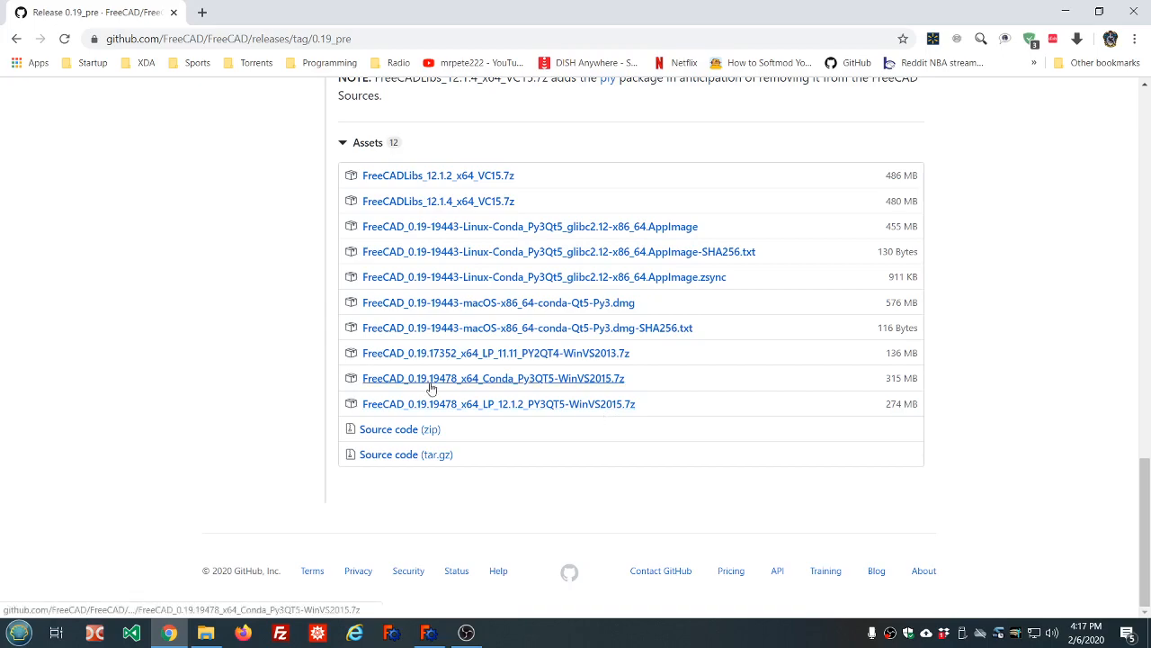
pyautogui.scroll(20, 599, 429)
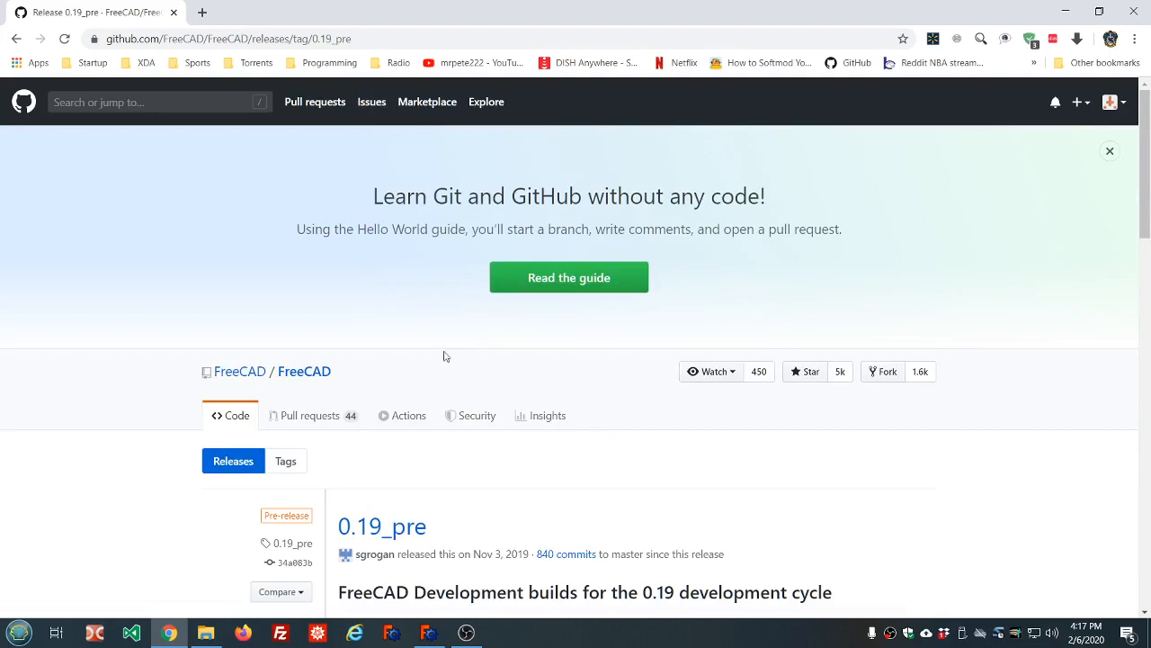
# Glance at the FreeCAD model, then go back to the downloads page showing stable version 0.18.4
pyautogui.click(430, 634)
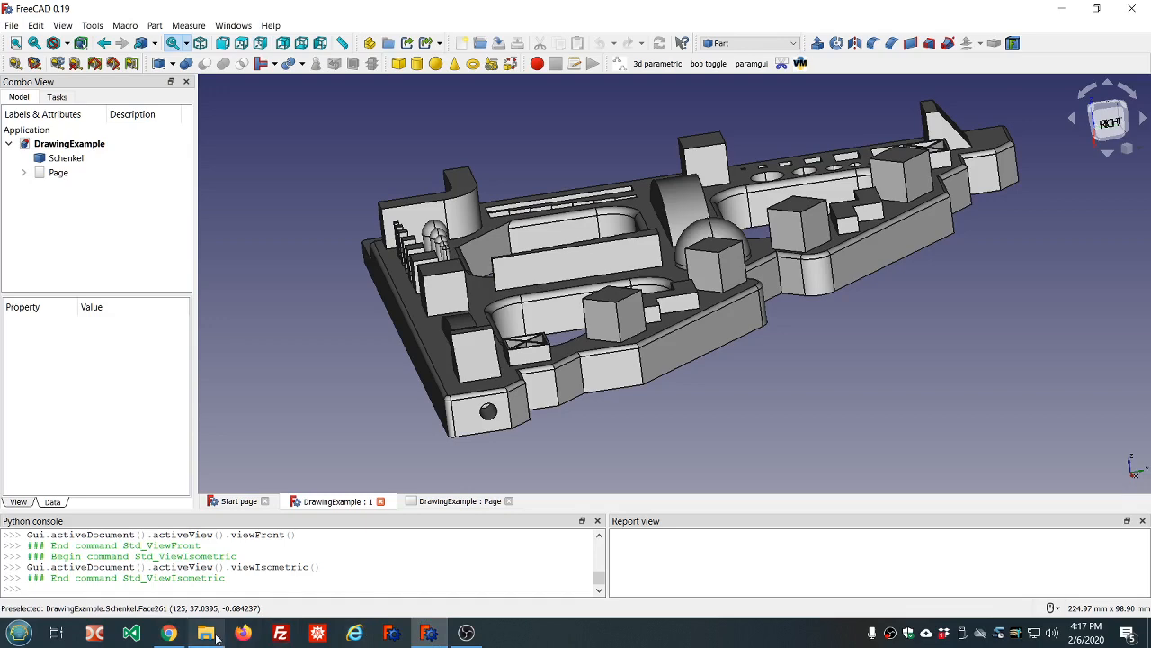
pyautogui.moveTo(168, 635)
pyautogui.click(169, 594)
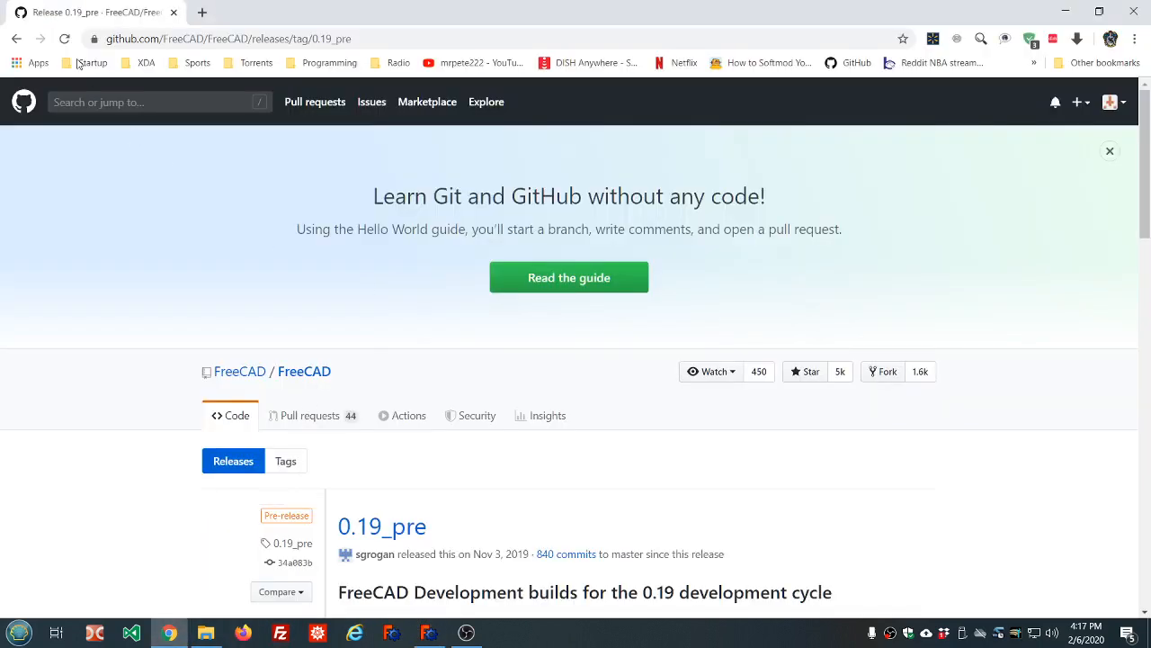
pyautogui.click(14, 39)
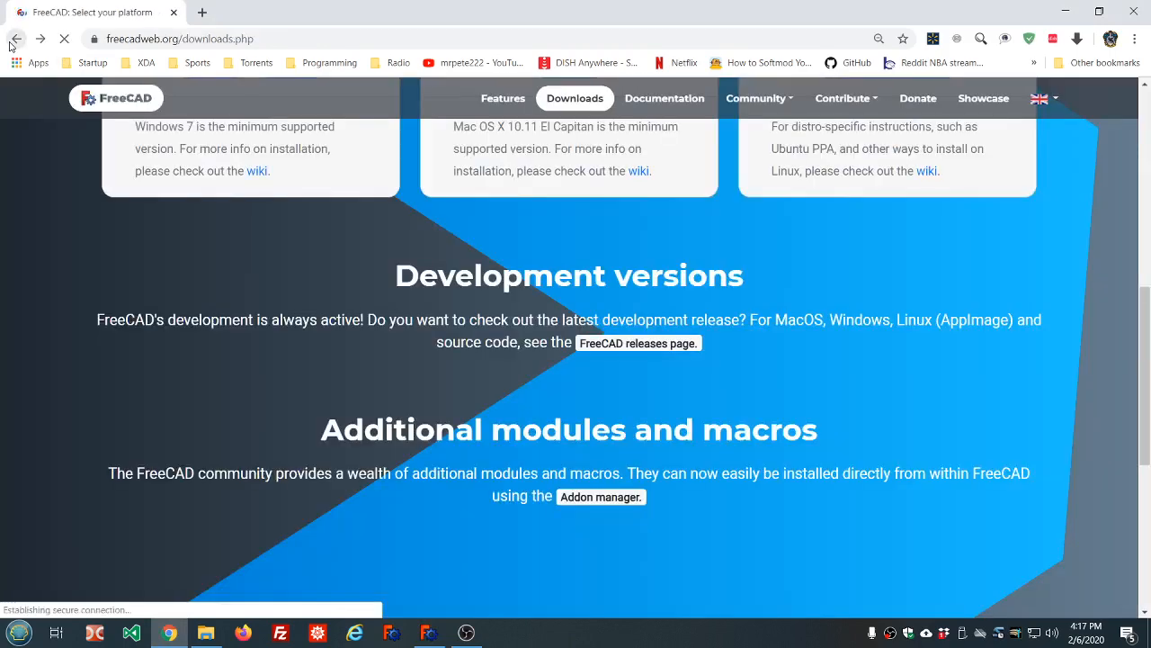
pyautogui.scroll(7, 217, 212)
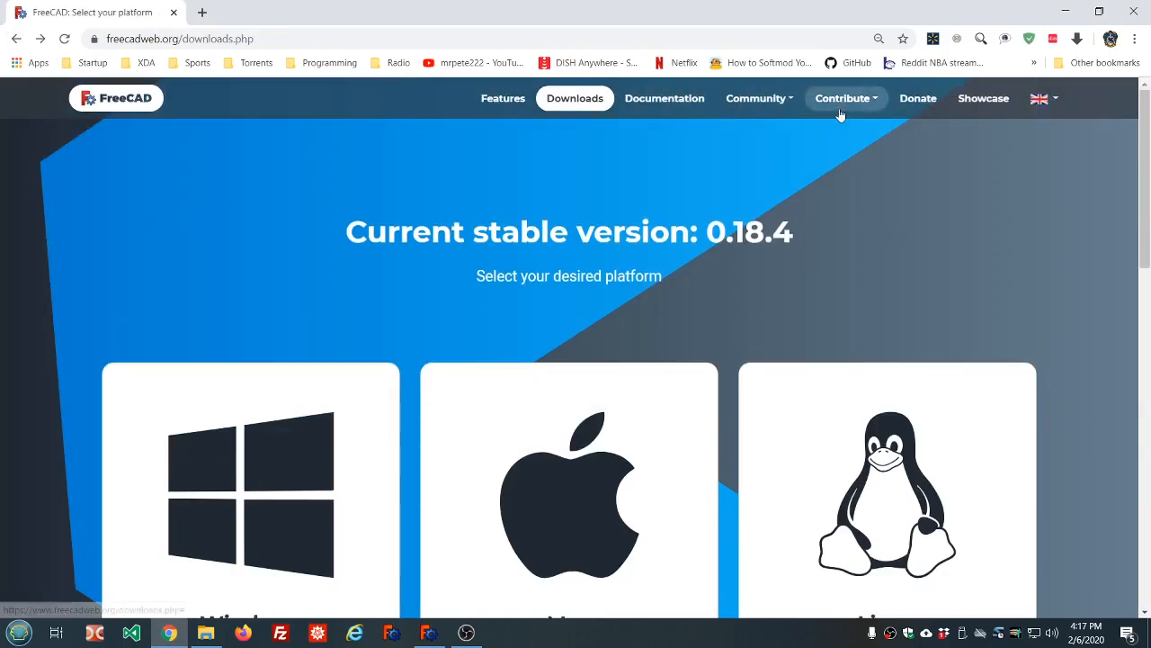
# Open the FreeCAD Forum from the Community menu and look over its boards
pyautogui.moveTo(760, 101)
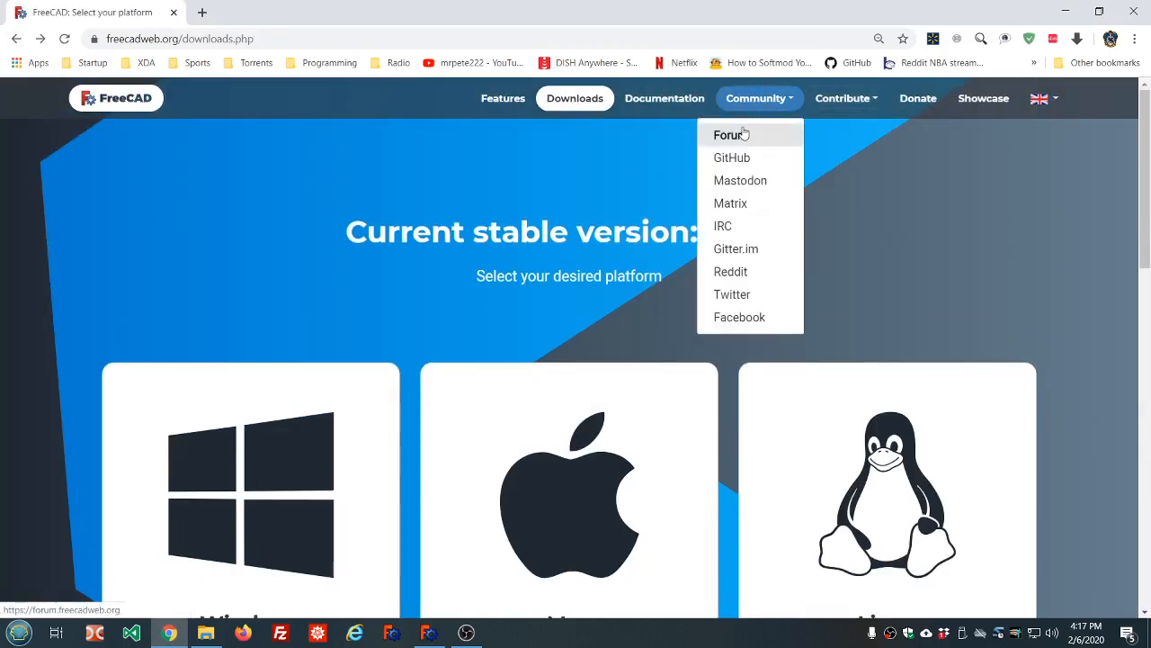
pyautogui.click(743, 134)
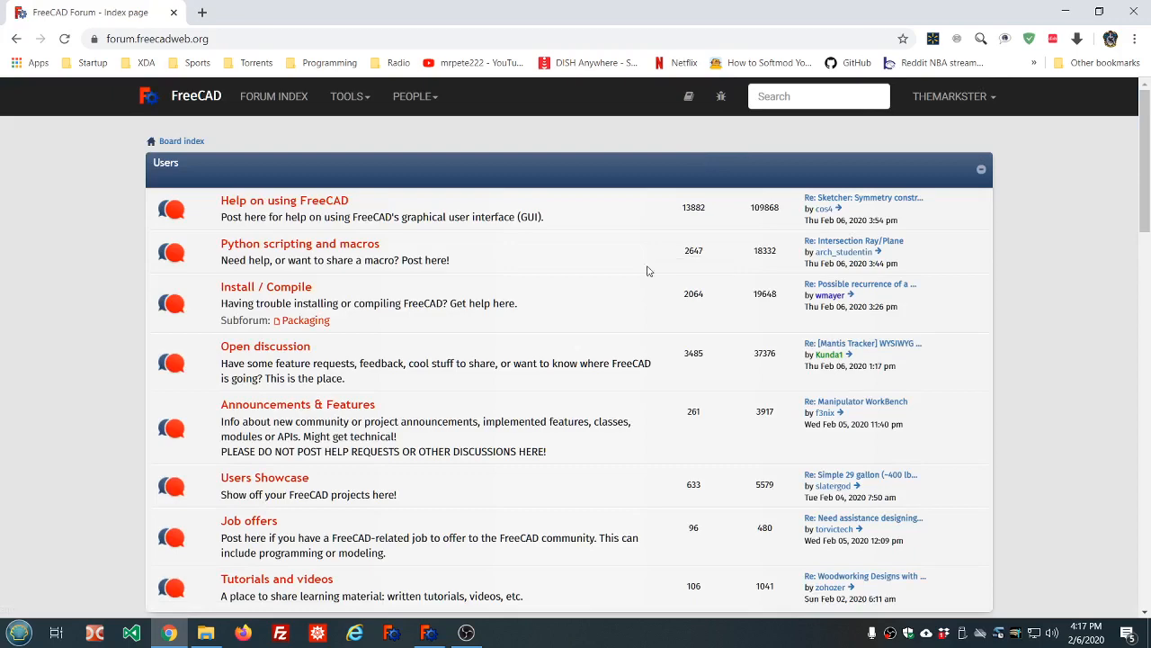
pyautogui.scroll(-3, 630, 303)
pyautogui.scroll(3, 630, 303)
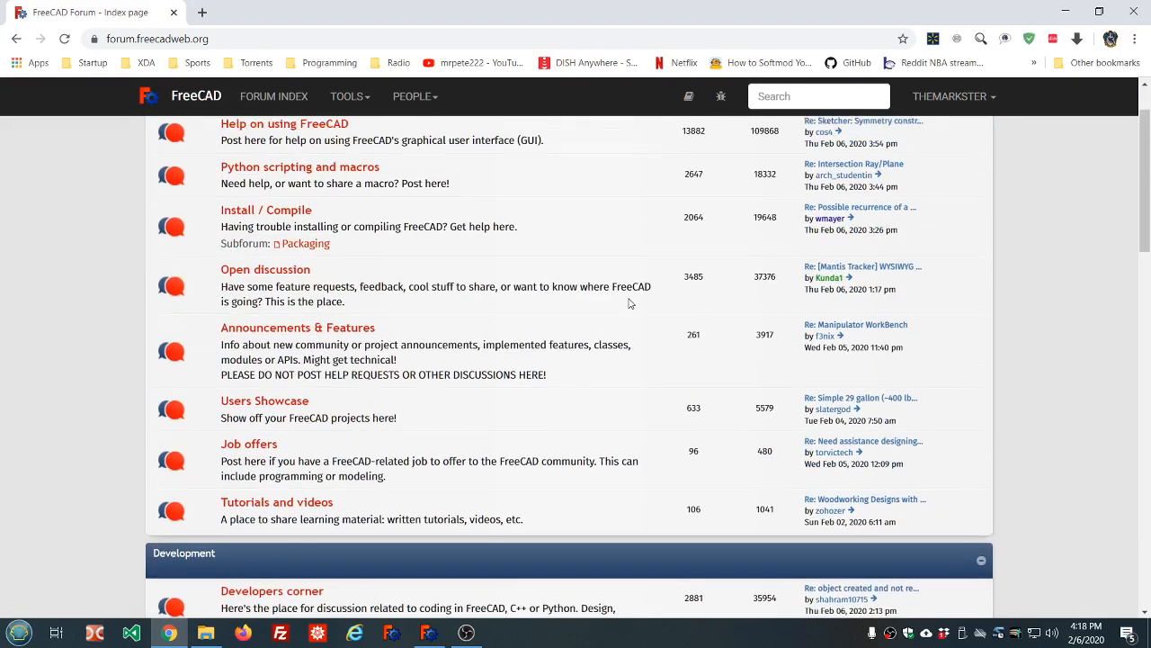
pyautogui.scroll(-1, 629, 303)
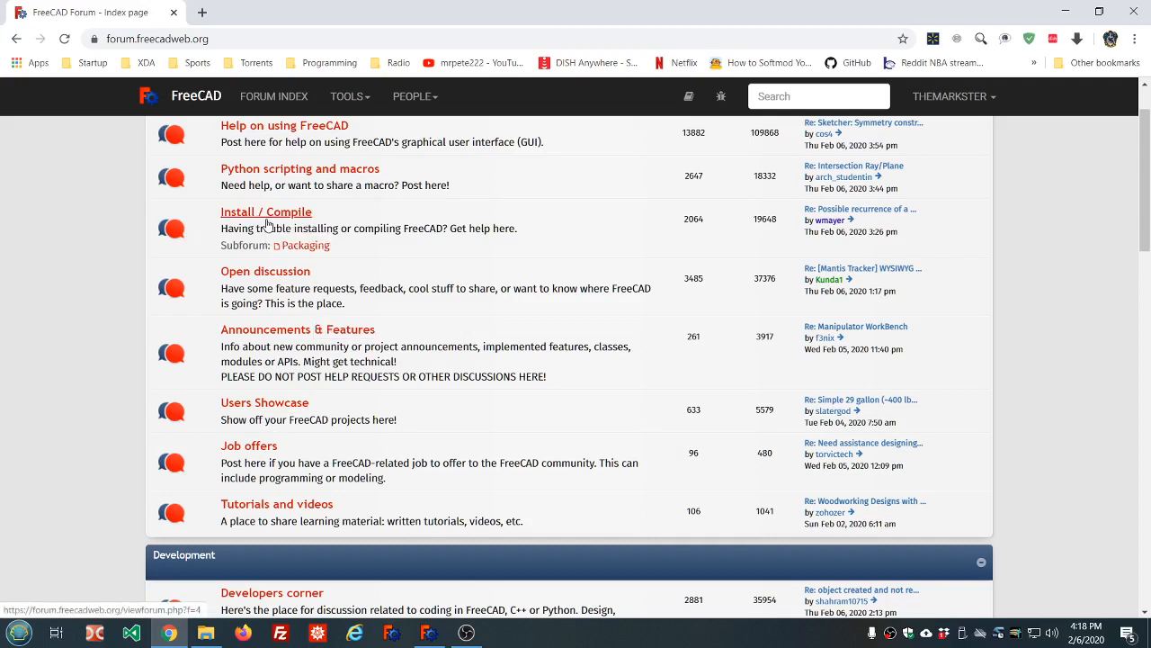
# Open the 'Help on using FreeCAD' board and scroll through its topics
pyautogui.click(294, 129)
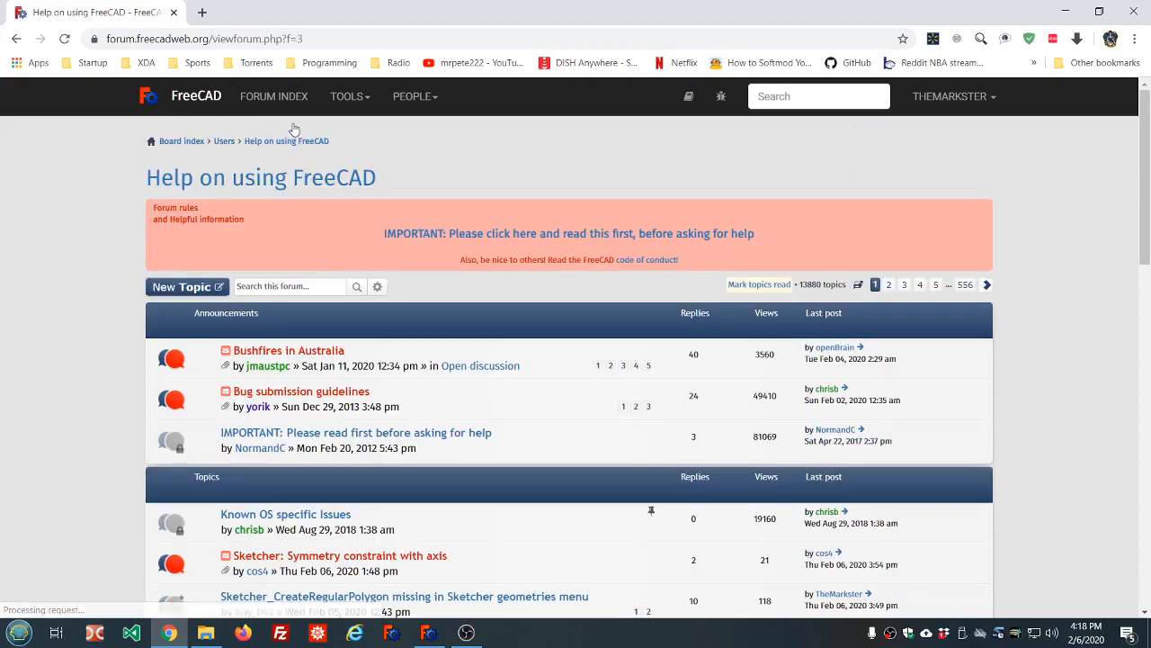
pyautogui.scroll(-3, 463, 253)
pyautogui.scroll(-3, 398, 333)
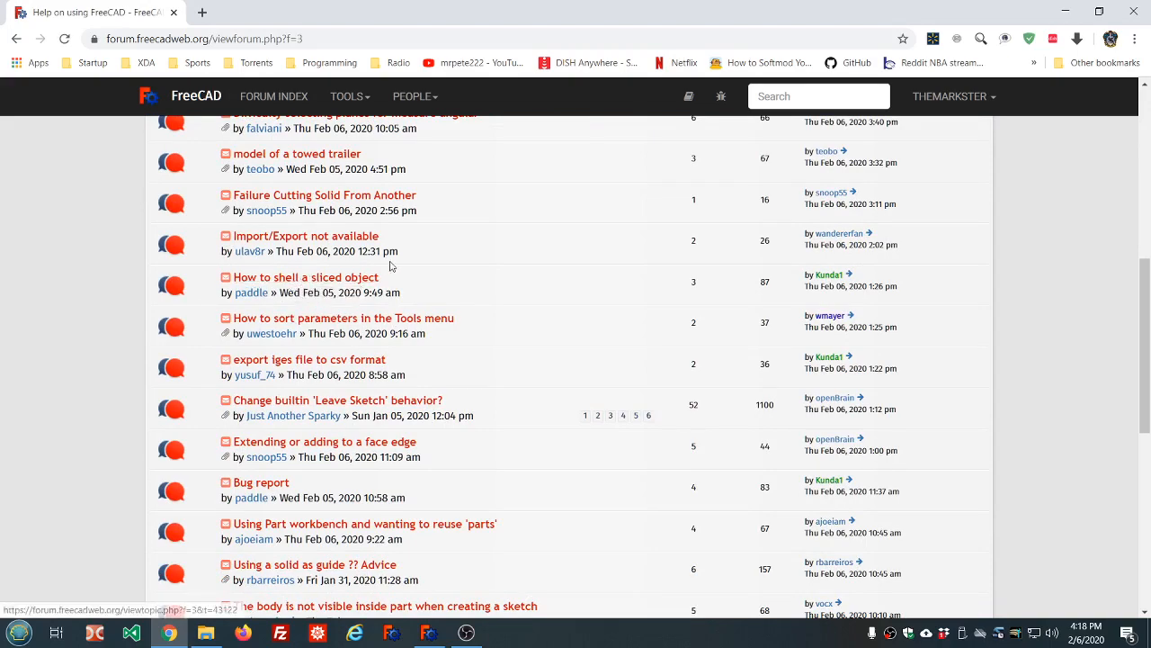
pyautogui.scroll(-3, 439, 288)
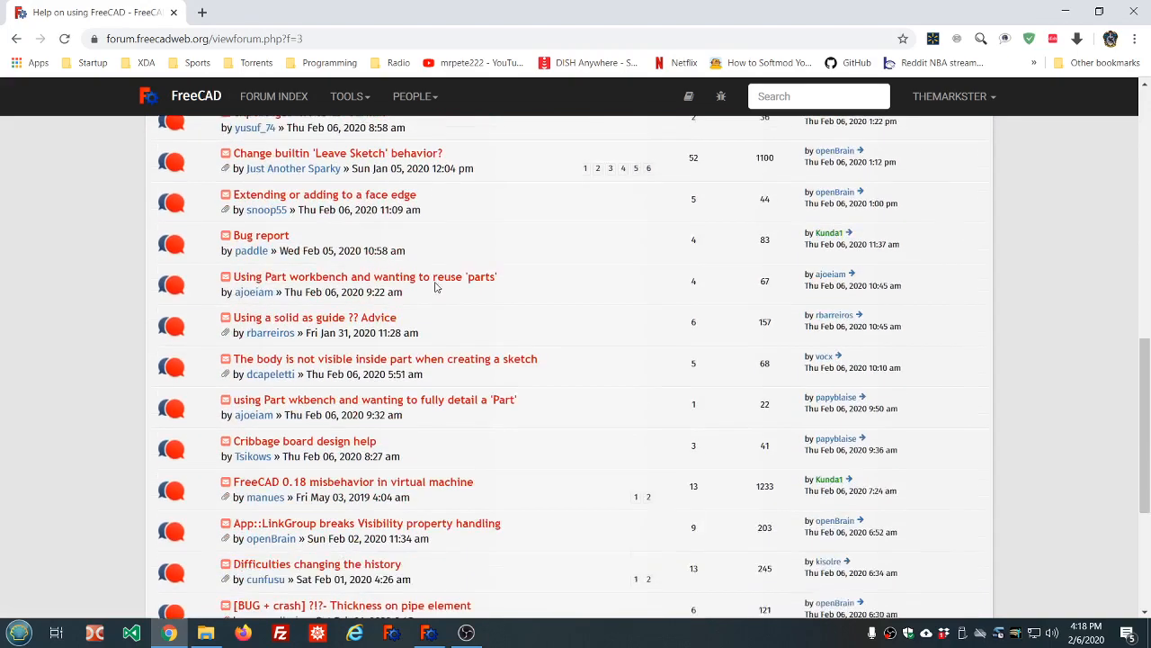
pyautogui.scroll(6, 432, 287)
pyautogui.scroll(3, 422, 286)
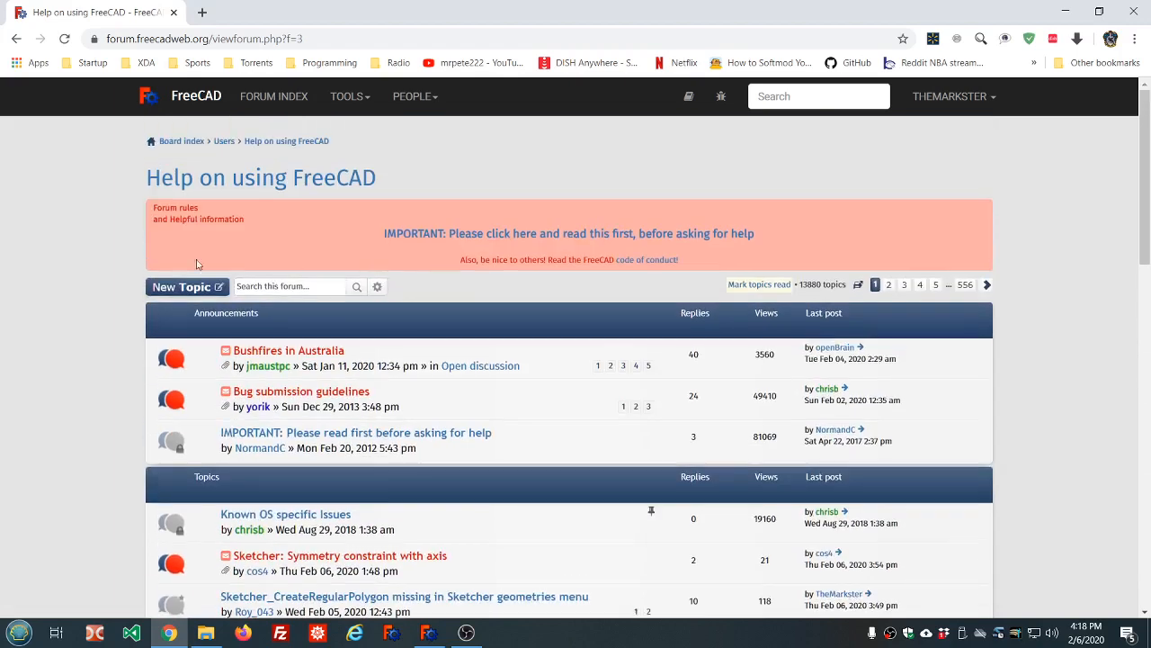
# Start a new topic in the board with the subject 'help on sketcher'
pyautogui.click(180, 288)
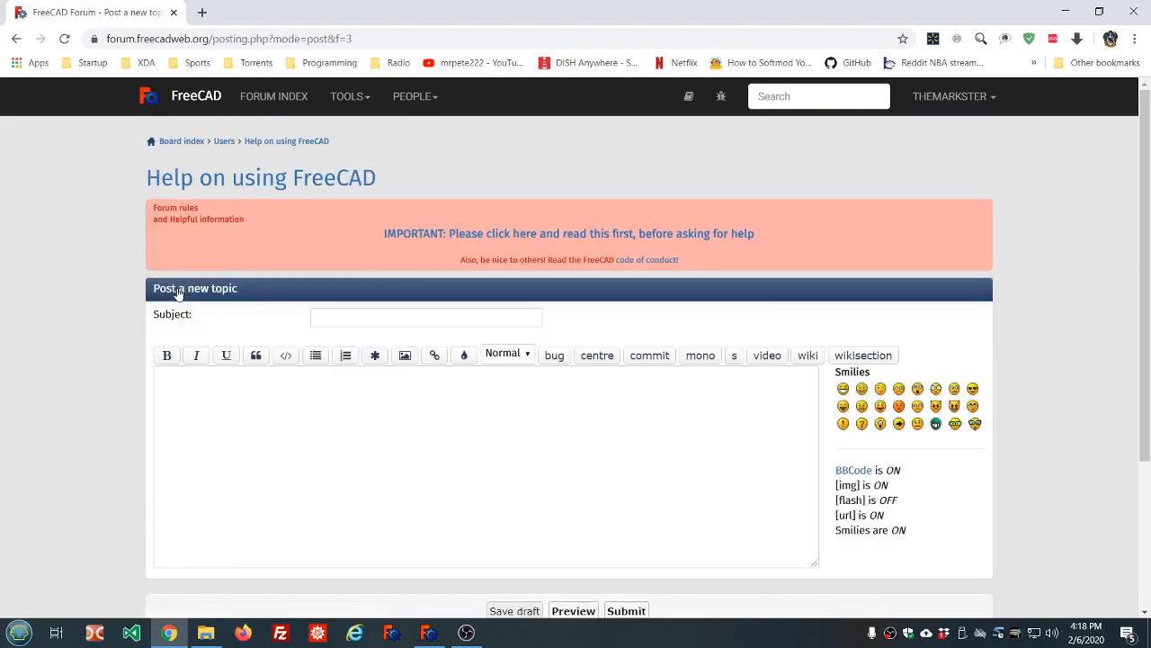
pyautogui.click(357, 318)
pyautogui.write('he')
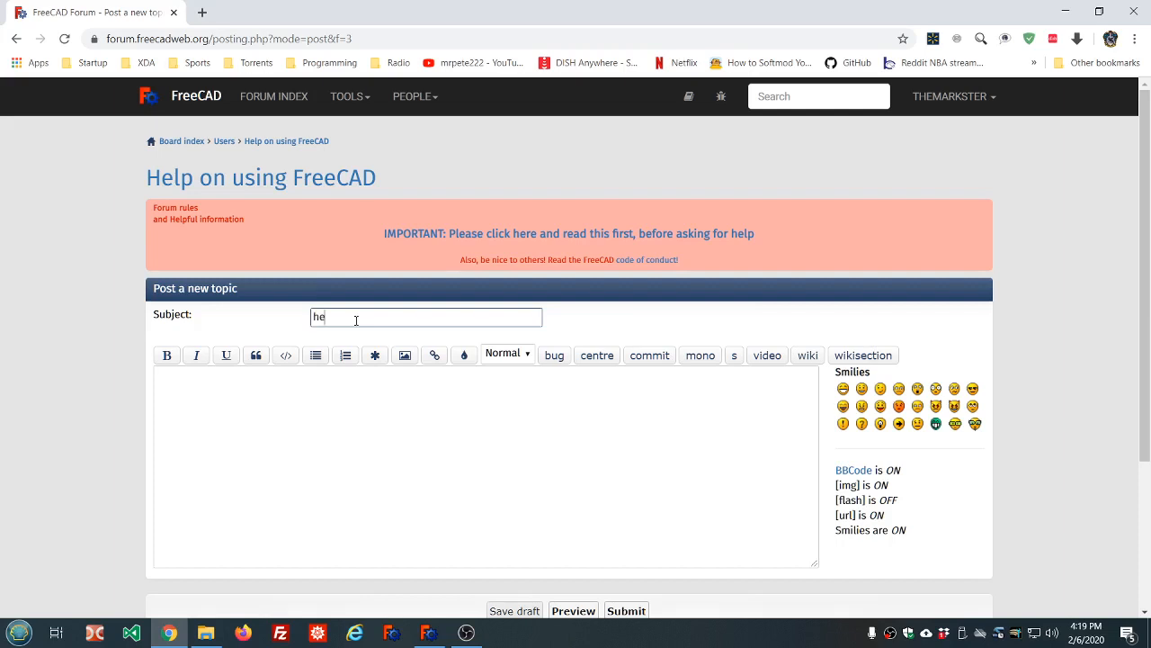
pyautogui.write('lp me please')
pyautogui.moveTo(402, 315); pyautogui.dragTo(213, 330)
pyautogui.write('help on sketcher')
# Show the post's Attachments options, place the cursor in the empty message body, and switch to FreeCAD
pyautogui.click(270, 397)
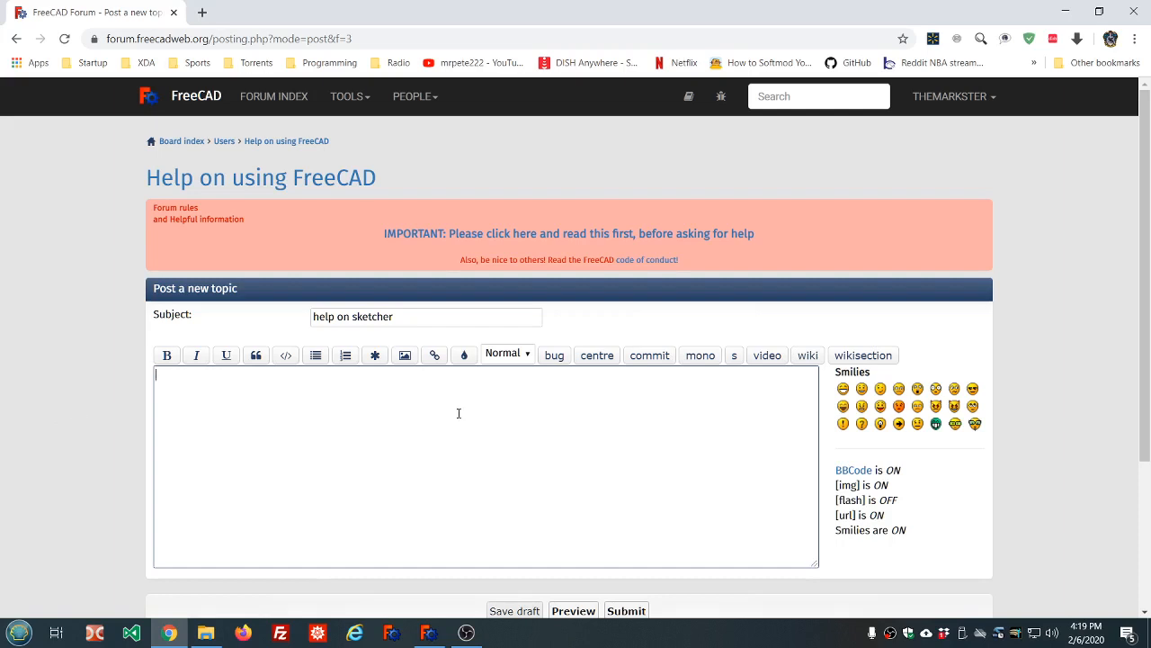
pyautogui.scroll(-3, 326, 446)
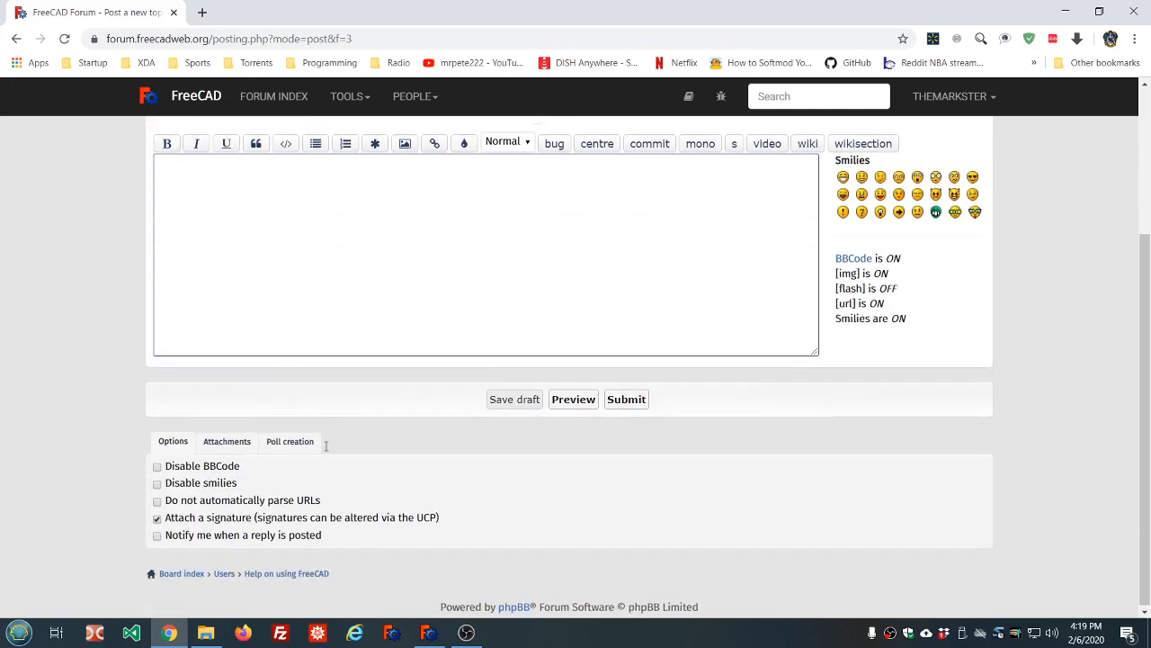
pyautogui.click(219, 447)
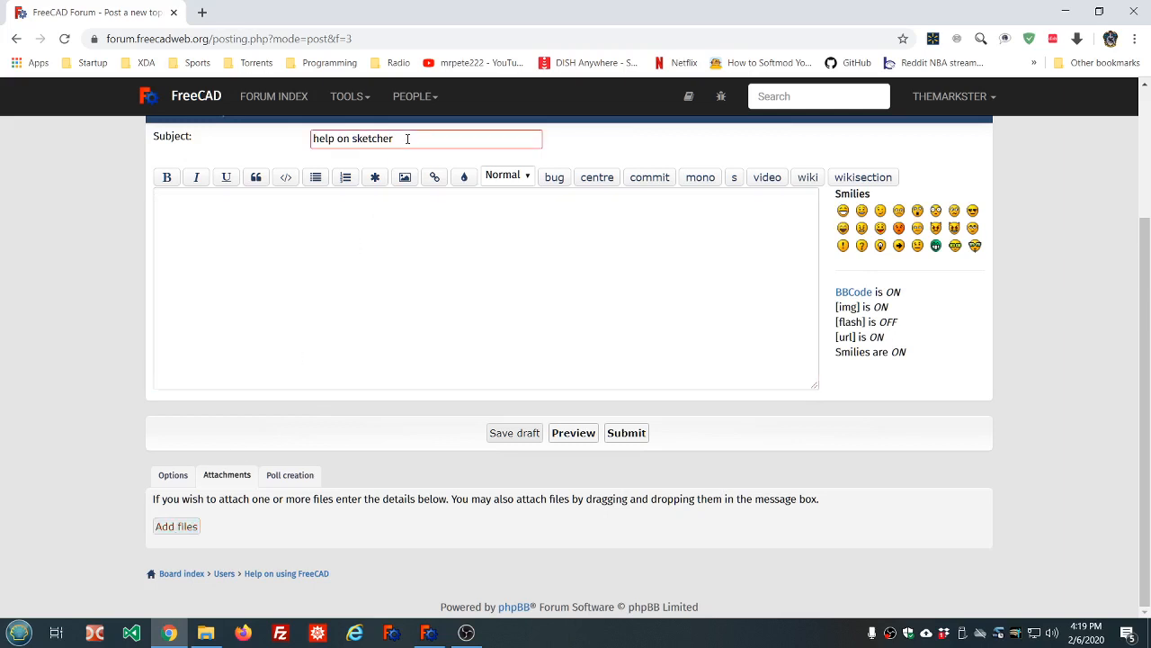
pyautogui.click(381, 223)
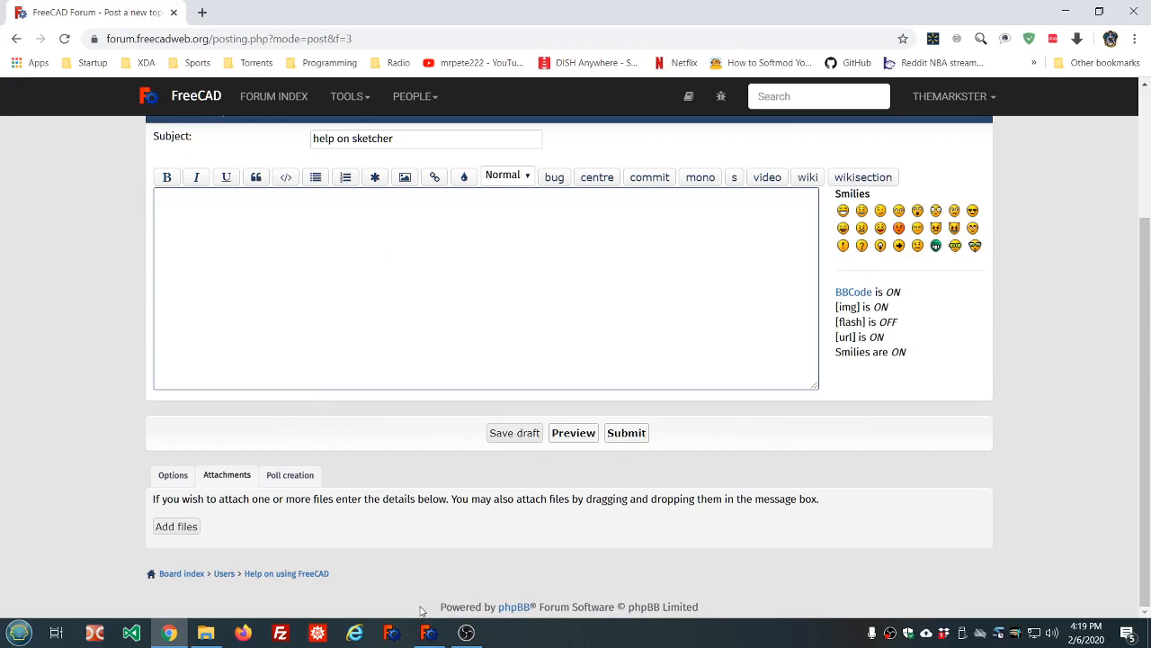
pyautogui.click(428, 633)
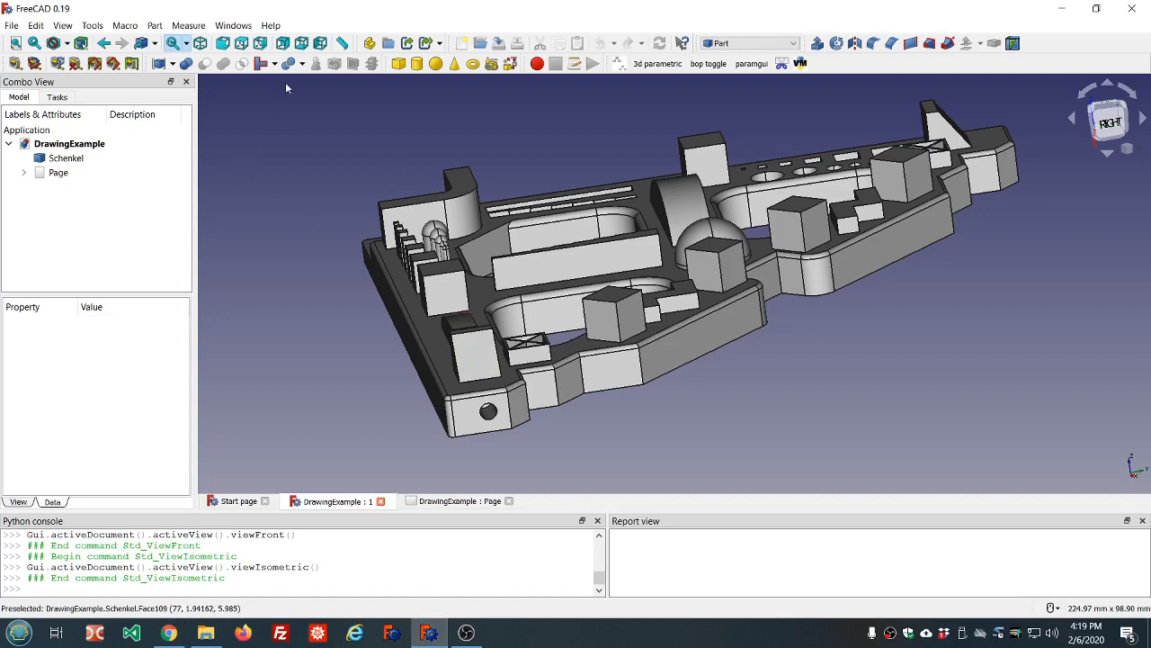
# Copy FreeCAD 0.19 revision 19424 version details from About FreeCAD and return to the forum draft
pyautogui.click(271, 25)
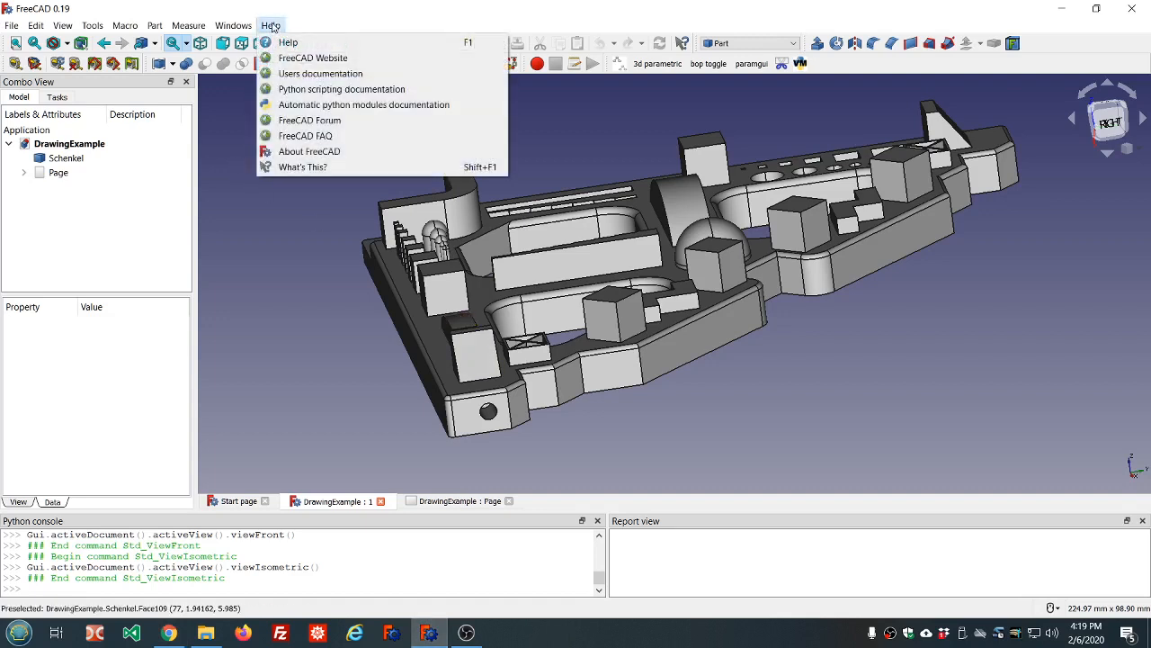
pyautogui.click(289, 153)
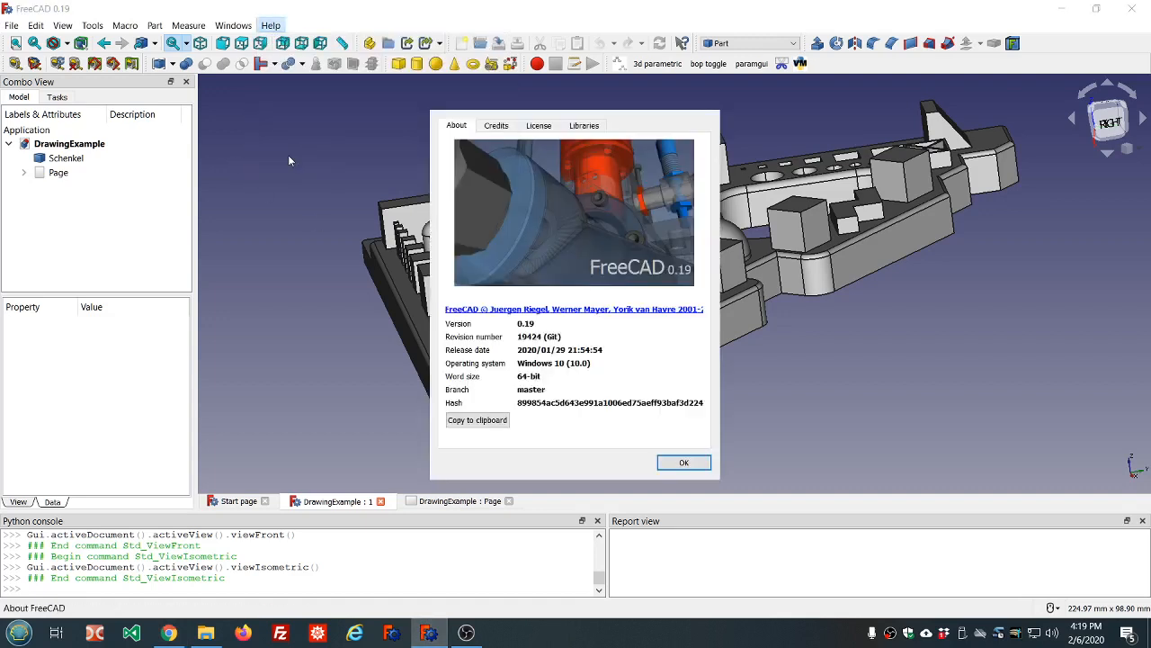
pyautogui.click(477, 421)
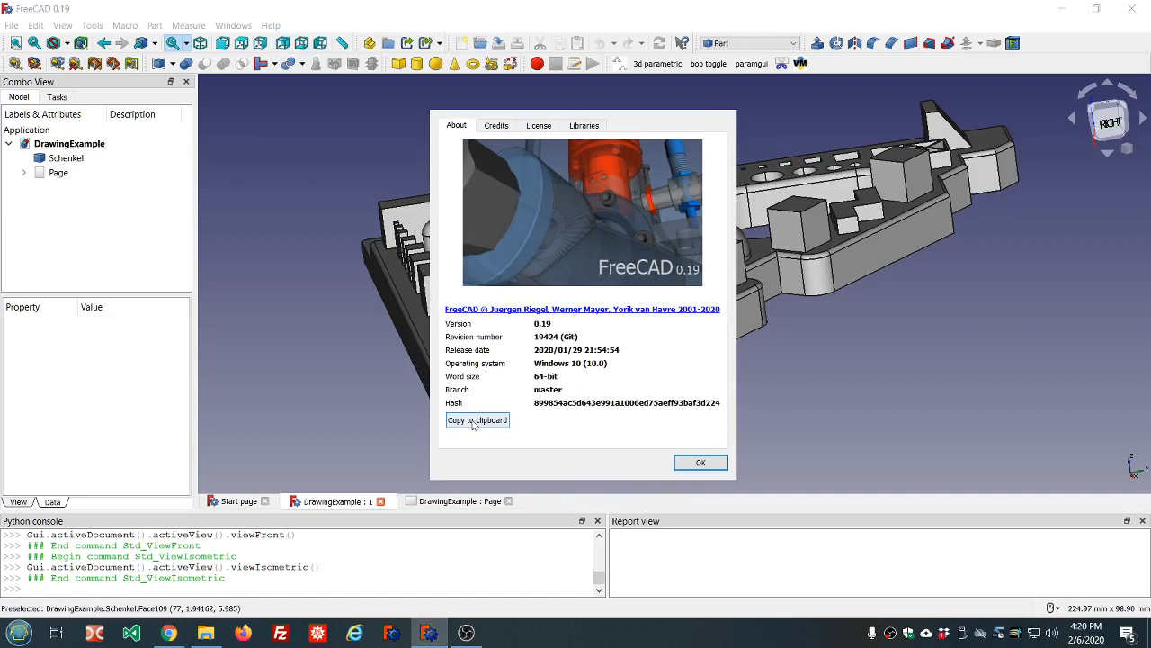
pyautogui.click(708, 469)
pyautogui.click(169, 632)
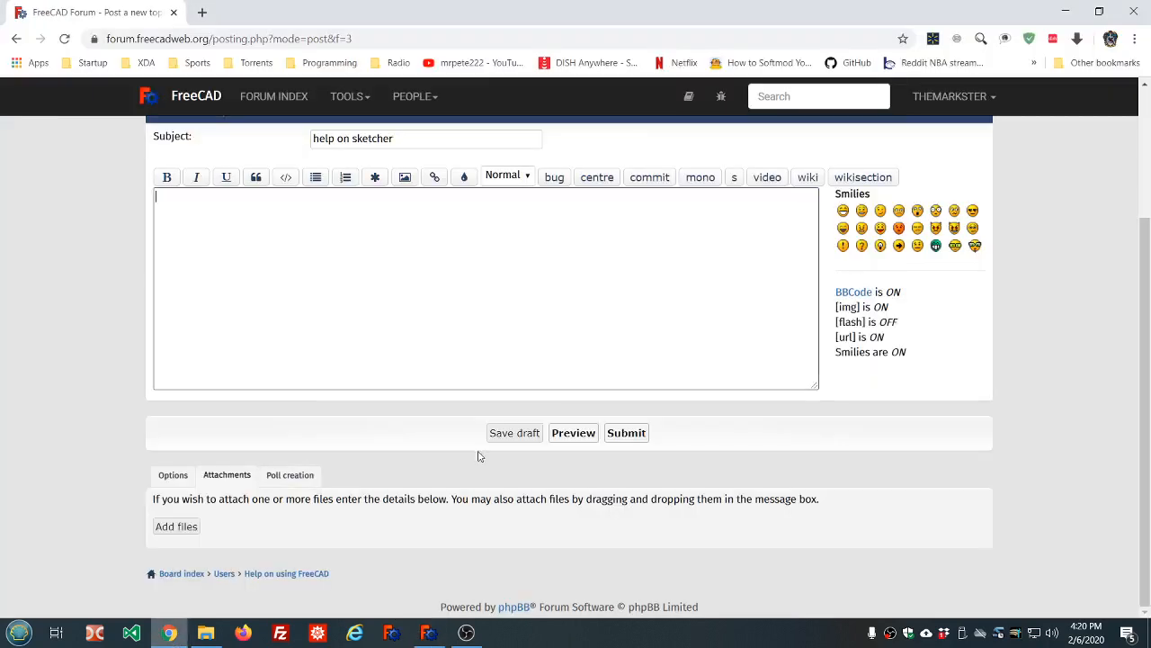
# Paste the version details (0.19.19424, Windows 10) as plain text into the post body
pyautogui.rightClick(282, 230)
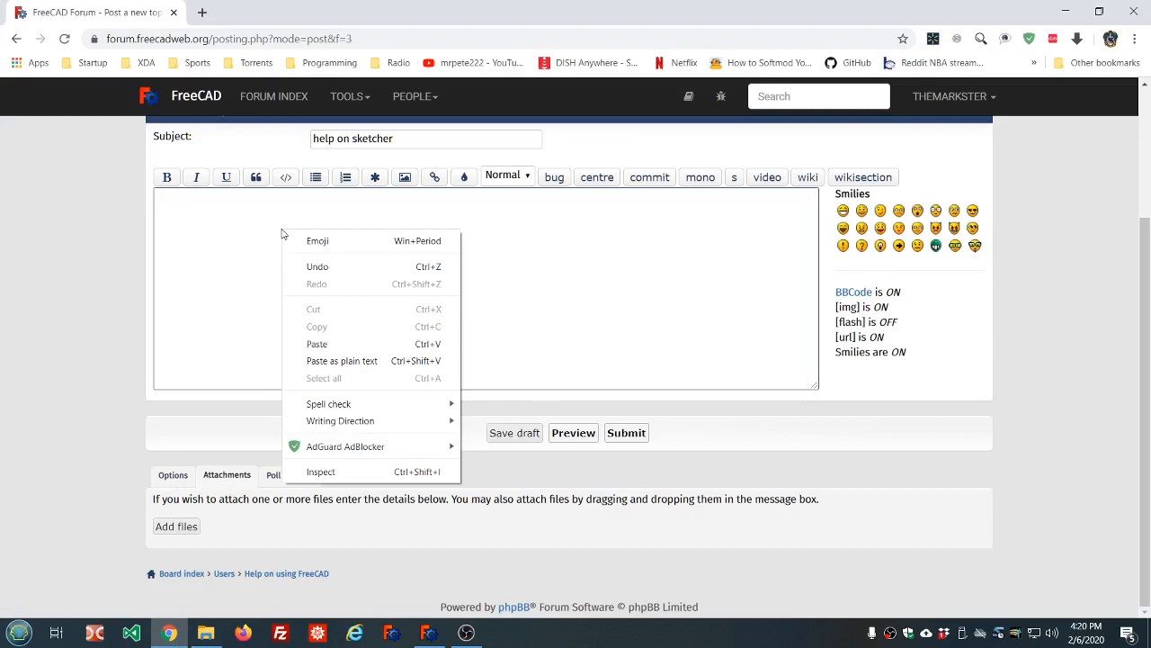
pyautogui.click(333, 360)
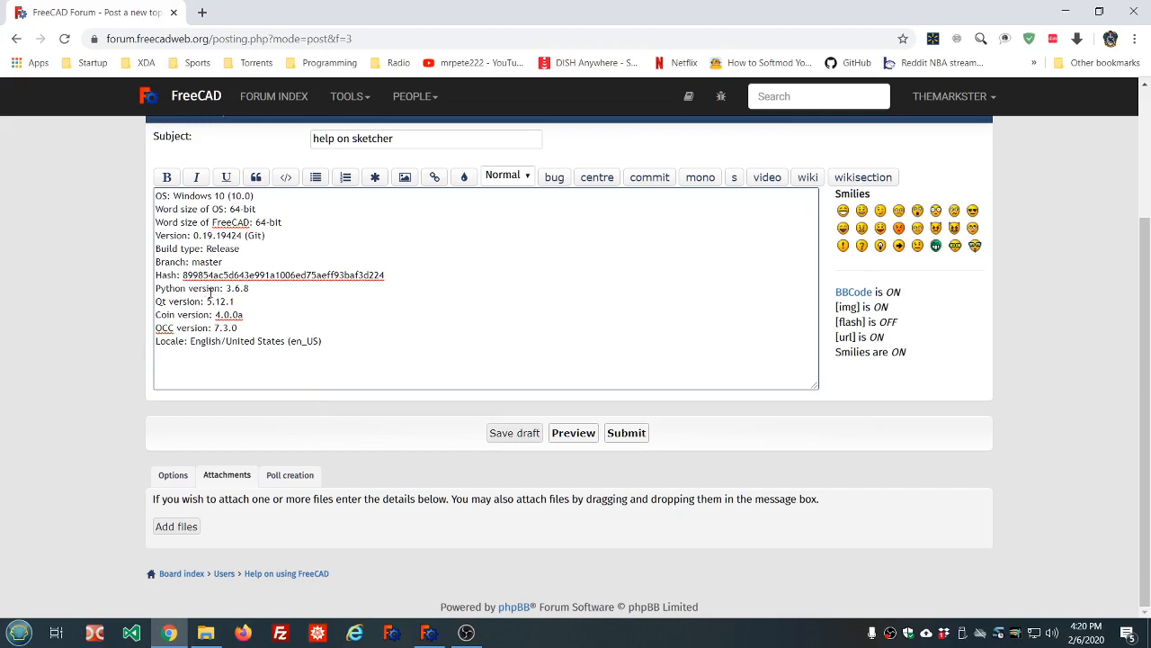
pyautogui.scroll(2, 288, 269)
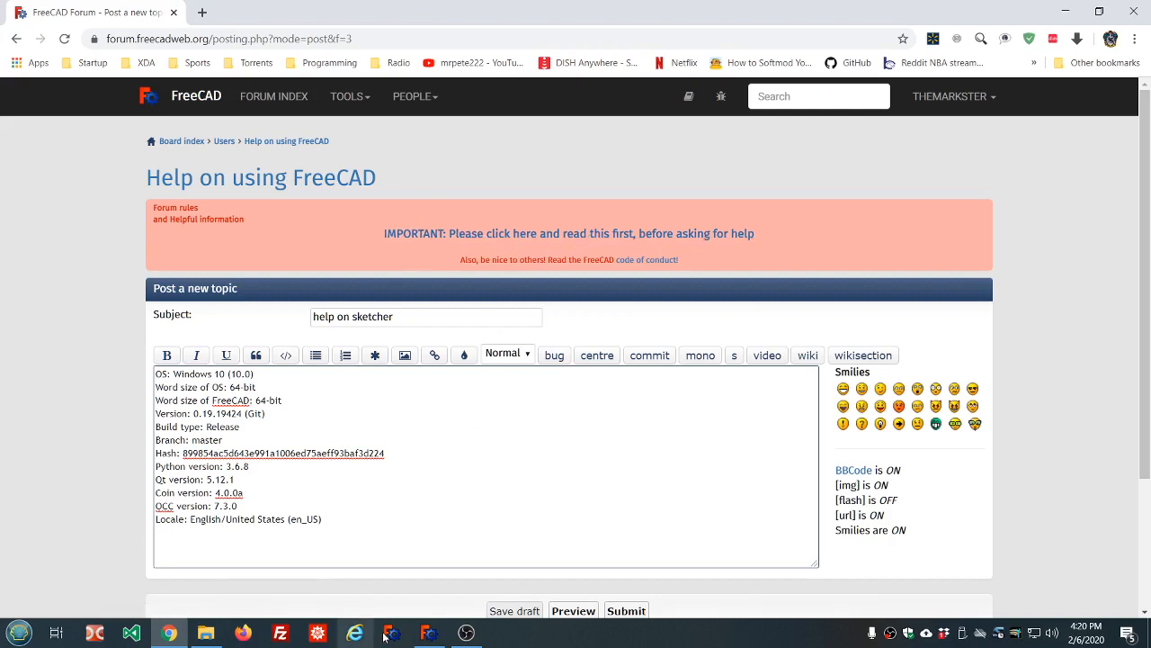
pyautogui.click(432, 634)
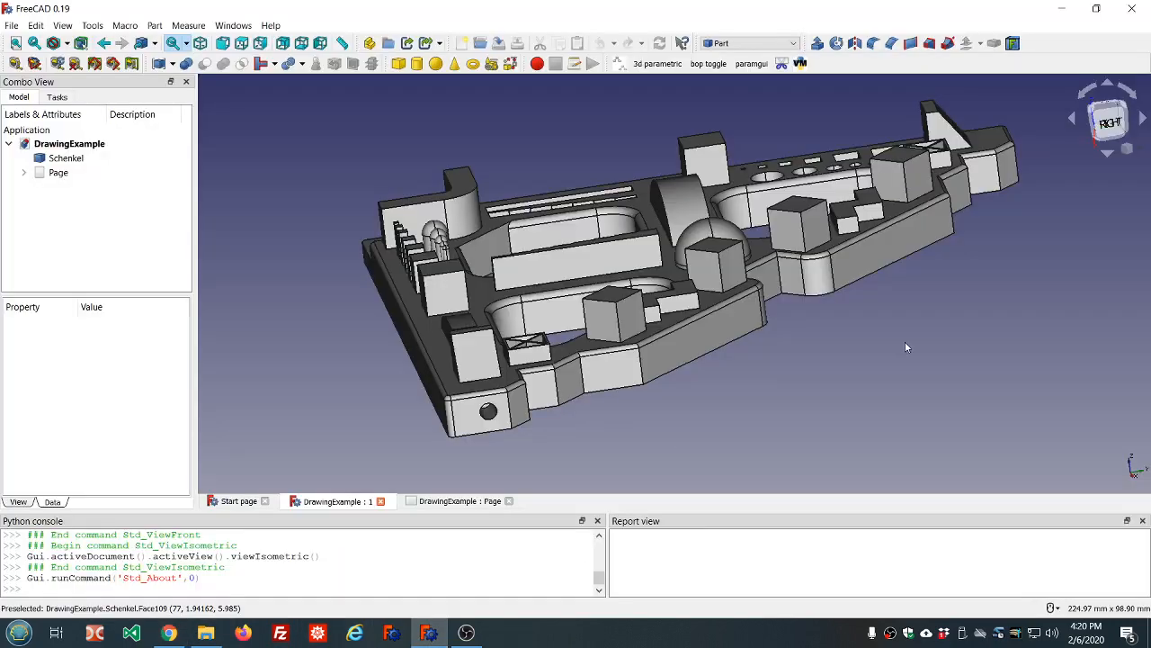
# Orbit and zoom the DrawingExample part to view its front-right side and pockets up close
pyautogui.moveTo(911, 341); pyautogui.dragTo(799, 375, button='middle')
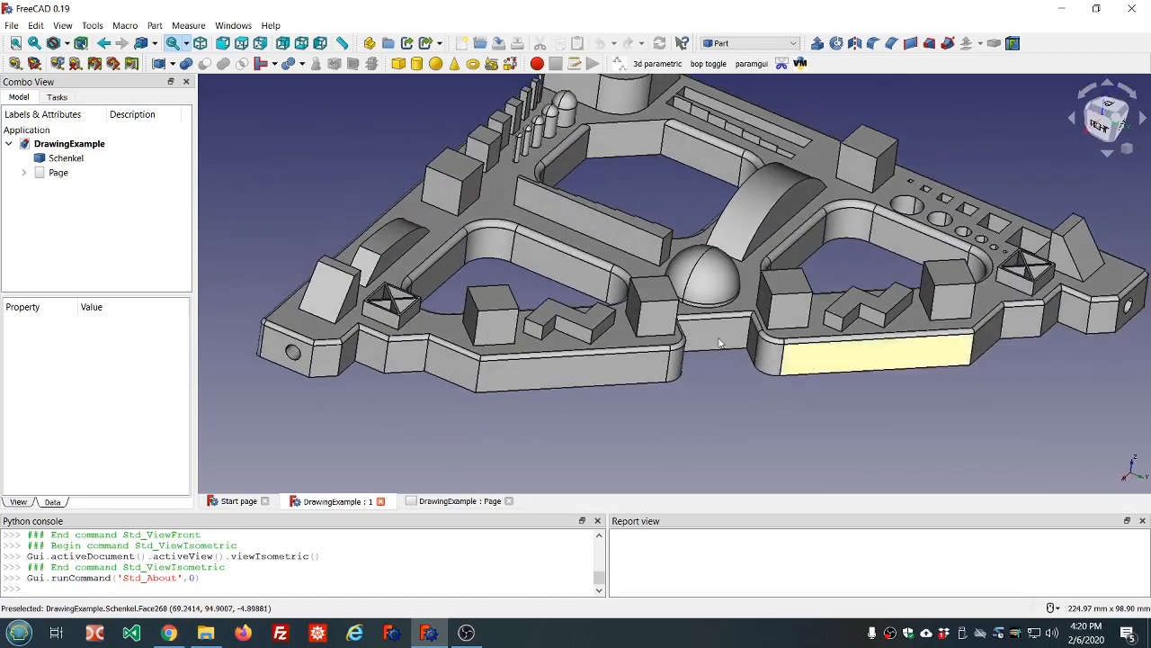
pyautogui.scroll(-3, 716, 335)
pyautogui.scroll(2, 835, 261)
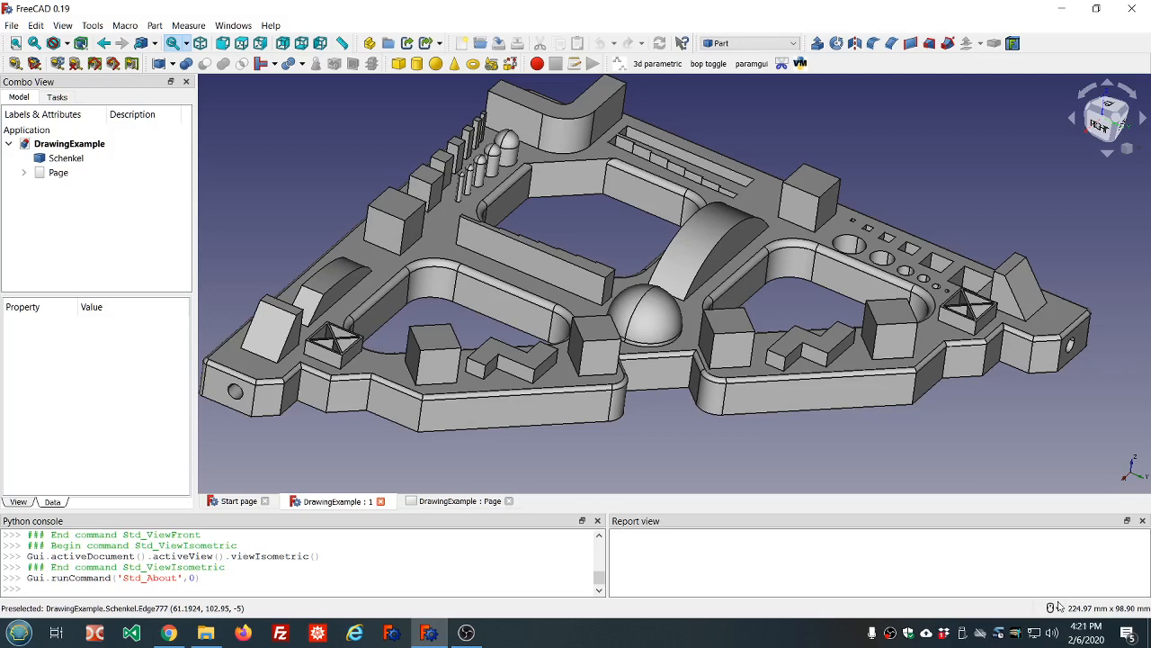
pyautogui.moveTo(1057, 614)
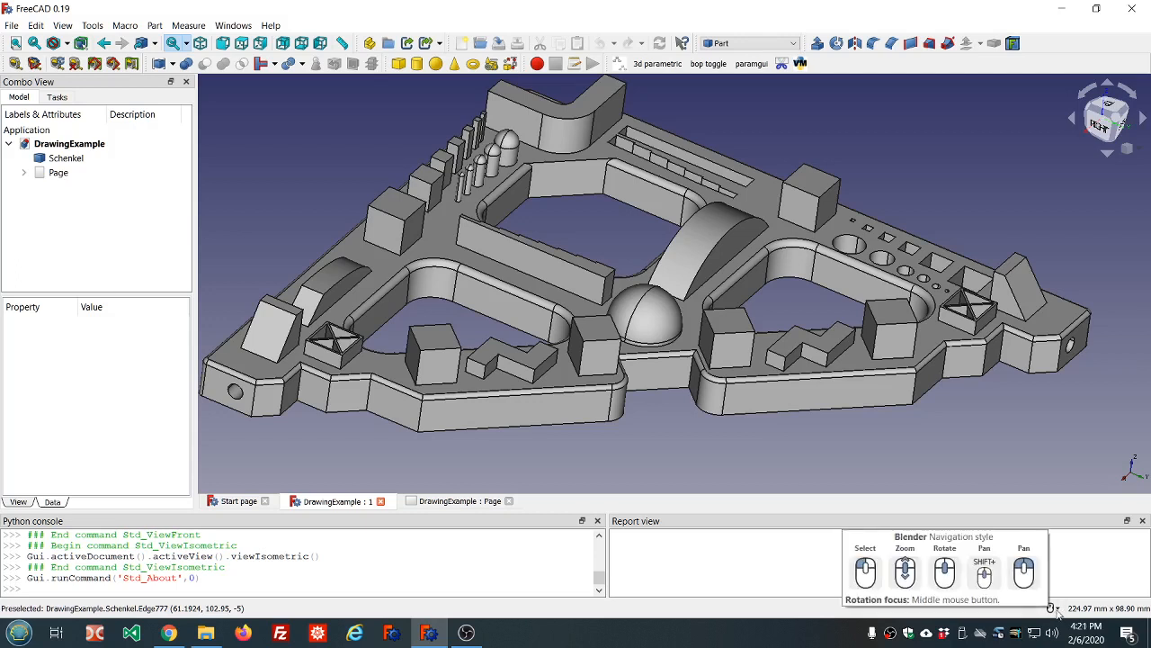
pyautogui.click(1058, 614)
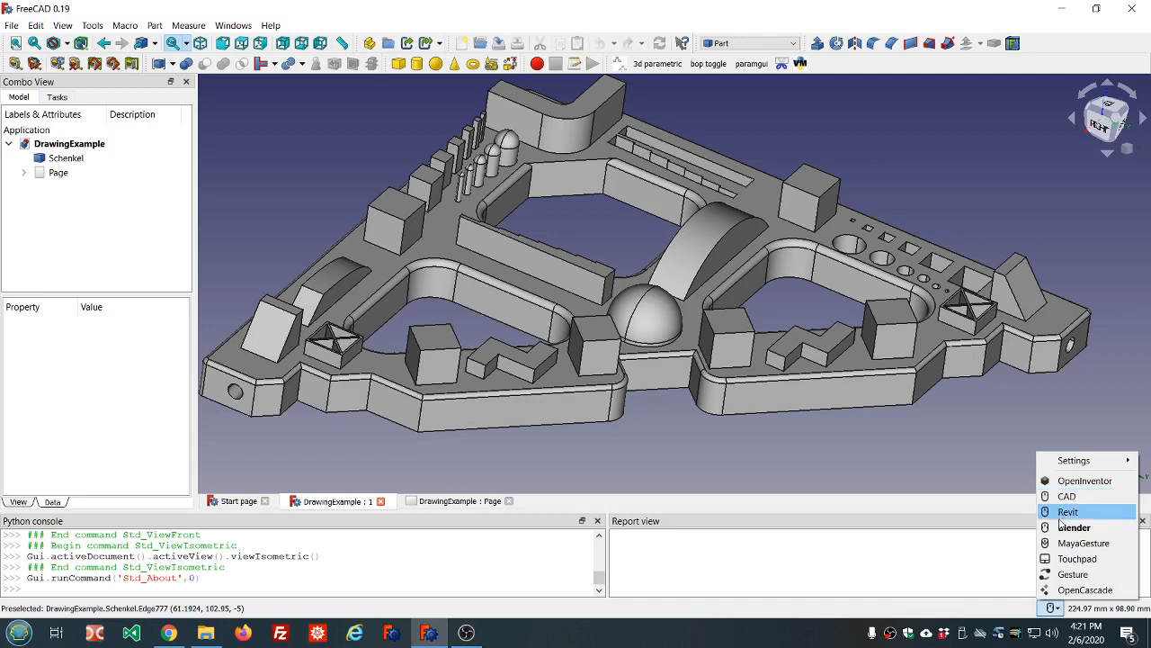
pyautogui.click(1061, 528)
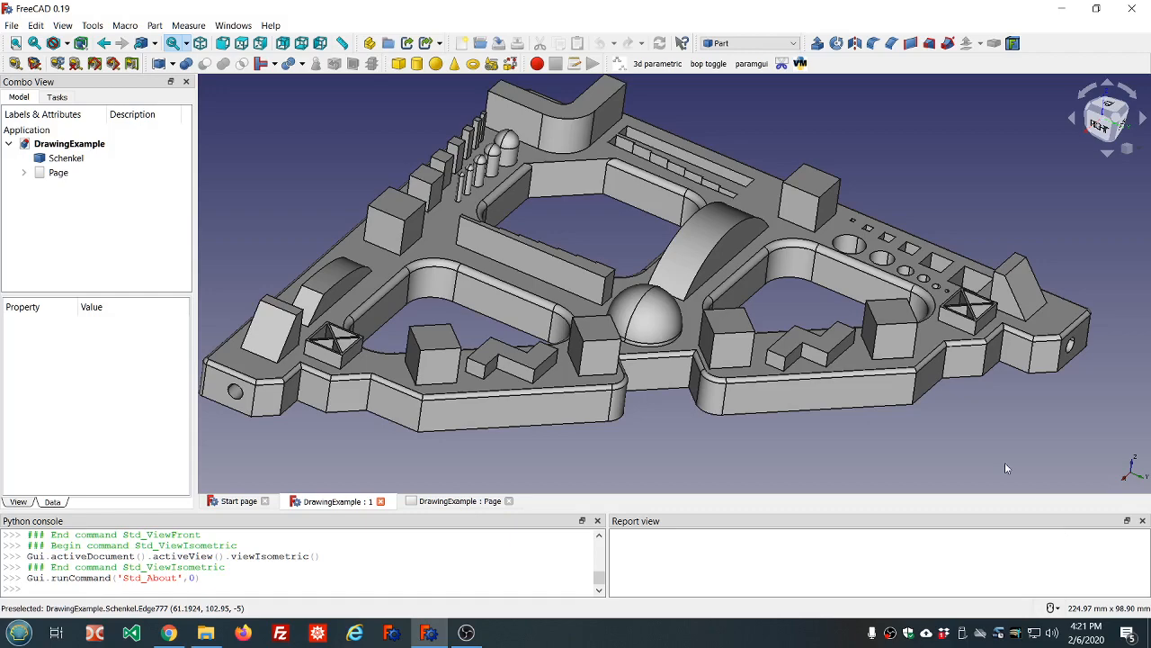
# Zoom, orbit and pan the 3D view so the Schenkel part appears larger and recentred
pyautogui.scroll(-5, 733, 306)
pyautogui.scroll(8, 733, 306)
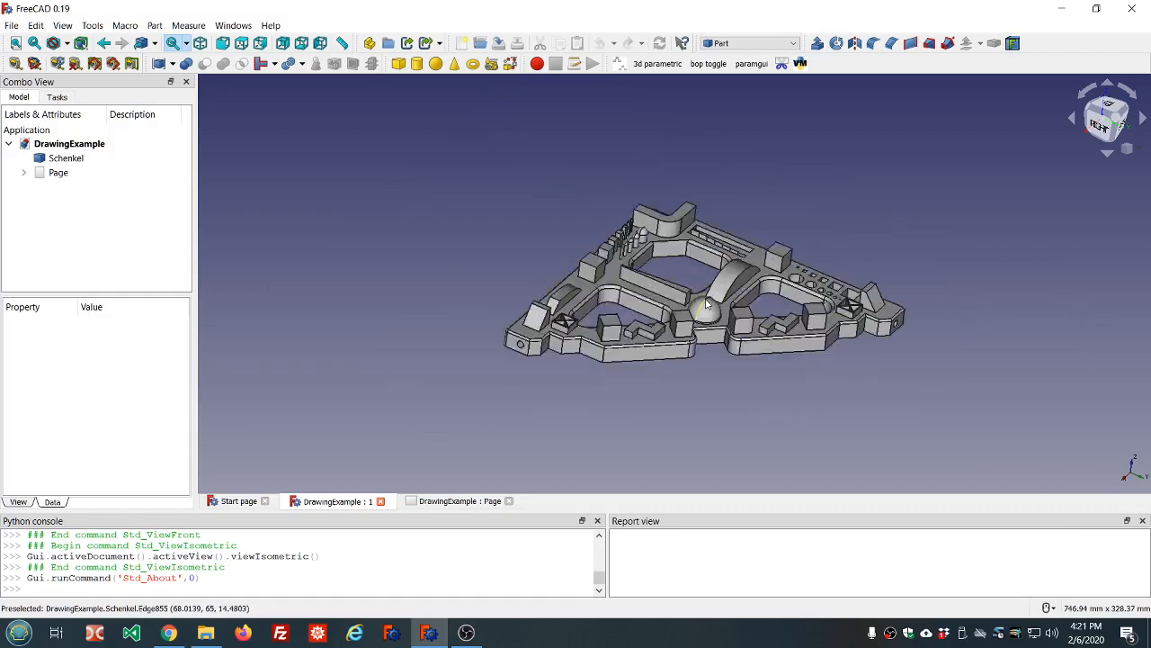
pyautogui.scroll(-6, 661, 268)
pyautogui.scroll(10, 661, 268)
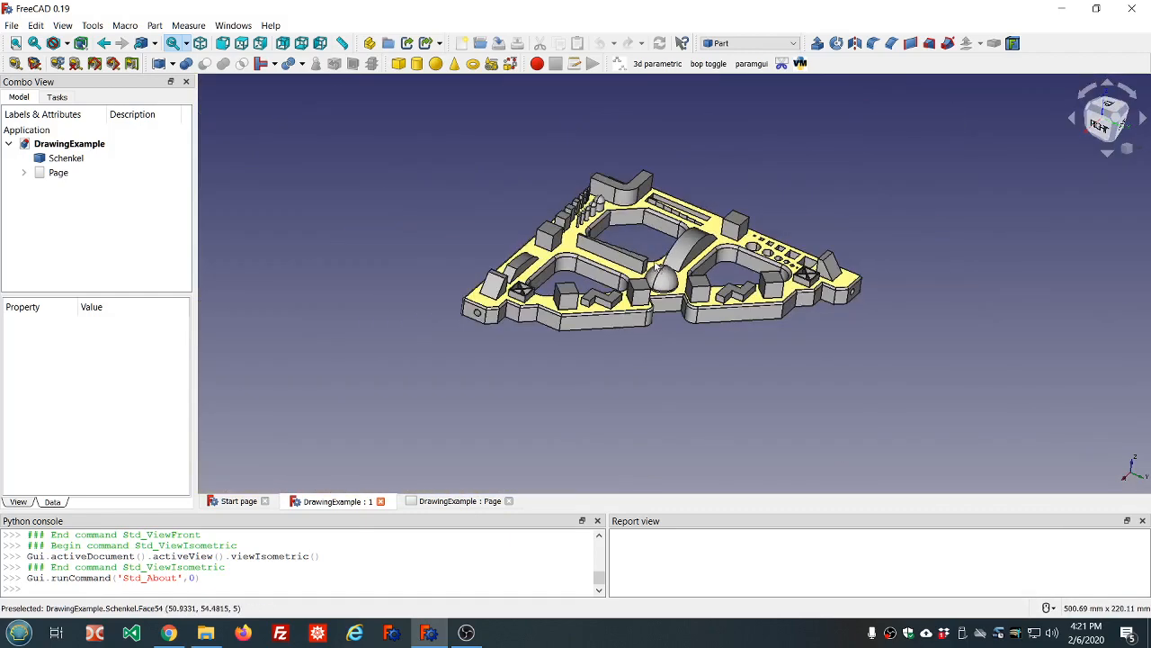
pyautogui.scroll(4, 638, 213)
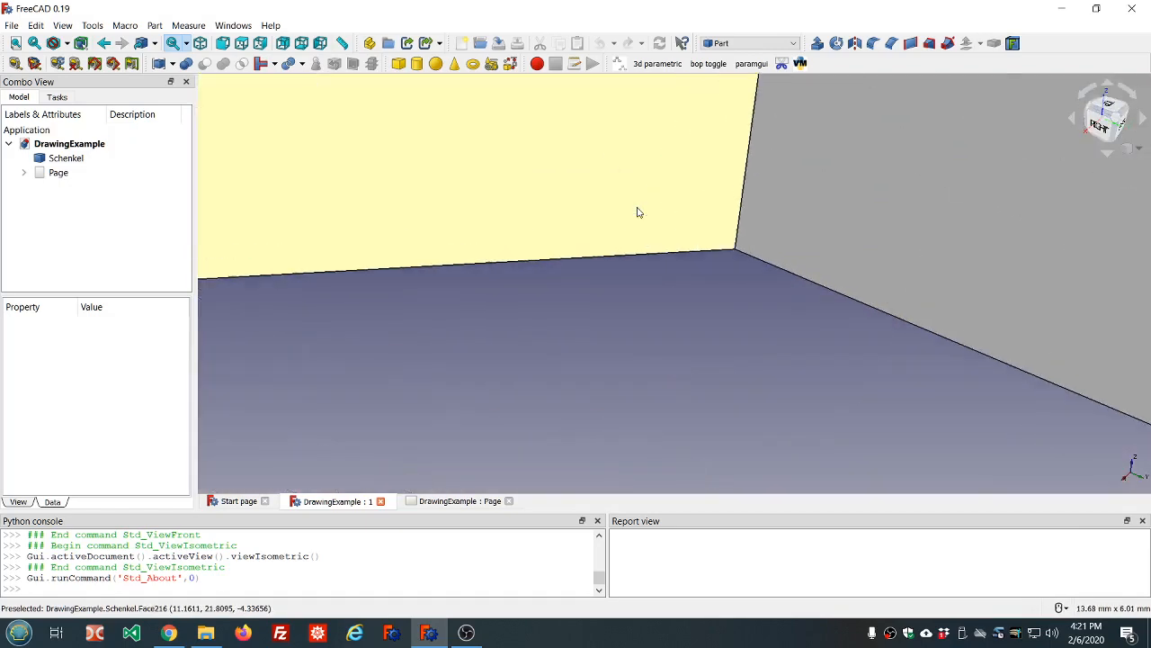
pyautogui.scroll(-10, 637, 212)
pyautogui.scroll(-2, 638, 212)
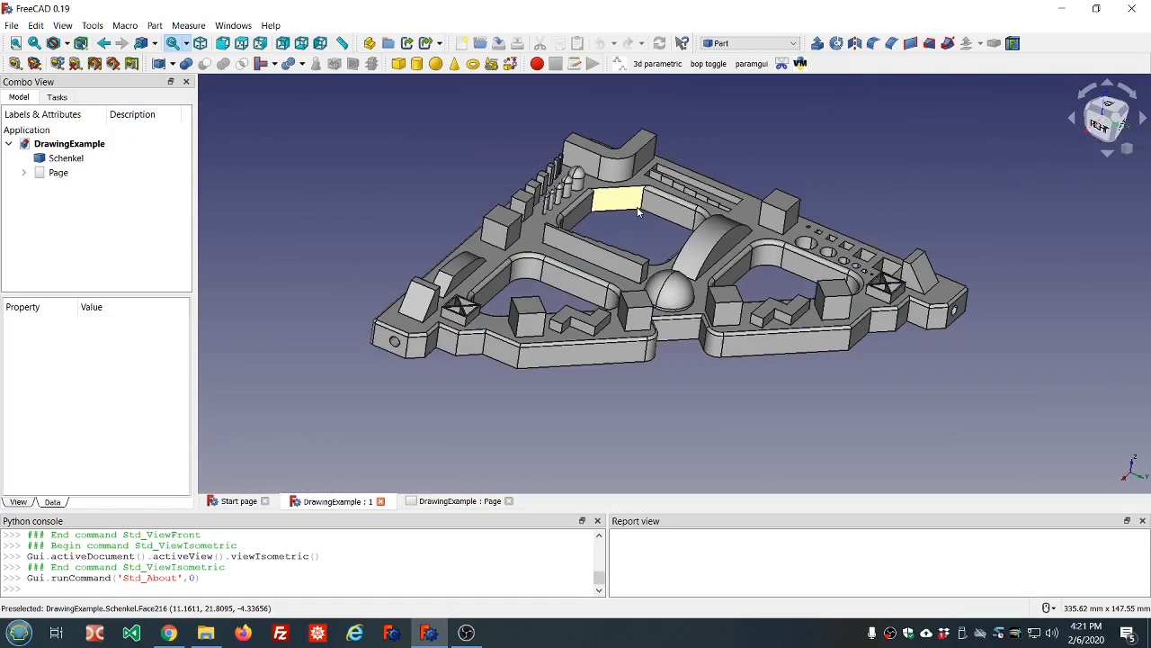
pyautogui.scroll(10, 896, 285)
pyautogui.scroll(-10, 896, 285)
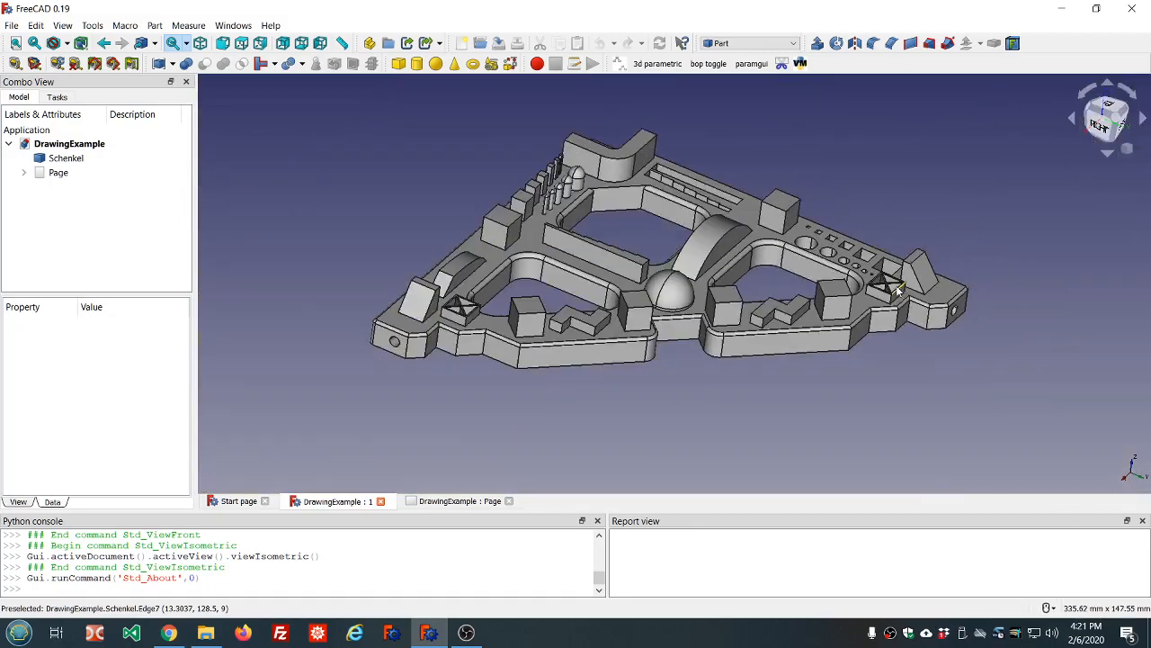
pyautogui.scroll(10, 386, 312)
pyautogui.scroll(-10, 387, 312)
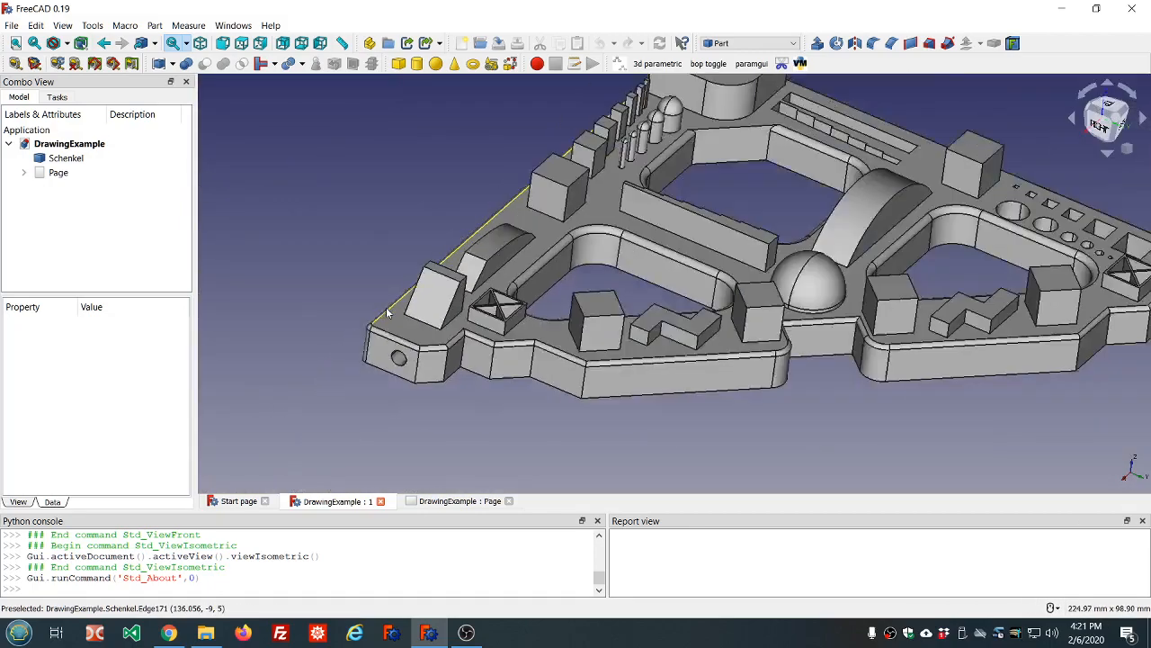
pyautogui.scroll(8, 527, 321)
pyautogui.scroll(-8, 668, 309)
pyautogui.scroll(2, 669, 308)
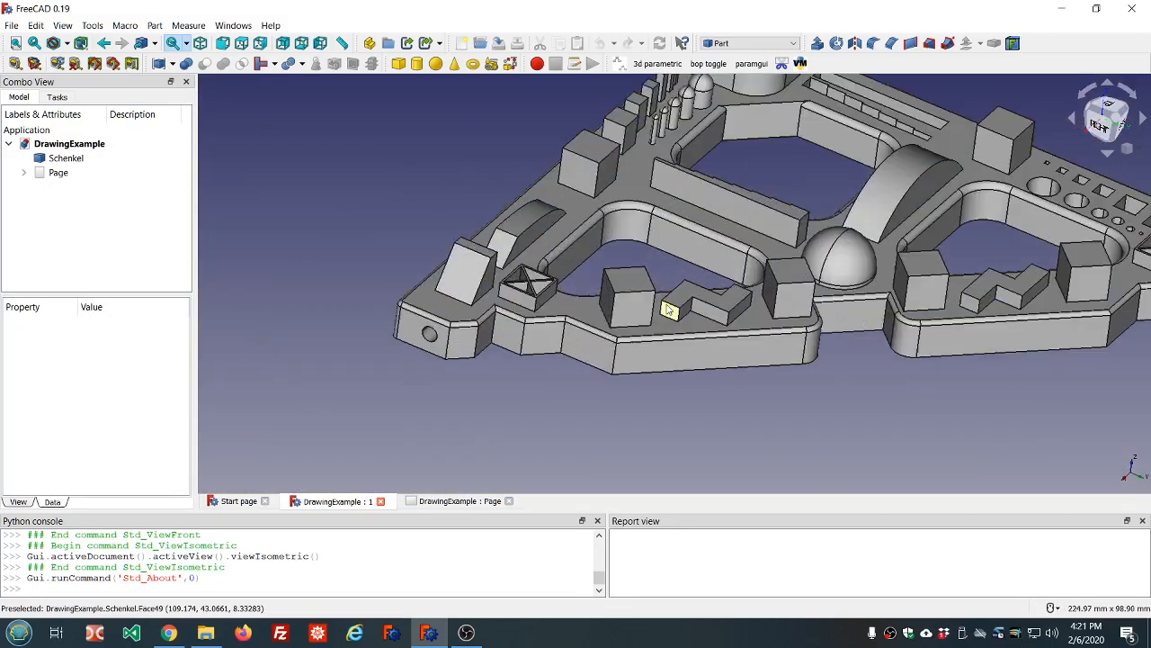
pyautogui.scroll(-2, 786, 268)
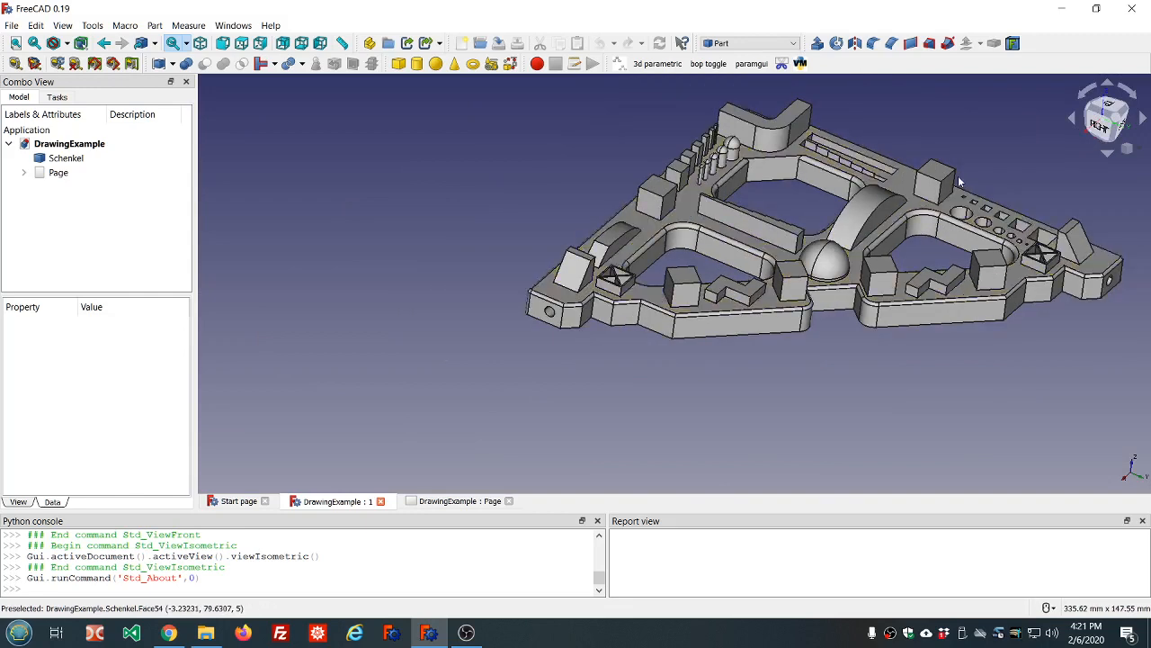
pyautogui.scroll(2, 851, 182)
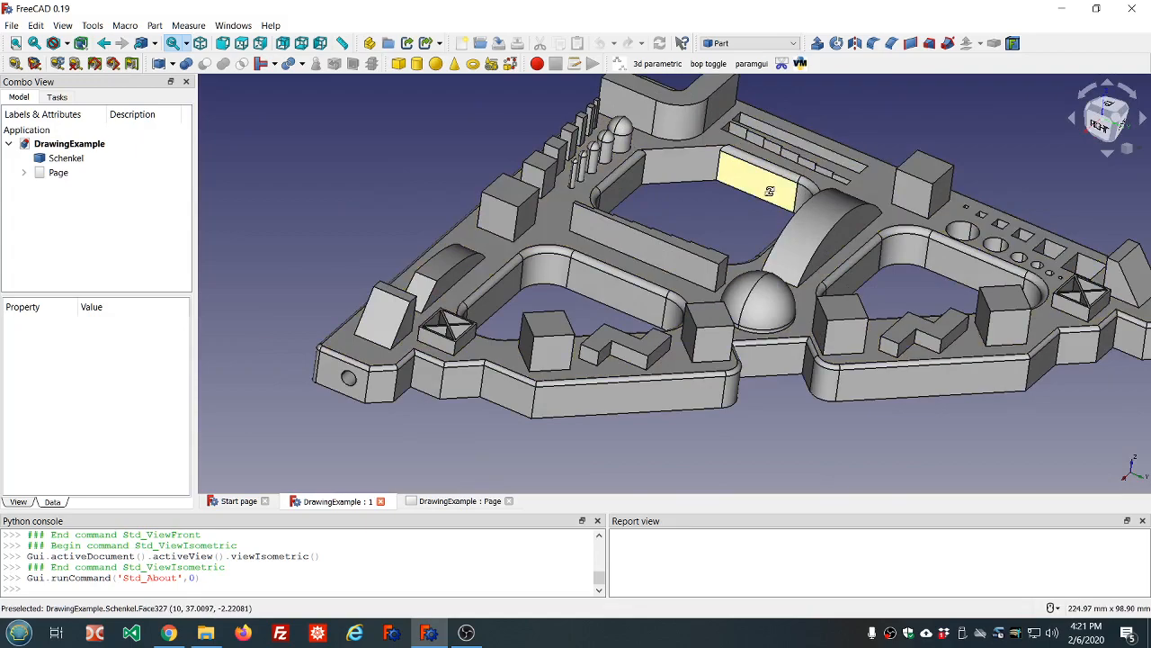
pyautogui.moveTo(769, 191)
pyautogui.mouseDown(button='middle')
pyautogui.moveTo(785, 118)
pyautogui.moveTo(679, 109)
pyautogui.moveTo(756, 194)
pyautogui.mouseUp(button='middle')
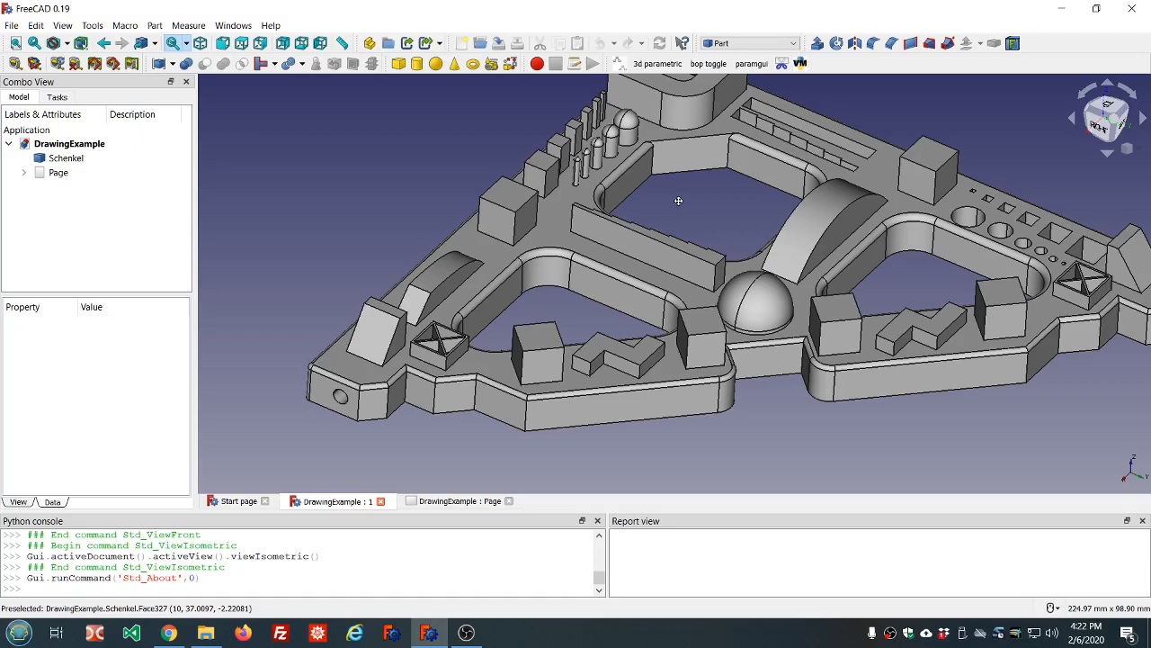
pyautogui.moveTo(678, 201); pyautogui.dragTo(605, 227, button='middle')
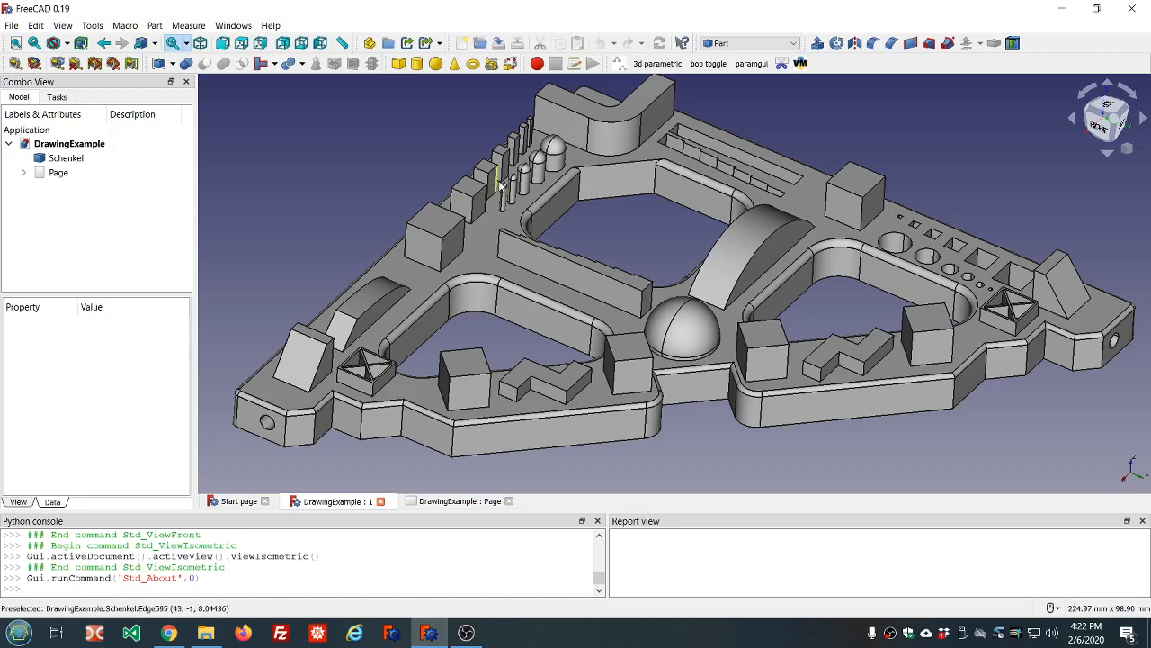
# Close the DrawingExample page and document without saving, then scroll the Start page up to Recent files
pyautogui.click(511, 503)
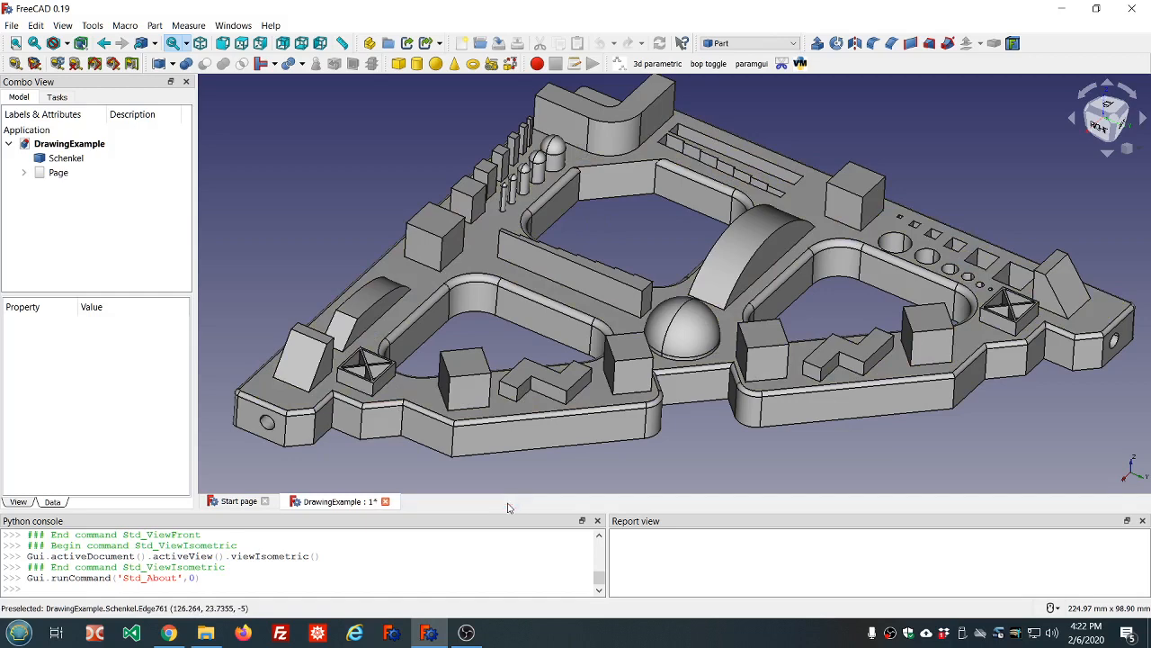
pyautogui.click(385, 502)
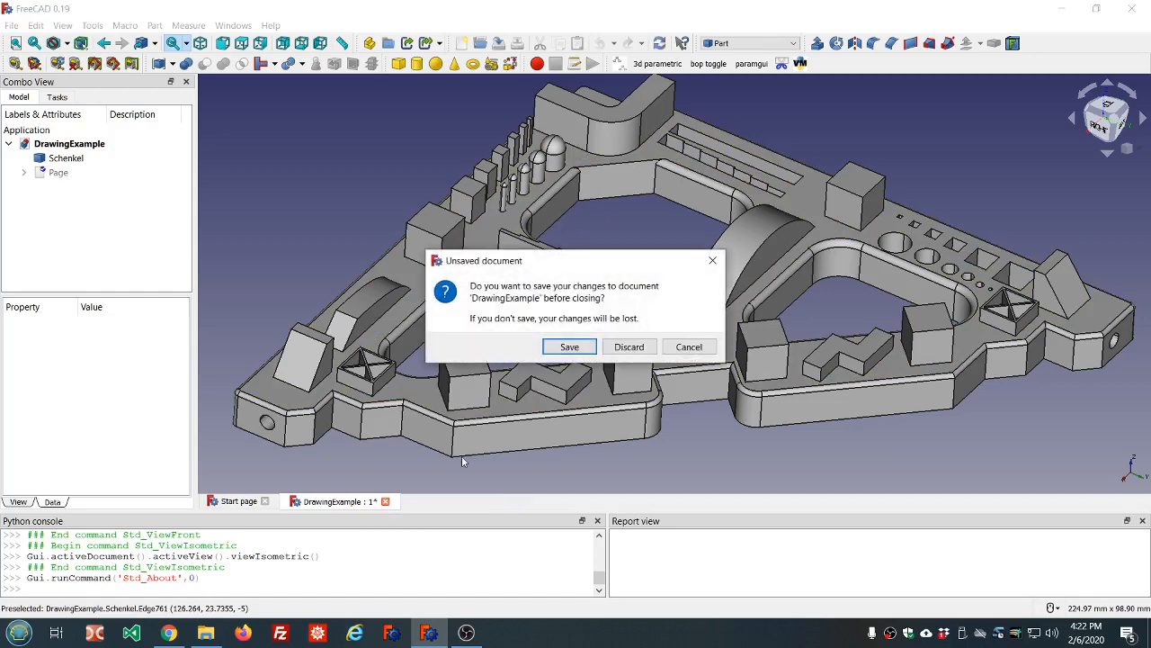
pyautogui.click(628, 348)
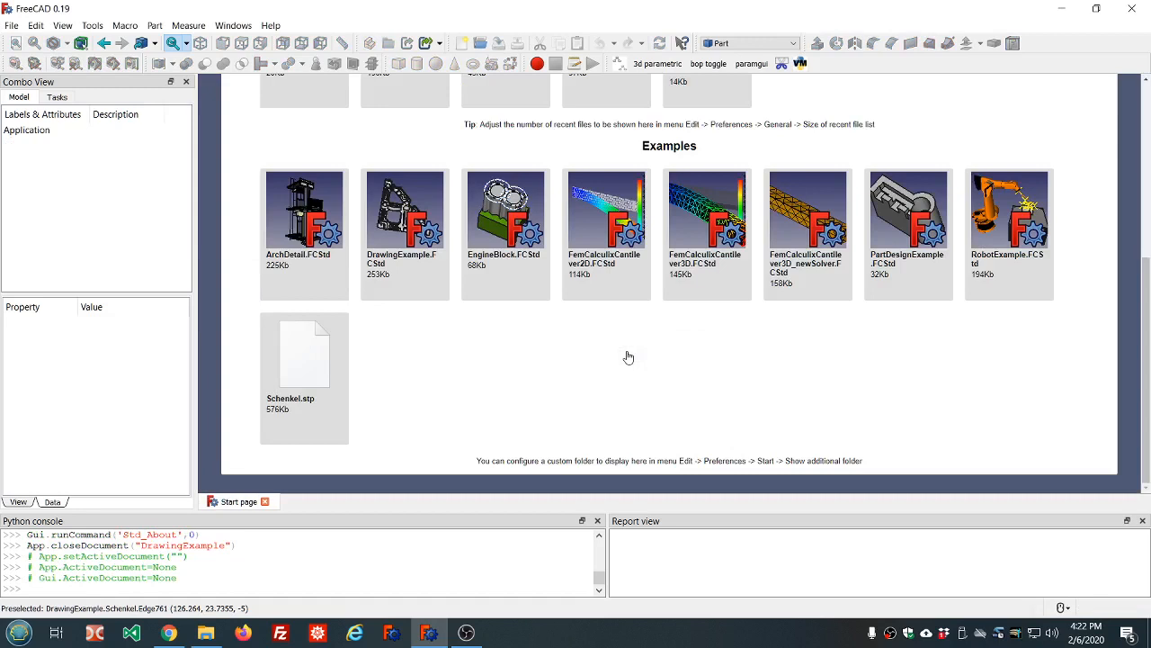
pyautogui.scroll(5, 629, 357)
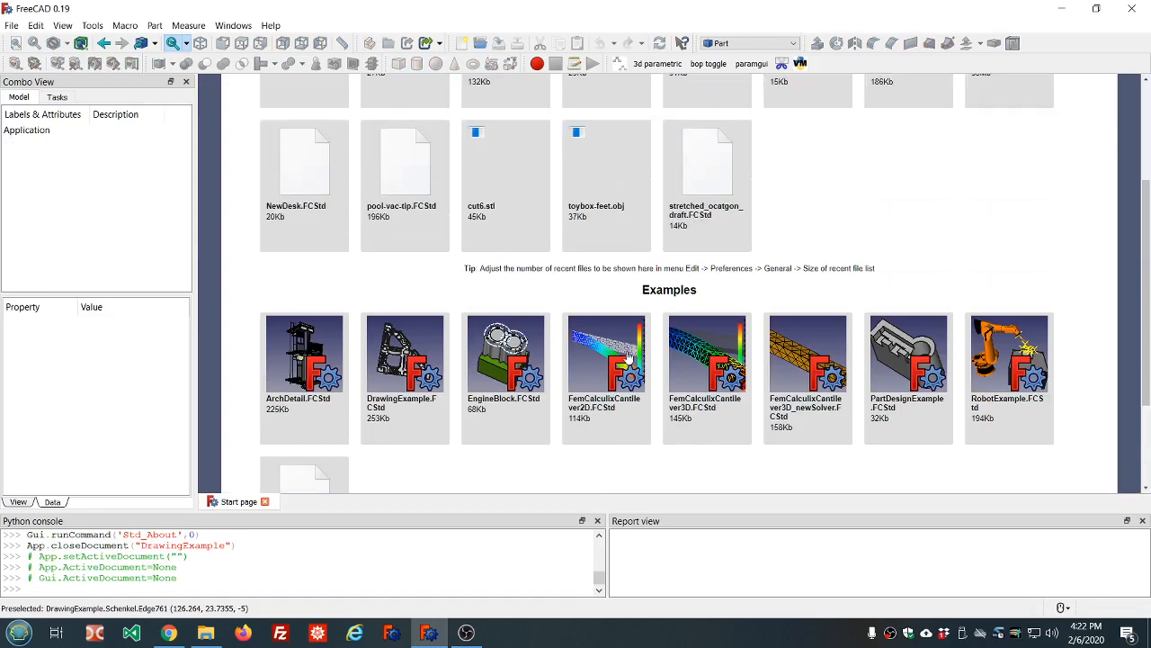
pyautogui.scroll(3, 629, 357)
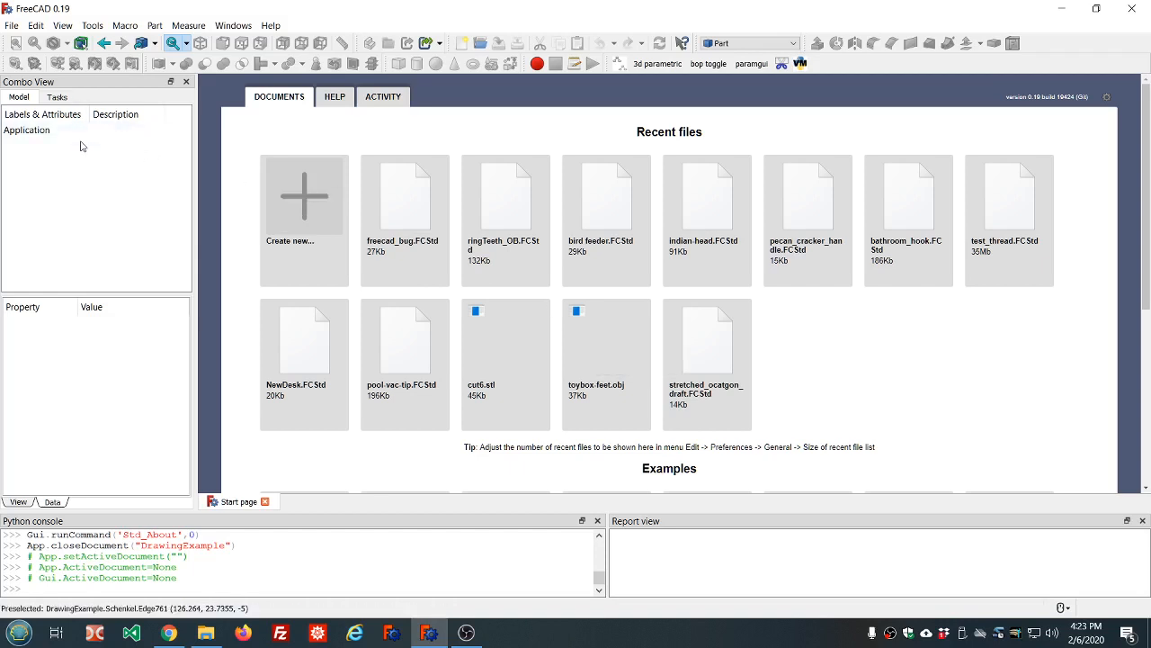
# Create a new empty Unnamed document with File > New and open the workbench list
pyautogui.click(12, 26)
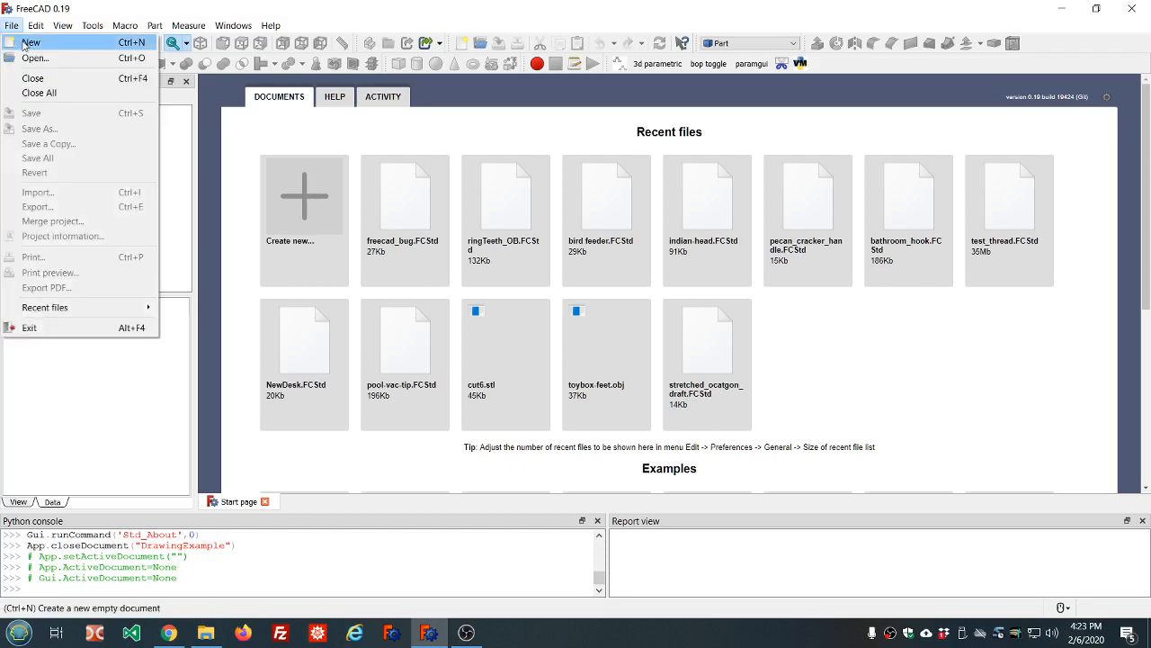
pyautogui.click(28, 43)
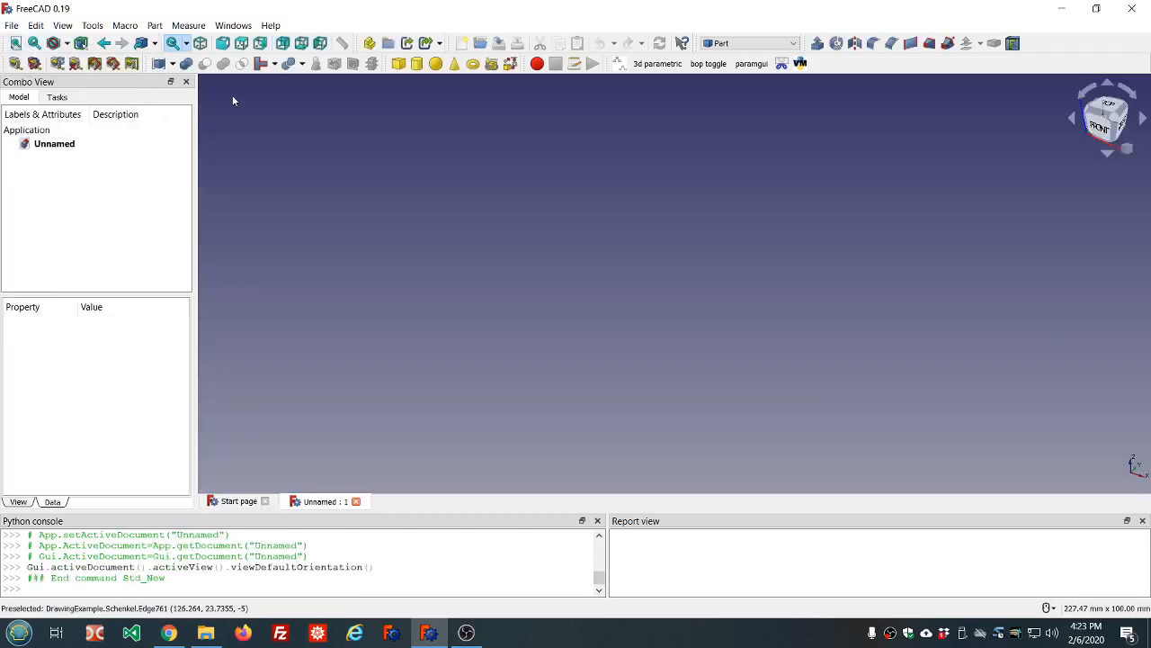
pyautogui.click(794, 44)
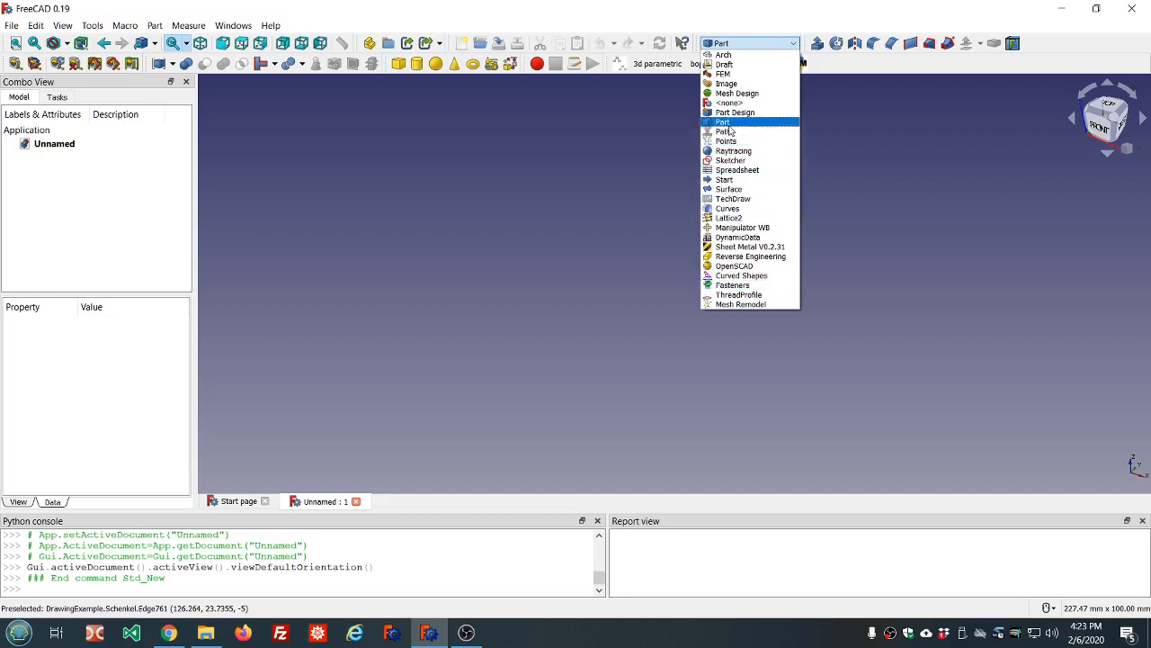
pyautogui.click(729, 125)
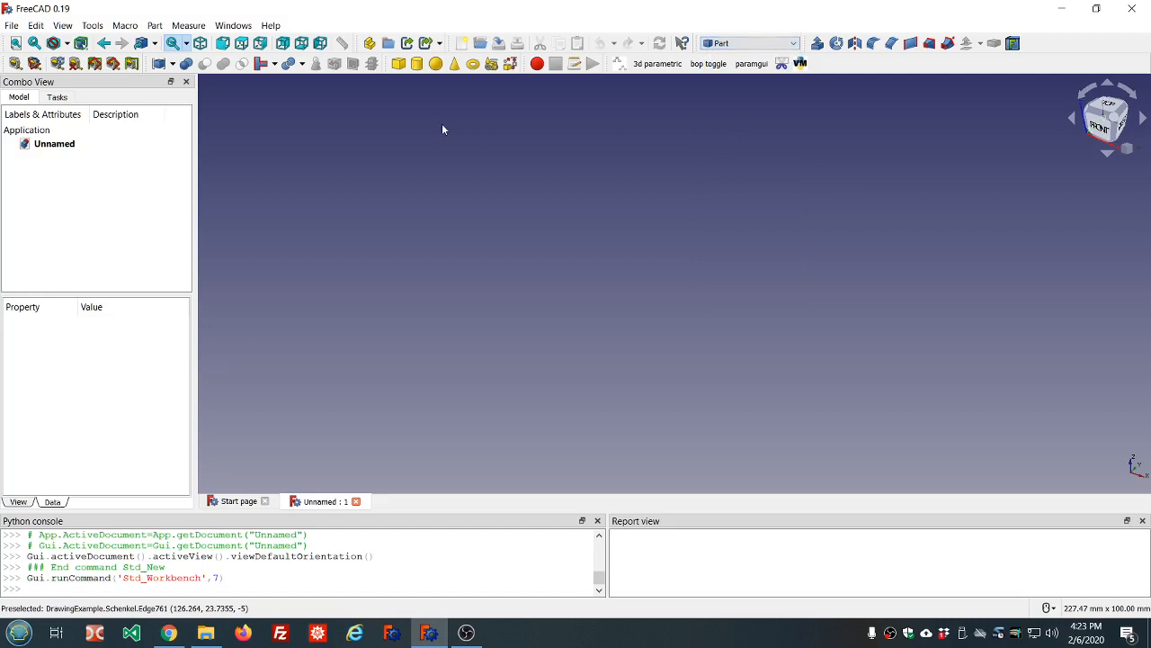
pyautogui.click(794, 44)
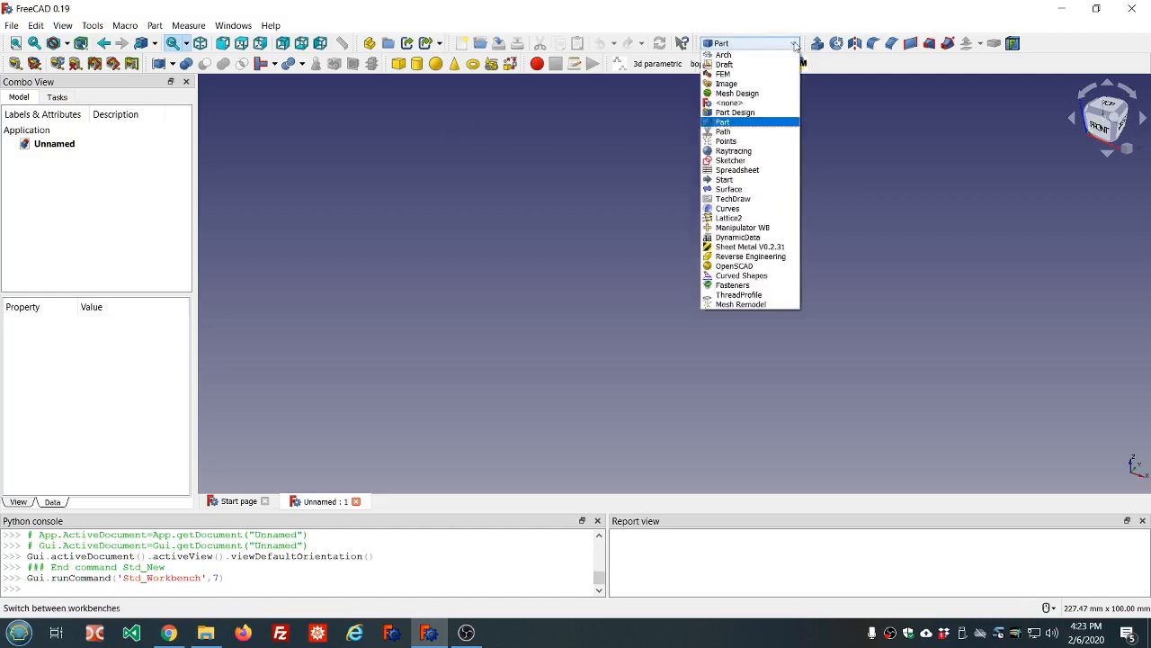
pyautogui.click(794, 44)
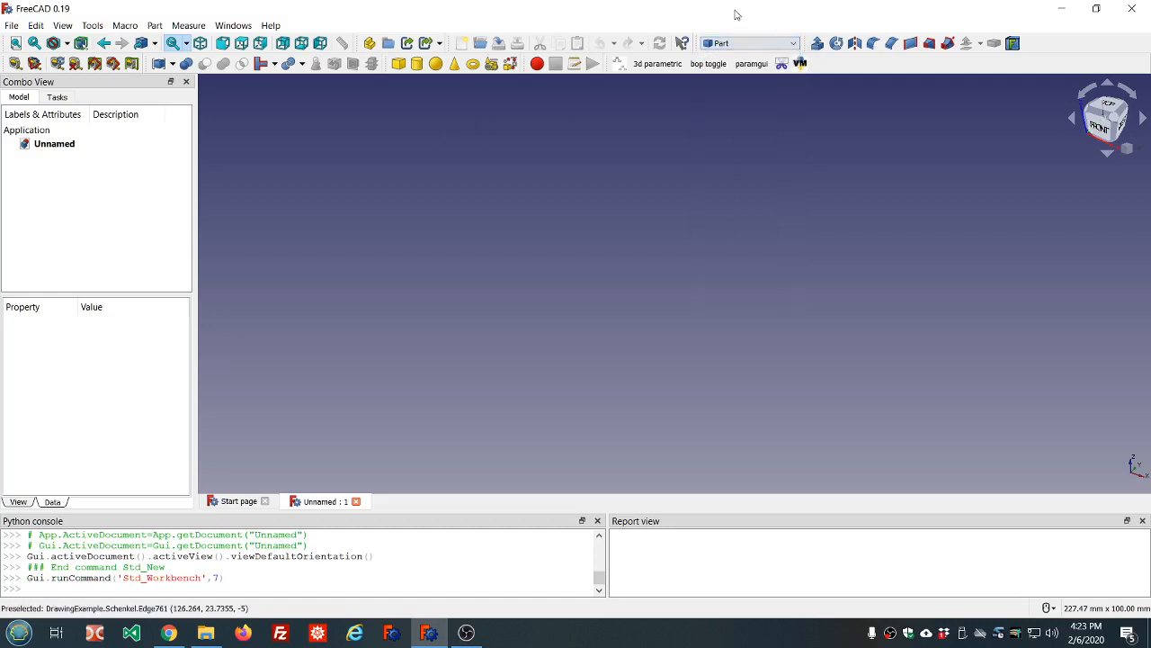
pyautogui.click(64, 29)
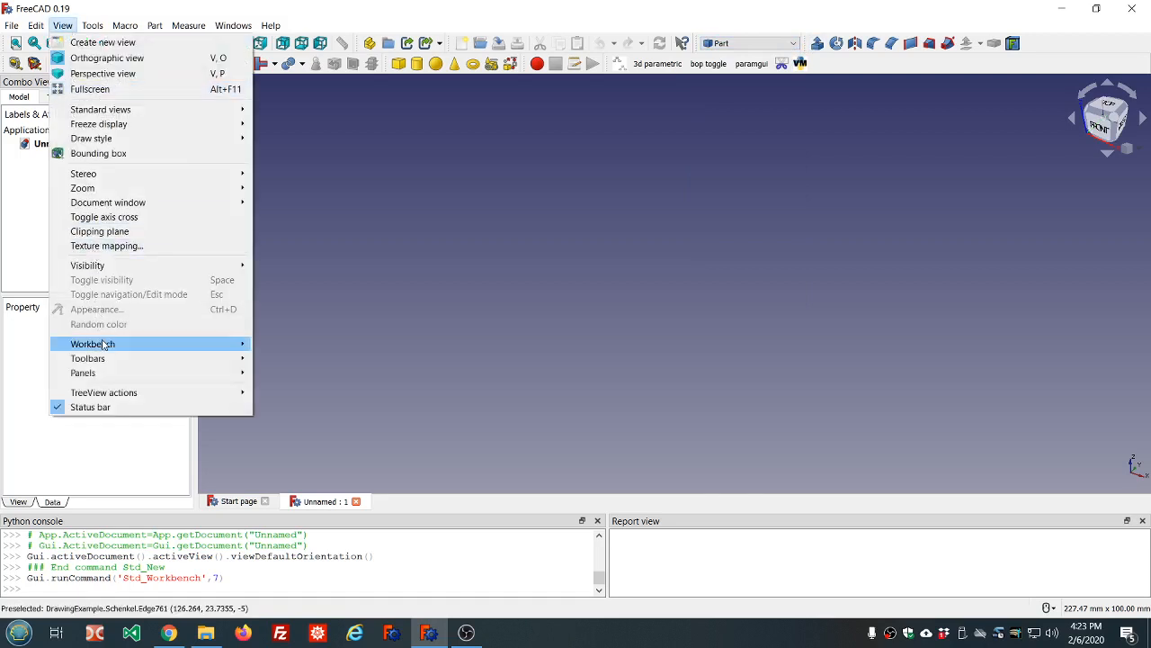
pyautogui.moveTo(99, 343)
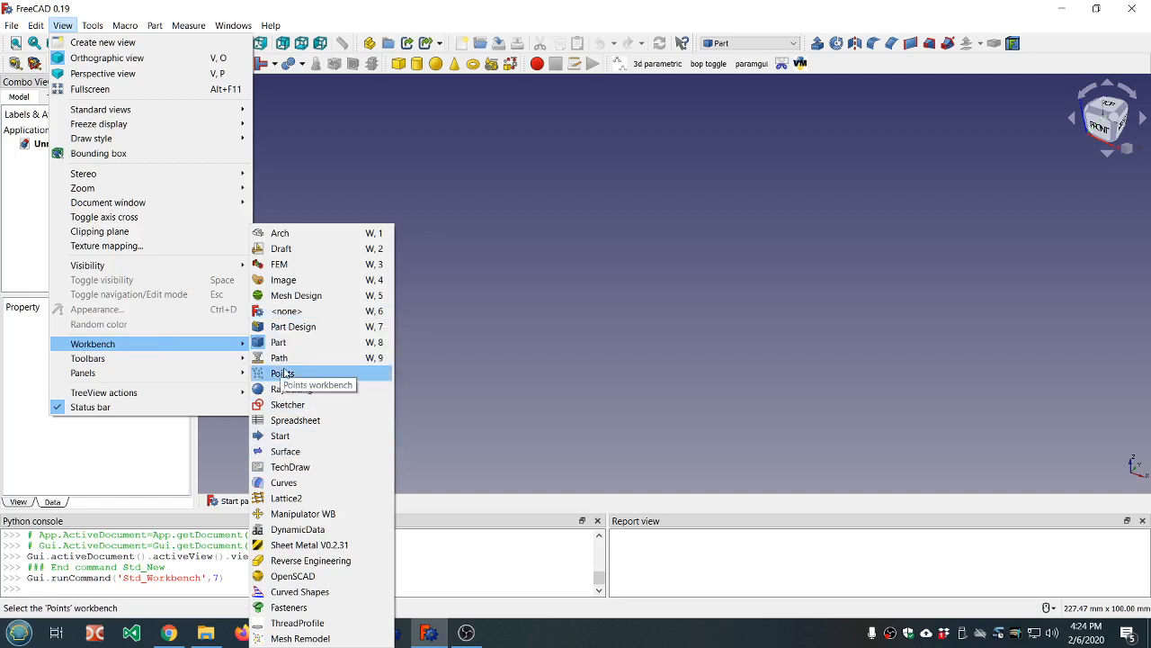
pyautogui.click(501, 210)
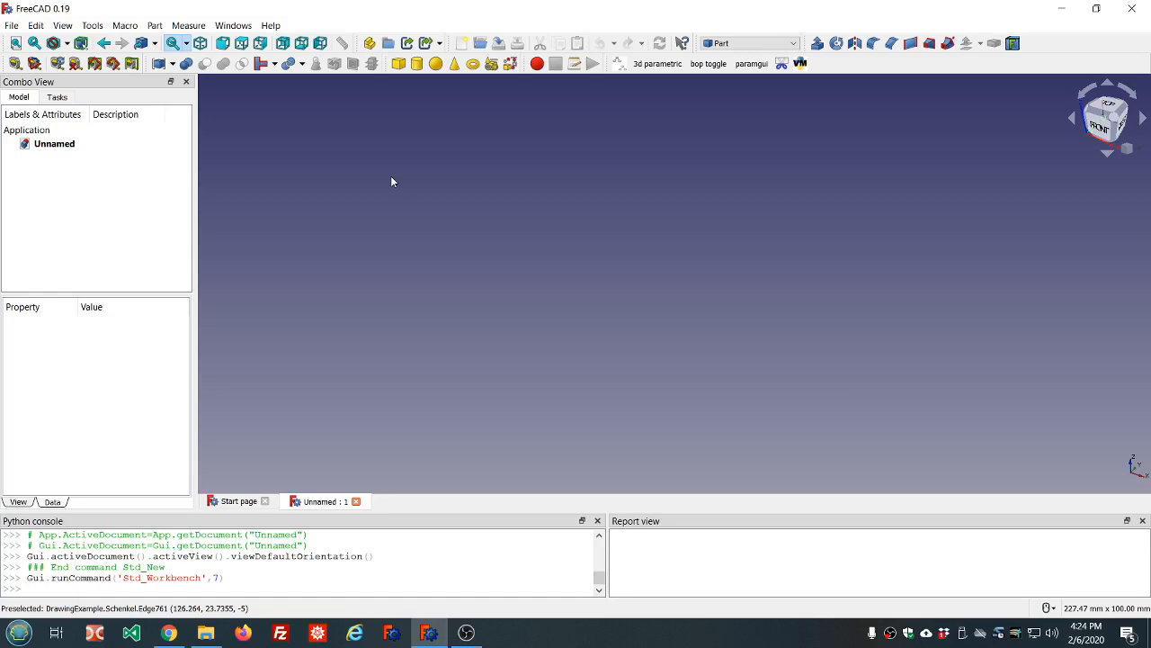
# Add a 10 mm Part Cube box and select Cube in the tree to show its properties
pyautogui.click(398, 64)
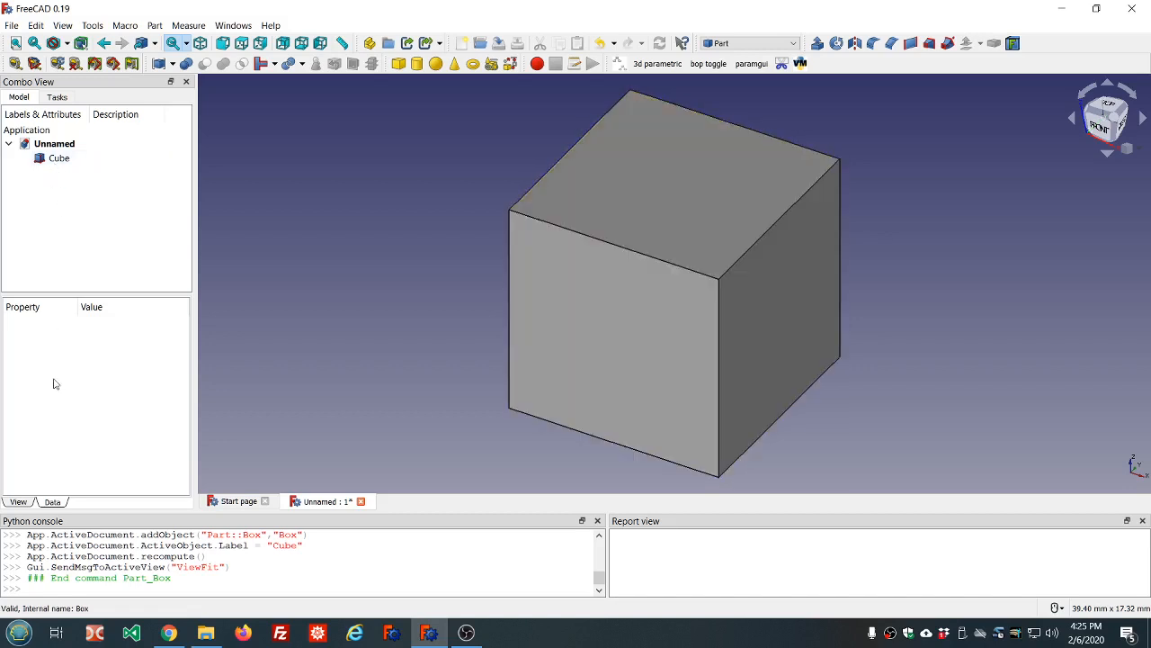
pyautogui.click(58, 159)
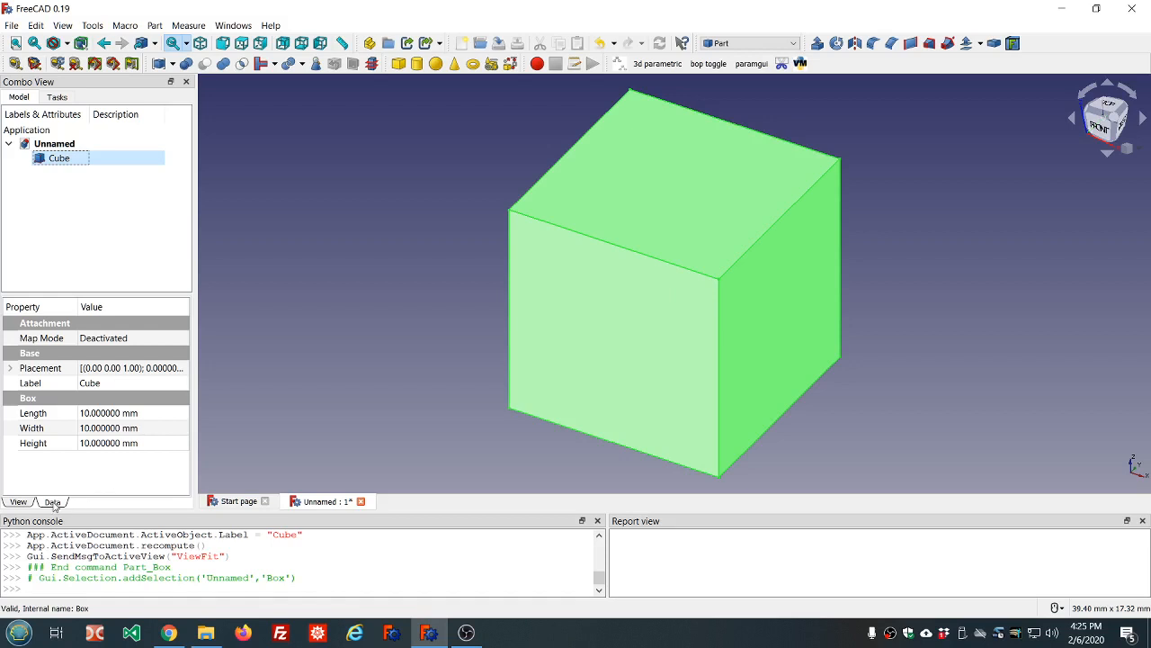
pyautogui.click(21, 503)
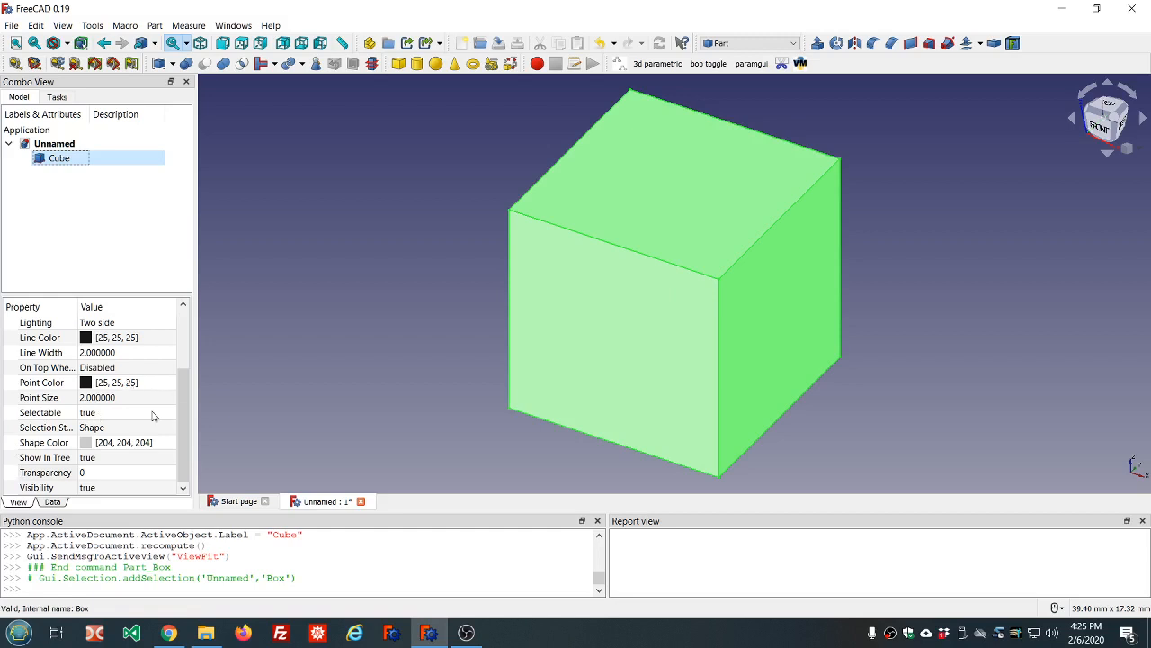
pyautogui.click(52, 502)
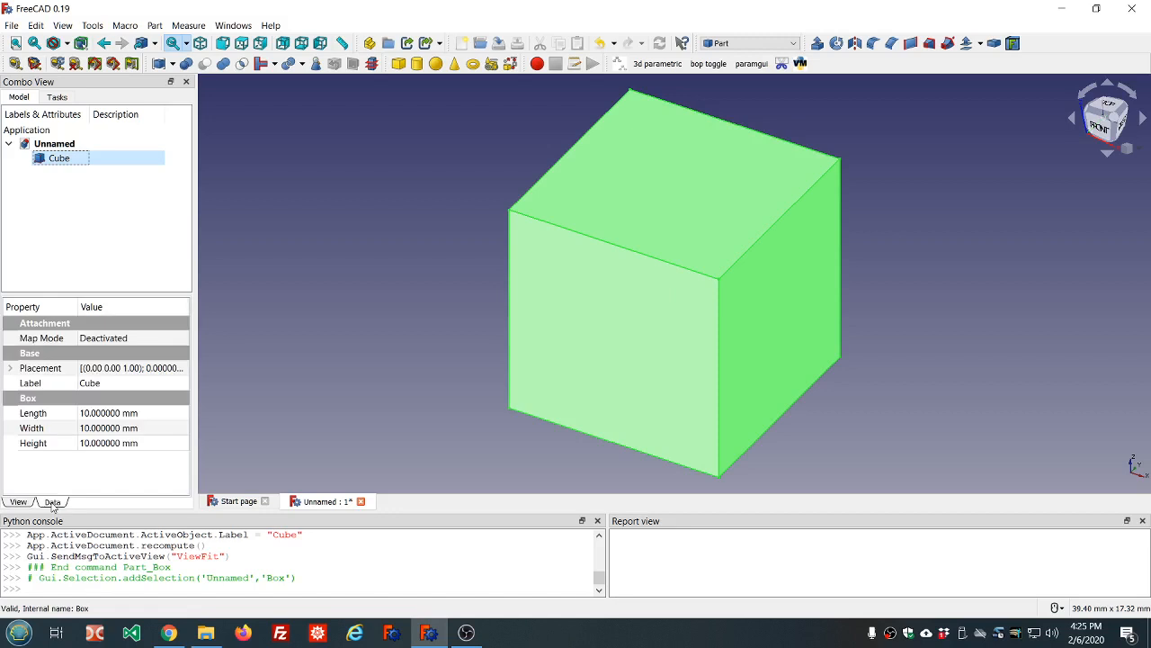
pyautogui.click(36, 445)
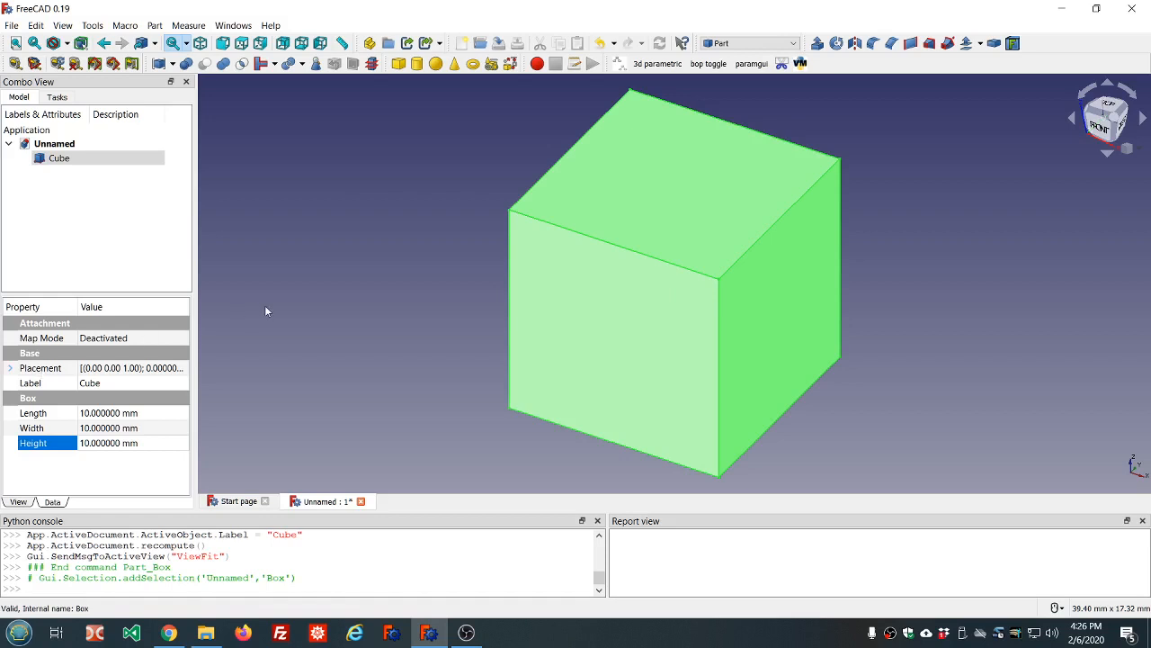
# Step the Cube's Length down to 0 mm, triggering 'Length of box too small', then reselect Cube
pyautogui.click(139, 416)
pyautogui.scroll(-7, 141, 414)
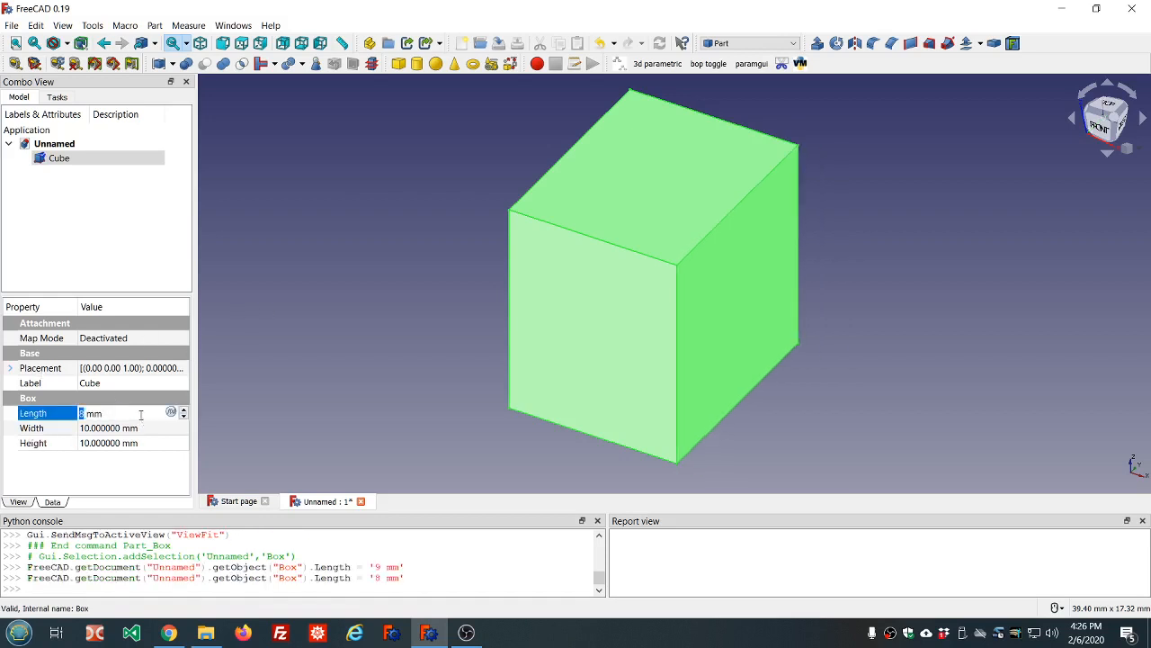
pyautogui.scroll(-3, 140, 415)
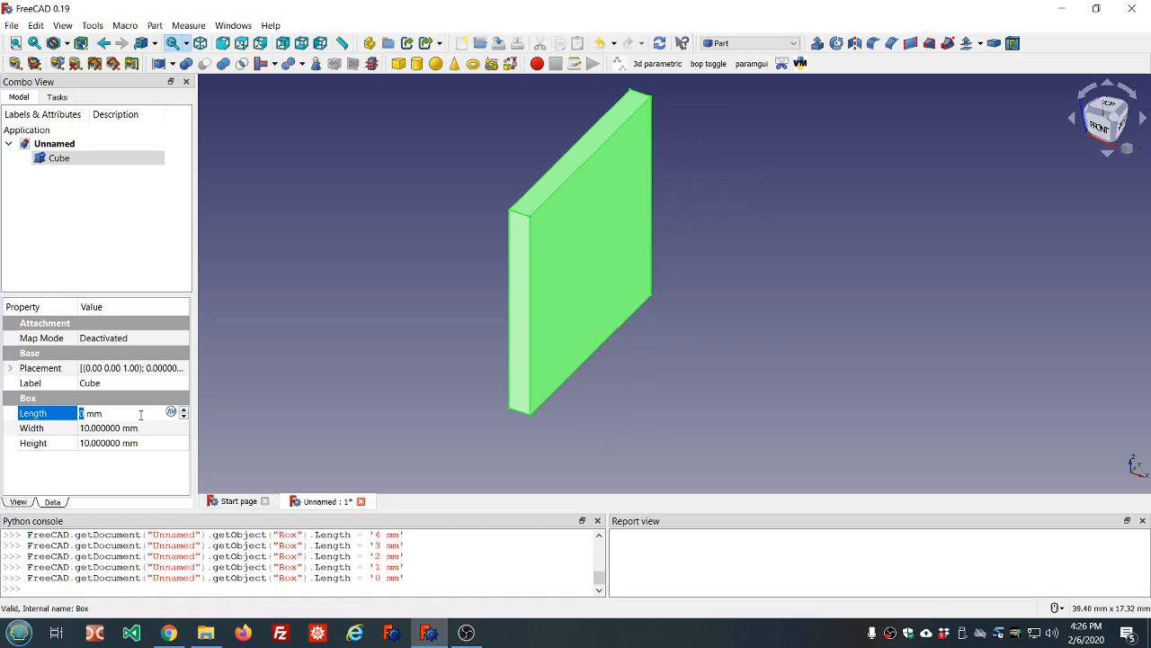
pyautogui.click(371, 367)
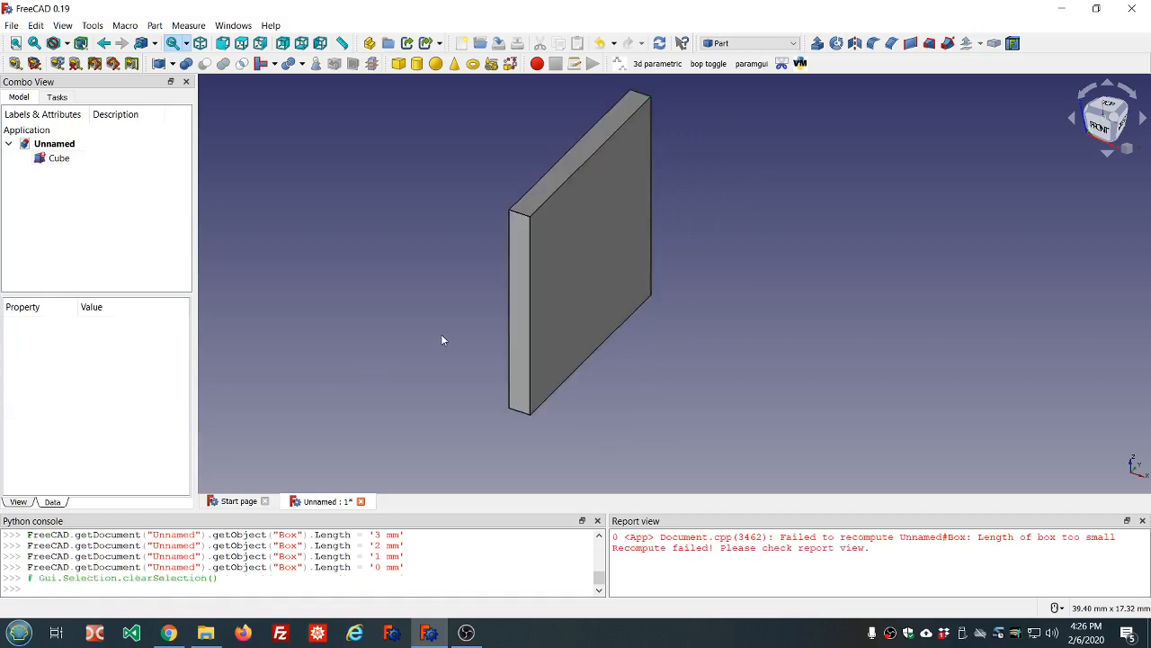
pyautogui.moveTo(652, 343); pyautogui.dragTo(570, 318, button='middle')
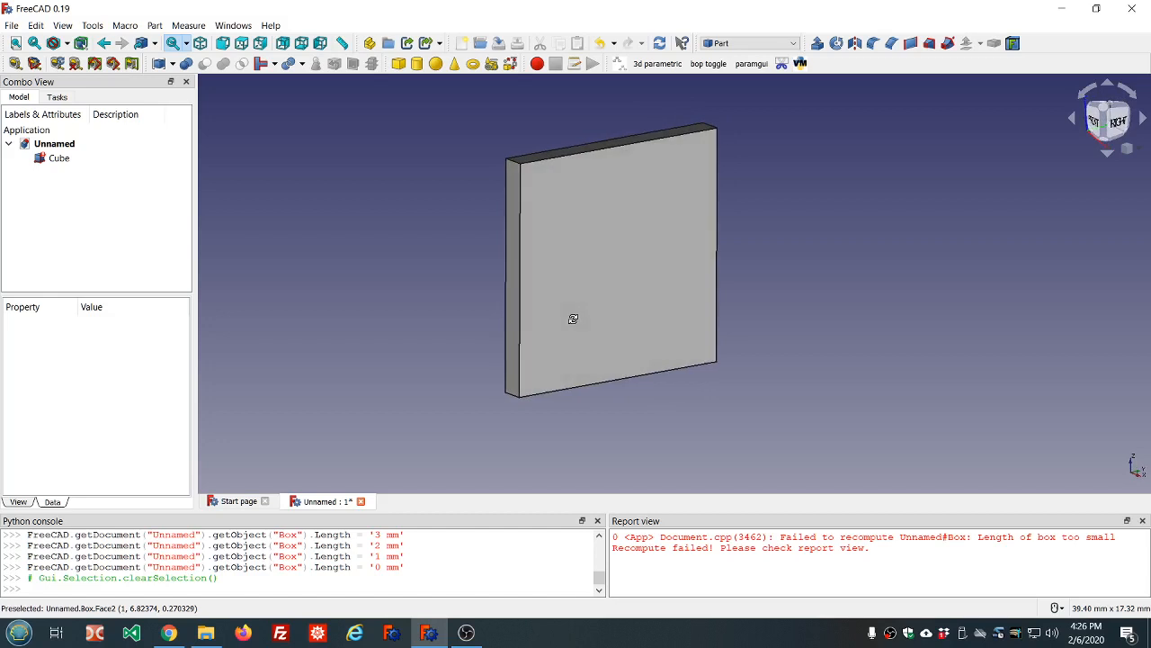
pyautogui.click(59, 158)
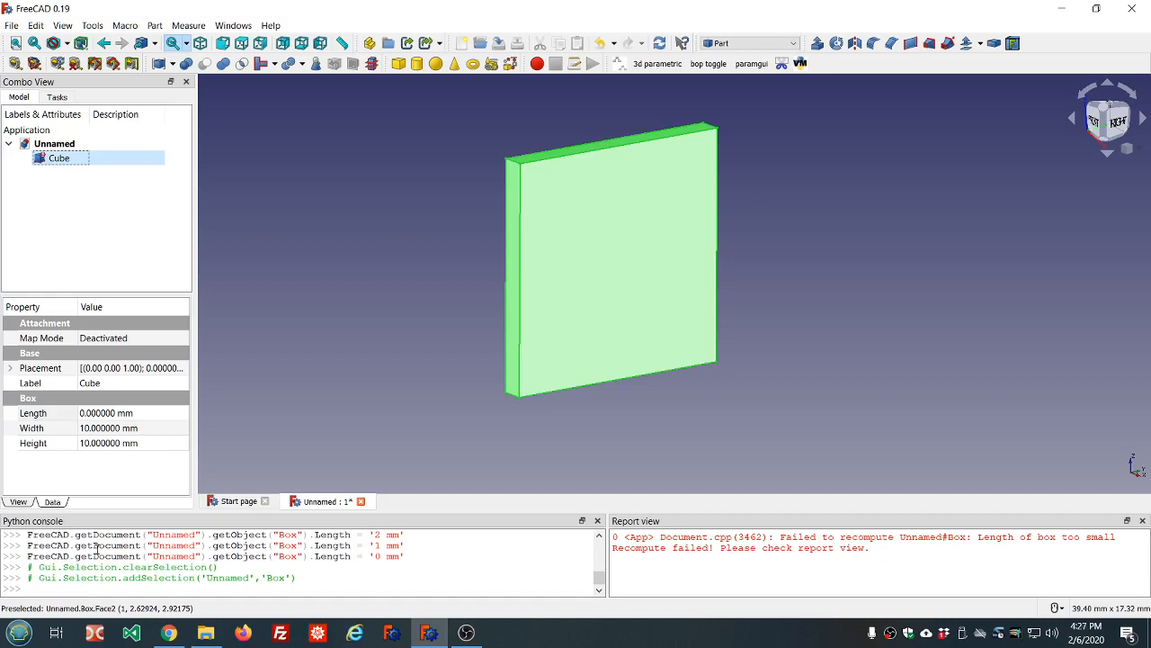
pyautogui.scroll(15, 178, 582)
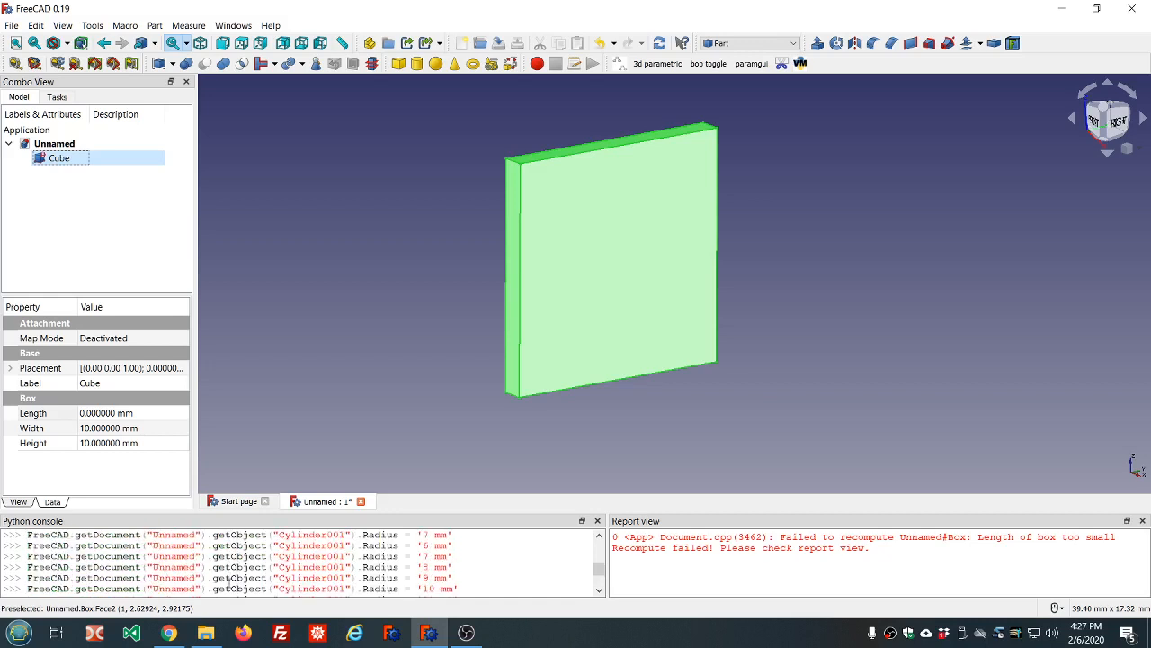
pyautogui.scroll(-15, 230, 583)
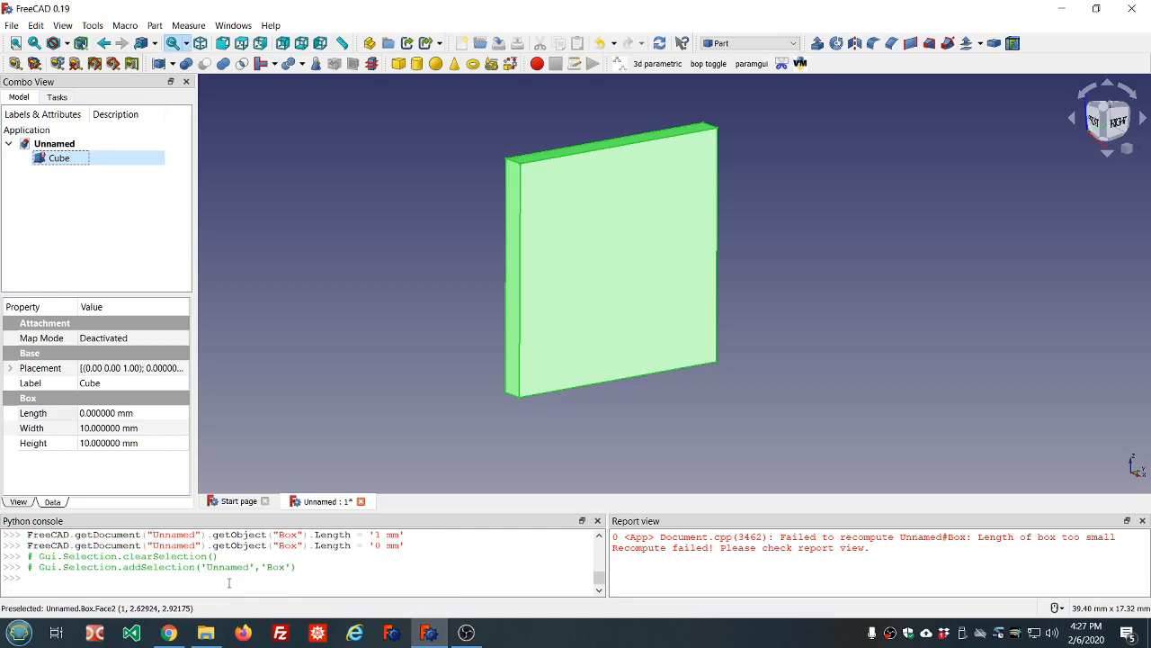
pyautogui.click(102, 581)
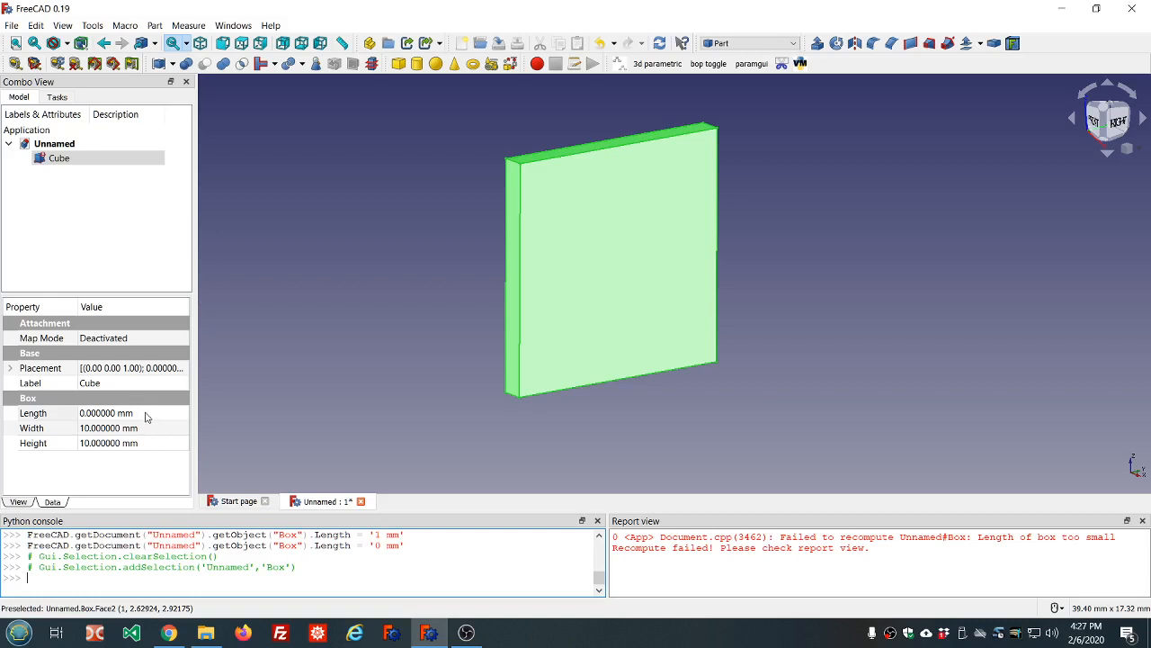
pyautogui.scroll(3, 226, 577)
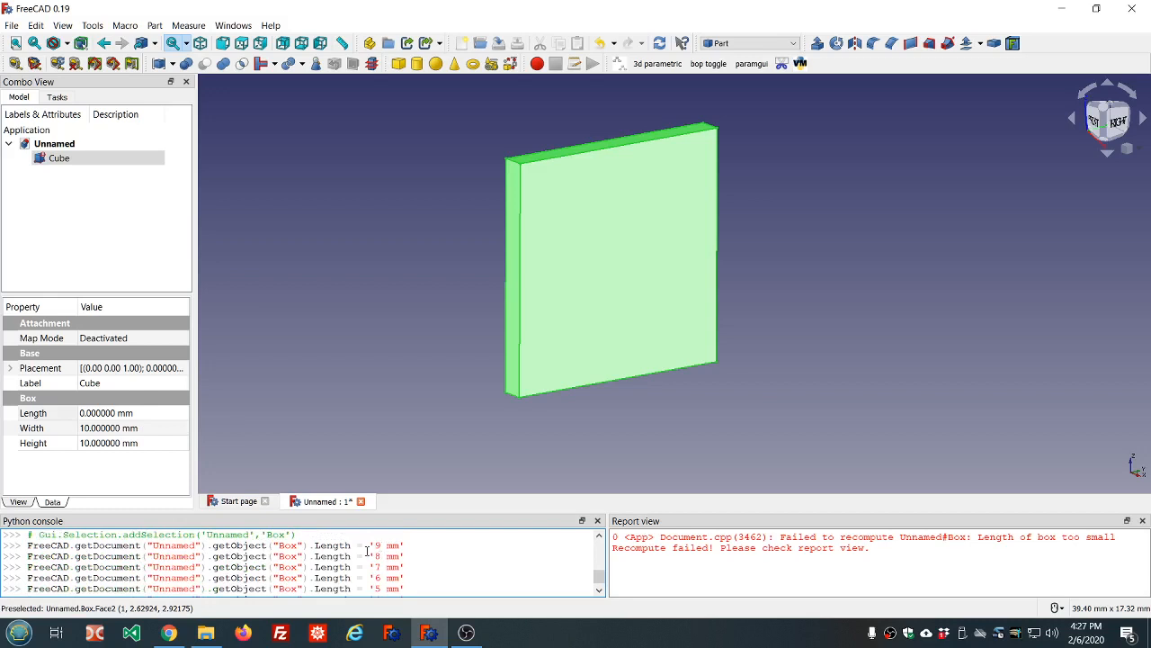
pyautogui.scroll(-2, 337, 551)
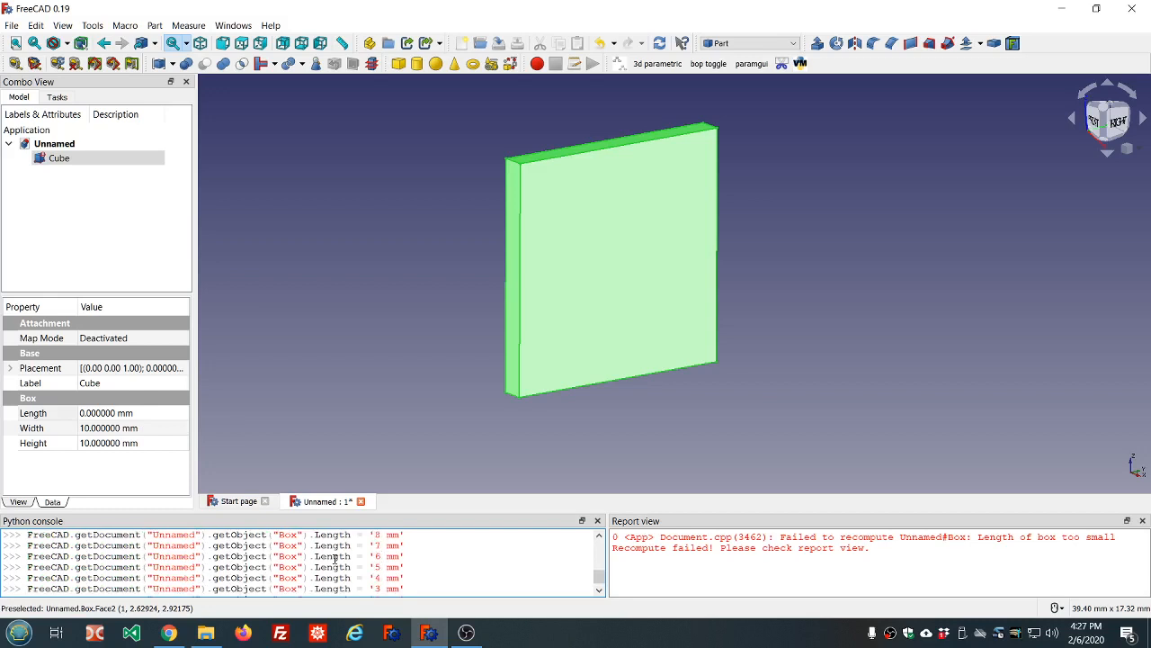
pyautogui.scroll(1, 401, 570)
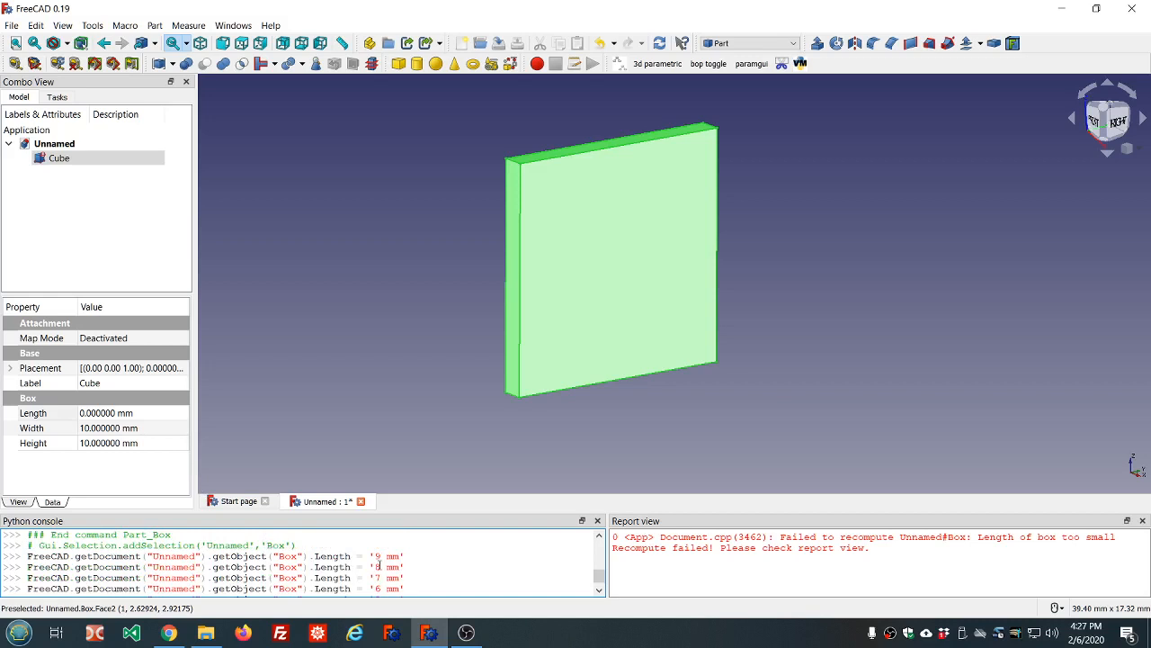
pyautogui.scroll(-1, 363, 564)
pyautogui.scroll(-2, 325, 568)
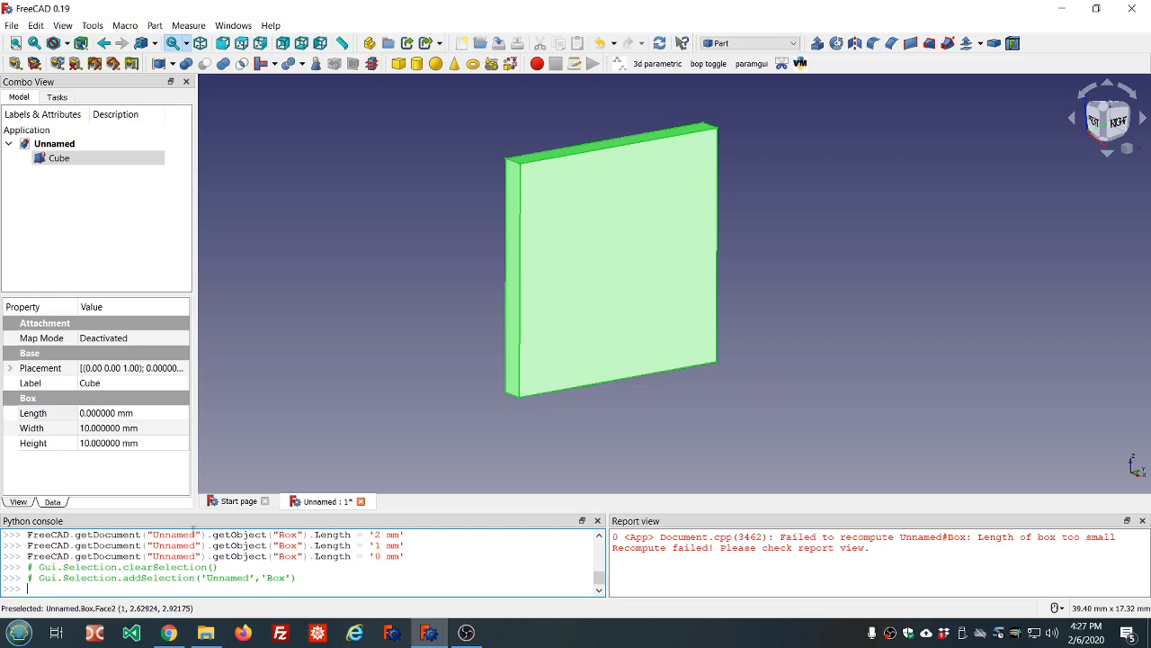
pyautogui.scroll(1, 196, 545)
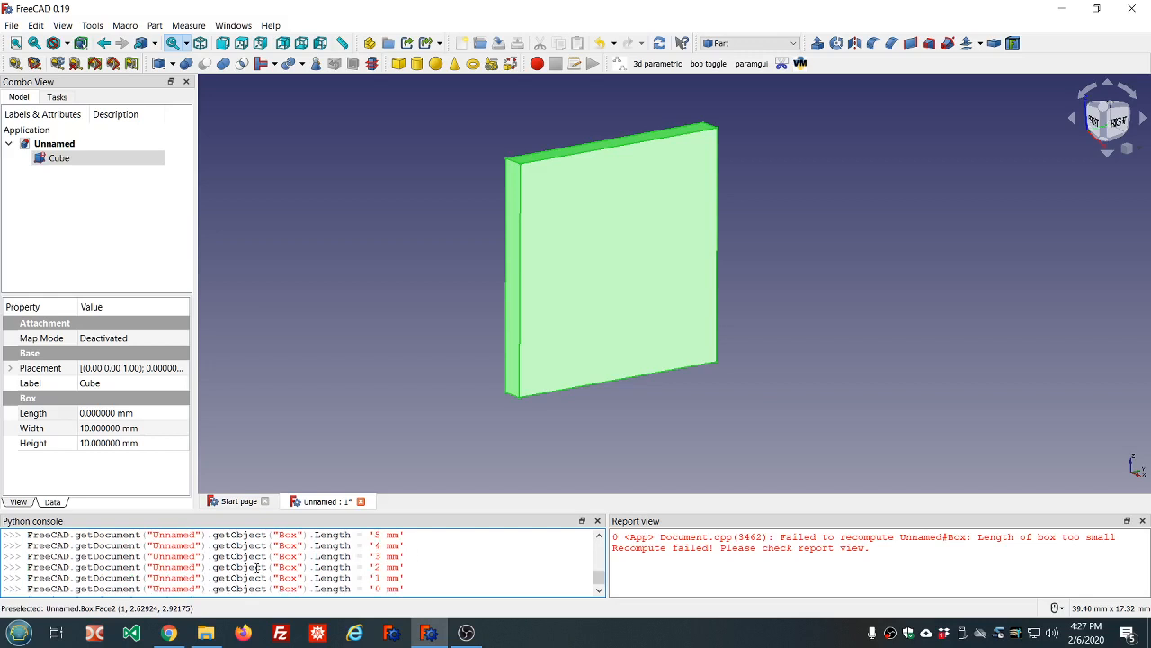
pyautogui.scroll(-2, 257, 568)
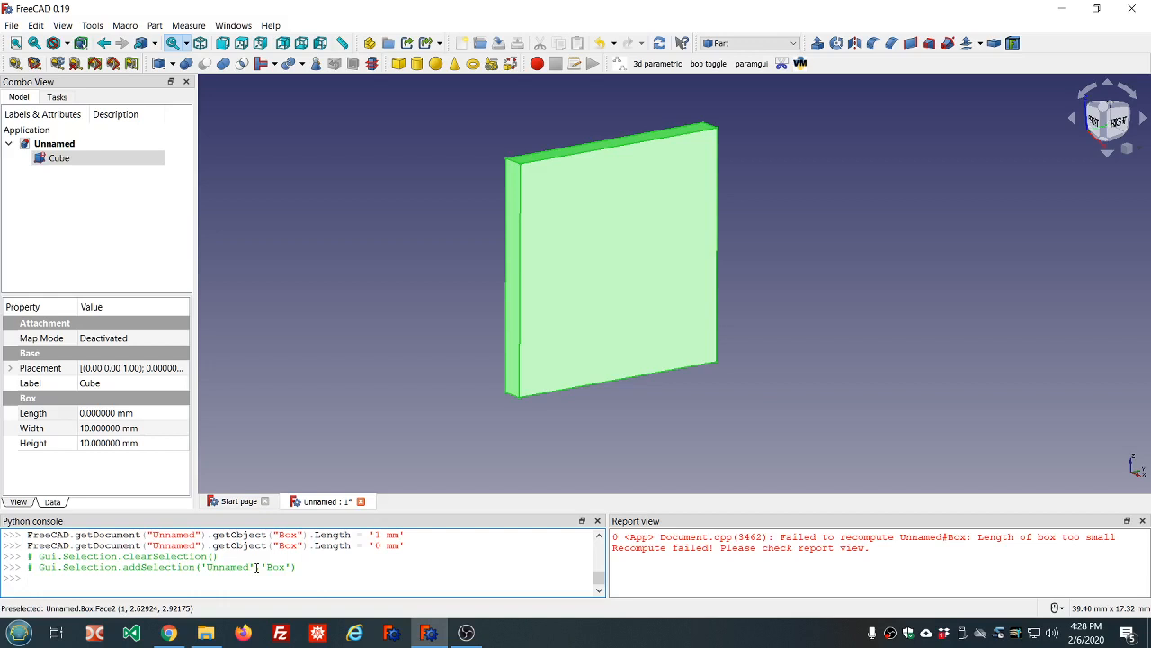
# Open the Addon Manager's Macros list and view the installed findConfigFiles macro's description
pyautogui.click(93, 27)
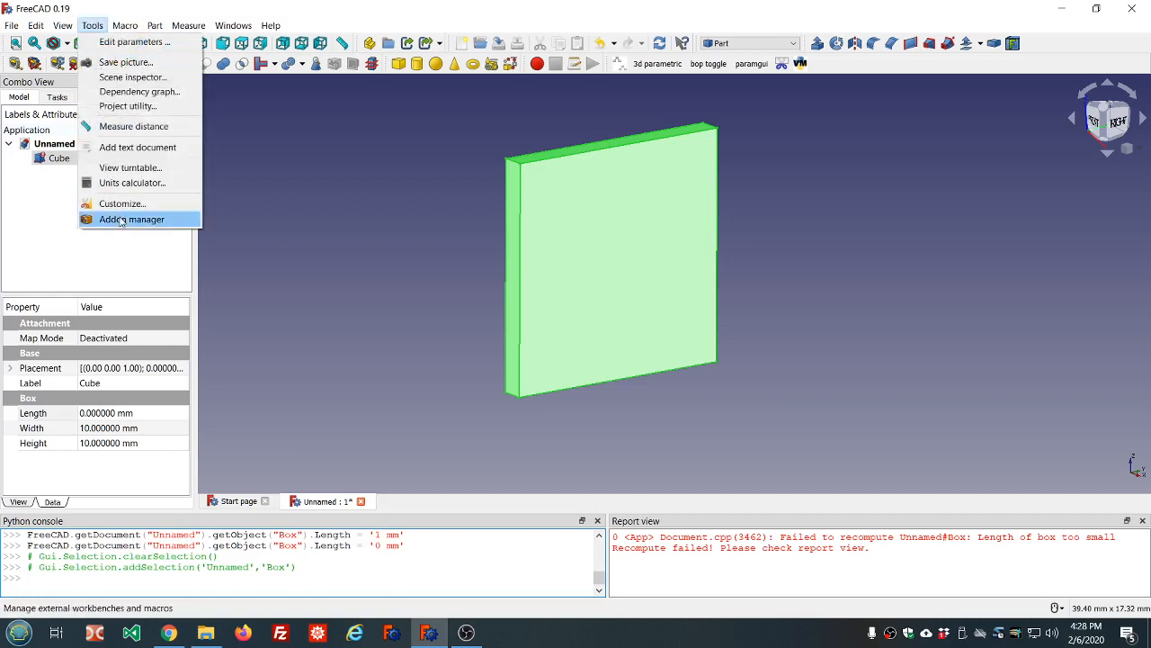
pyautogui.click(121, 219)
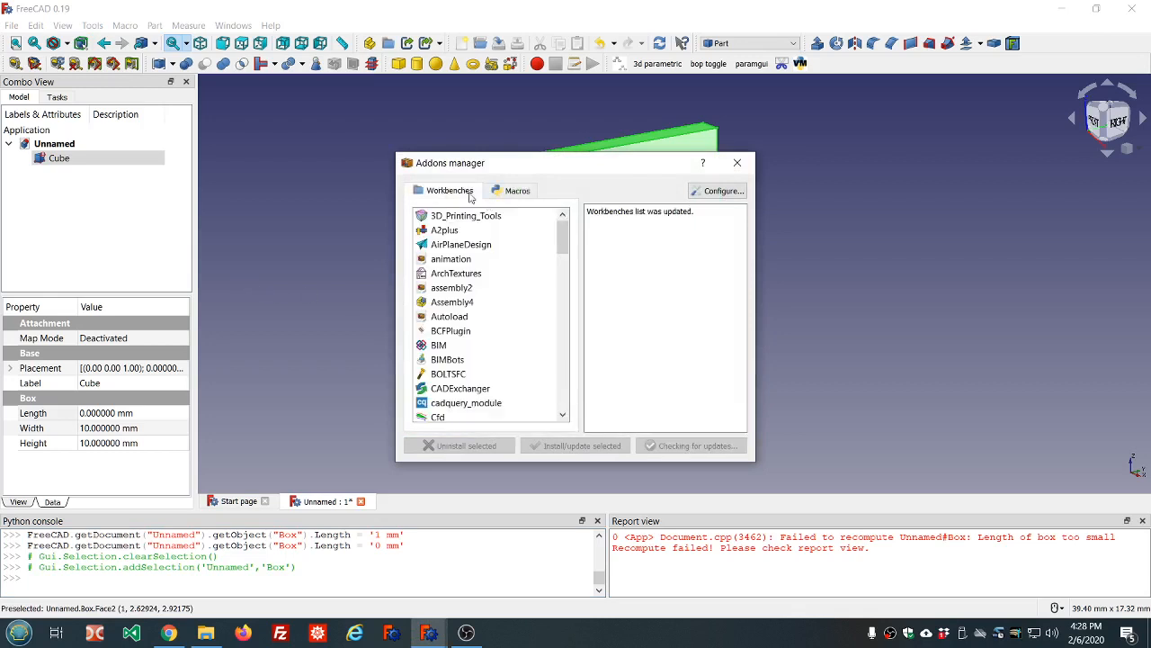
pyautogui.click(514, 192)
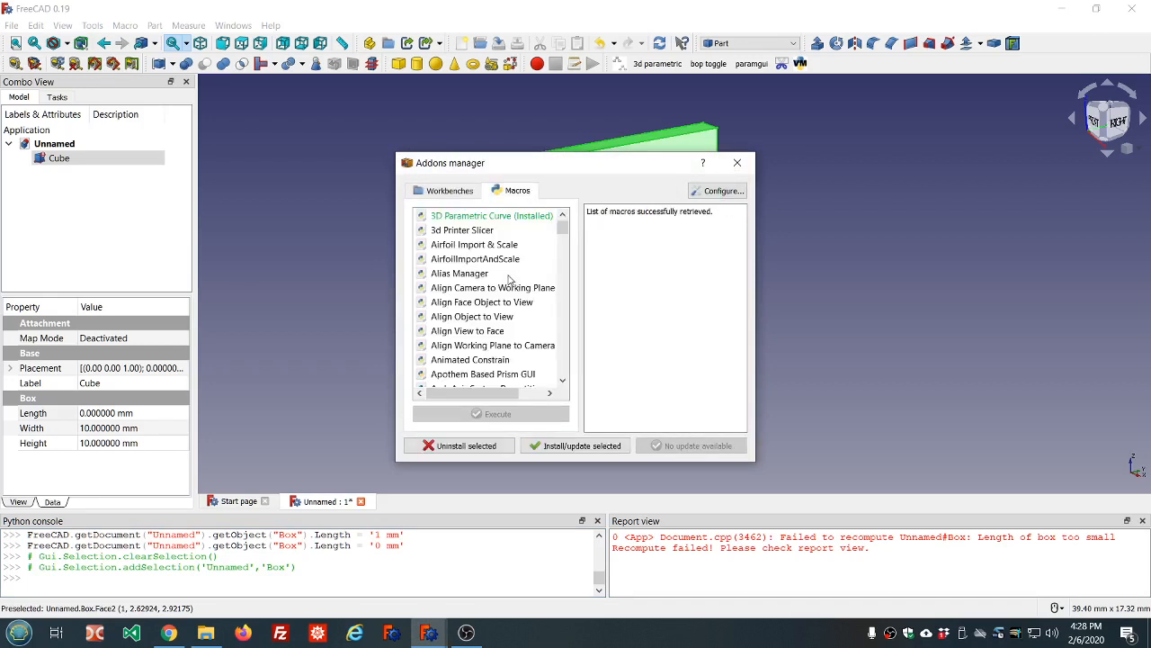
pyautogui.scroll(-20, 508, 280)
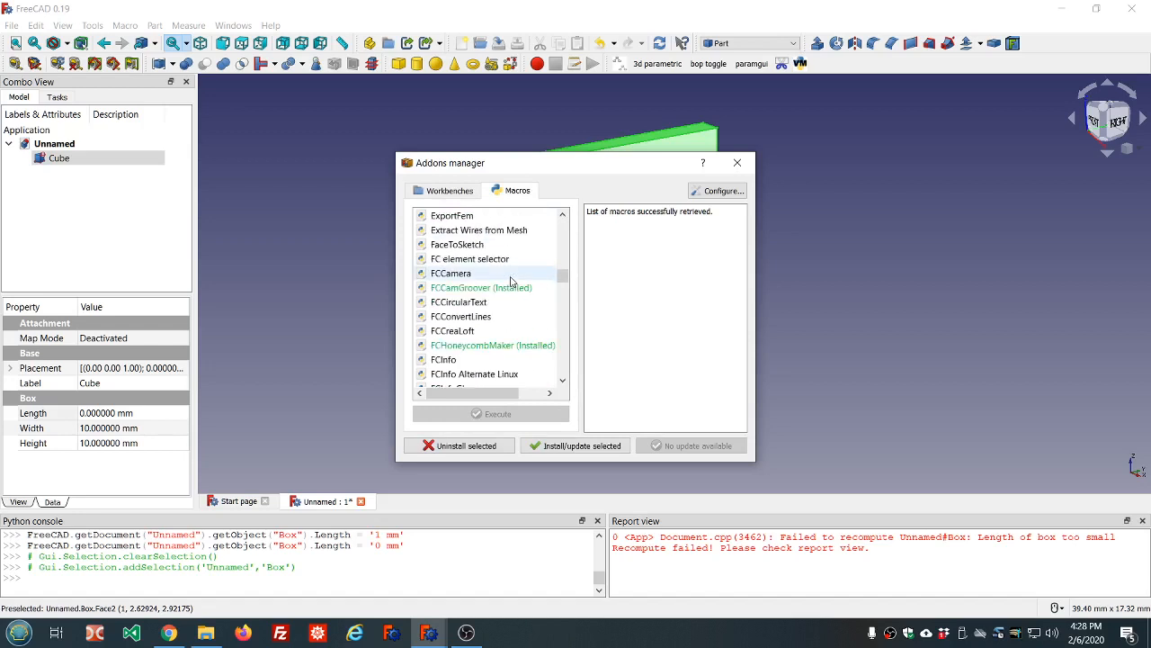
pyautogui.scroll(-6, 510, 281)
pyautogui.scroll(7, 510, 282)
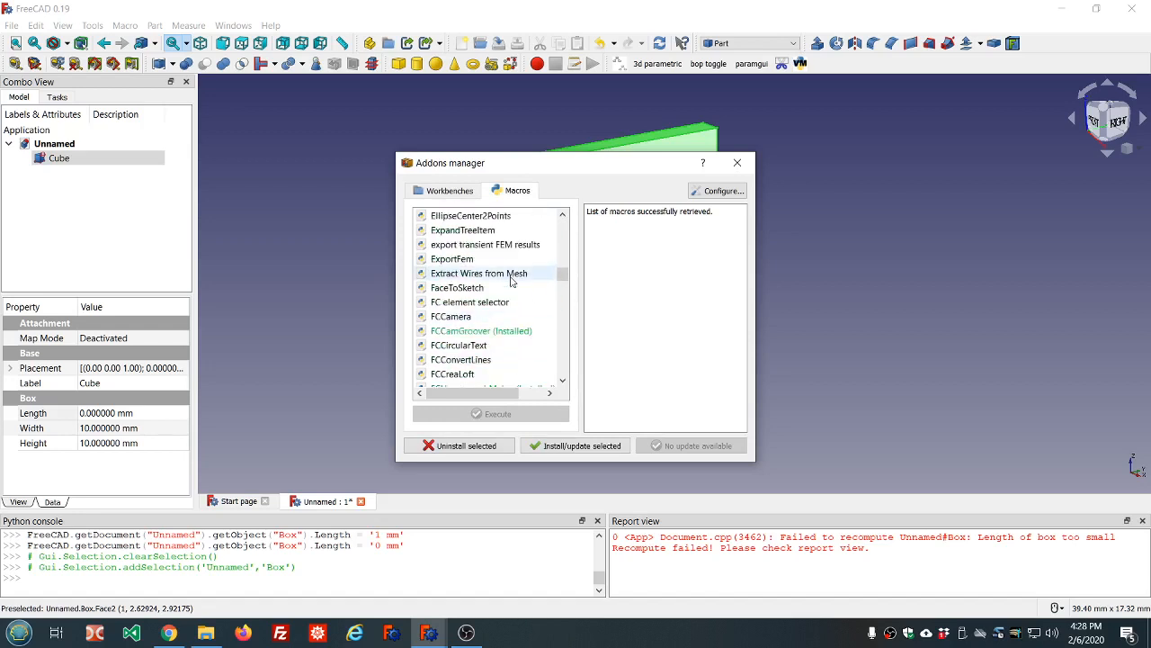
pyautogui.scroll(5, 510, 281)
pyautogui.scroll(2, 510, 281)
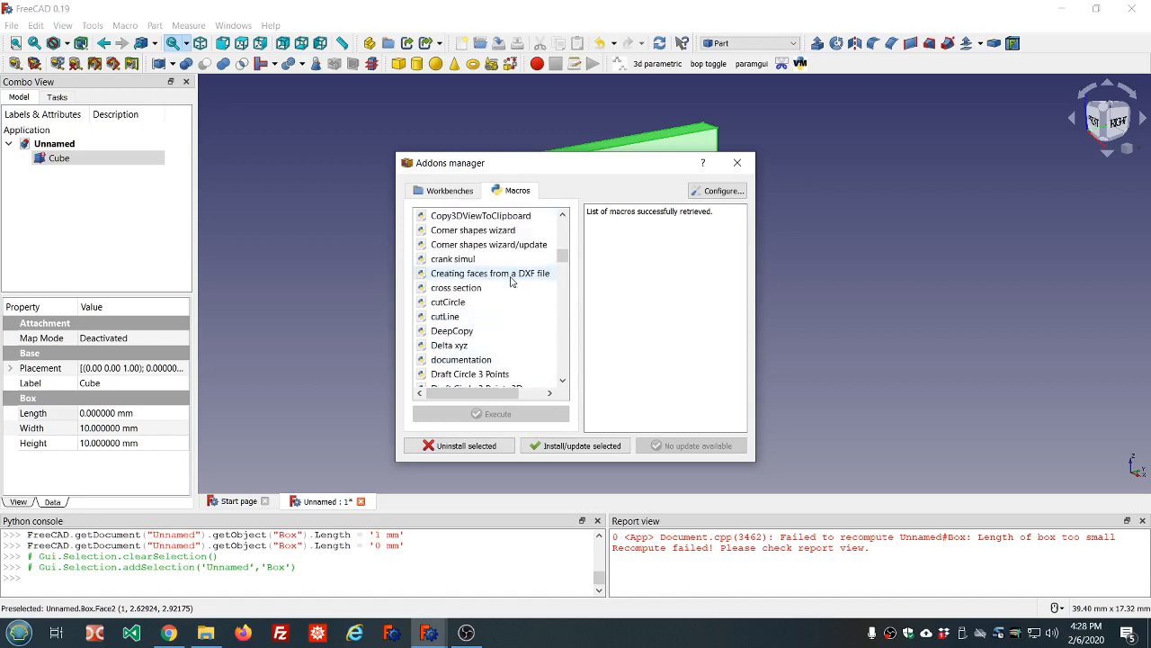
pyautogui.scroll(-12, 510, 281)
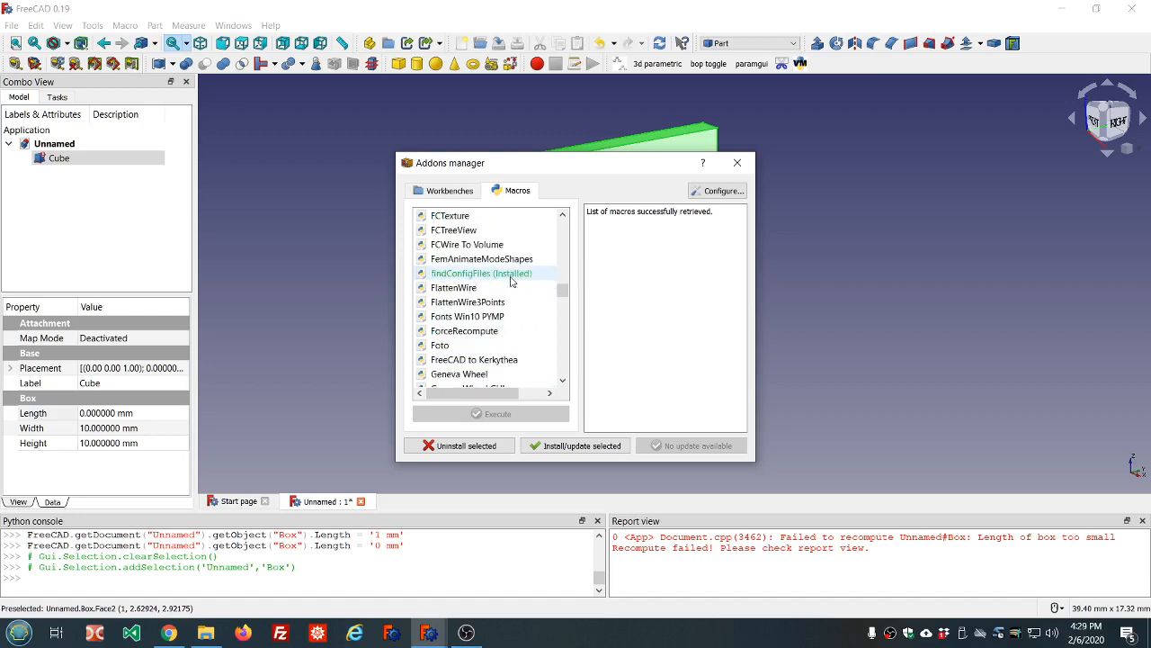
pyautogui.click(511, 277)
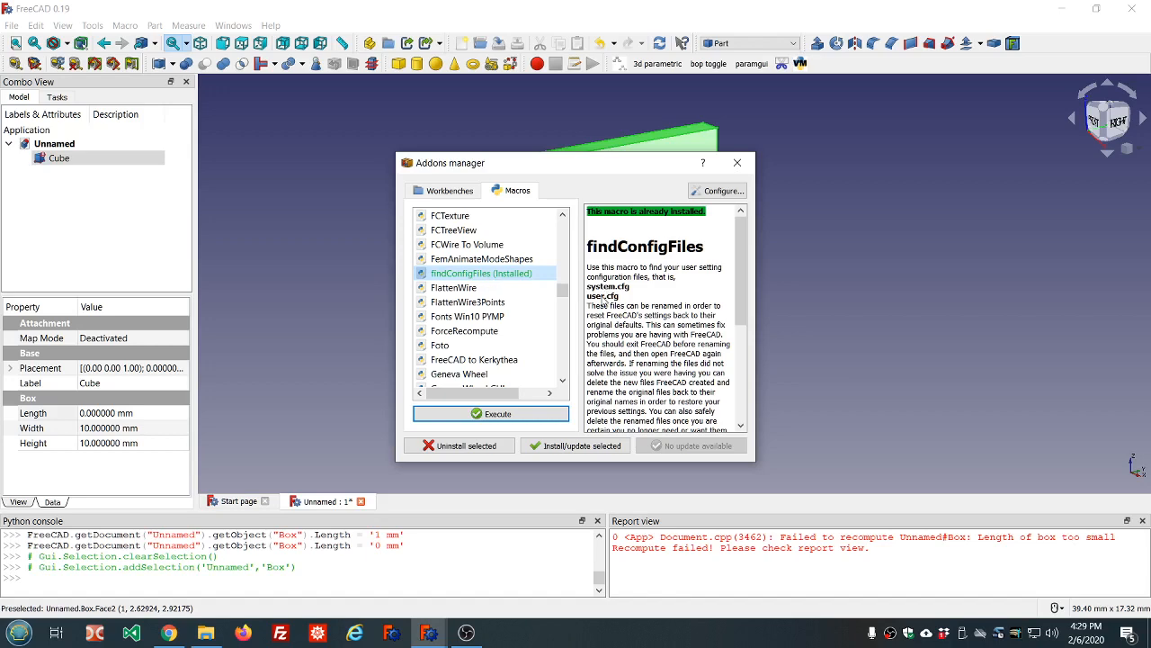
# Browse the Addon Manager's Workbenches list, then close the Addon Manager
pyautogui.click(448, 191)
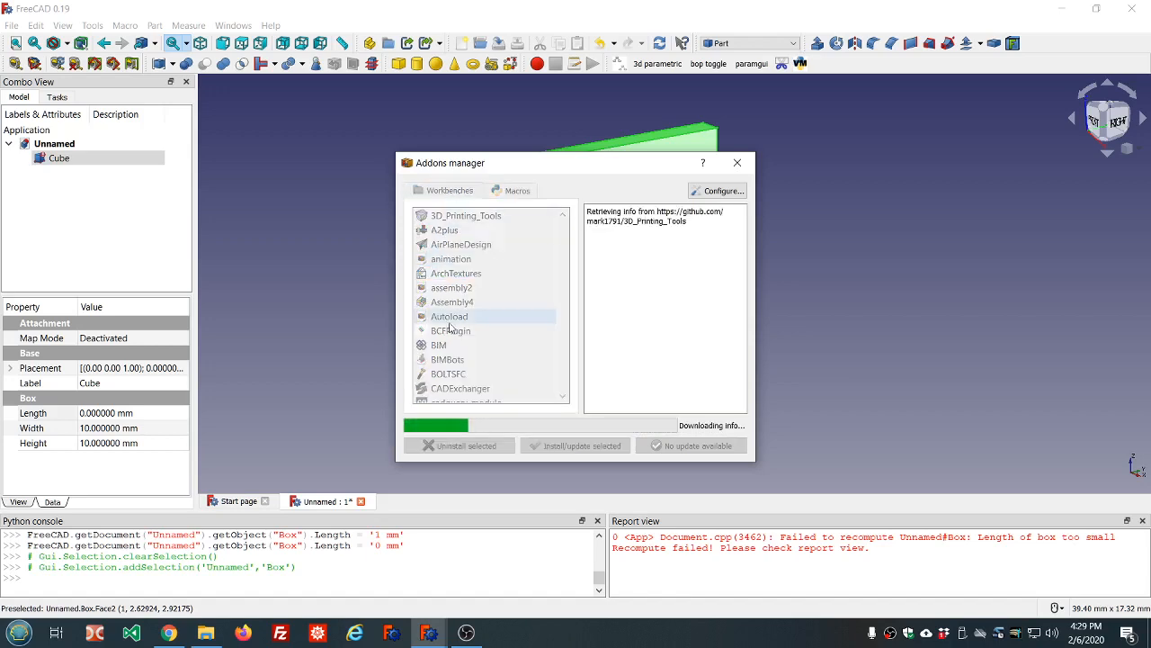
pyautogui.scroll(-7, 481, 333)
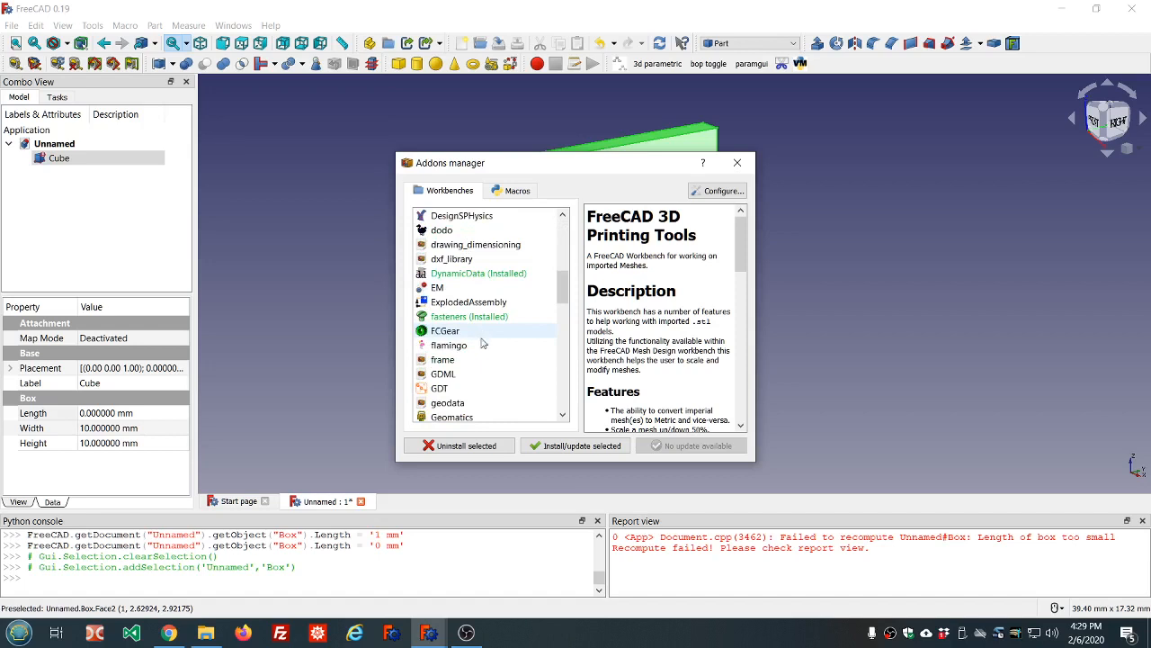
pyautogui.scroll(-1, 441, 372)
pyautogui.scroll(-6, 440, 312)
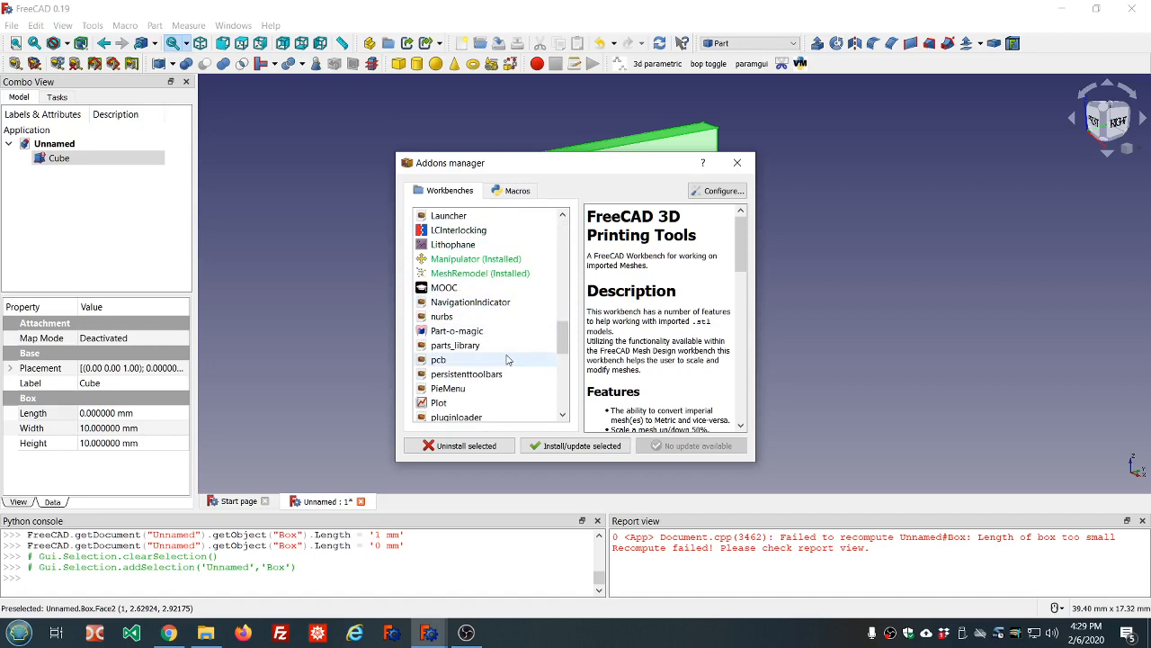
pyautogui.scroll(-4, 506, 360)
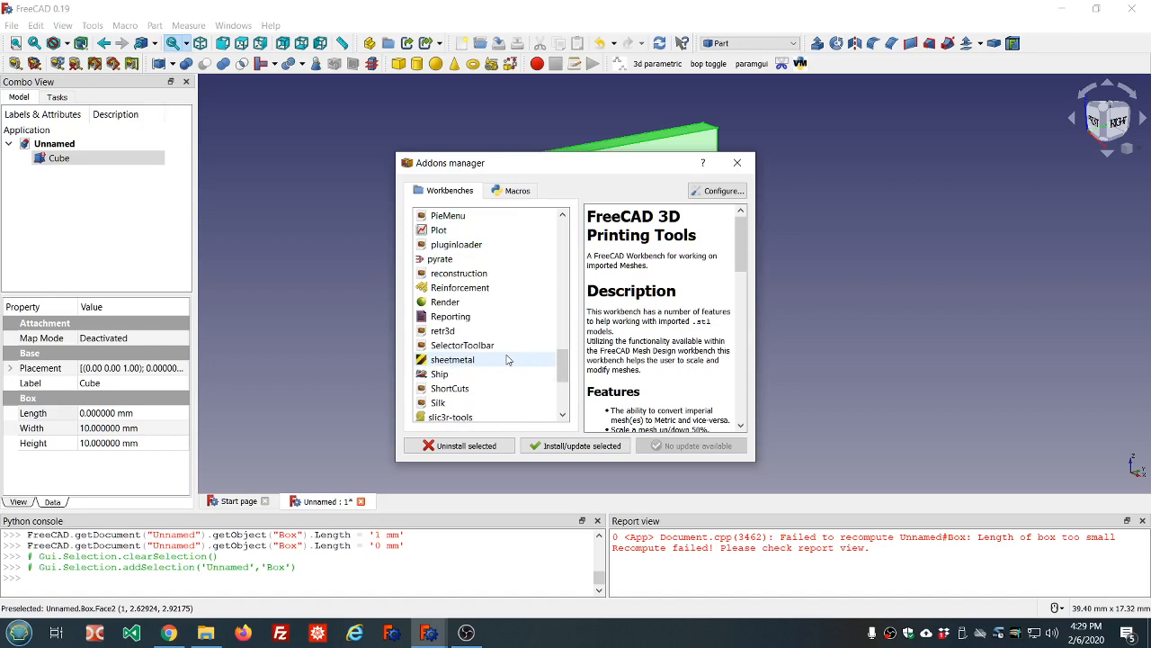
pyautogui.scroll(15, 506, 360)
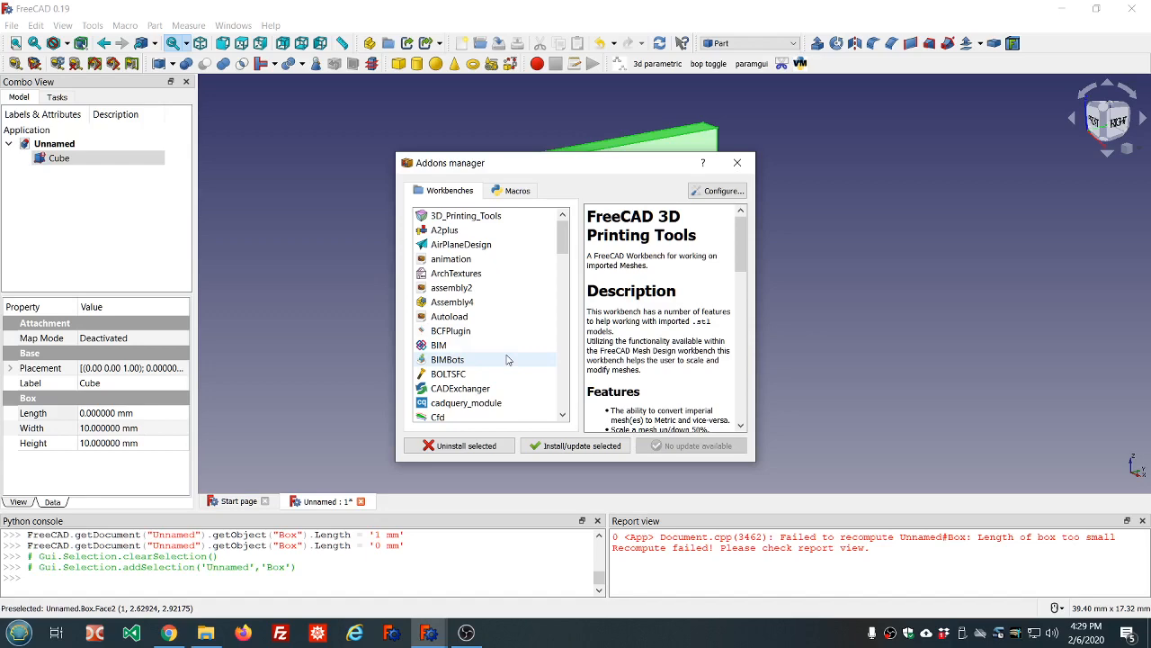
pyautogui.click(738, 164)
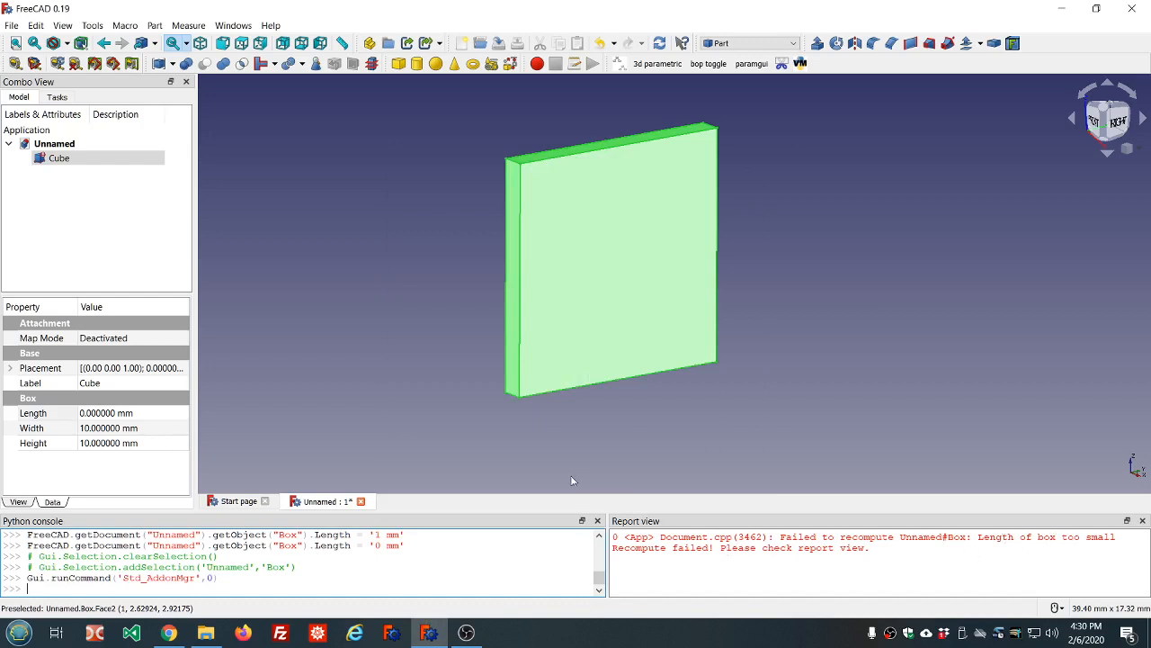
# Set the Cube's Length to 1 mm and clear the recompute errors from the Report view
pyautogui.click(123, 413)
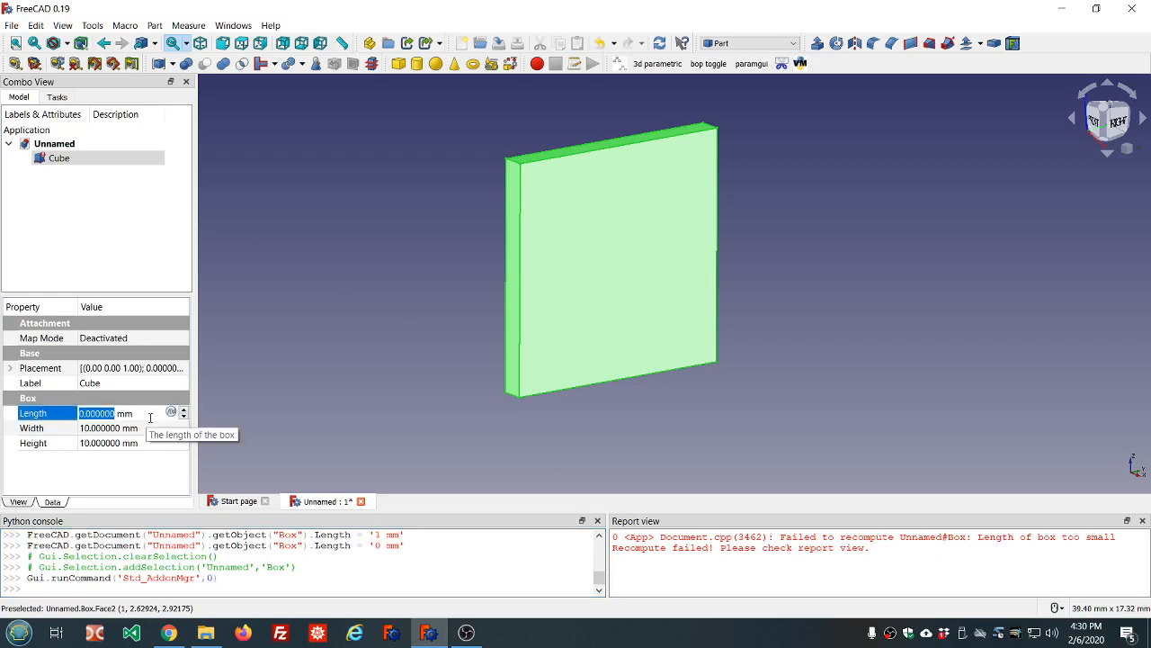
pyautogui.write('1')
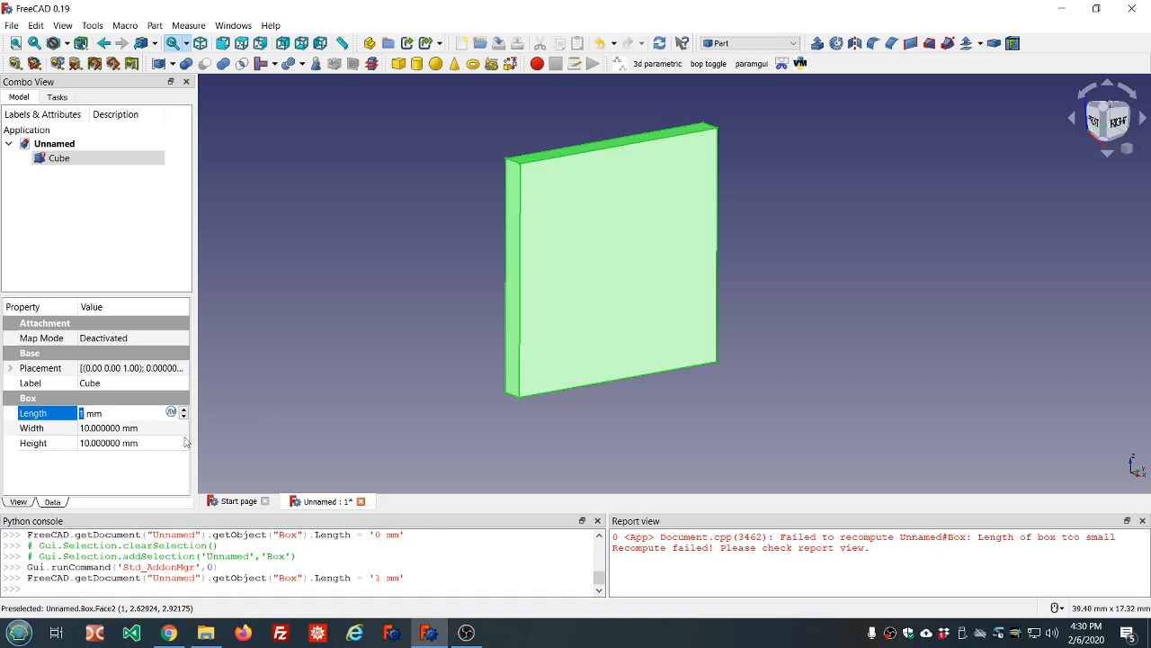
pyautogui.click(387, 412)
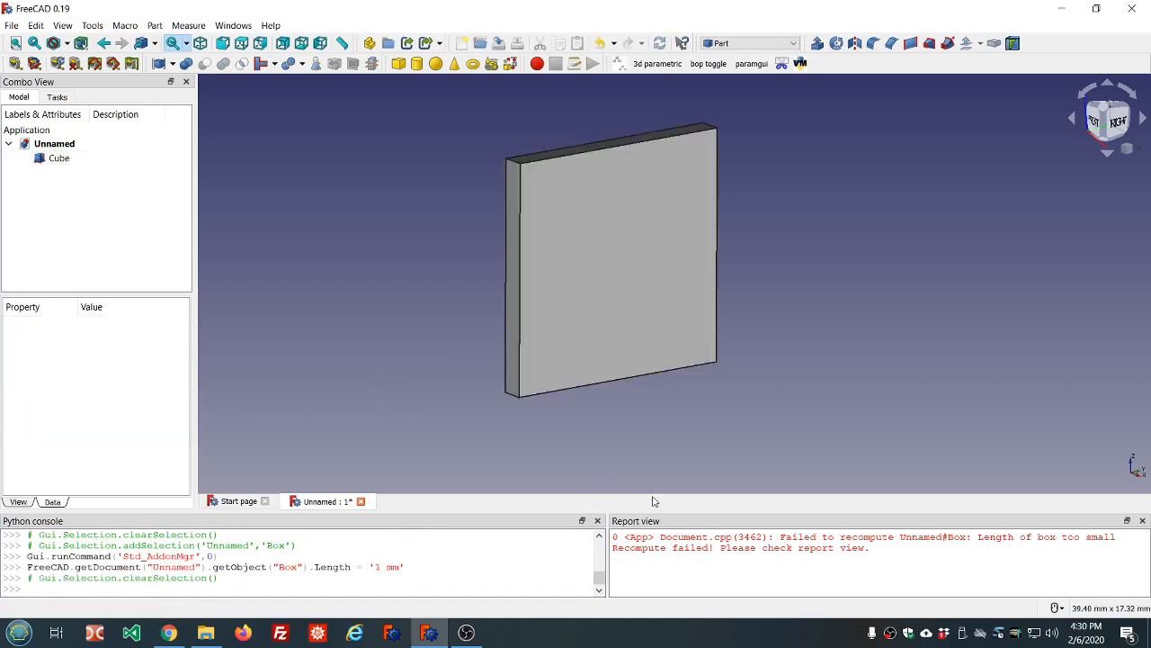
pyautogui.rightClick(780, 568)
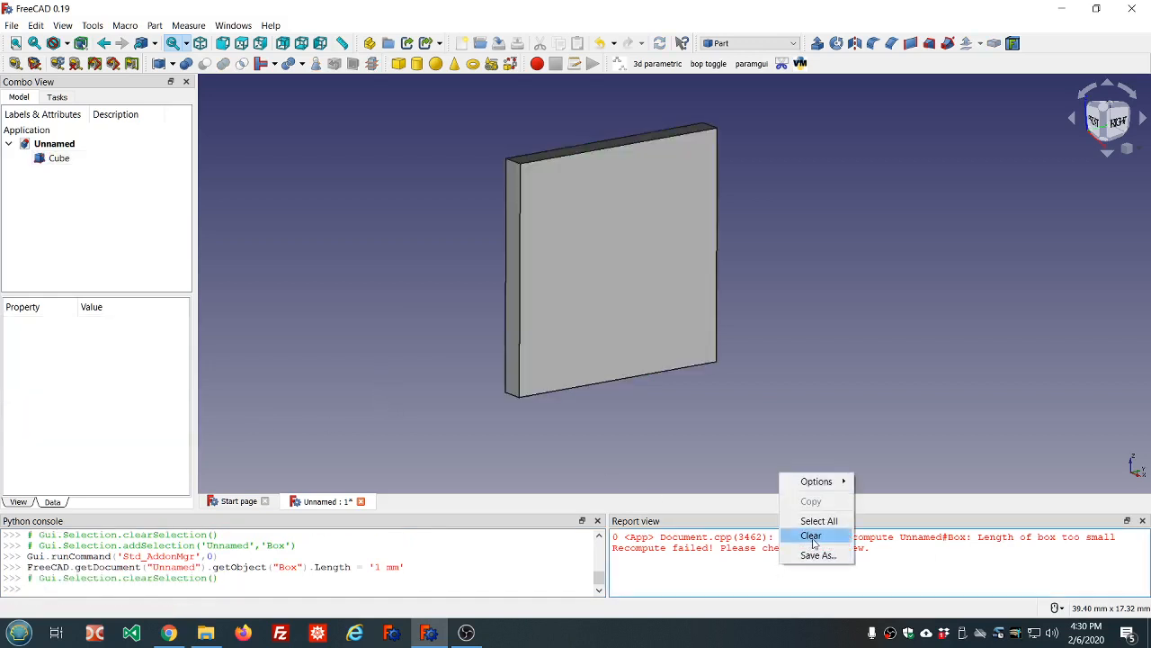
pyautogui.click(811, 535)
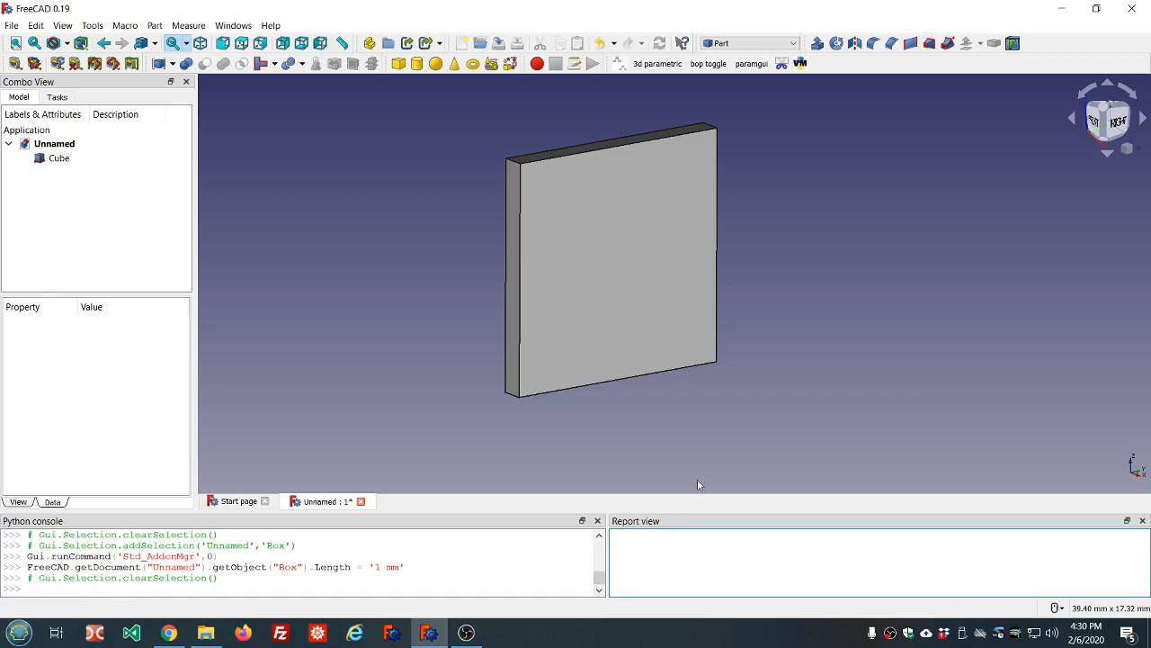
# Browse the View menu options and dismiss it without changing anything
pyautogui.click(63, 26)
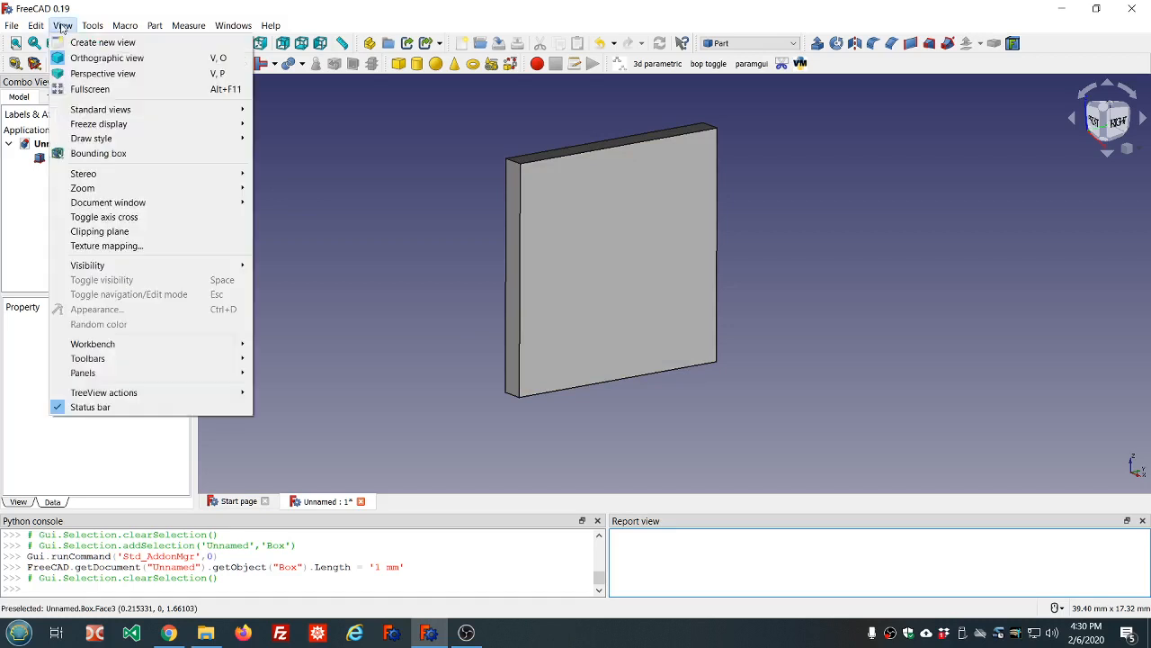
pyautogui.moveTo(99, 371)
pyautogui.click(25, 213)
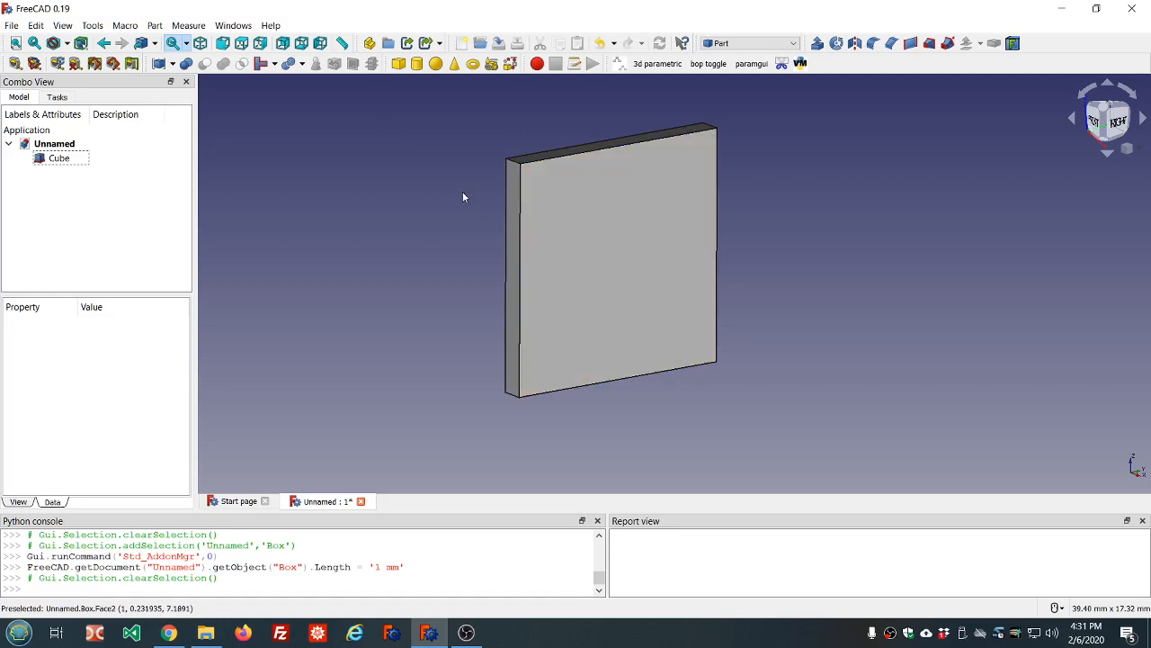
# Add a Part Cylinder and reduce its Radius from 2 mm to 1 mm
pyautogui.click(417, 65)
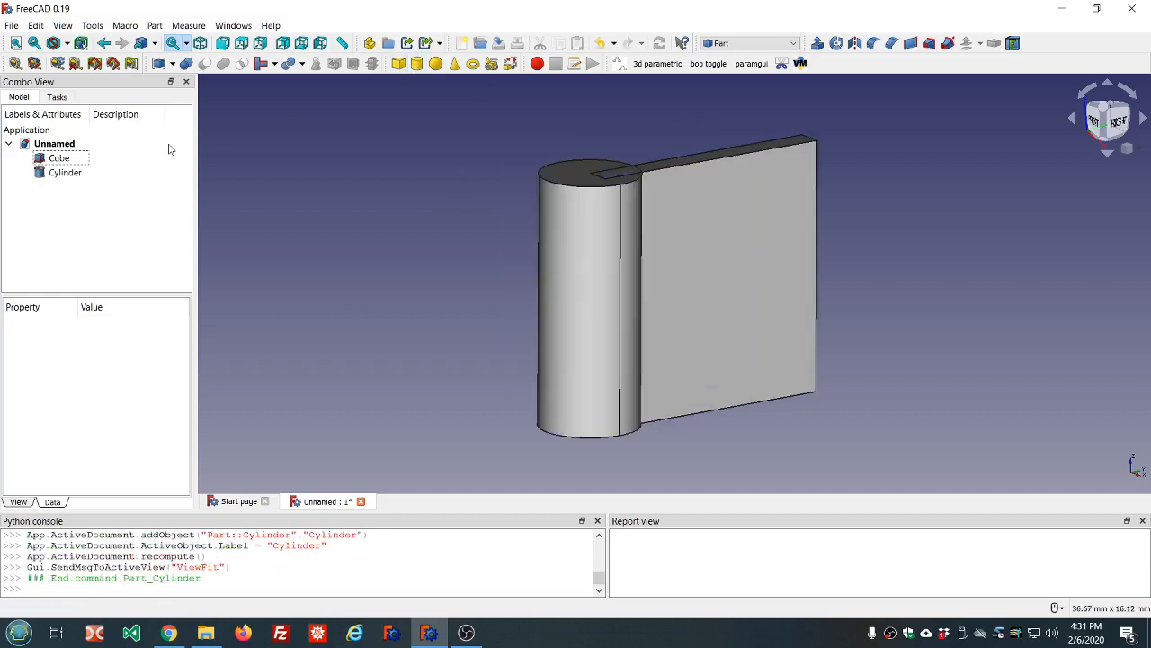
pyautogui.click(65, 173)
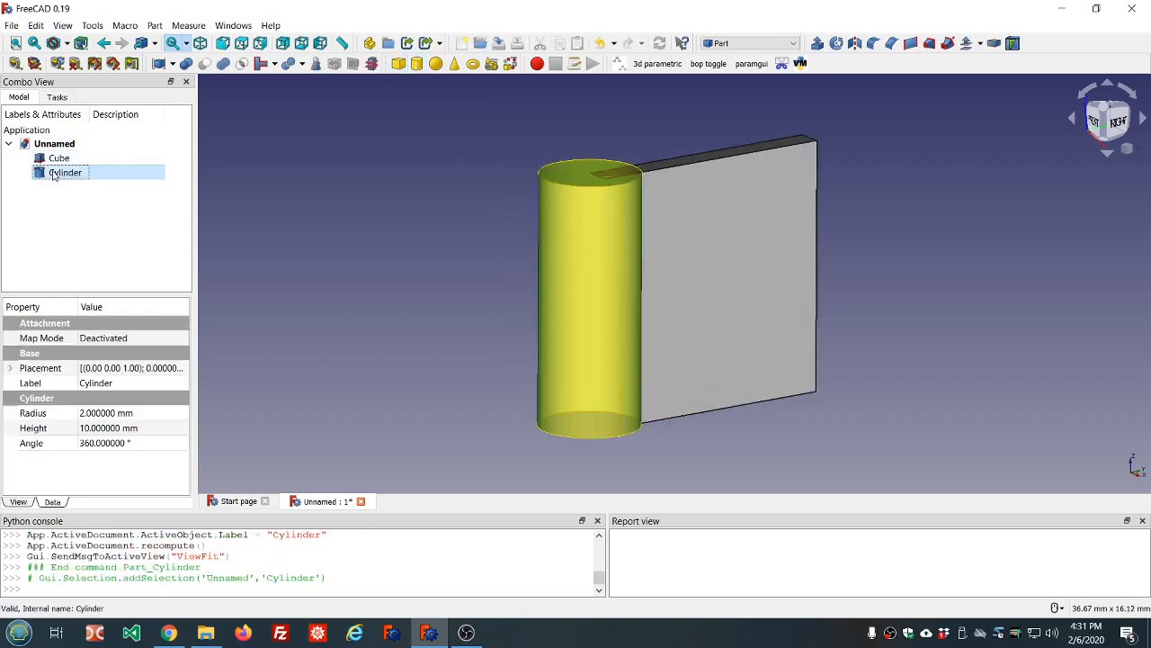
pyautogui.click(156, 413)
pyautogui.write('1')
pyautogui.press('Return')
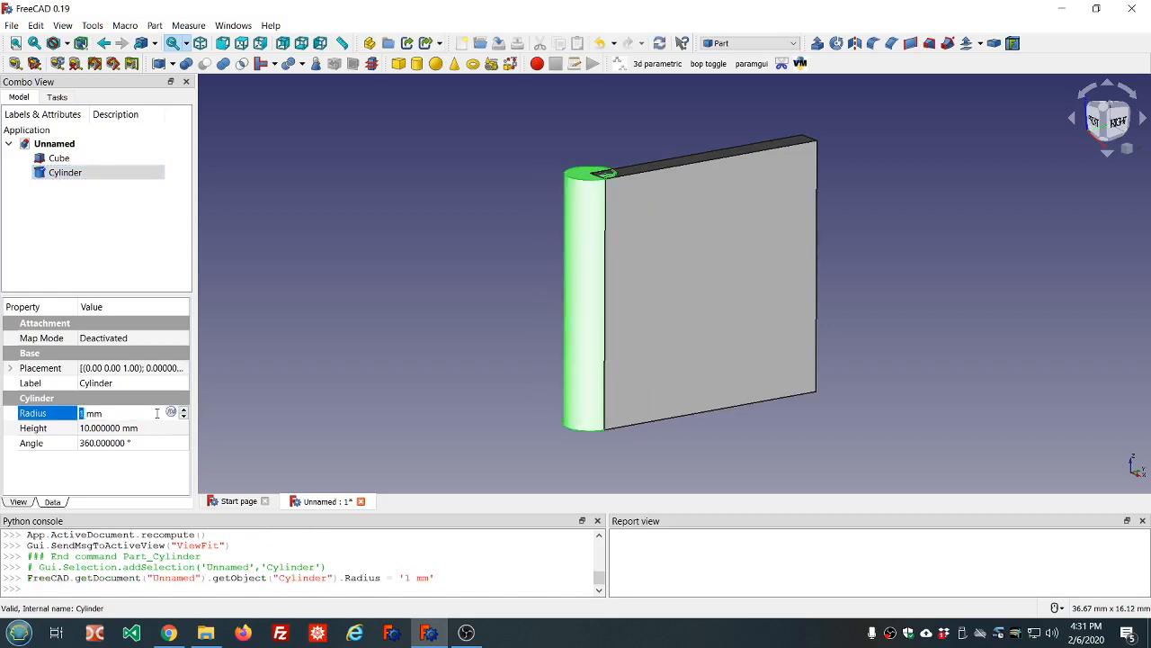
# Transform the Cylinder, rotating it onto its side and moving it through the thin plate
pyautogui.click(120, 260)
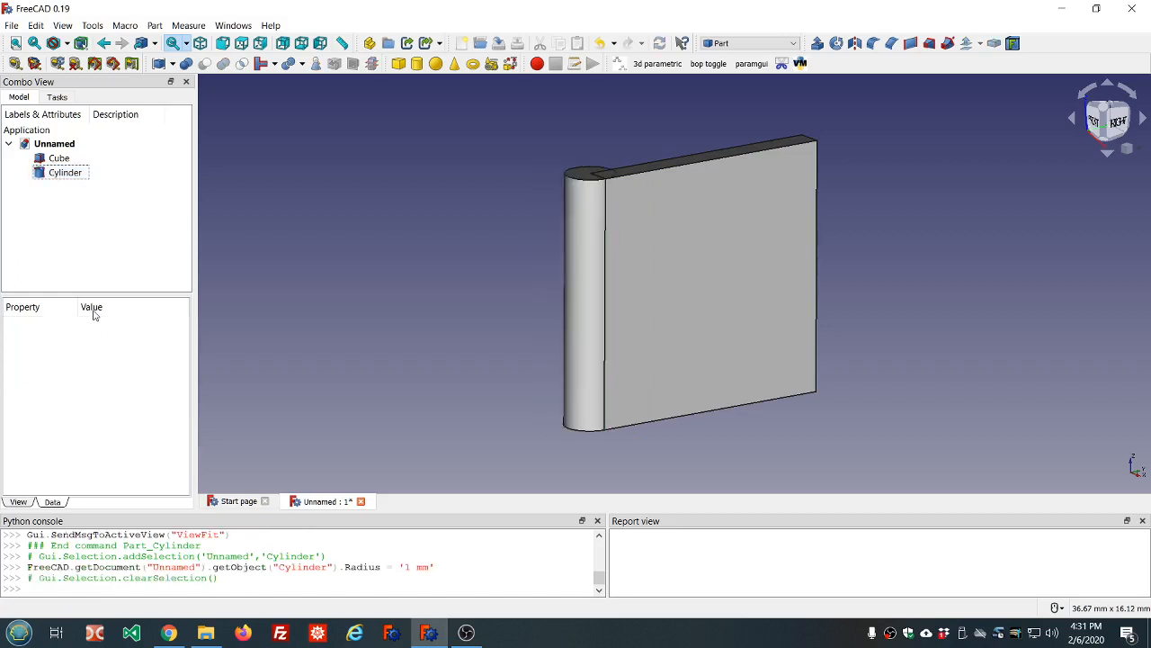
pyautogui.click(56, 174)
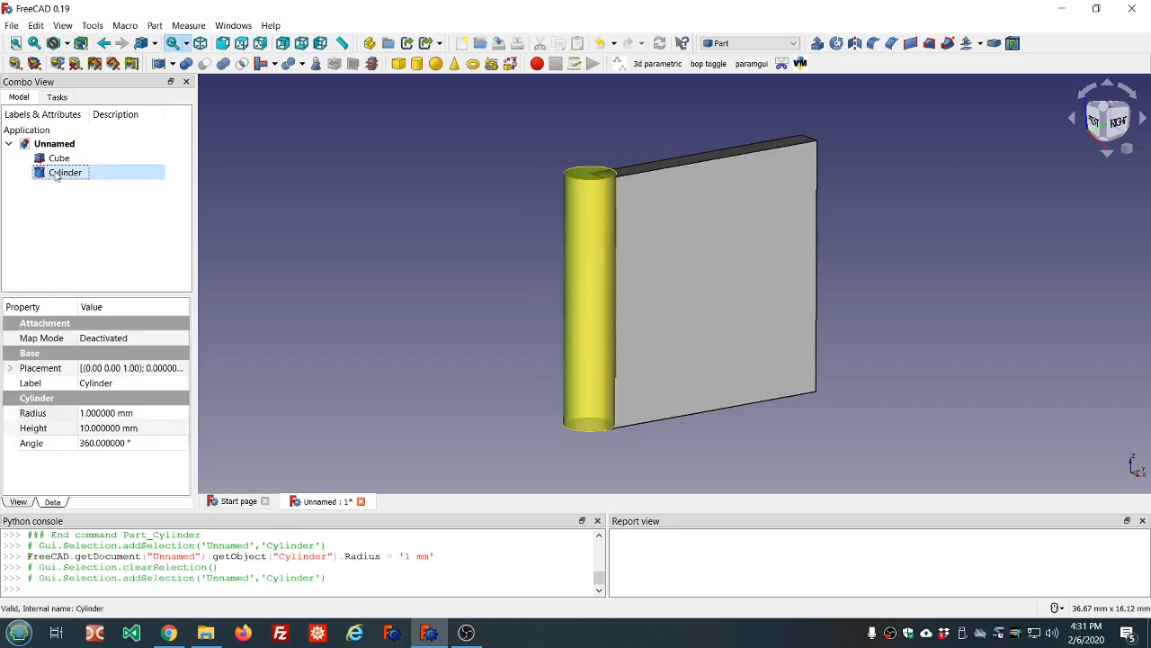
pyautogui.rightClick(57, 175)
pyautogui.click(86, 179)
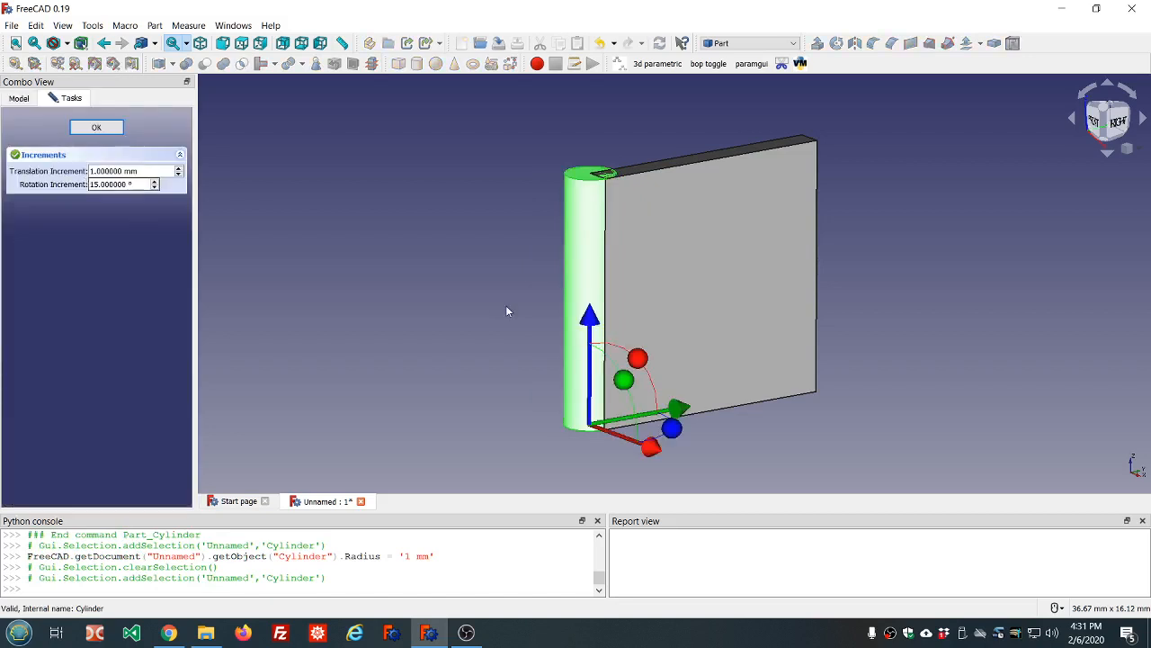
pyautogui.moveTo(623, 379); pyautogui.dragTo(625, 506)
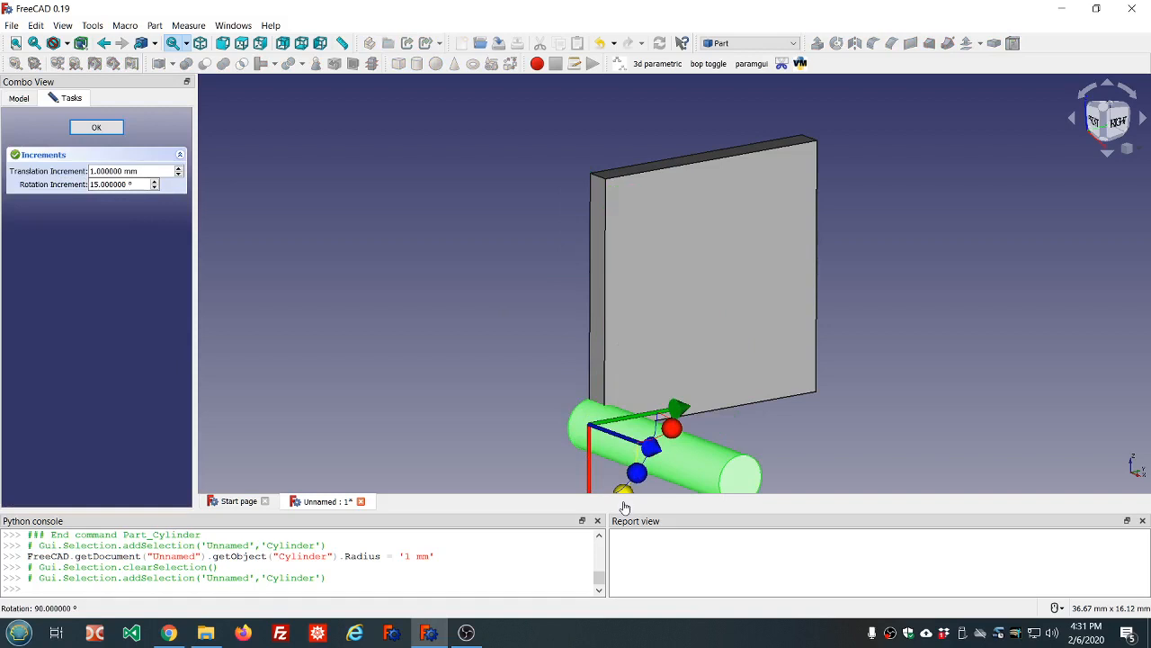
pyautogui.moveTo(683, 414); pyautogui.dragTo(784, 384)
pyautogui.scroll(-5, 784, 378)
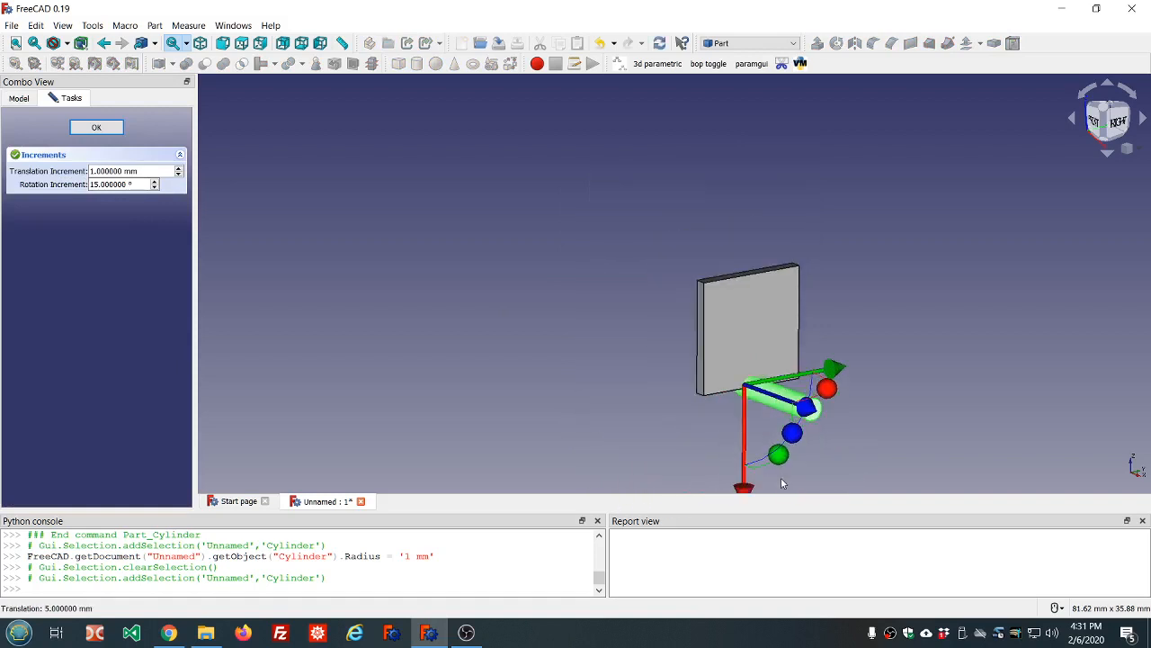
pyautogui.moveTo(742, 492); pyautogui.dragTo(739, 412)
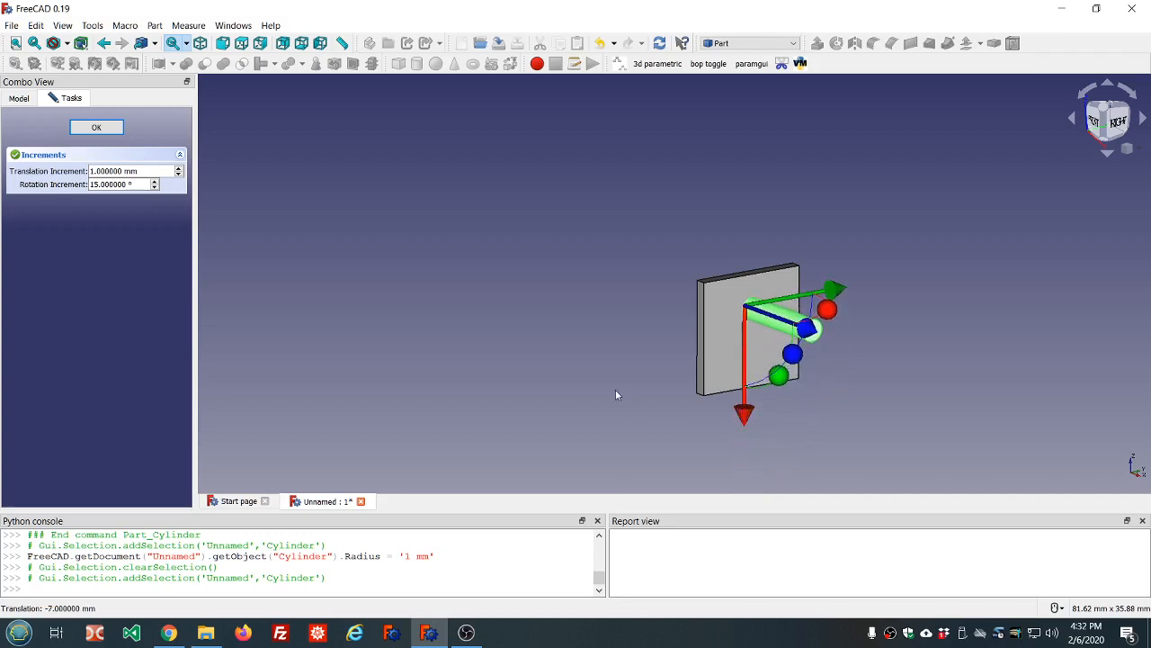
pyautogui.moveTo(617, 393); pyautogui.dragTo(811, 362, button='middle')
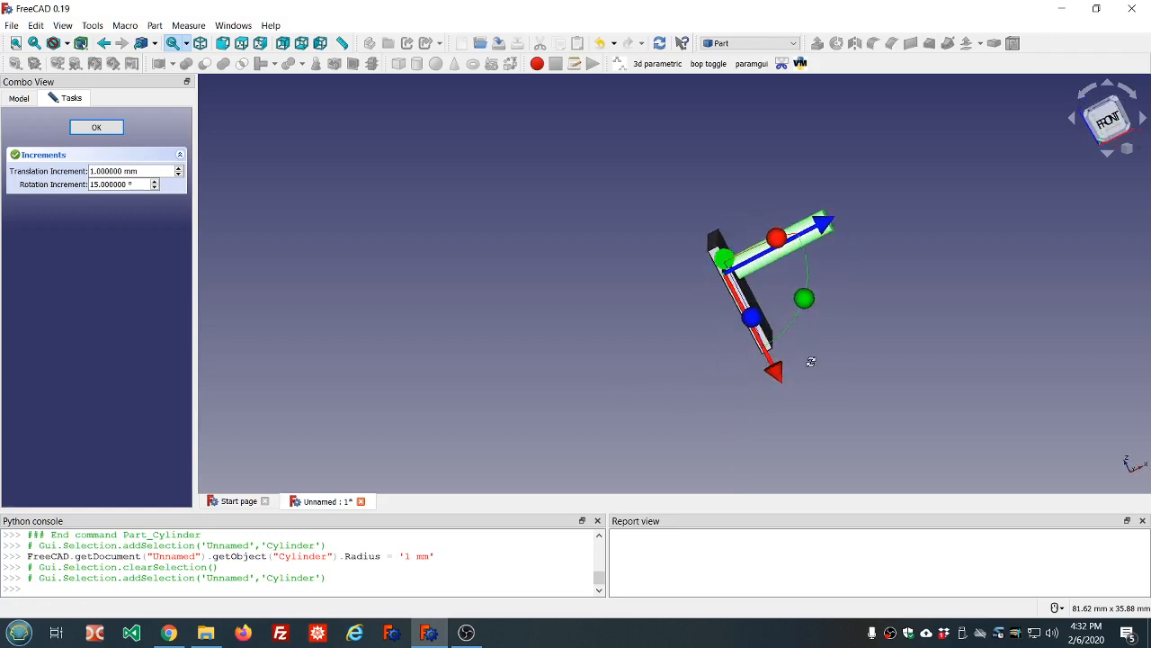
pyautogui.moveTo(821, 232); pyautogui.dragTo(789, 255)
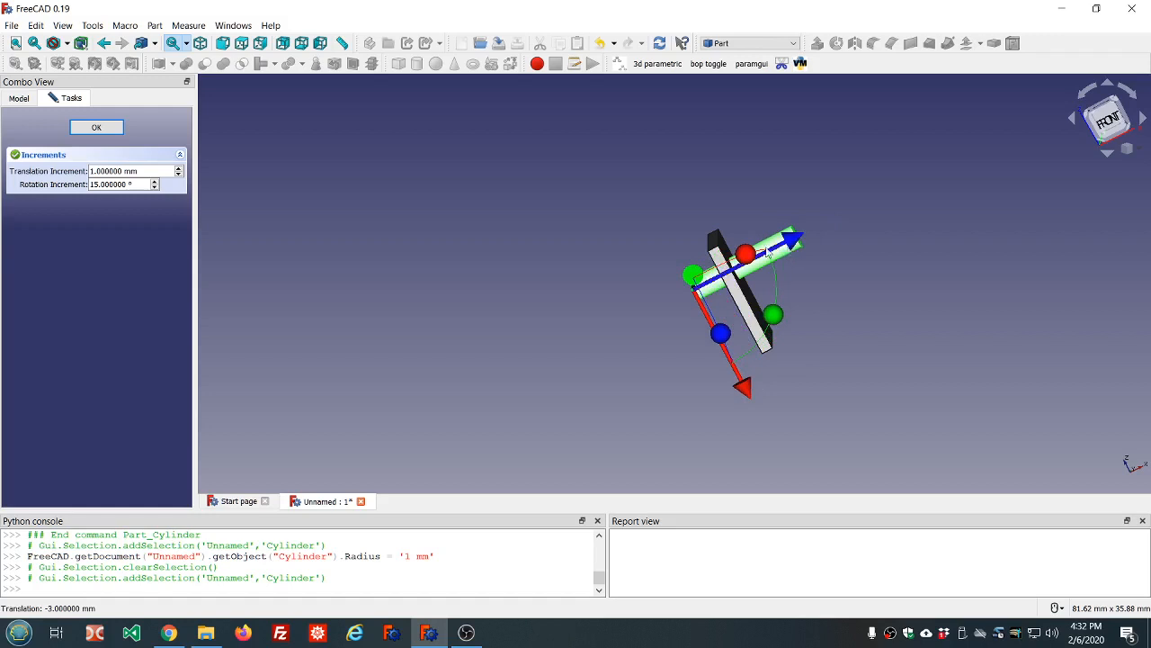
# Apply the Cylinder's new placement, check it in isometric view, and select both Cube and Cylinder
pyautogui.click(97, 127)
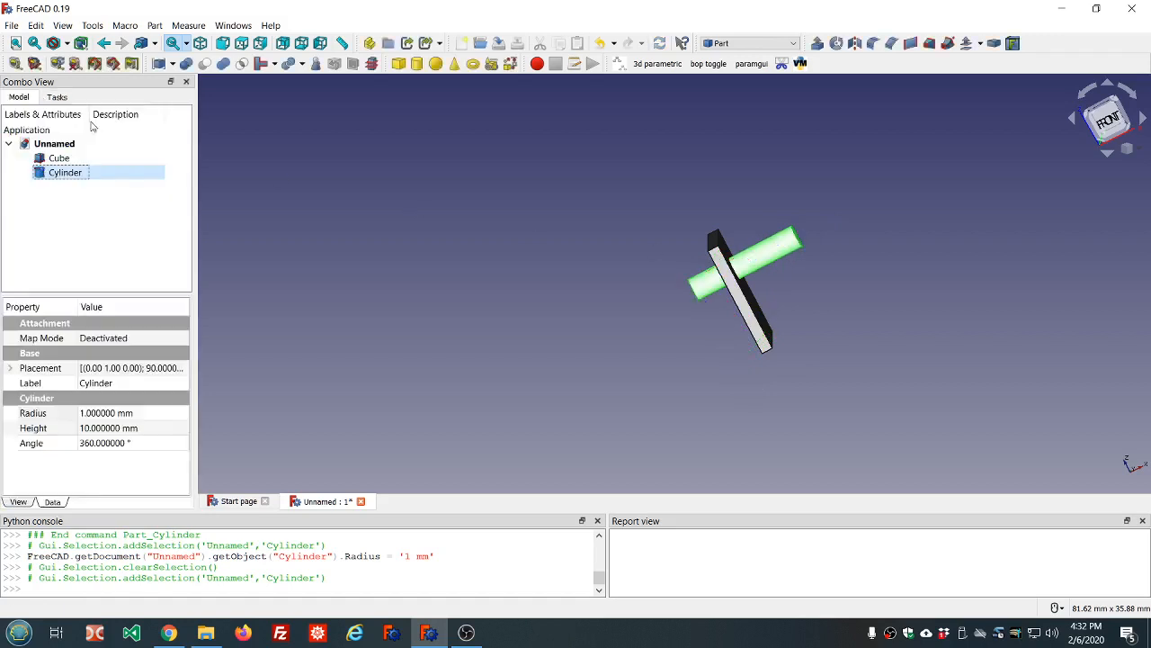
pyautogui.click(200, 43)
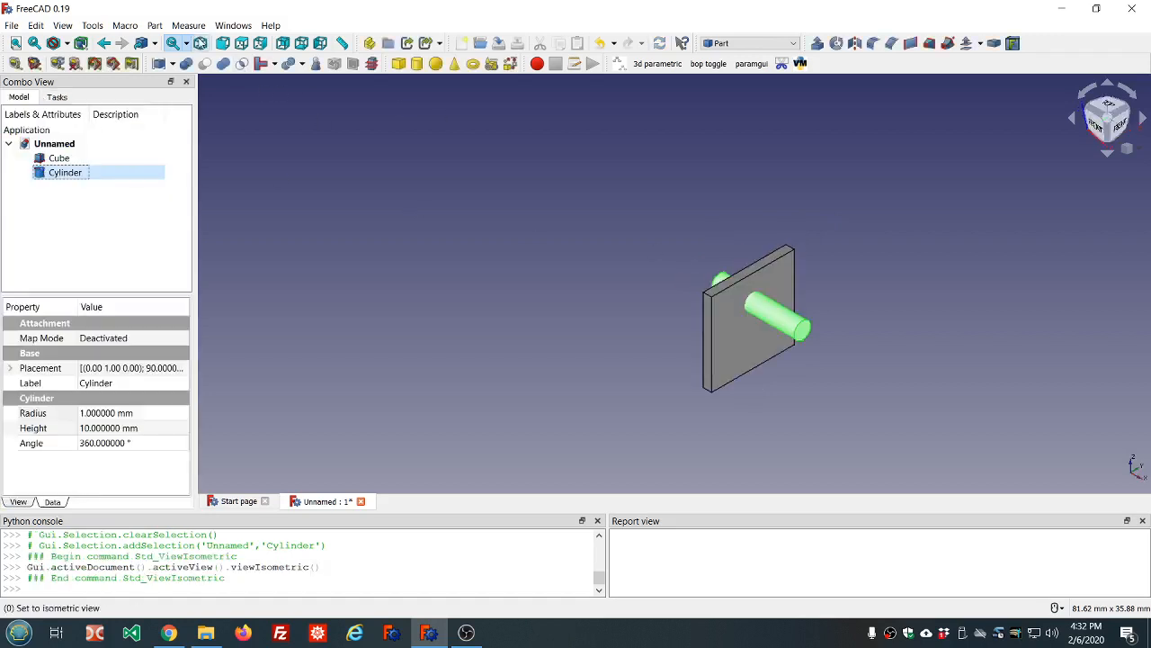
pyautogui.scroll(-4, 414, 173)
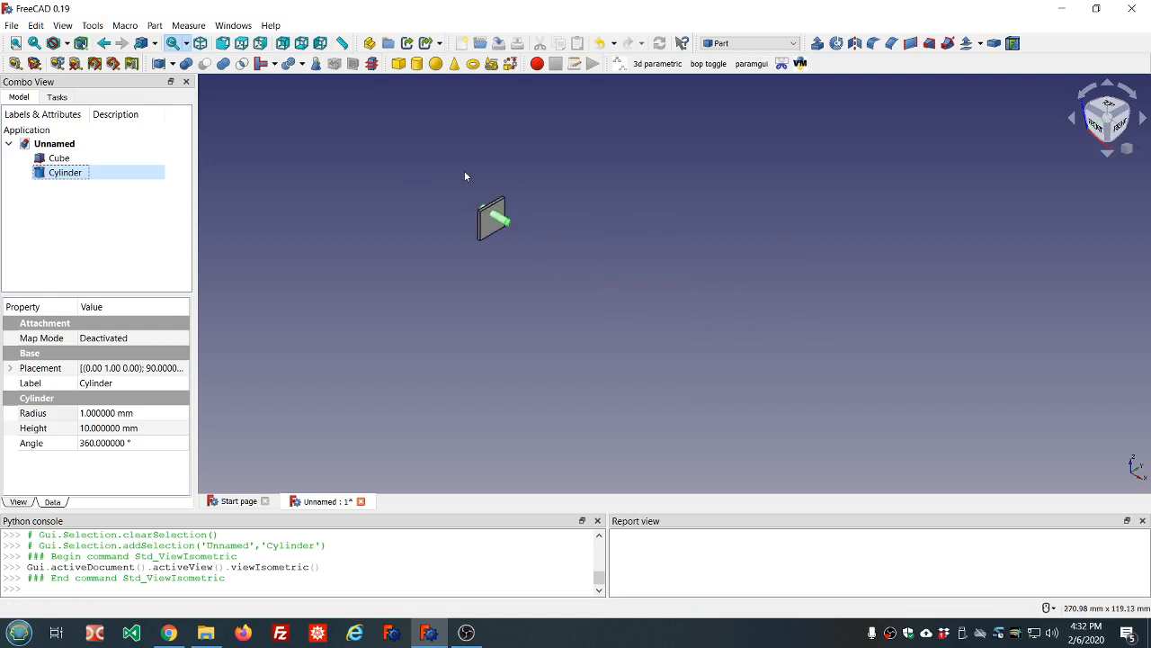
pyautogui.scroll(4, 465, 176)
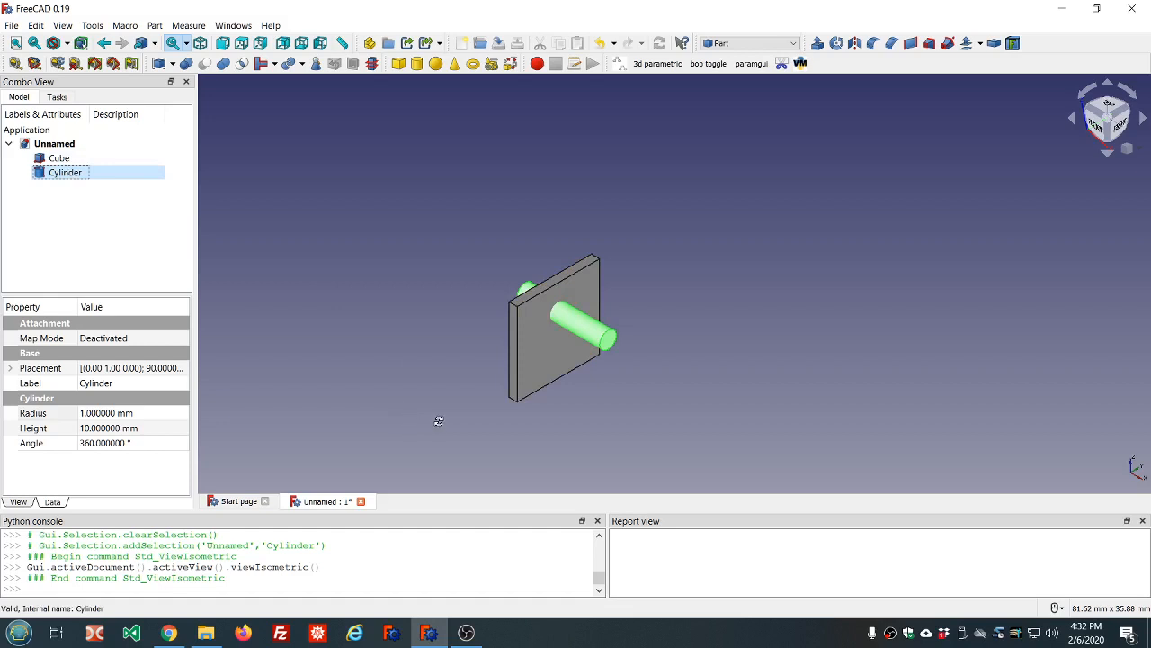
pyautogui.moveTo(438, 419); pyautogui.dragTo(487, 391, button='middle')
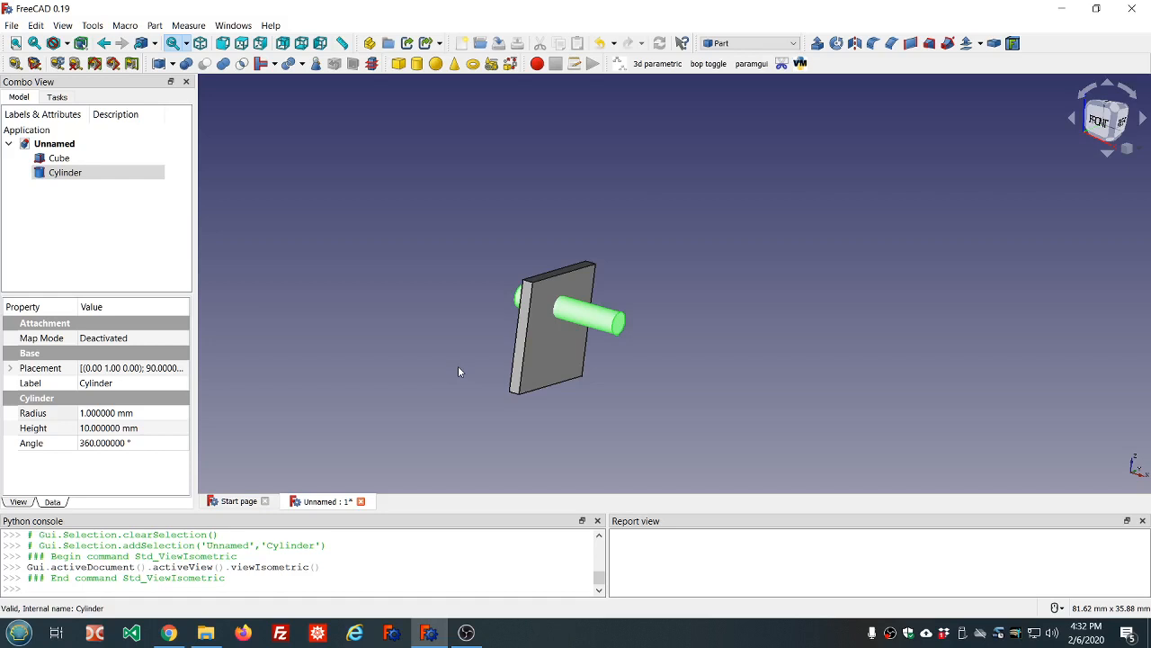
pyautogui.moveTo(461, 369); pyautogui.dragTo(495, 380, button='middle')
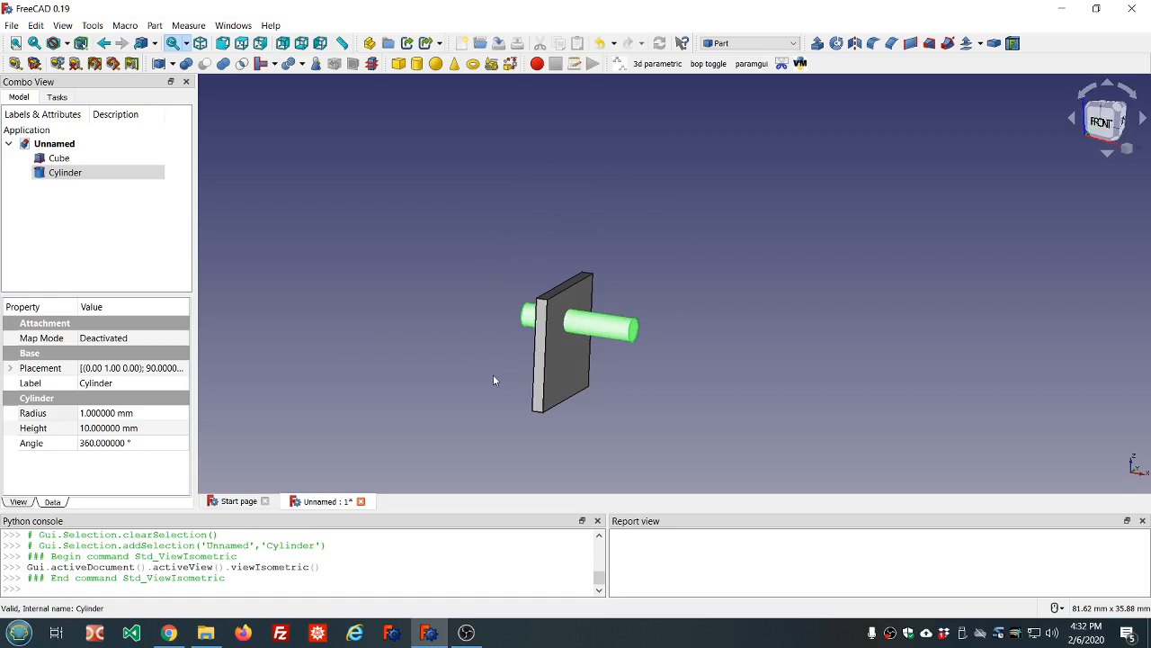
pyautogui.click(65, 162)
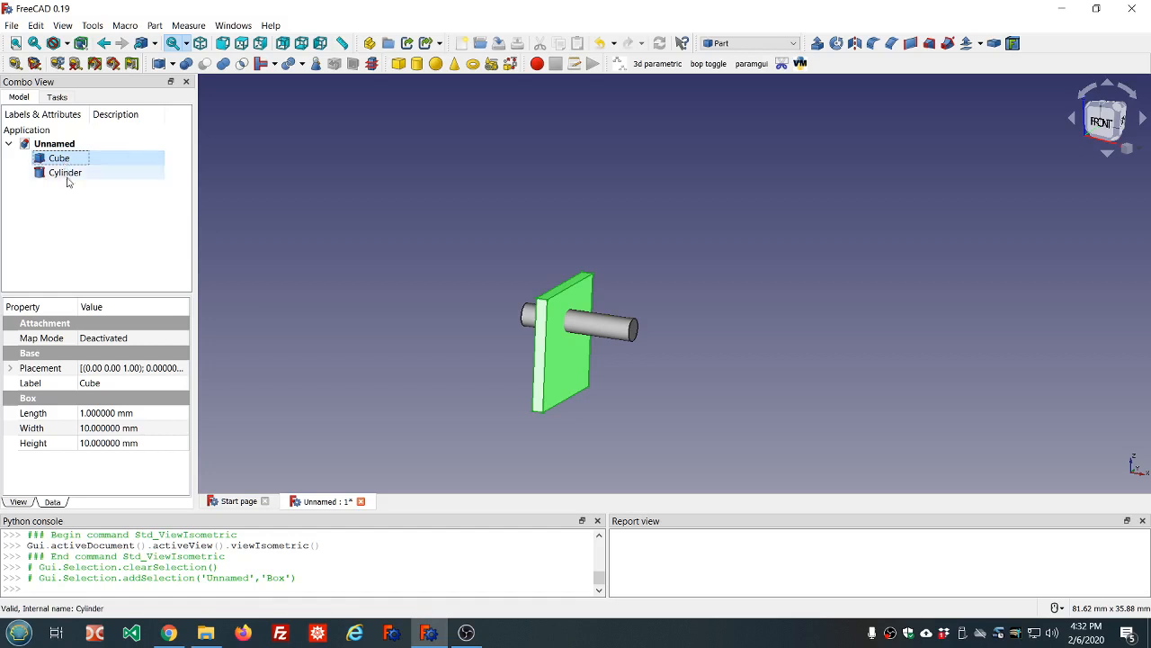
pyautogui.keyDown('ctrl'); pyautogui.click(65, 178); pyautogui.keyUp('ctrl')
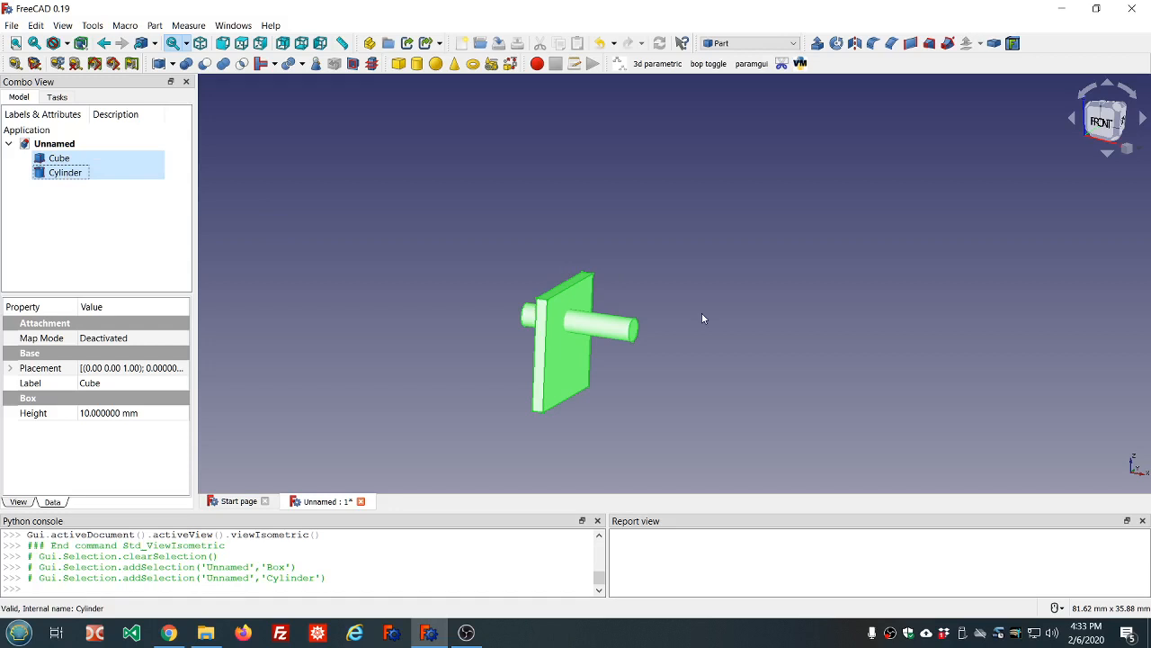
# Boolean-cut the Cylinder from the Cube, orbit the holed plate edge-on, and select the Cut
pyautogui.click(156, 28)
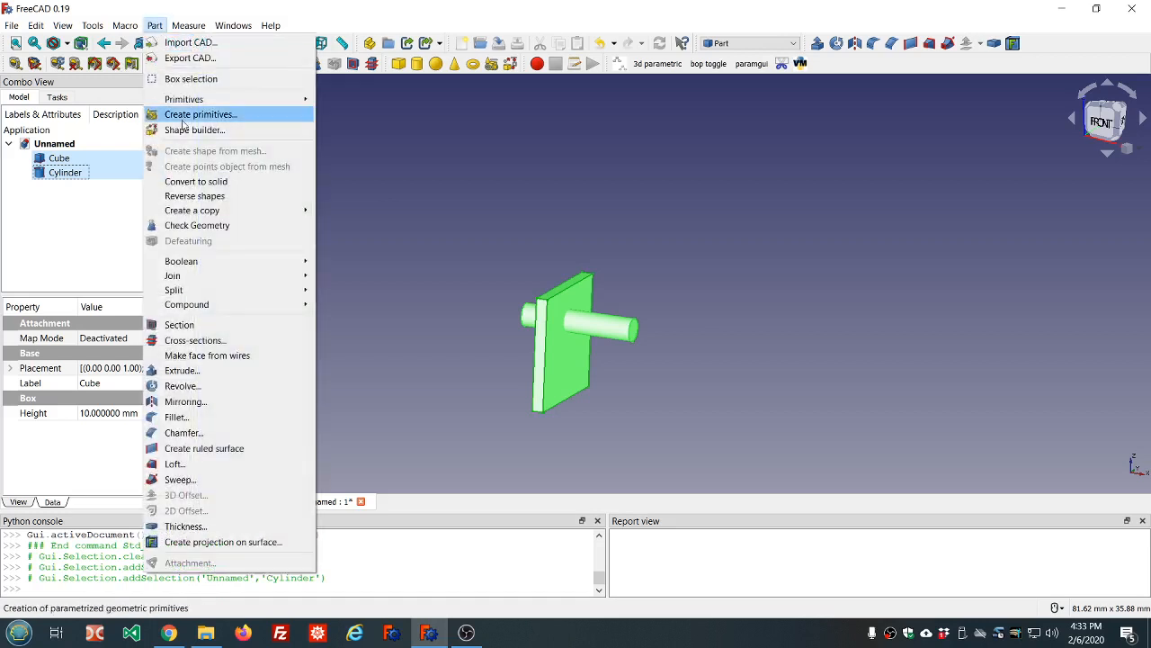
pyautogui.moveTo(197, 262)
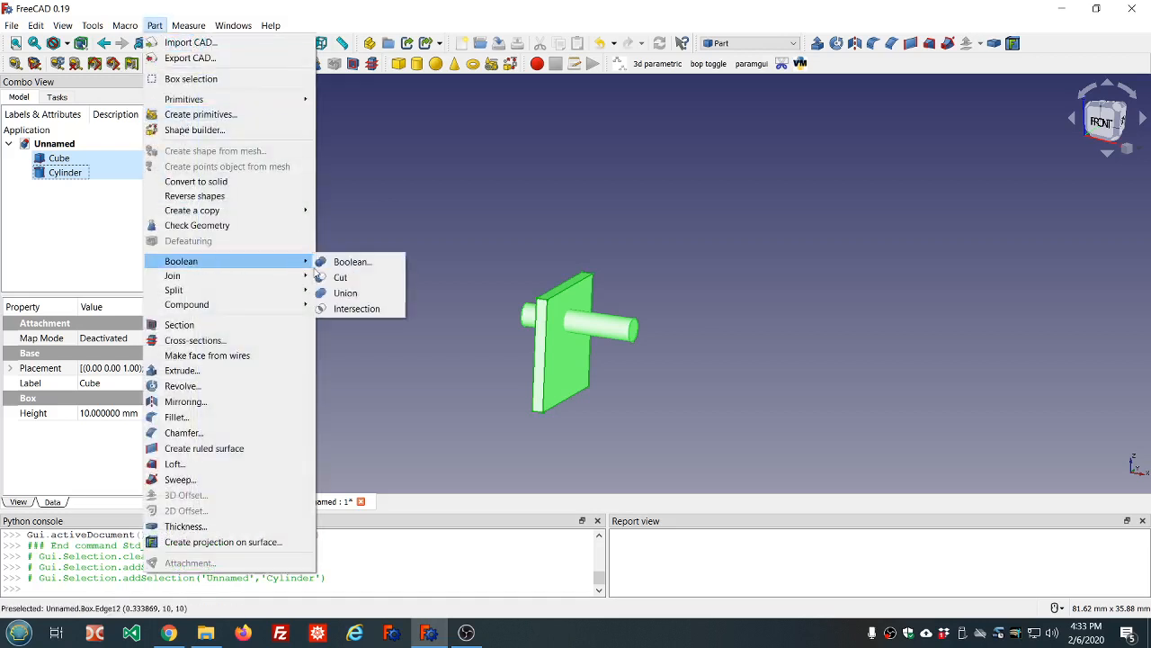
pyautogui.click(340, 278)
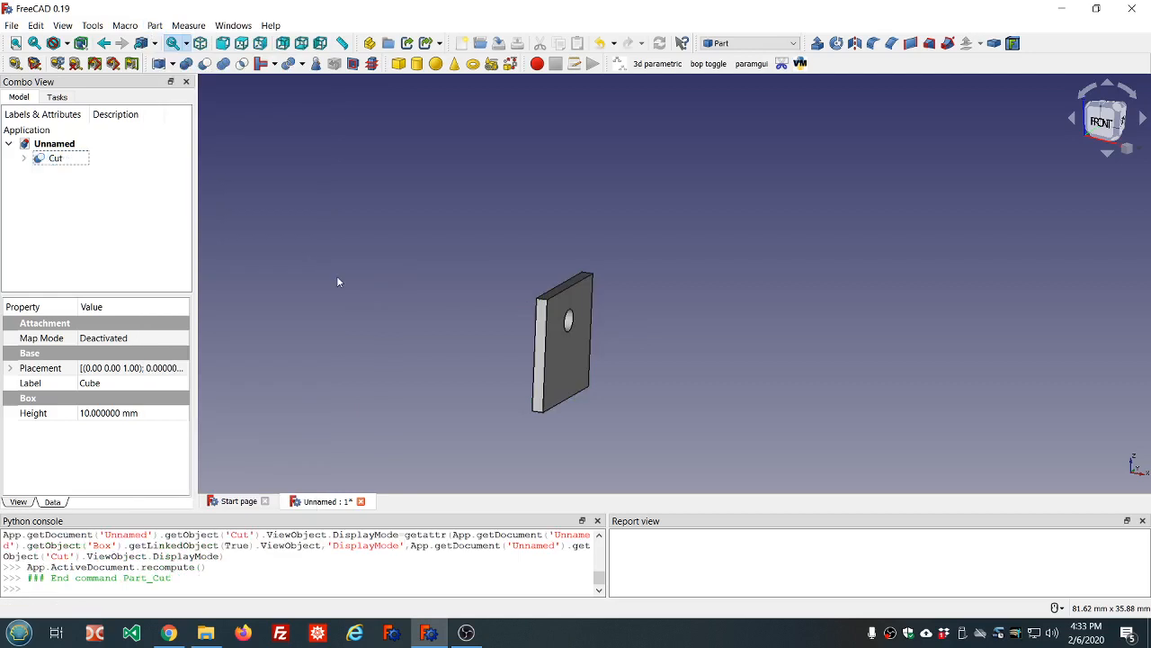
pyautogui.scroll(-5, 598, 378)
pyautogui.scroll(8, 598, 382)
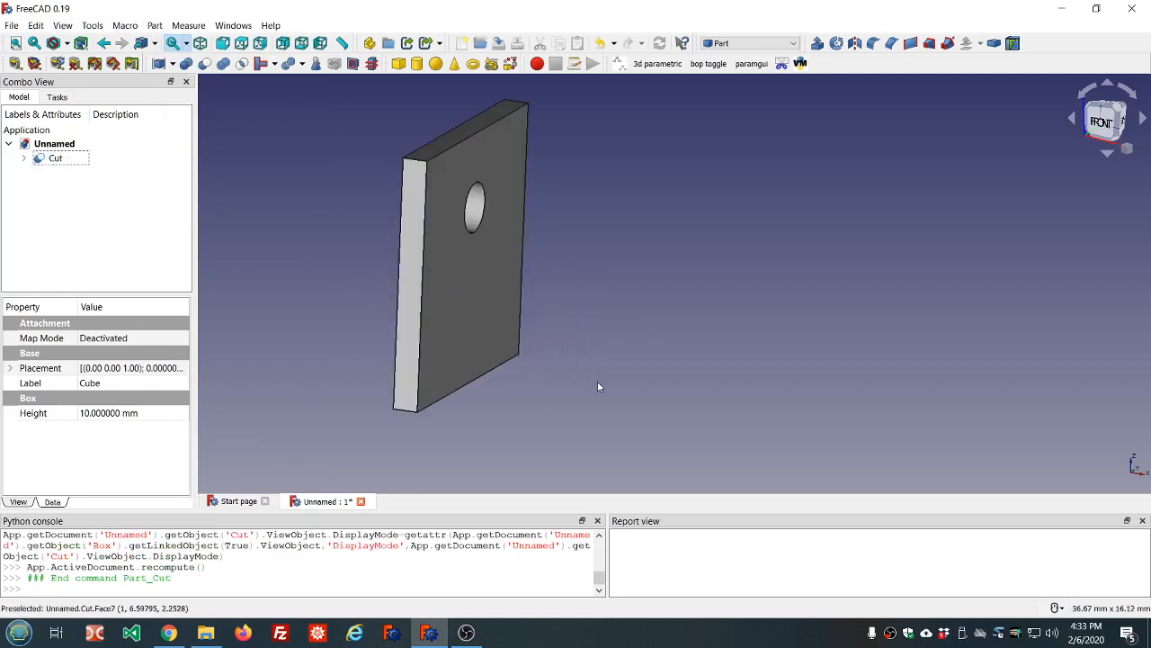
pyautogui.moveTo(584, 253); pyautogui.dragTo(463, 218, button='middle')
pyautogui.scroll(-2, 462, 218)
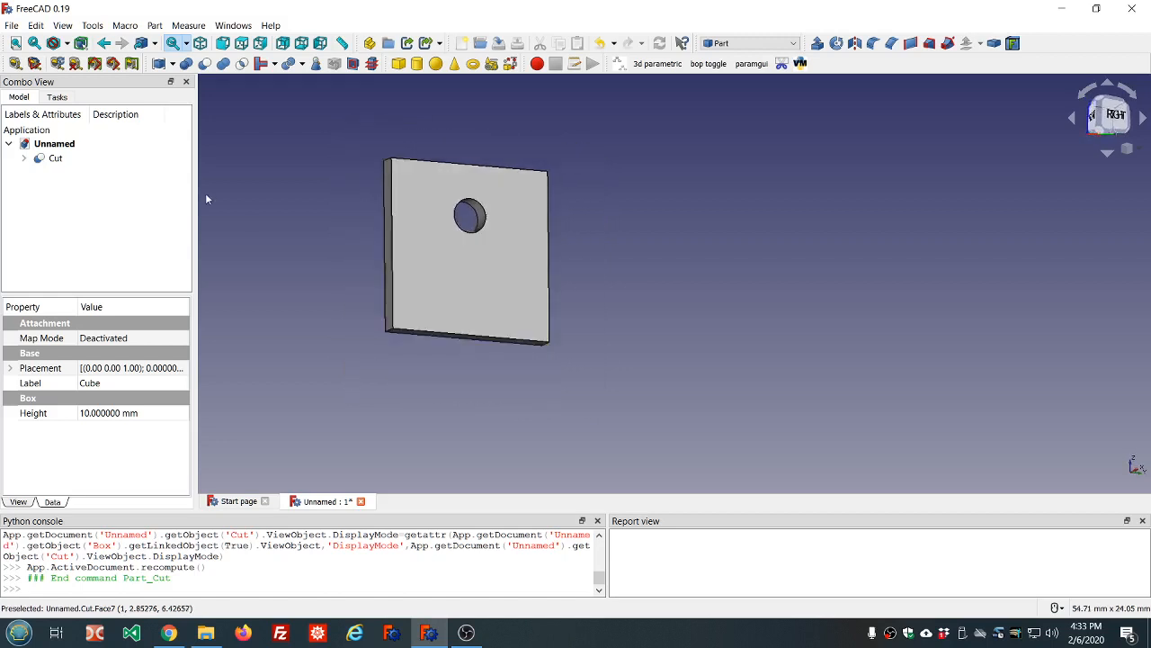
pyautogui.click(54, 159)
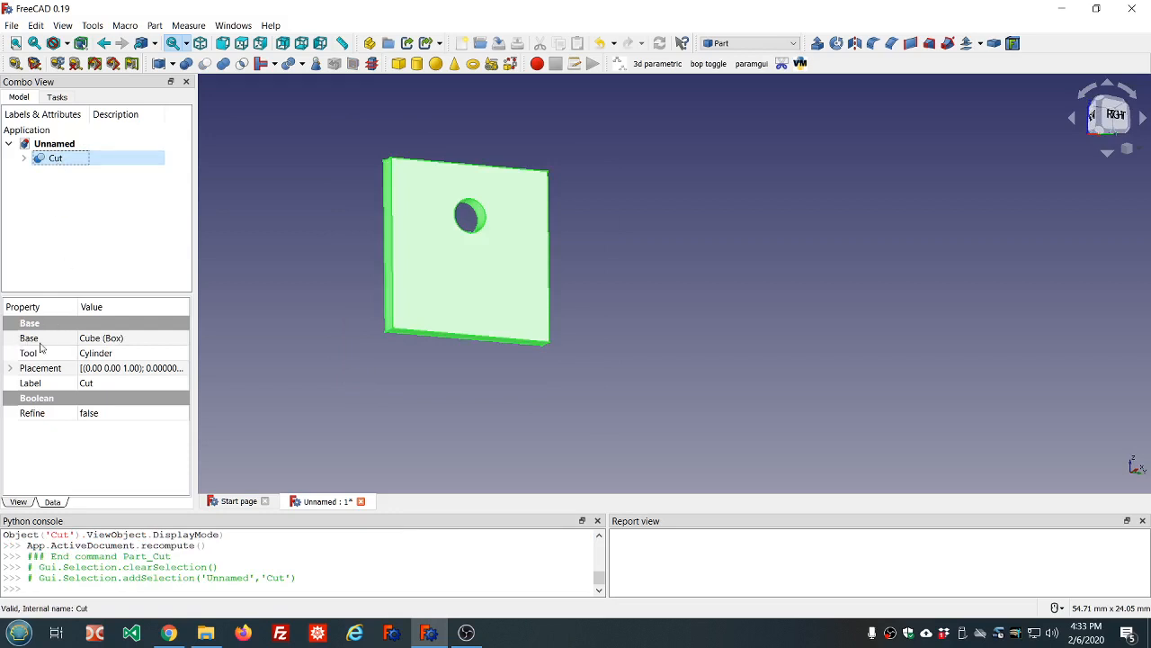
# Check the Cut's Base property, then expand Cut to reveal its Cube and Cylinder sources
pyautogui.click(36, 341)
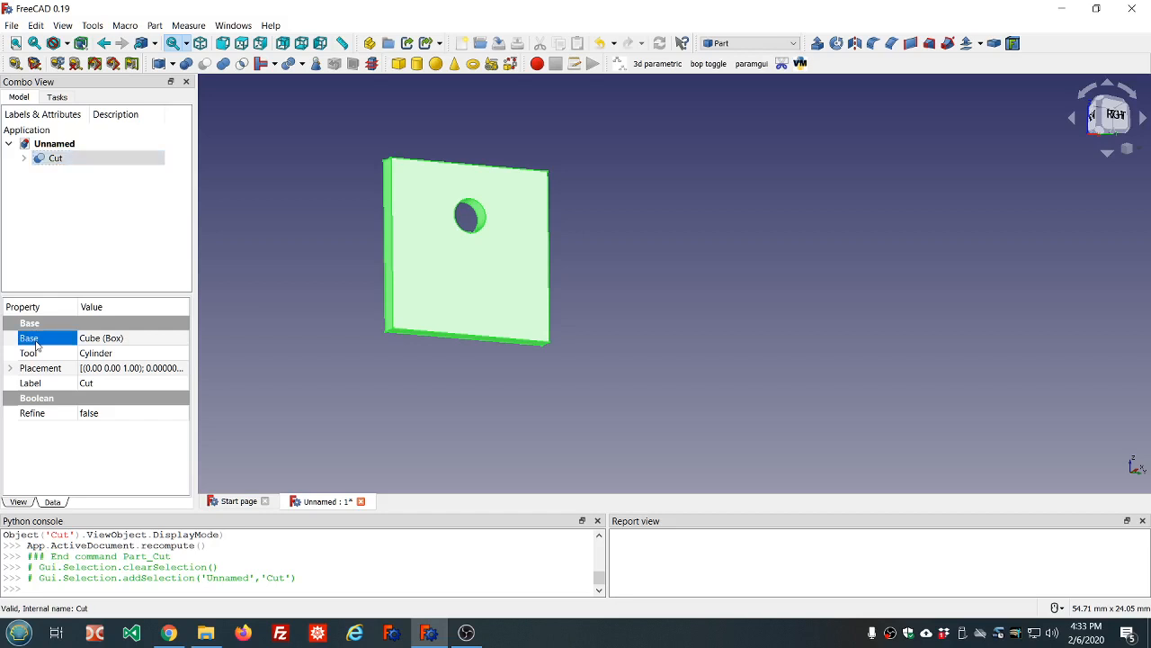
pyautogui.click(115, 340)
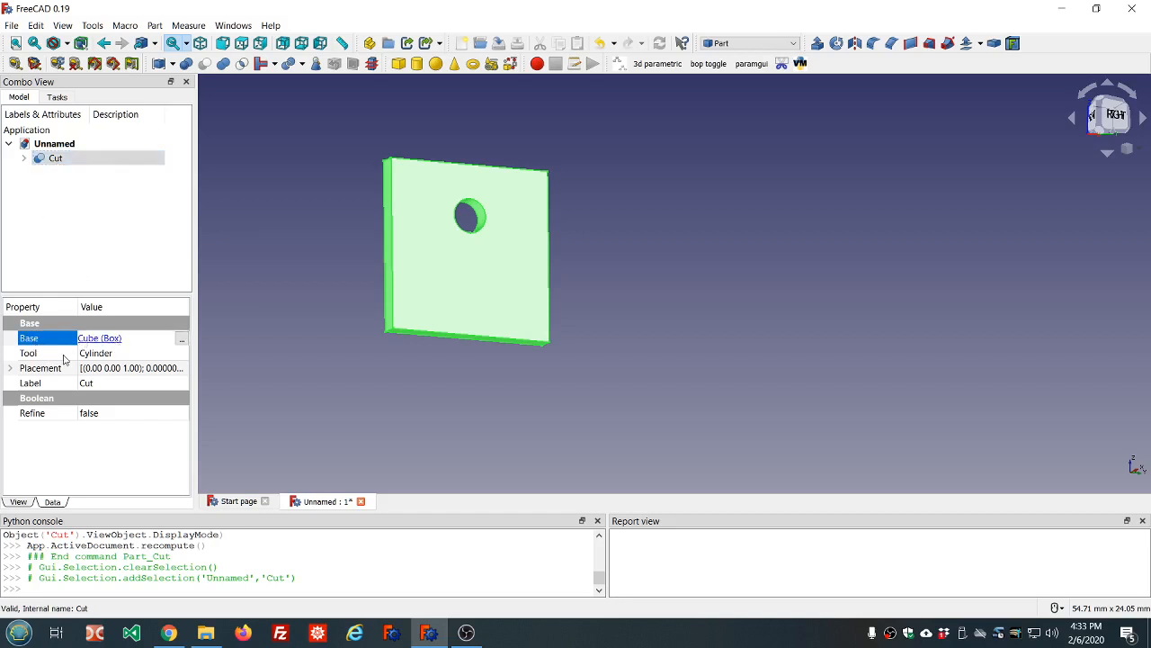
pyautogui.click(106, 216)
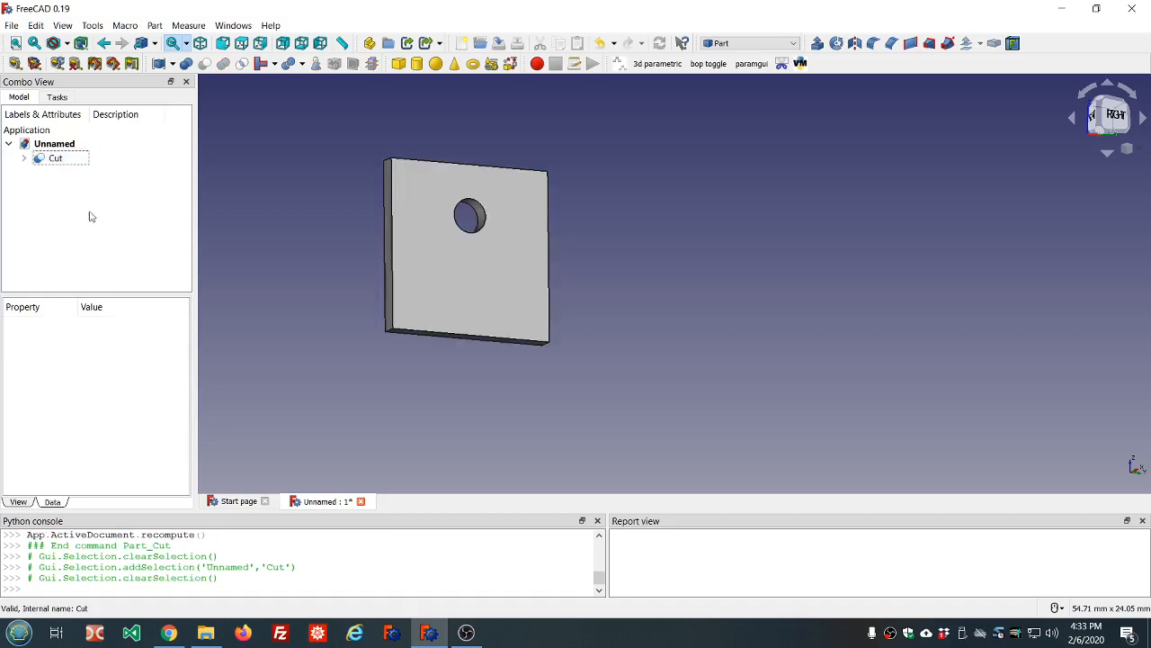
pyautogui.click(24, 159)
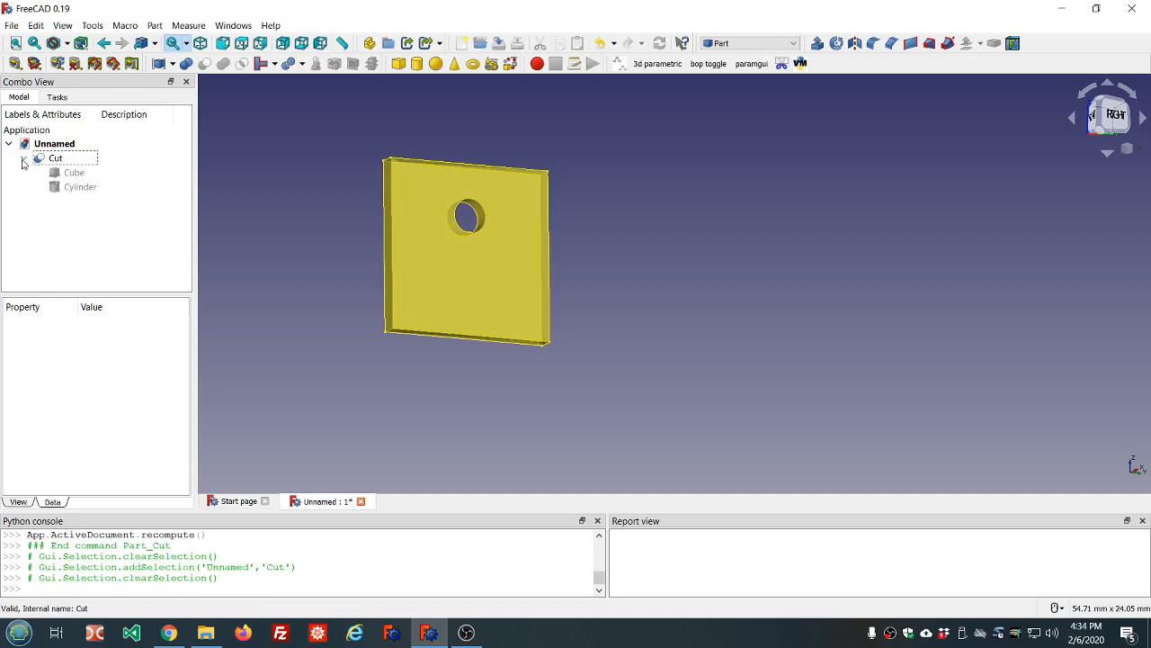
# Toggle the hidden Cylinder's visibility inside the plate, then orbit around the holed plate
pyautogui.click(80, 188)
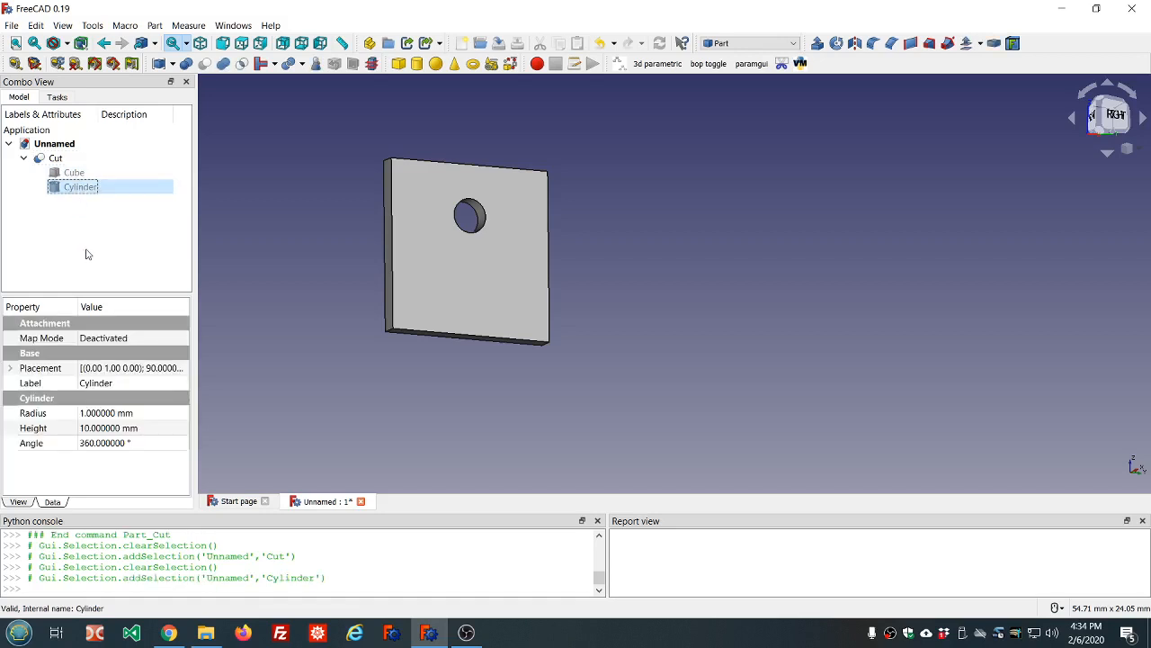
pyautogui.press('space')
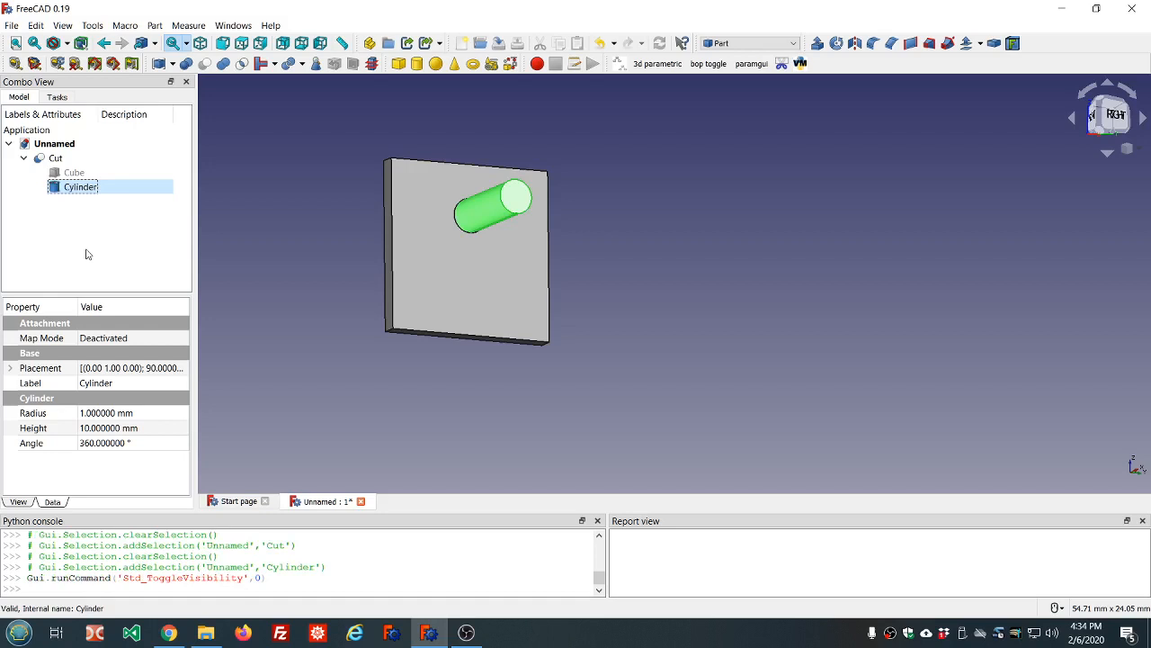
pyautogui.press('space')
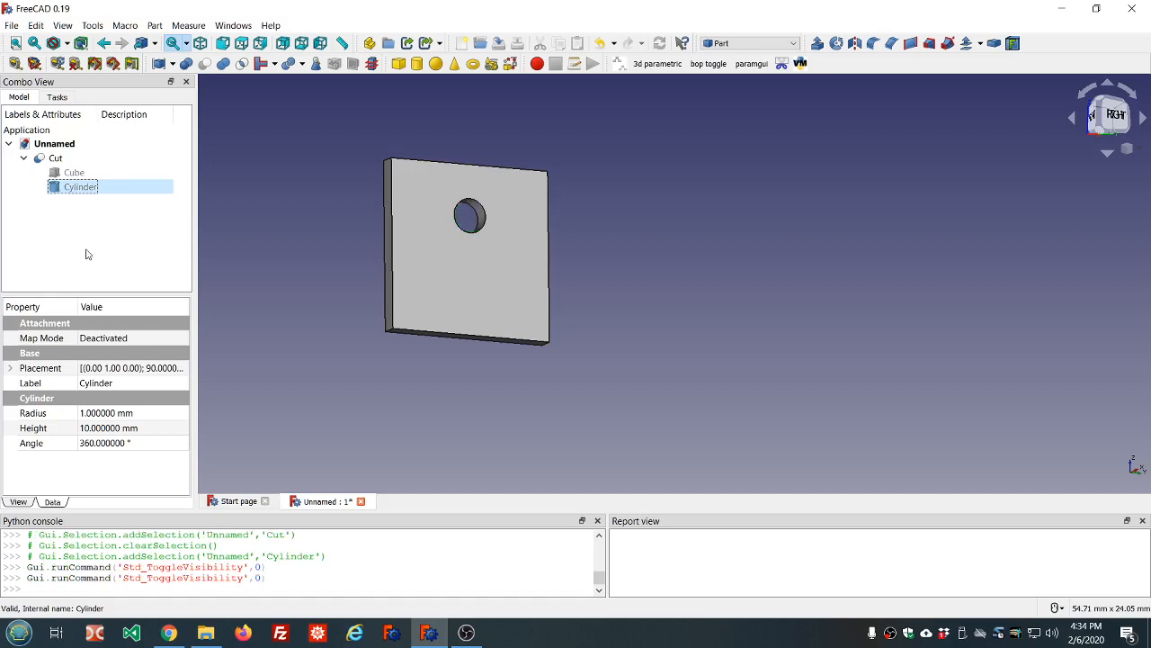
pyautogui.press('space')
pyautogui.press('space')
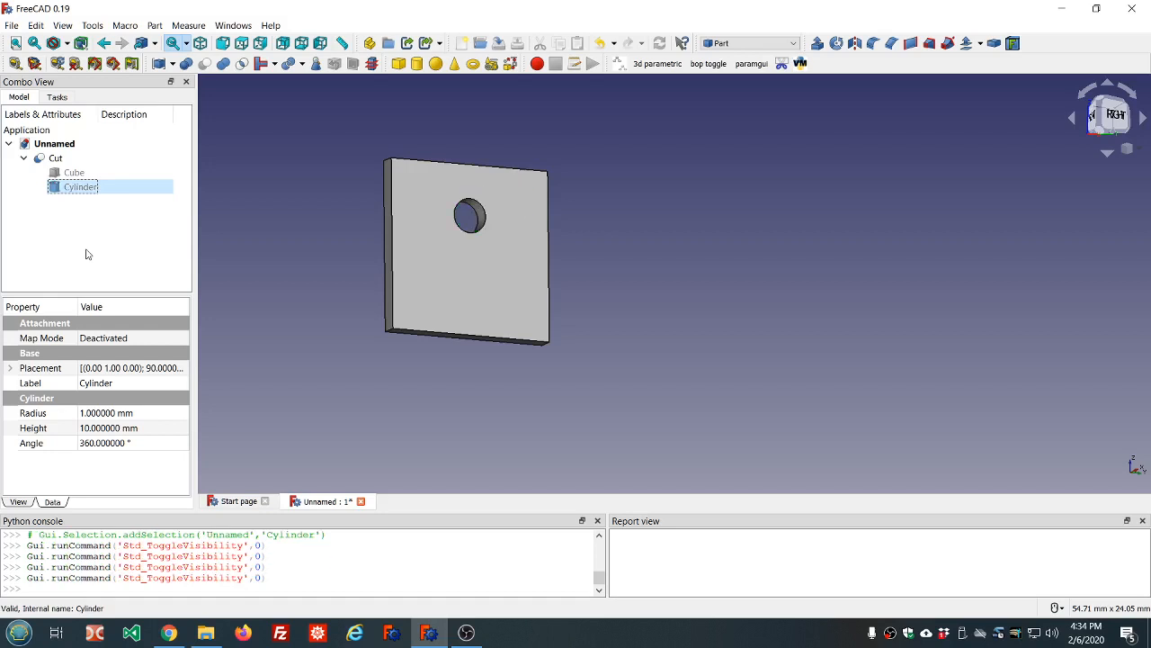
pyautogui.press('space')
pyautogui.press('space')
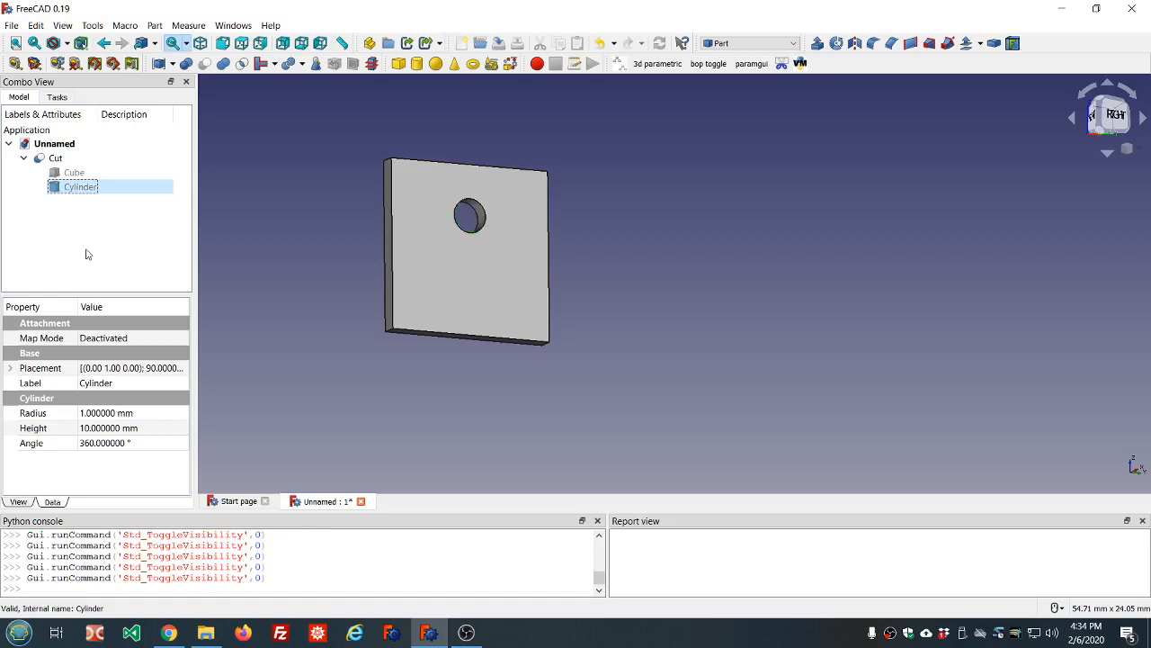
pyautogui.moveTo(290, 253); pyautogui.dragTo(330, 258, button='middle')
pyautogui.moveTo(330, 258); pyautogui.dragTo(316, 259, button='middle')
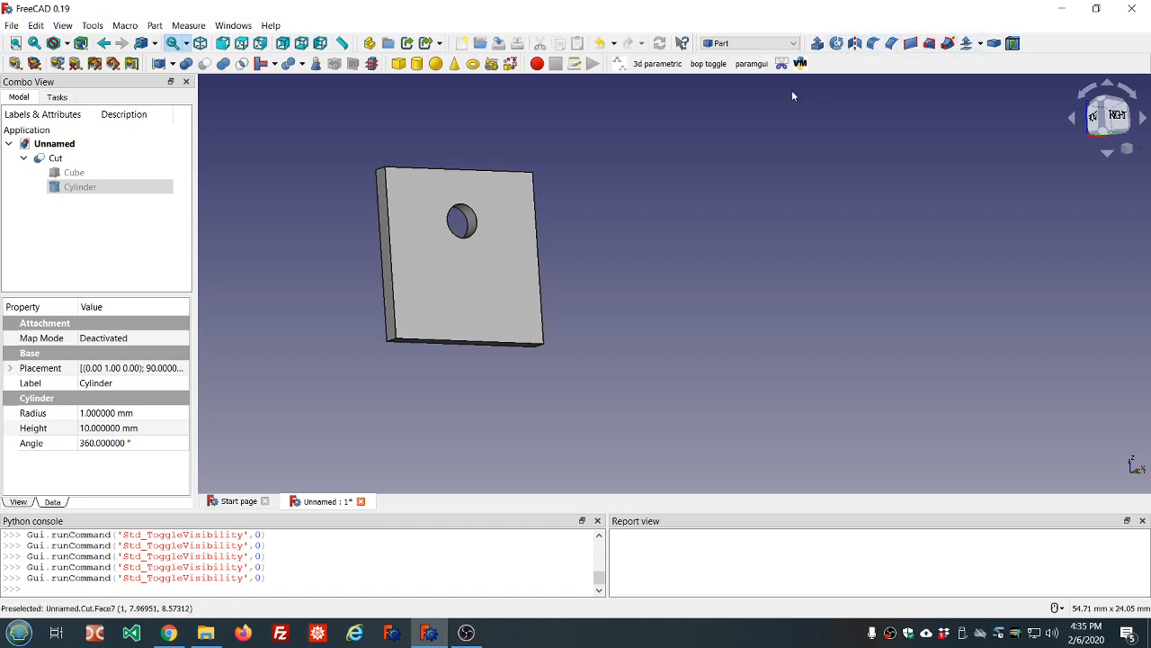
# Close the Unnamed document, discarding its unsaved changes
pyautogui.click(361, 502)
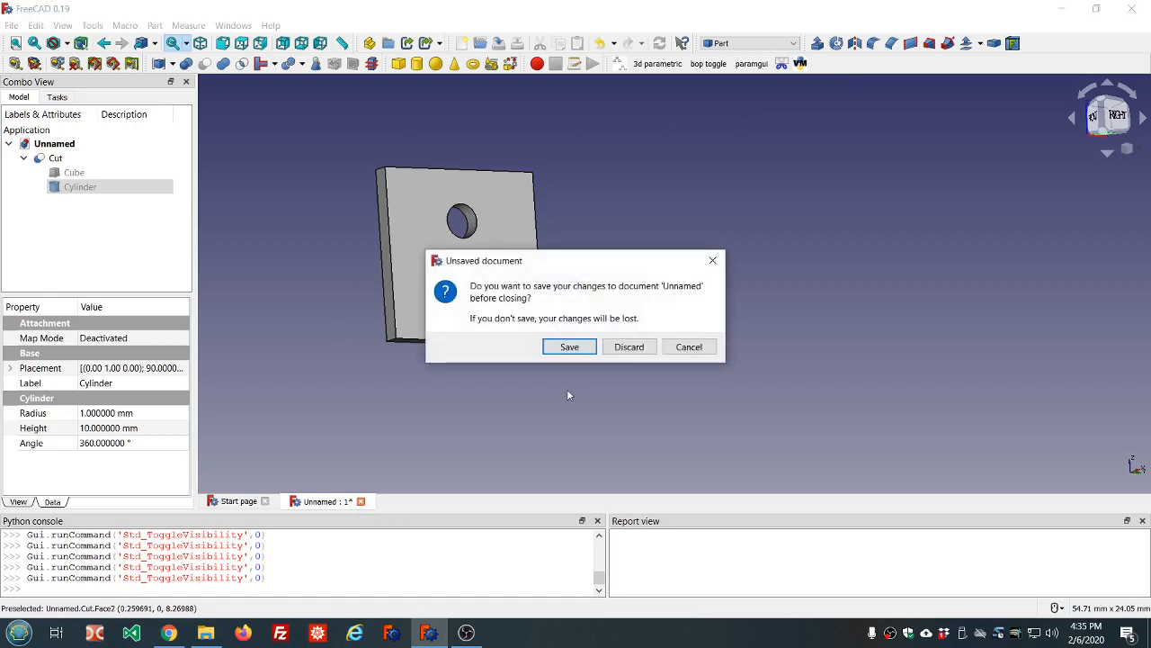
pyautogui.click(628, 347)
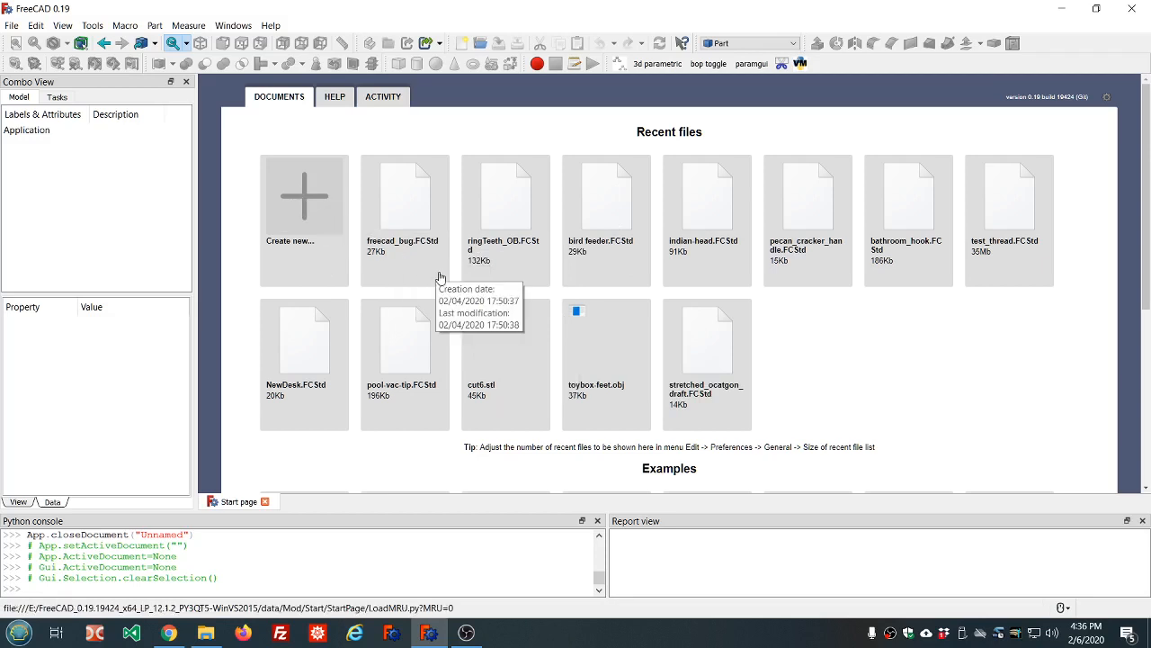
# Create a new empty document from the Start page
pyautogui.scroll(-3, 442, 272)
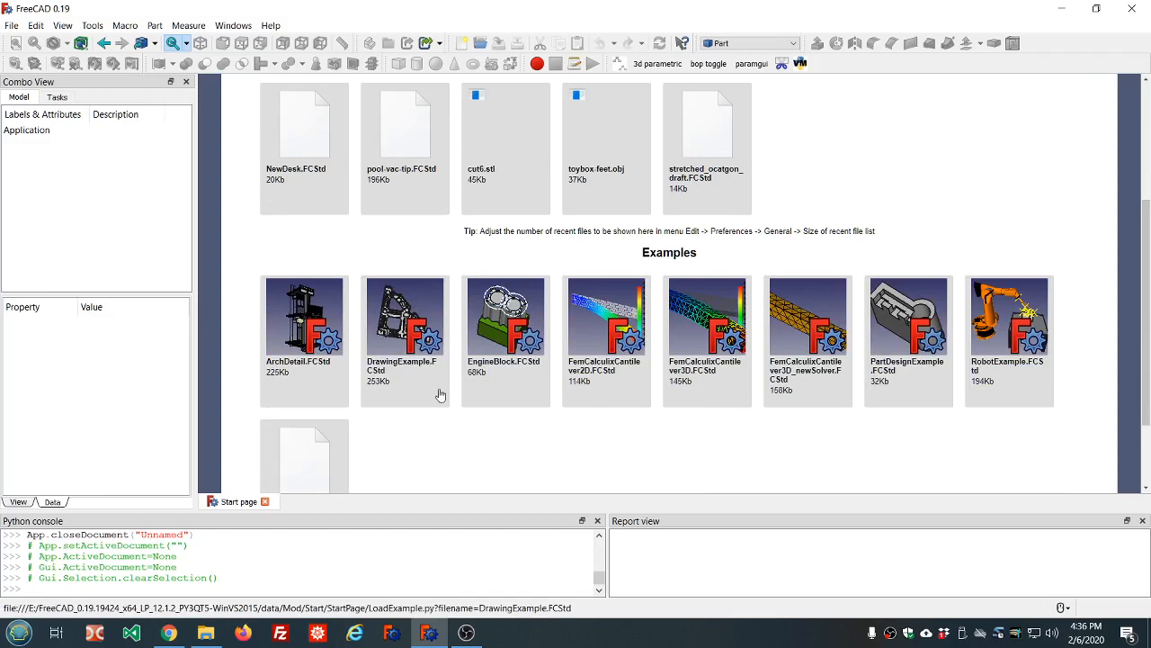
pyautogui.scroll(2, 441, 399)
pyautogui.scroll(-2, 442, 399)
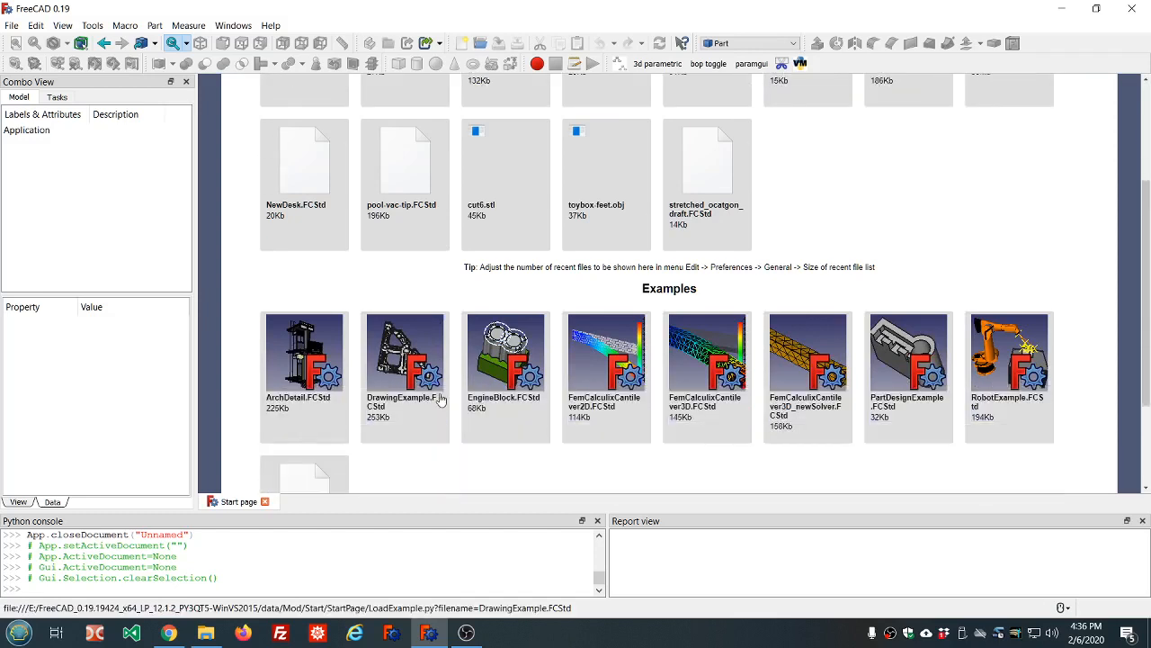
pyautogui.scroll(3, 441, 399)
pyautogui.click(296, 194)
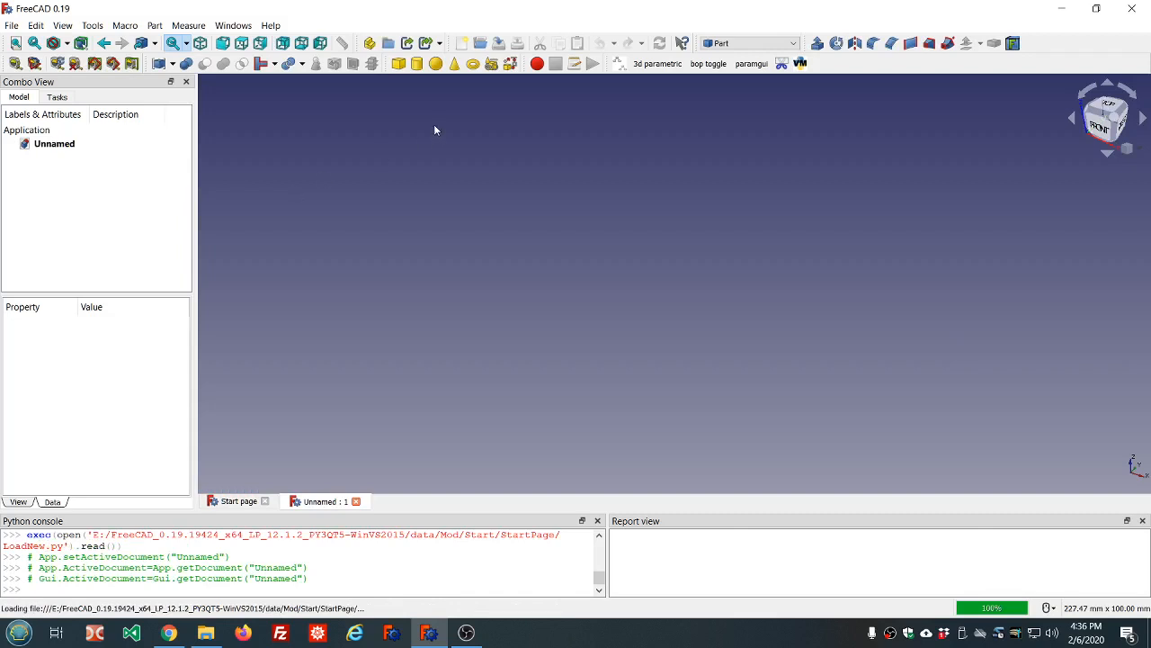
# Add two default Part cylinders, Cylinder and Cylinder001
pyautogui.click(418, 65)
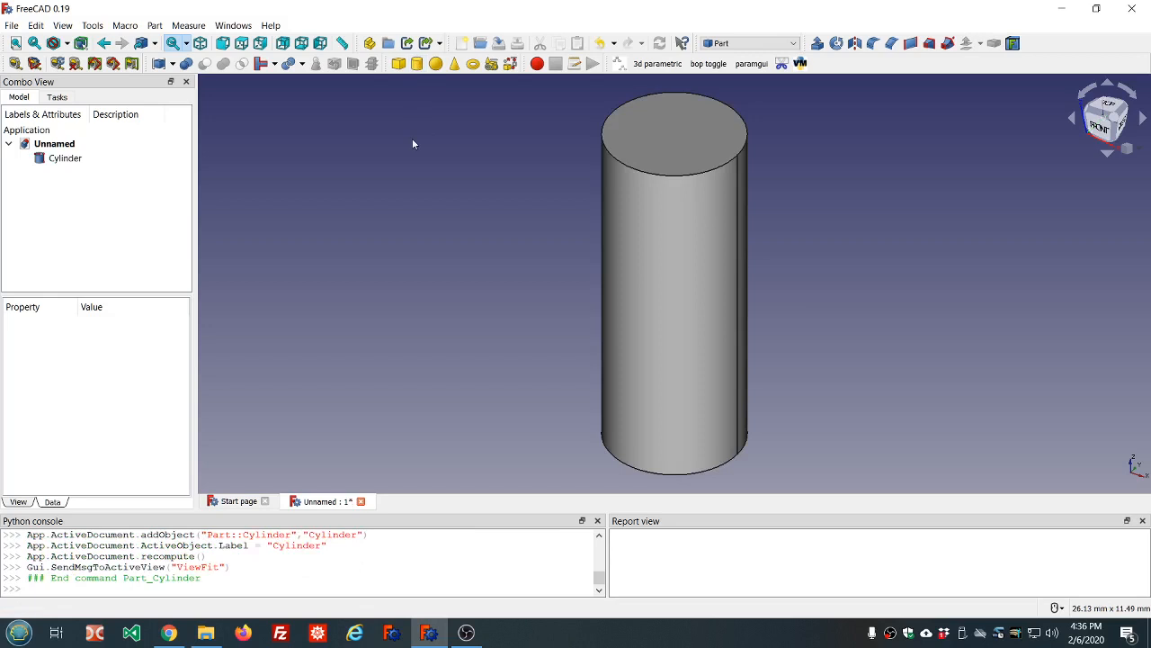
pyautogui.click(416, 64)
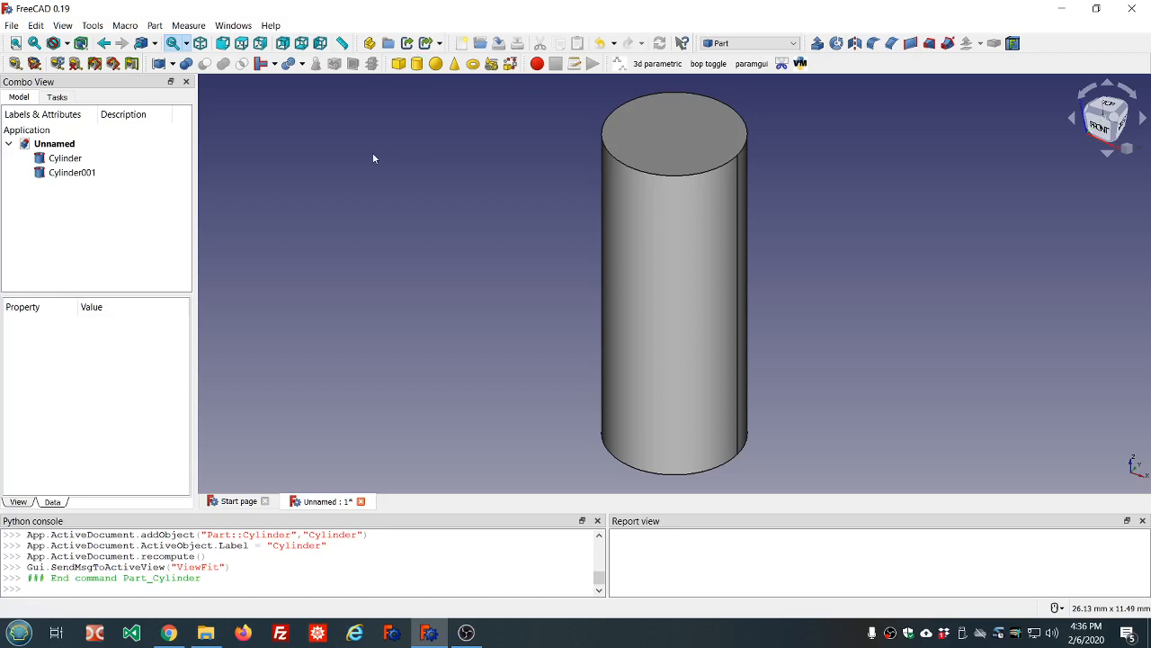
# Rename Cylinder to 'base'
pyautogui.click(77, 160)
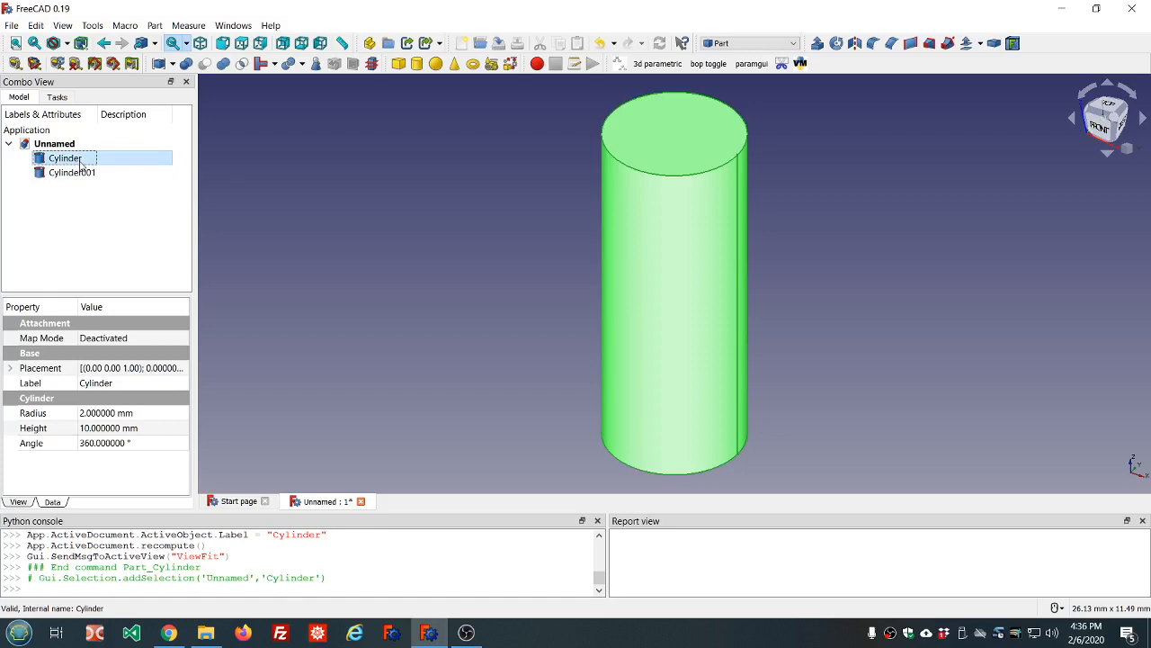
pyautogui.rightClick(80, 163)
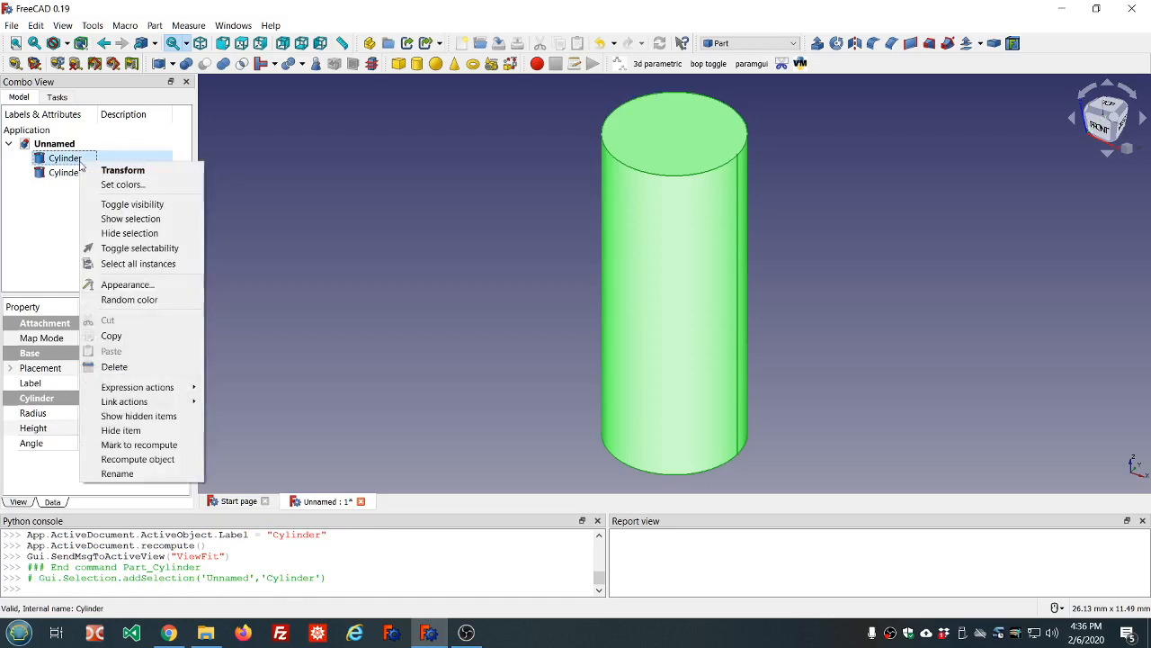
pyautogui.click(127, 472)
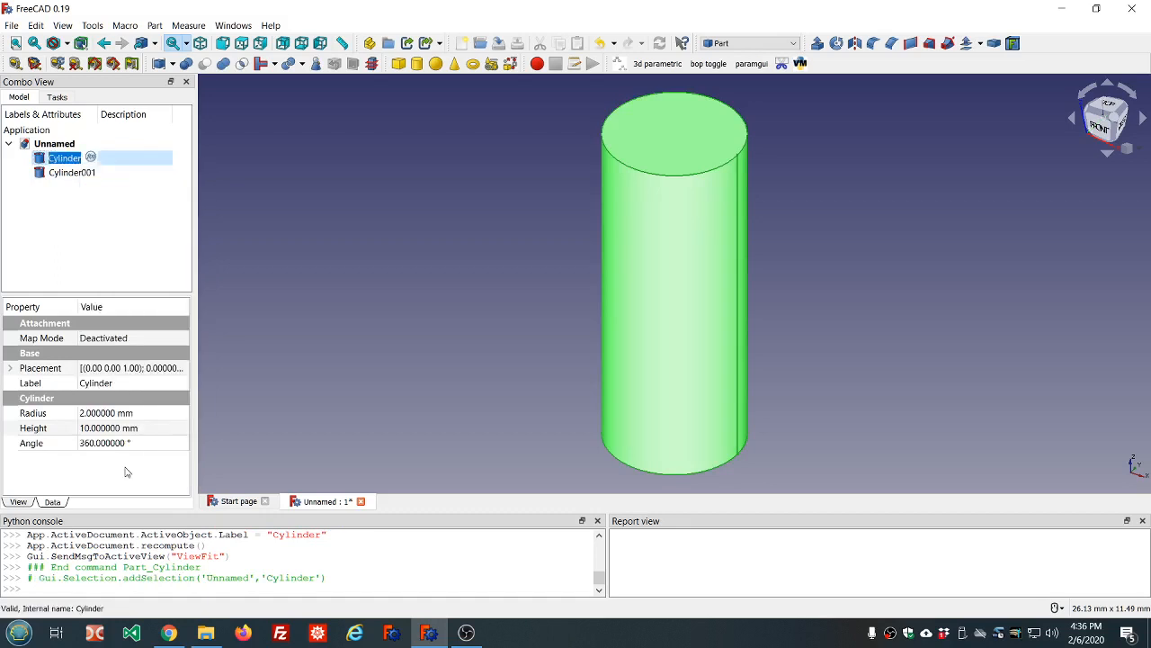
pyautogui.write('base')
pyautogui.press('Tab')
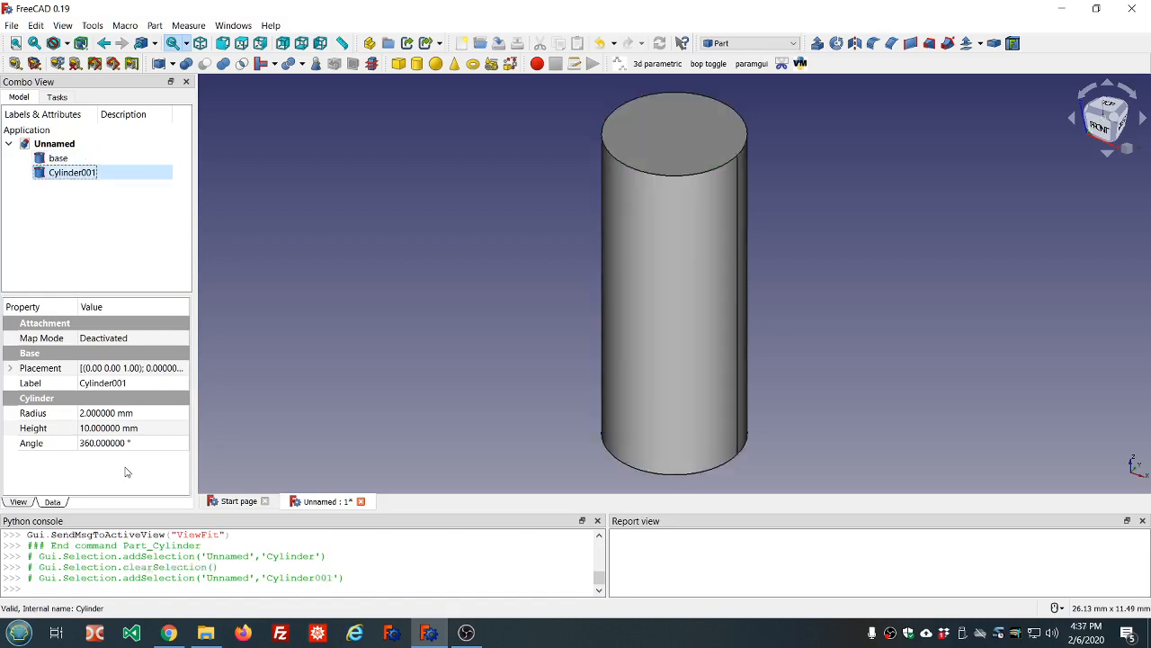
# Rename Cylinder001 to 'tool'
pyautogui.press('F2')
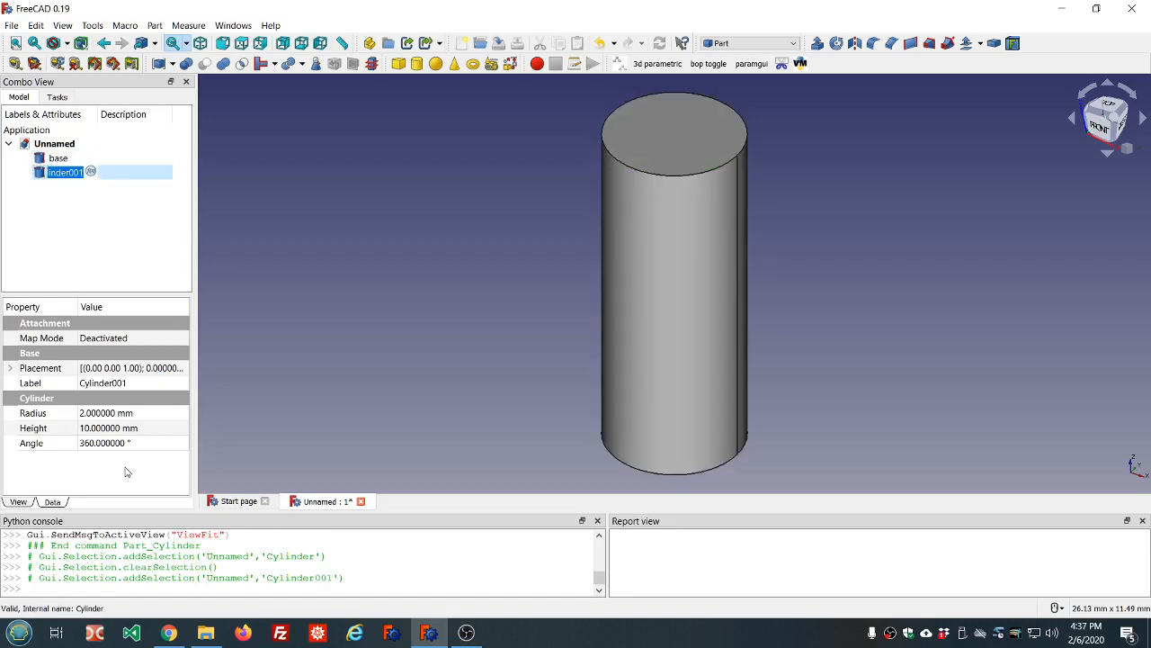
pyautogui.write('tool')
pyautogui.press('BackSpace')
pyautogui.press('BackSpace')
pyautogui.write('ol')
pyautogui.click(55, 158)
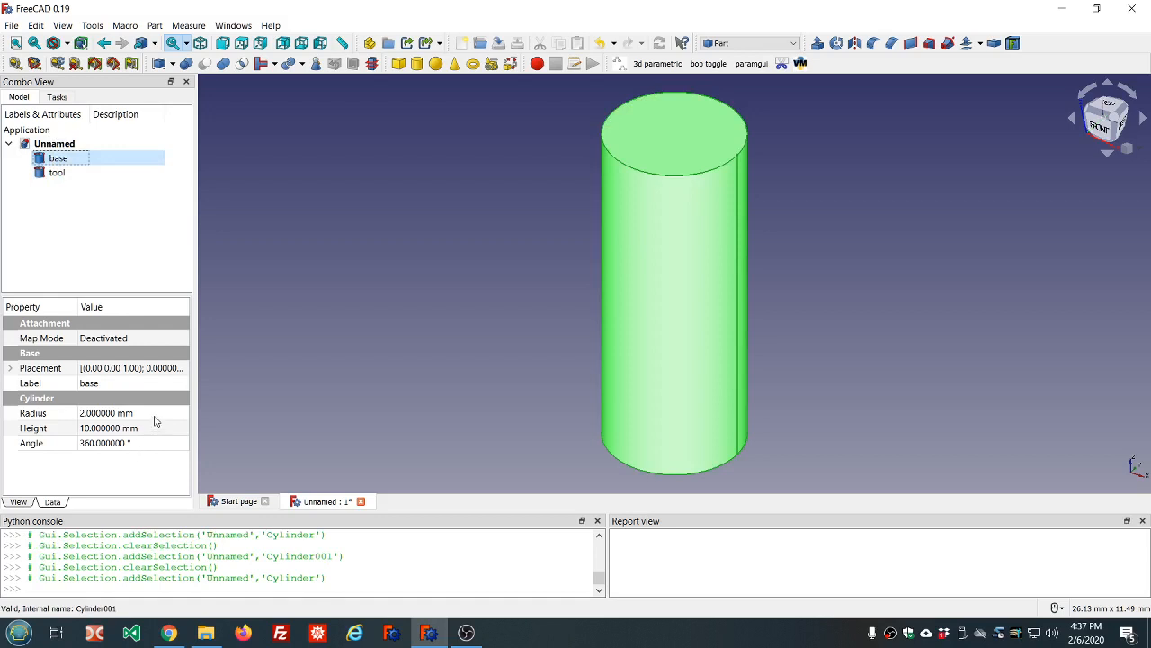
# Set the base cylinder's Radius to 3 mm so it encloses the tool cylinder
pyautogui.click(155, 414)
pyautogui.write('3')
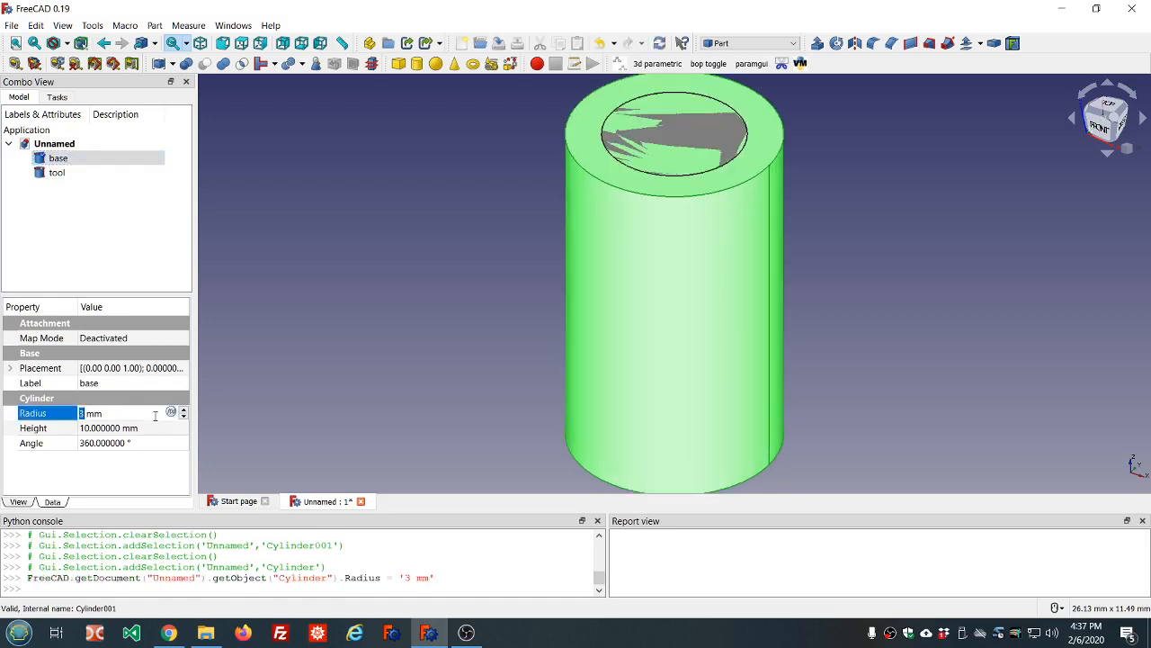
pyautogui.click(141, 247)
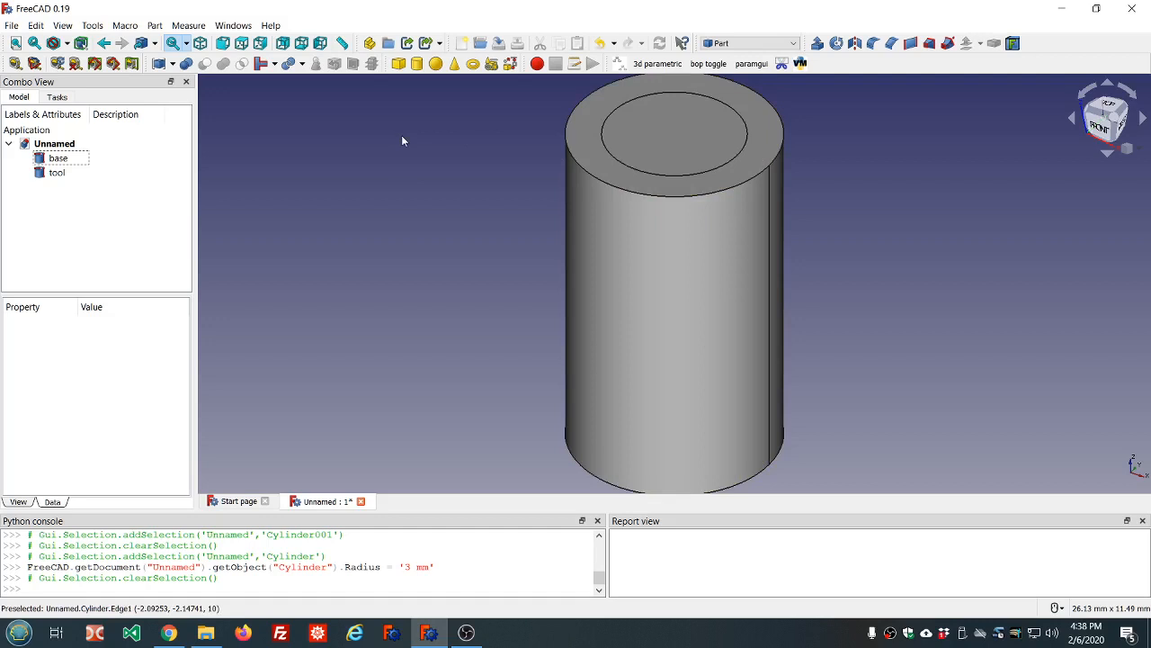
pyautogui.click(62, 26)
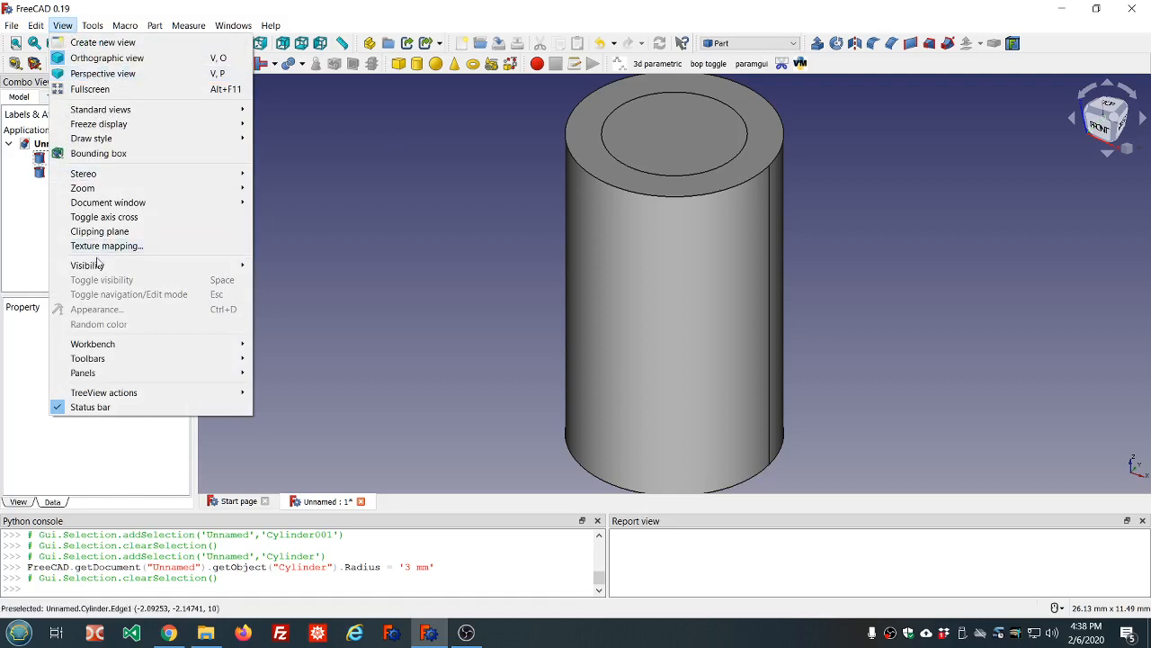
# Switch to the Spreadsheet workbench and create a new Spreadsheet object
pyautogui.moveTo(94, 349)
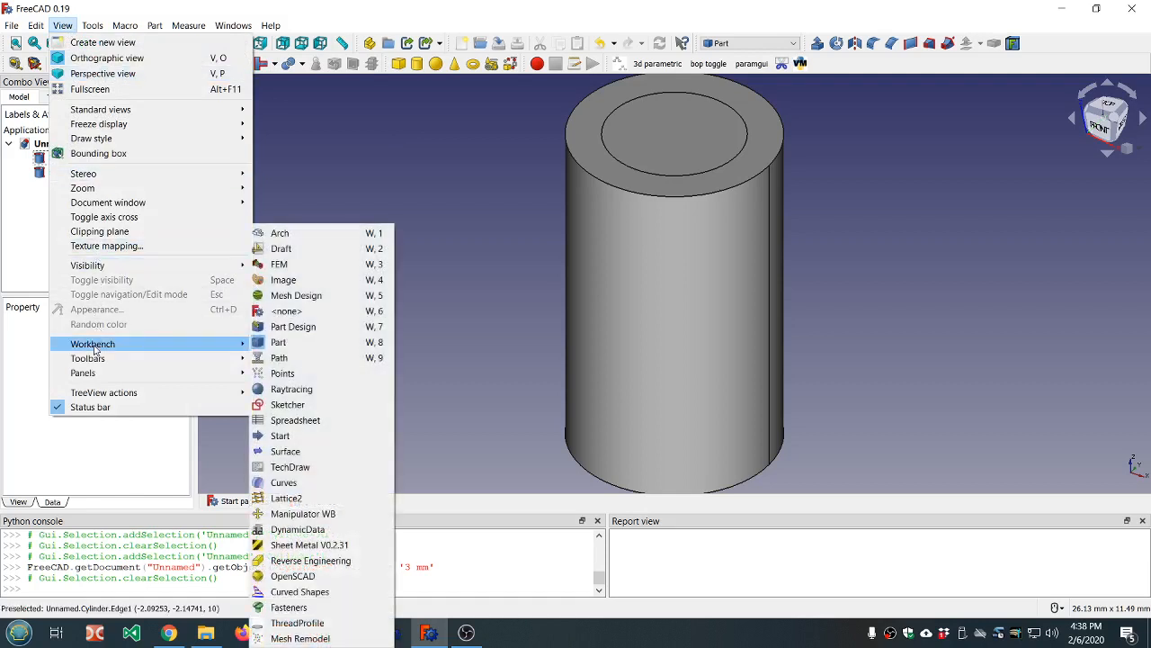
pyautogui.click(313, 420)
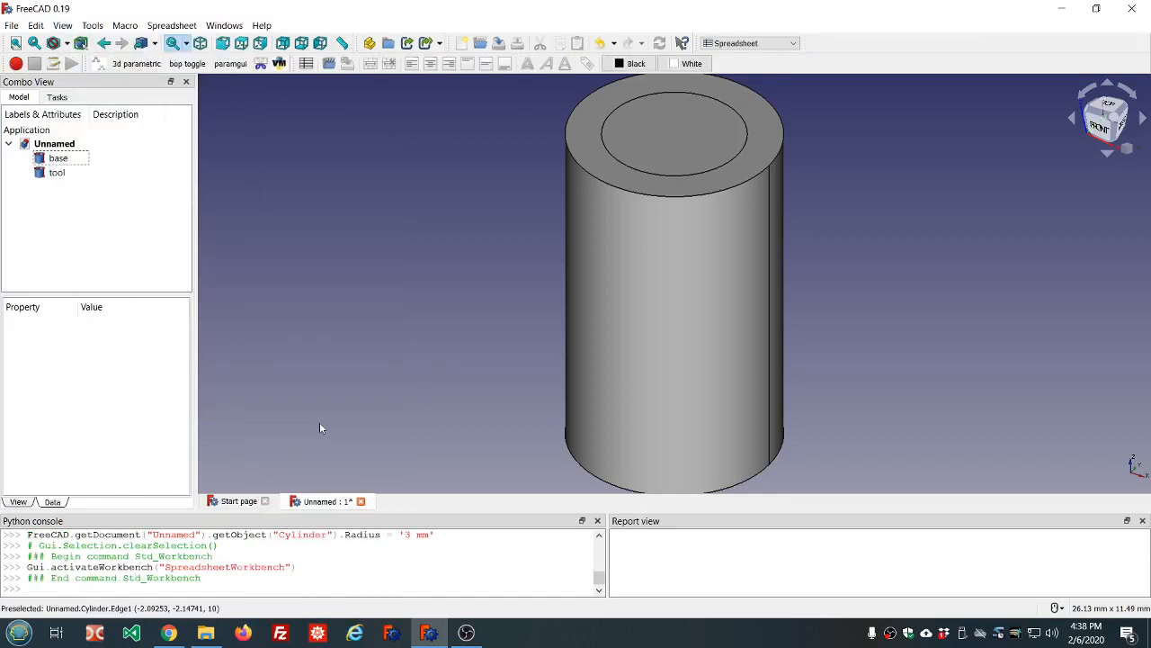
pyautogui.click(172, 25)
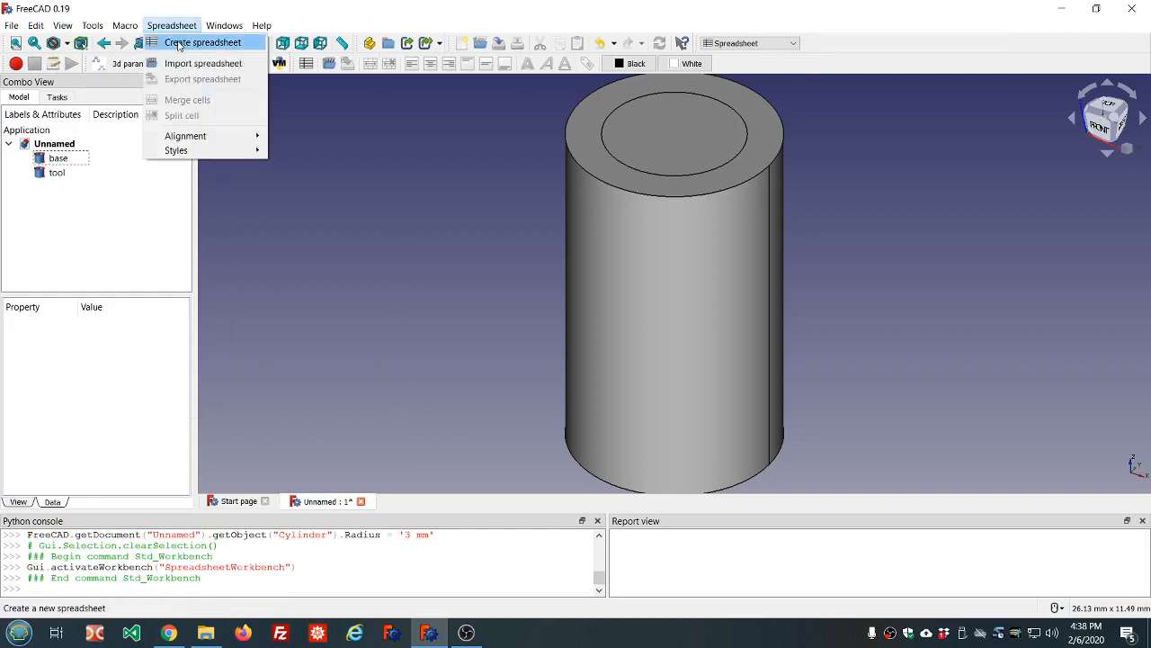
pyautogui.click(178, 44)
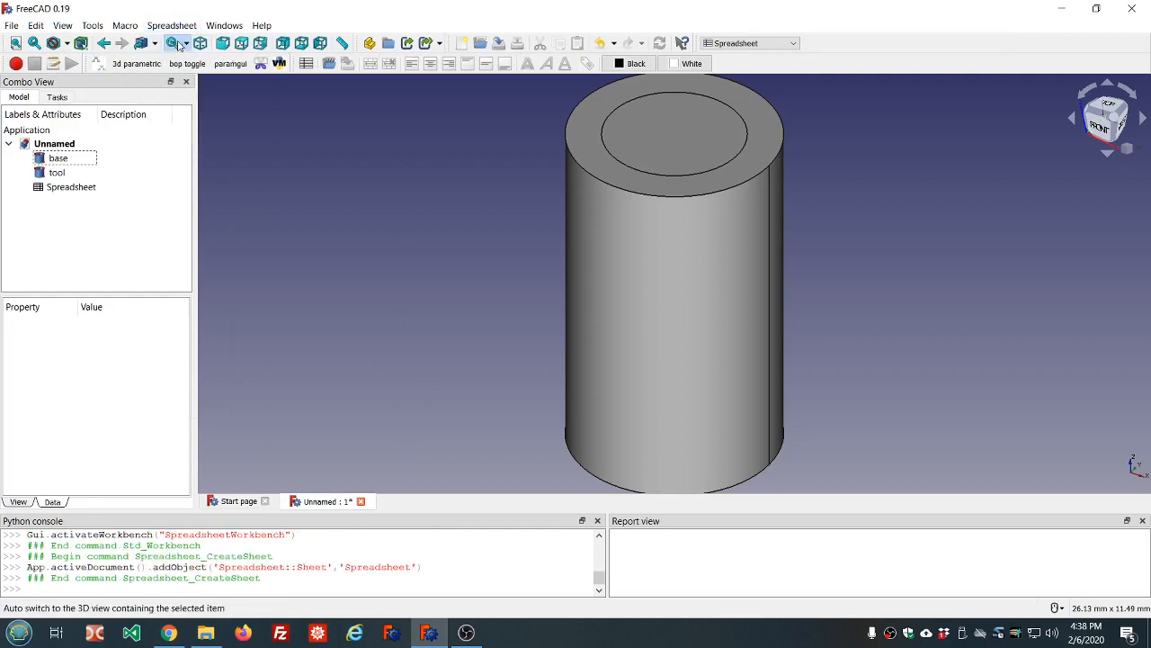
# Open the new spreadsheet, rename it 'ss', and select cell A1
pyautogui.doubleClick(72, 187)
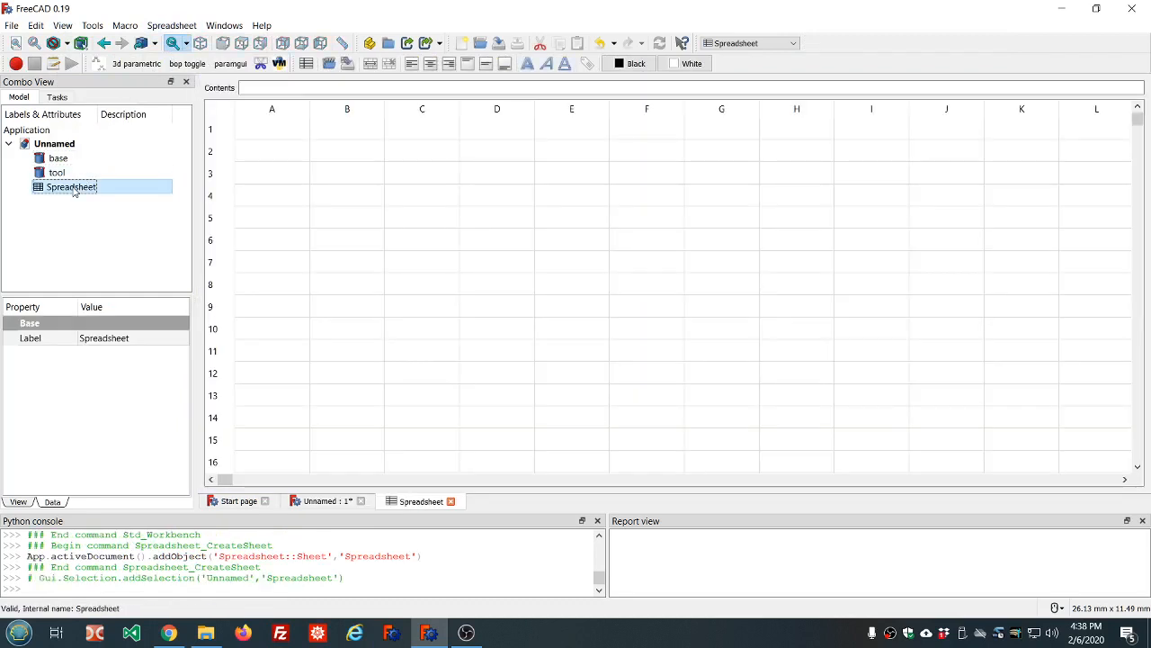
pyautogui.rightClick(74, 190)
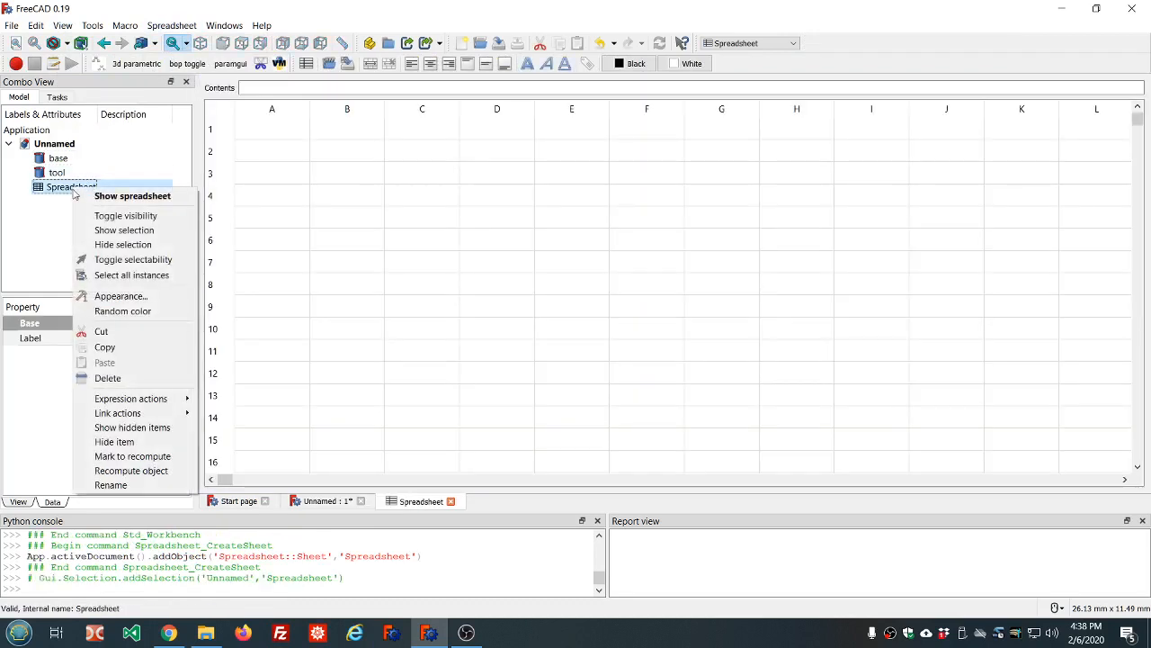
pyautogui.click(110, 486)
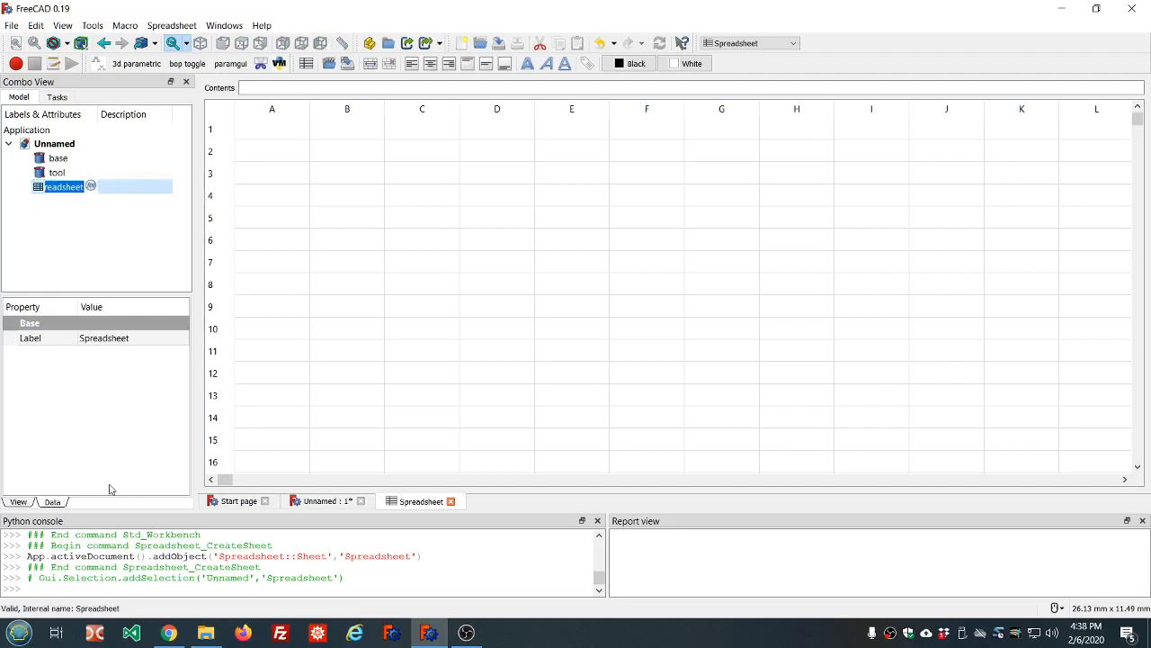
pyautogui.write('ss')
pyautogui.click(90, 219)
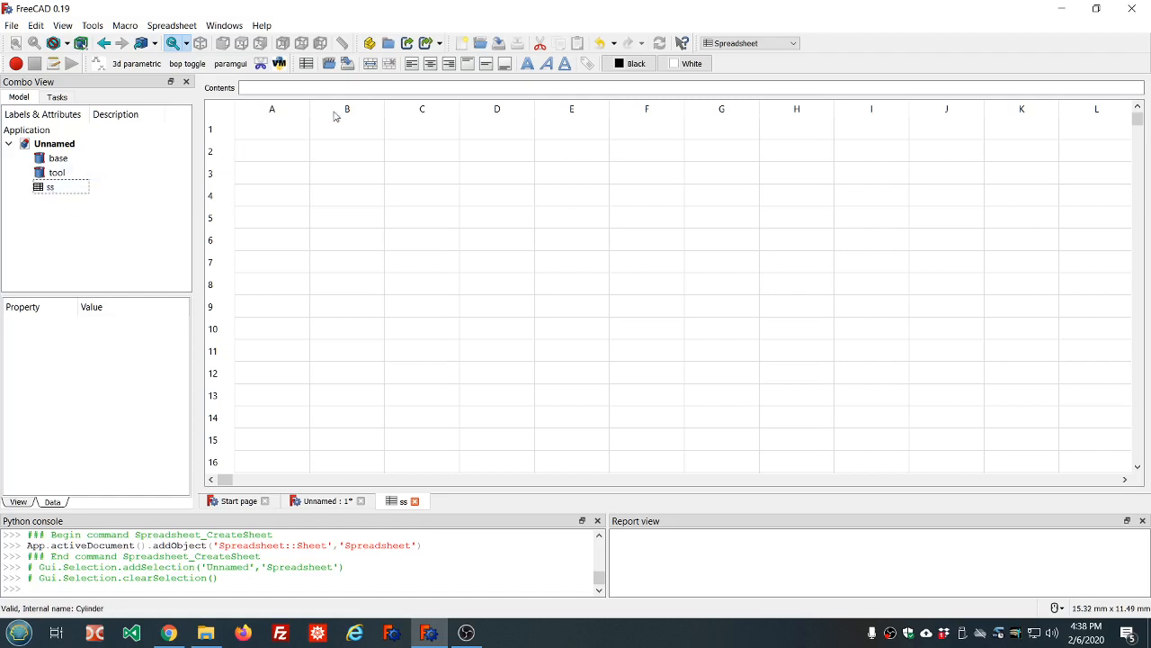
pyautogui.click(290, 129)
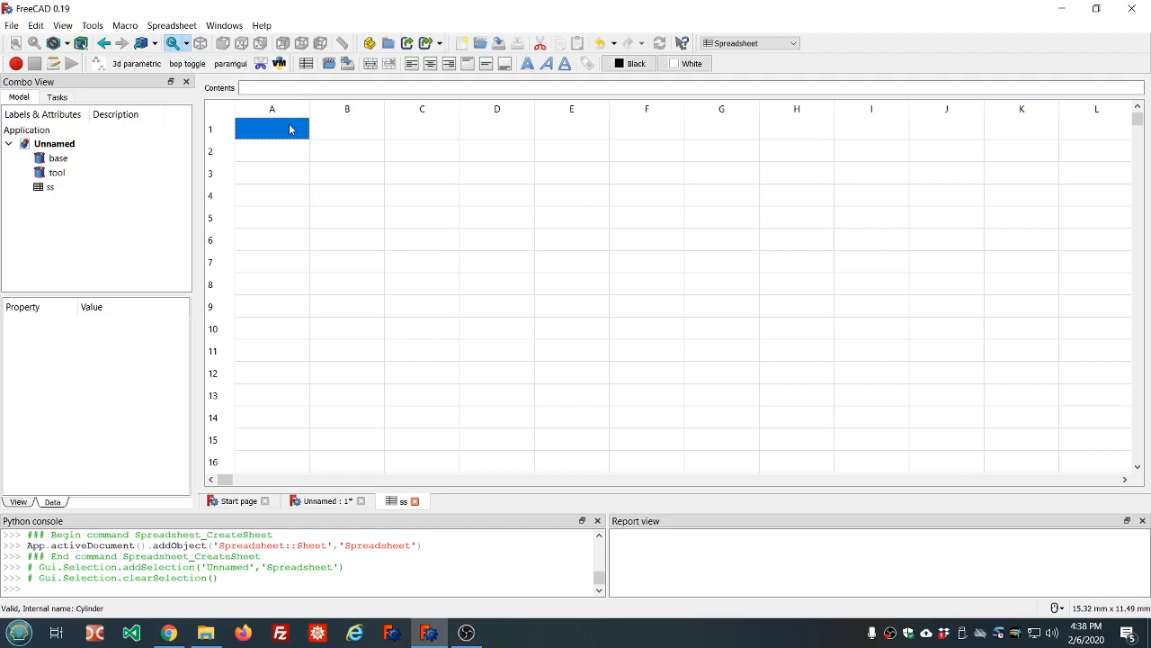
# Type the labels ss_length, ss_id and ss_wall into cells A1, A2 and A3
pyautogui.write('ss')
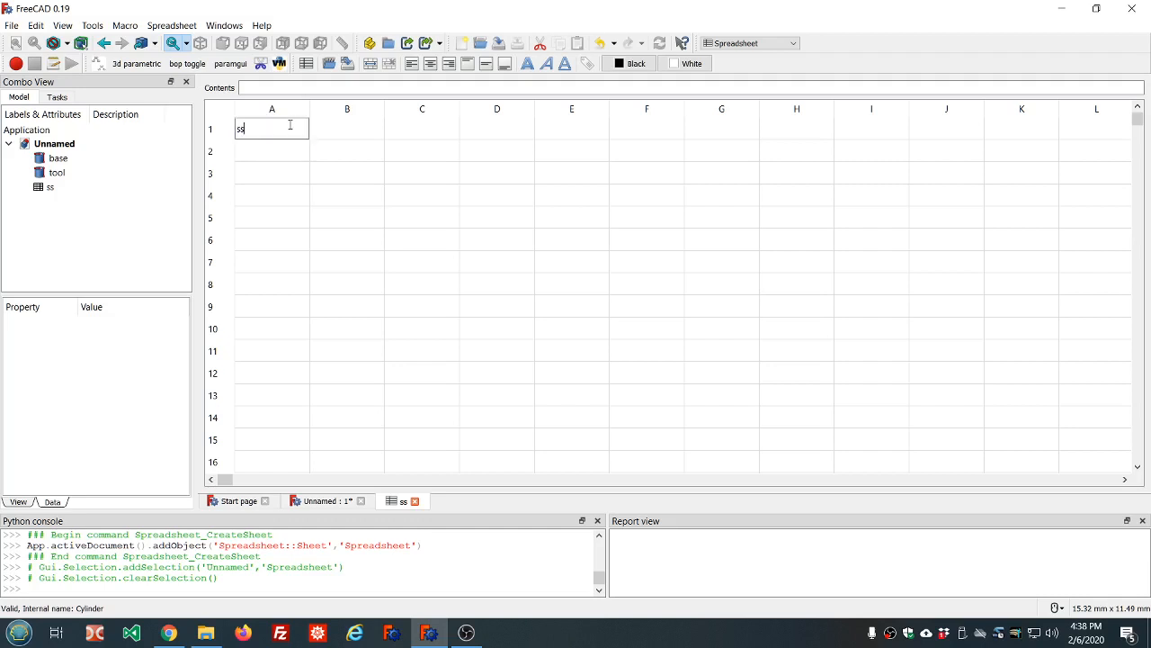
pyautogui.write('_length')
pyautogui.press('Return')
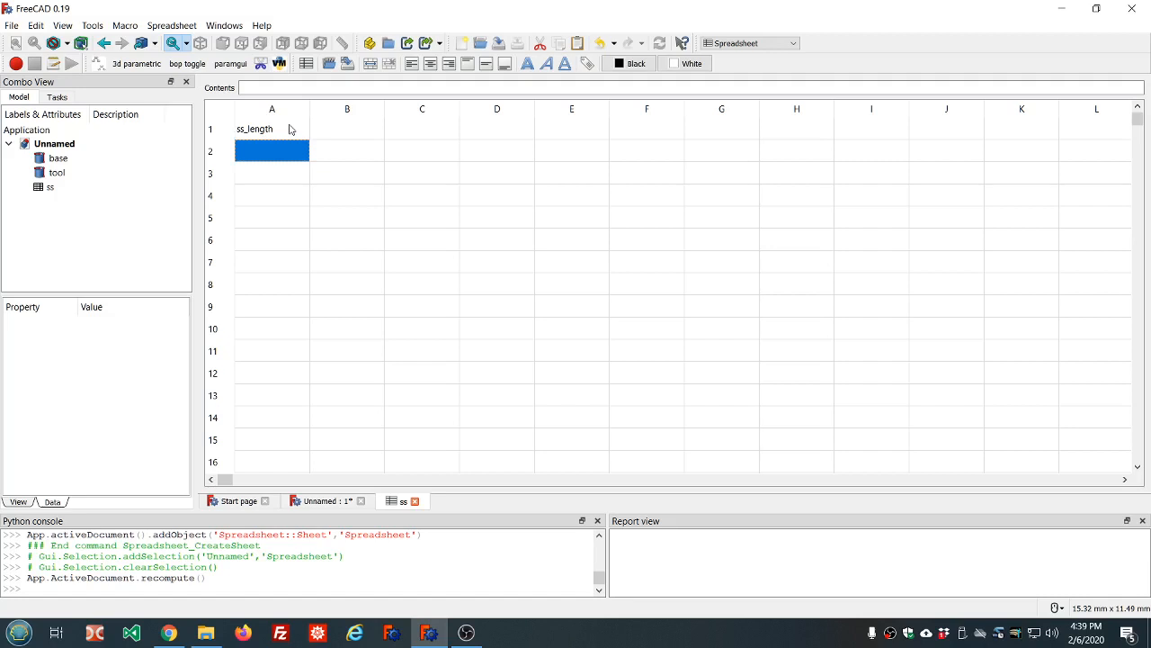
pyautogui.write('ss_')
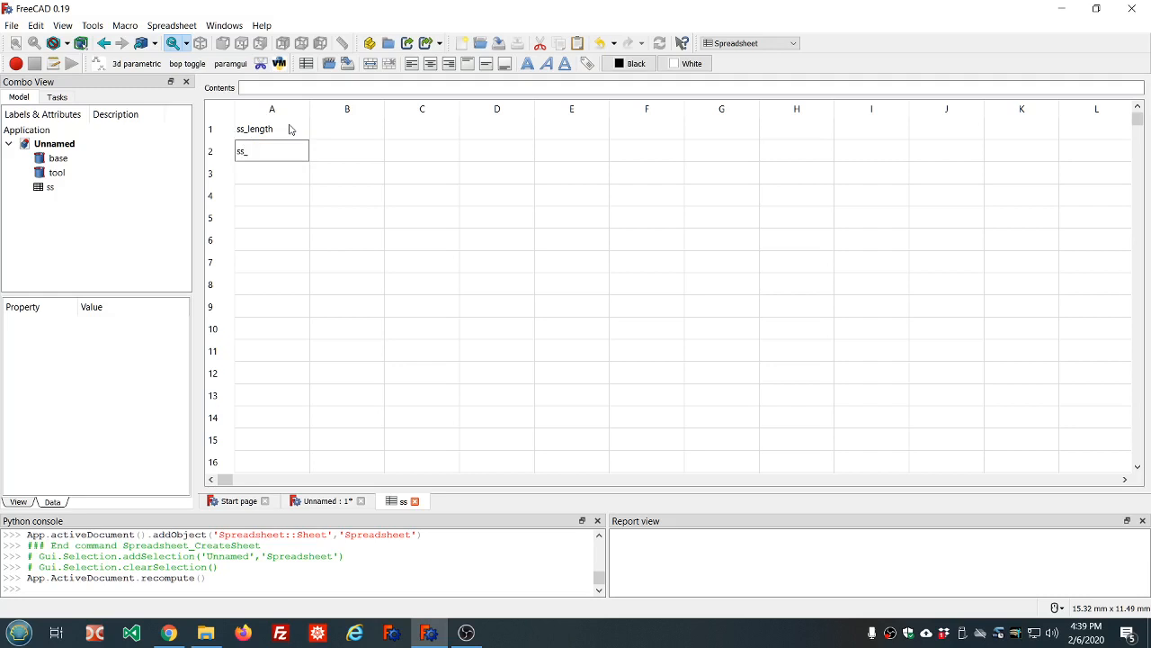
pyautogui.write('id')
pyautogui.press('Return')
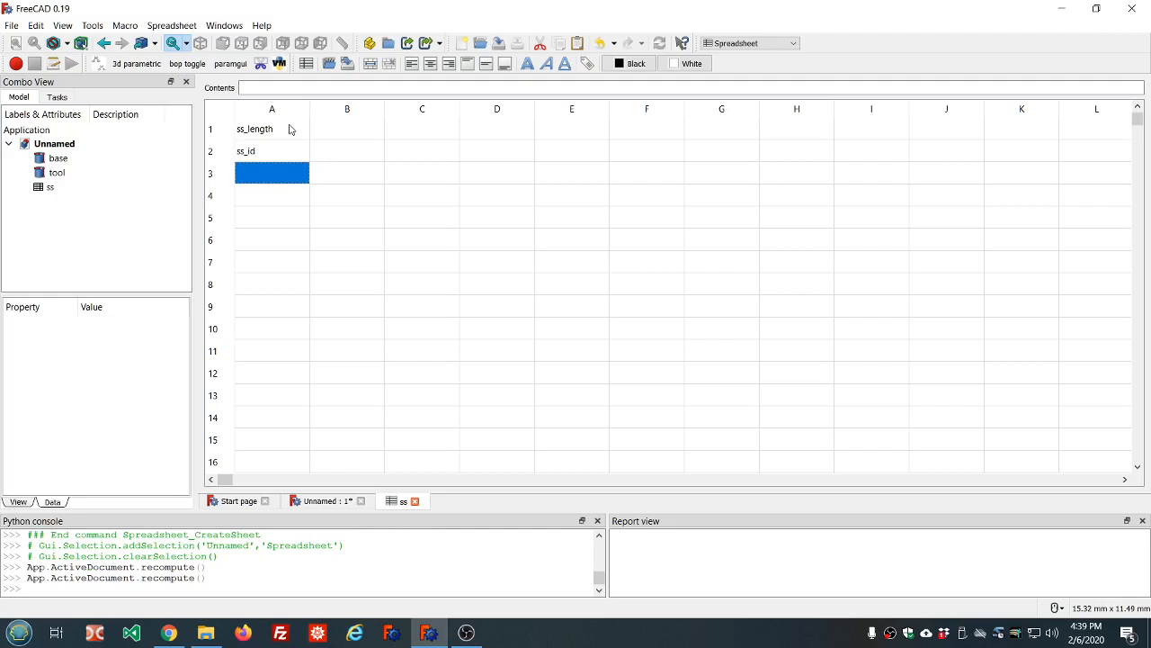
pyautogui.write('ss')
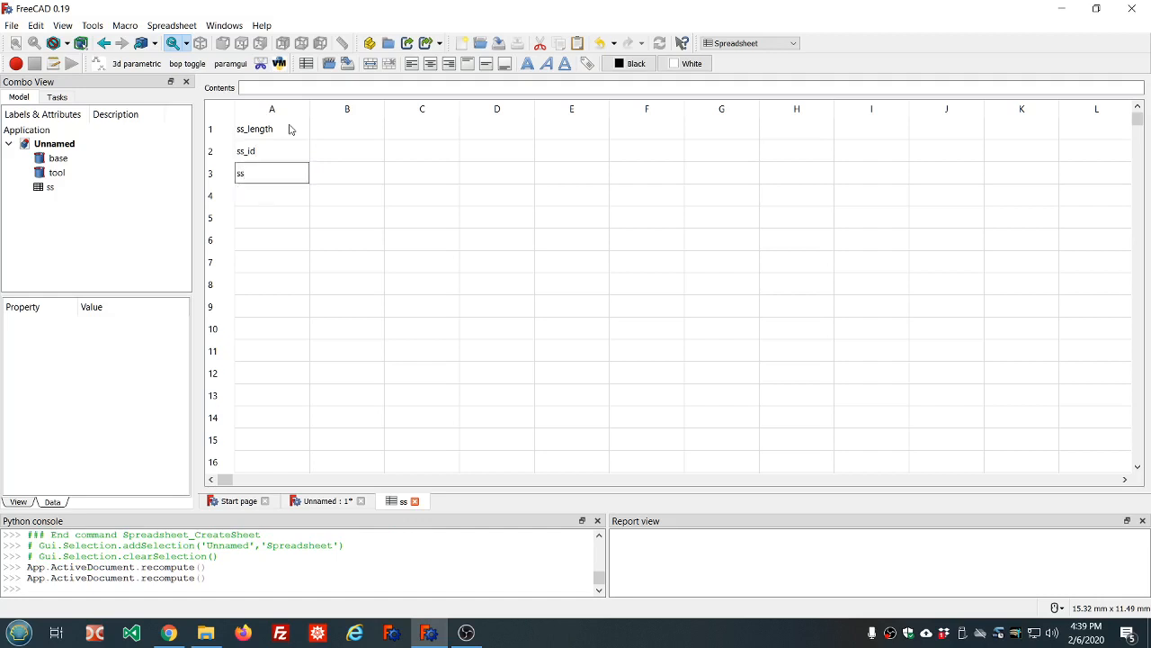
pyautogui.write('_wall')
pyautogui.press('Return')
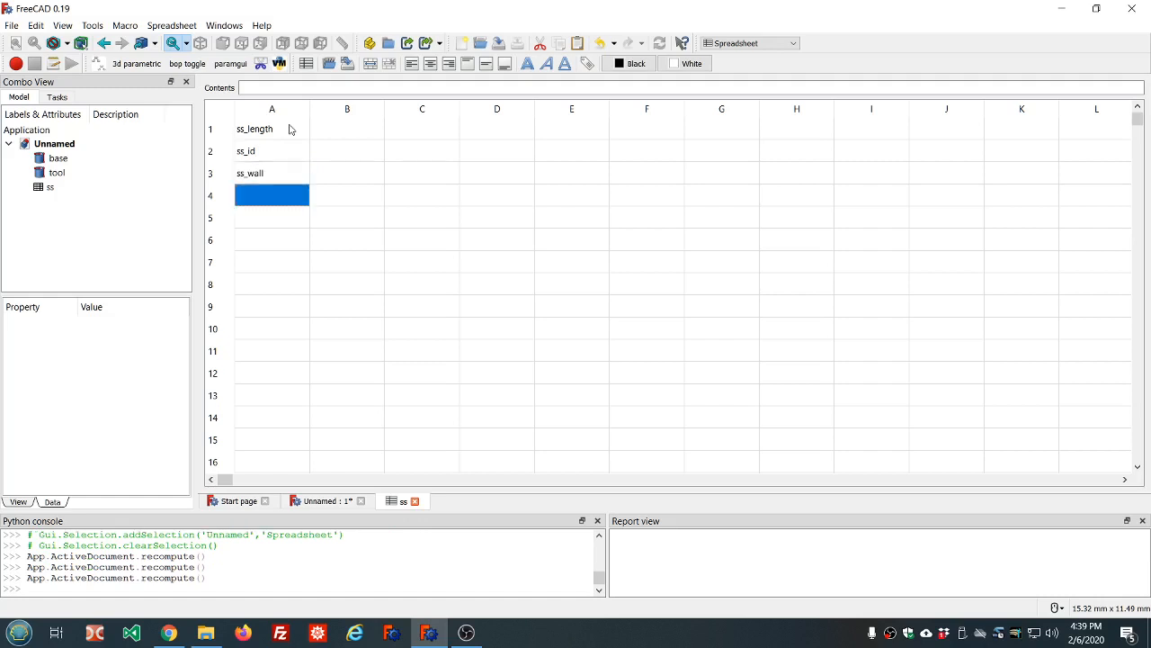
# Step through A1–A3 and the empty value cells B1–B3 to check the layout
pyautogui.press('Up')
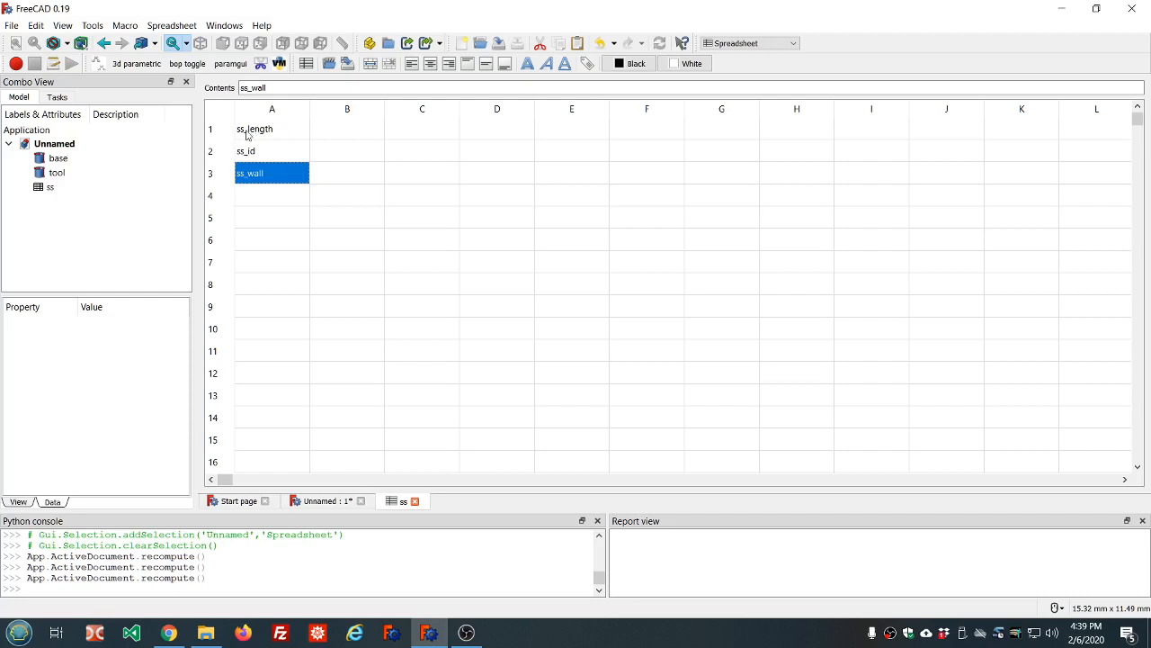
pyautogui.click(249, 134)
pyautogui.click(265, 153)
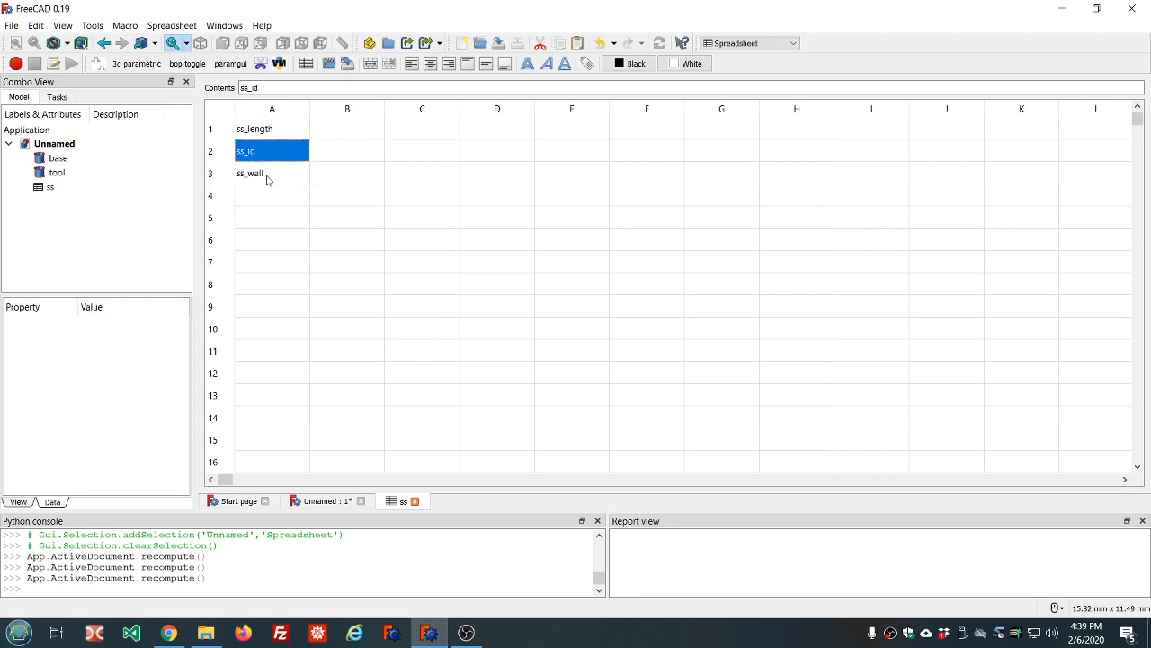
pyautogui.click(265, 175)
pyautogui.click(266, 133)
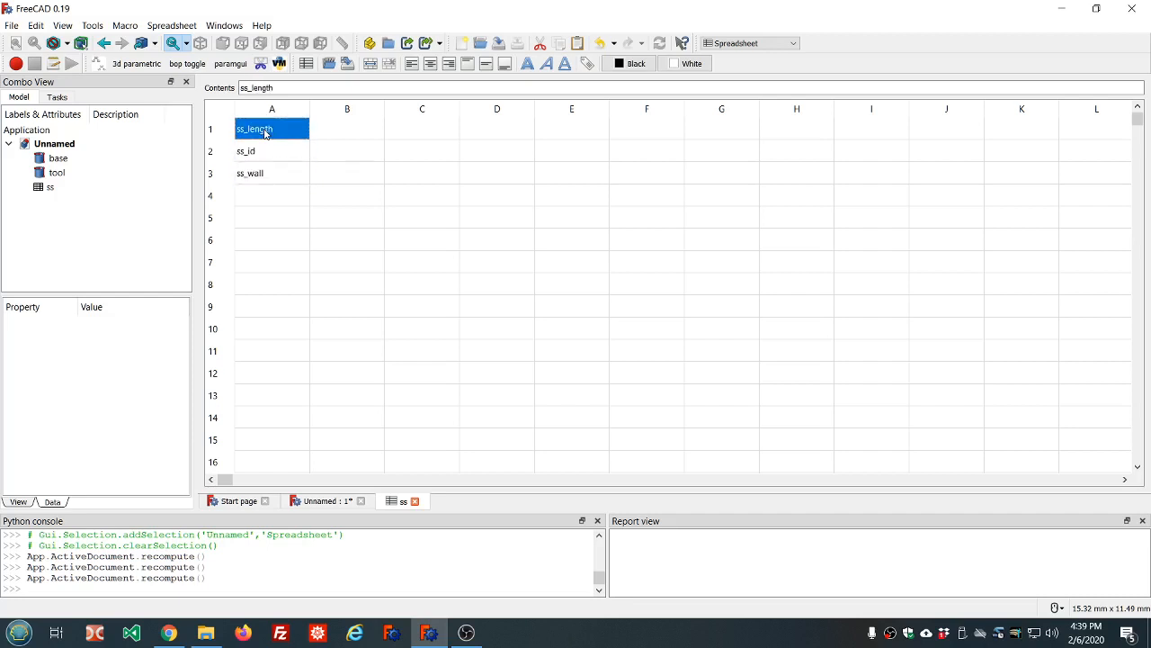
pyautogui.click(332, 132)
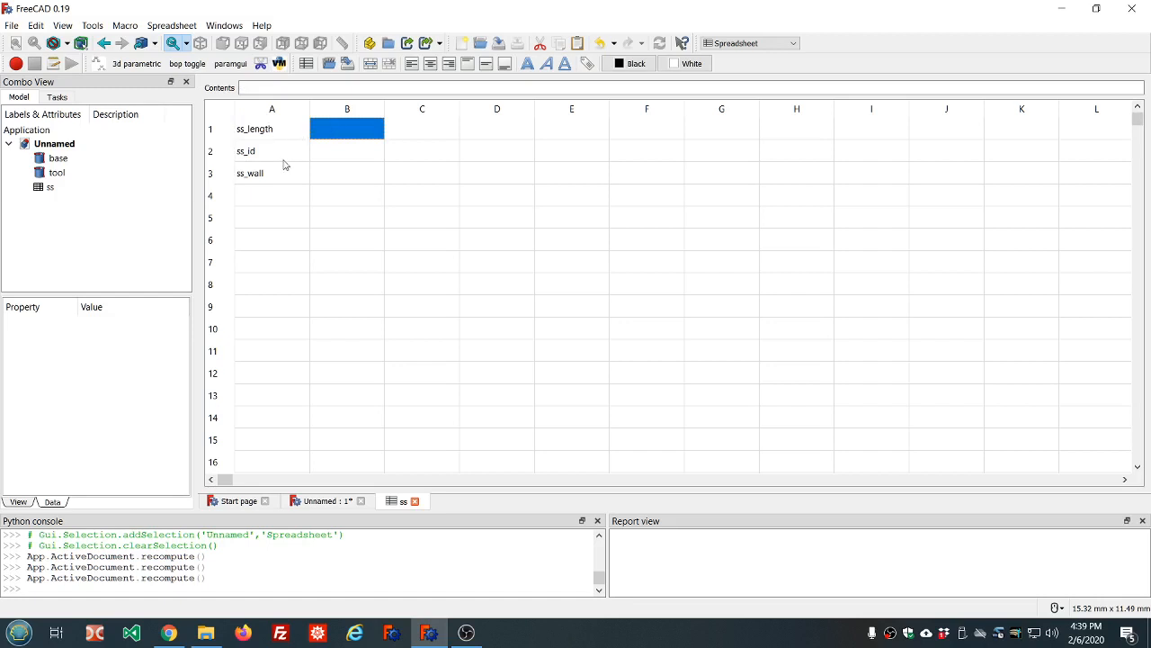
pyautogui.click(354, 153)
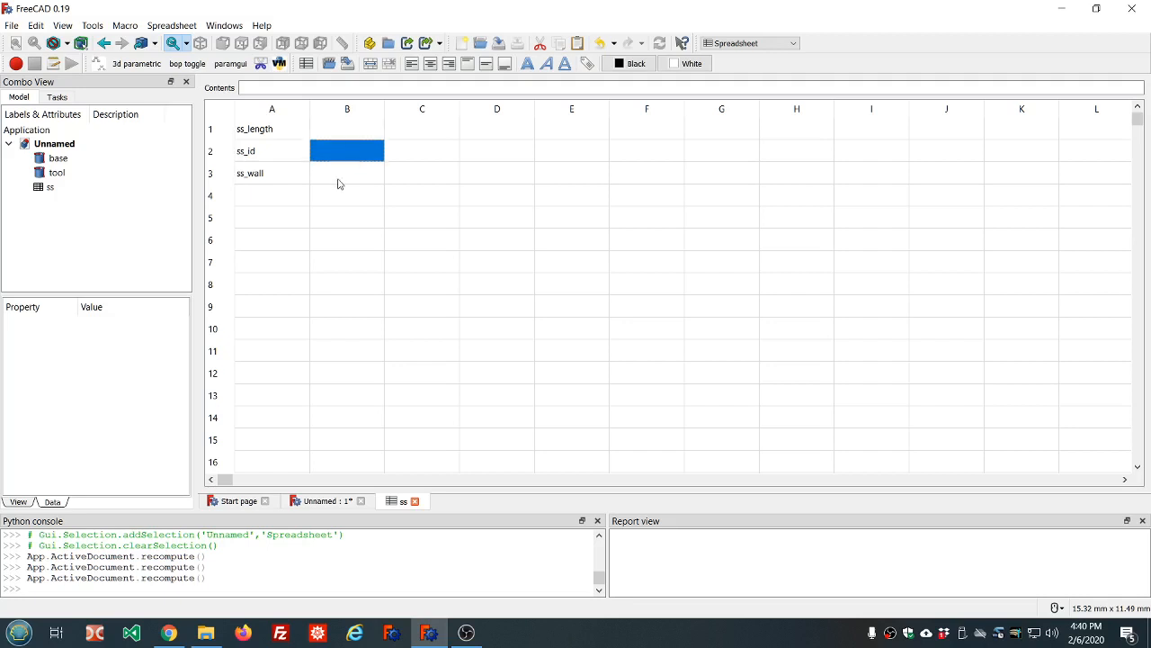
pyautogui.click(339, 175)
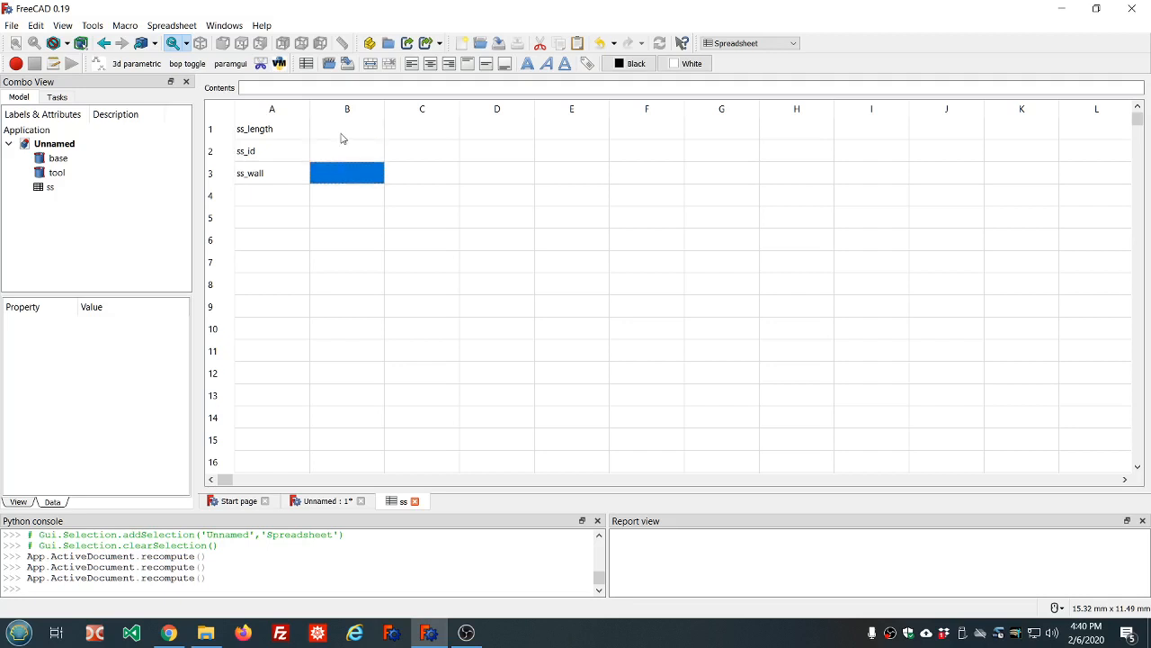
pyautogui.click(342, 137)
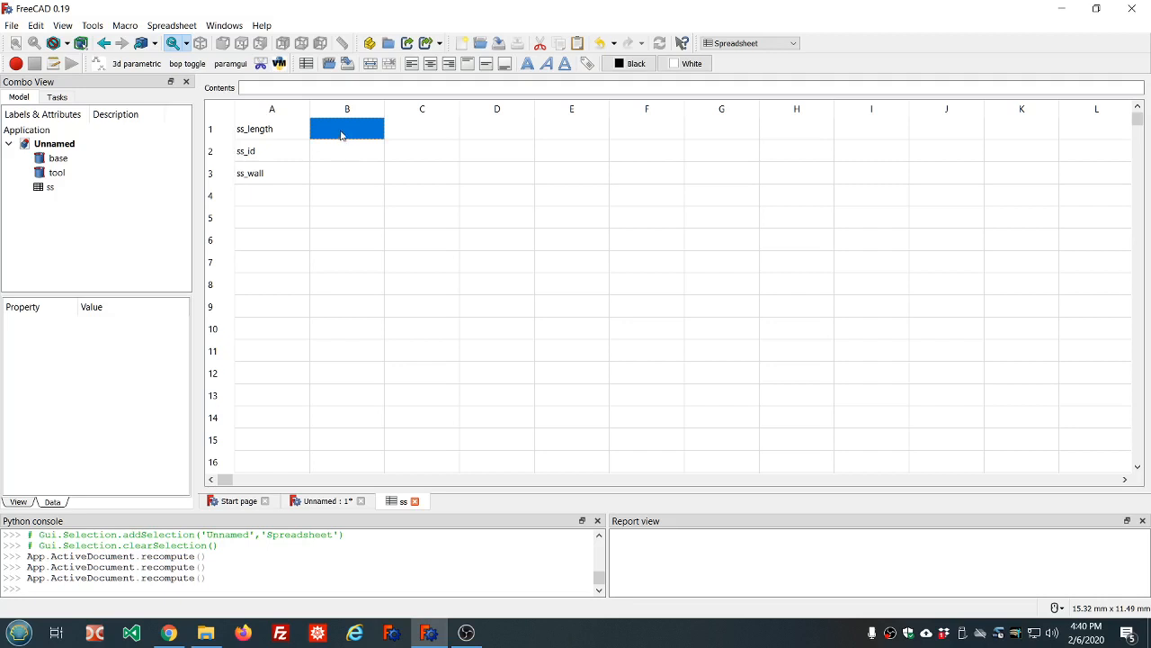
# Give cell B1 the alias ss_length through its Cell properties
pyautogui.rightClick(341, 135)
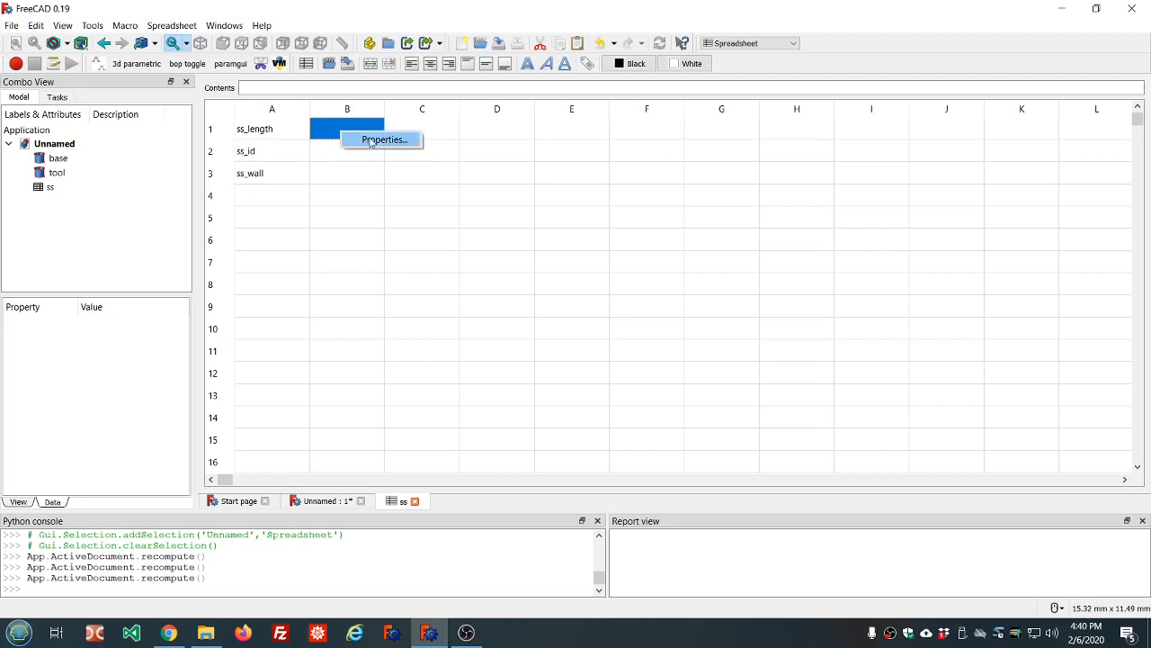
pyautogui.click(372, 142)
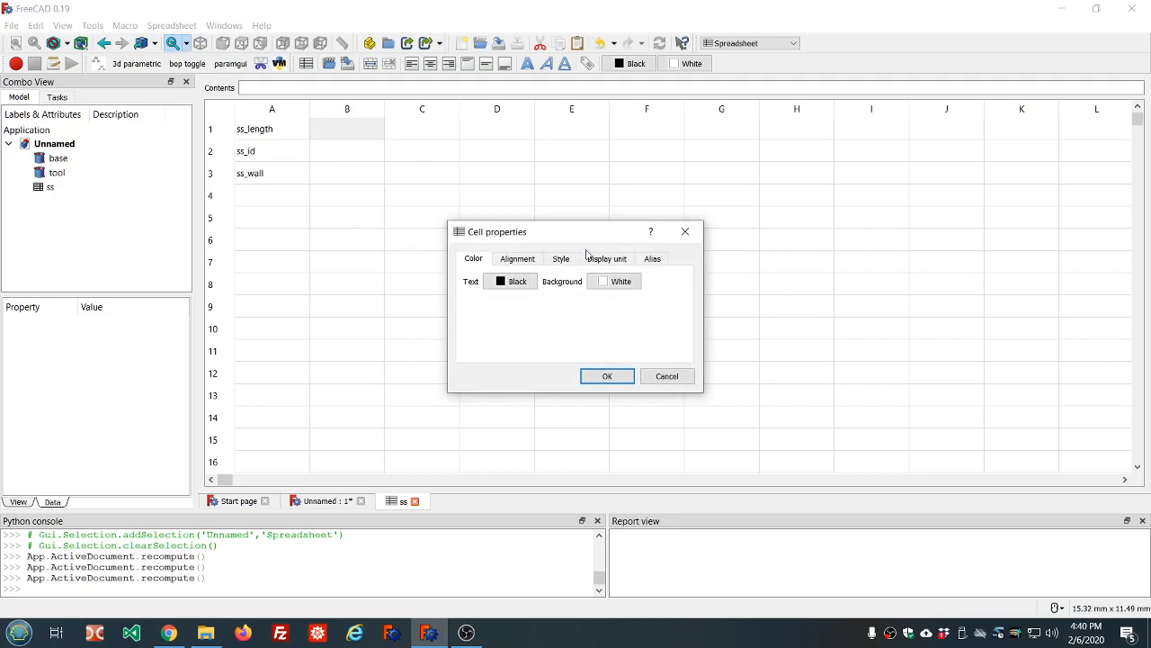
pyautogui.click(653, 261)
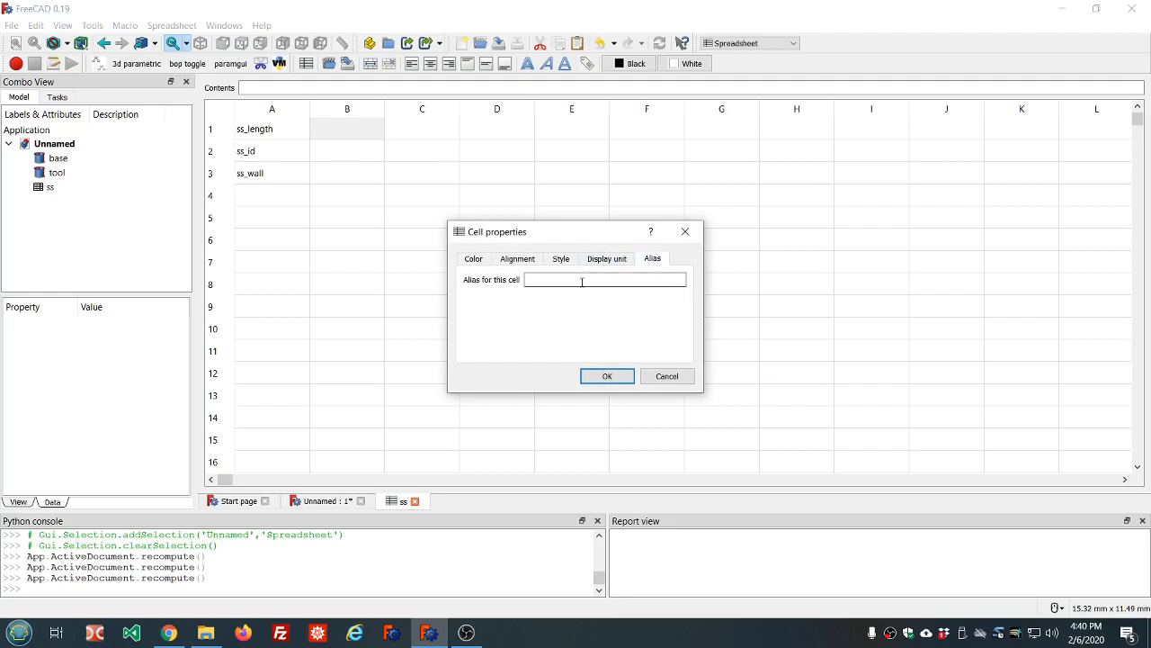
pyautogui.write('s')
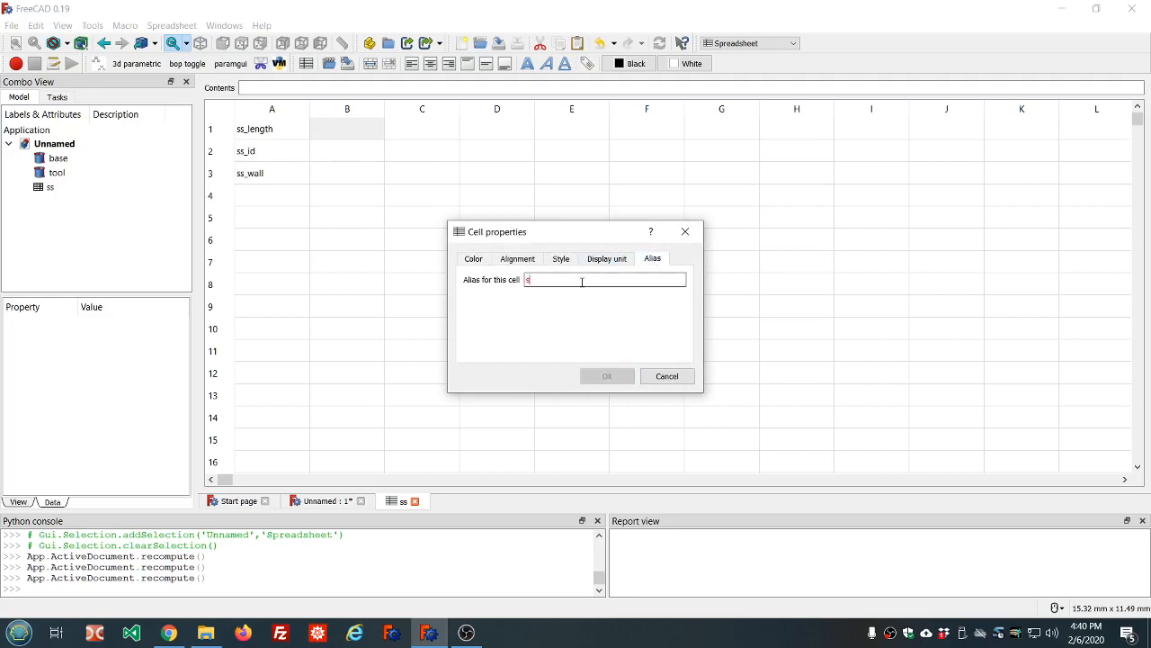
pyautogui.write('s_')
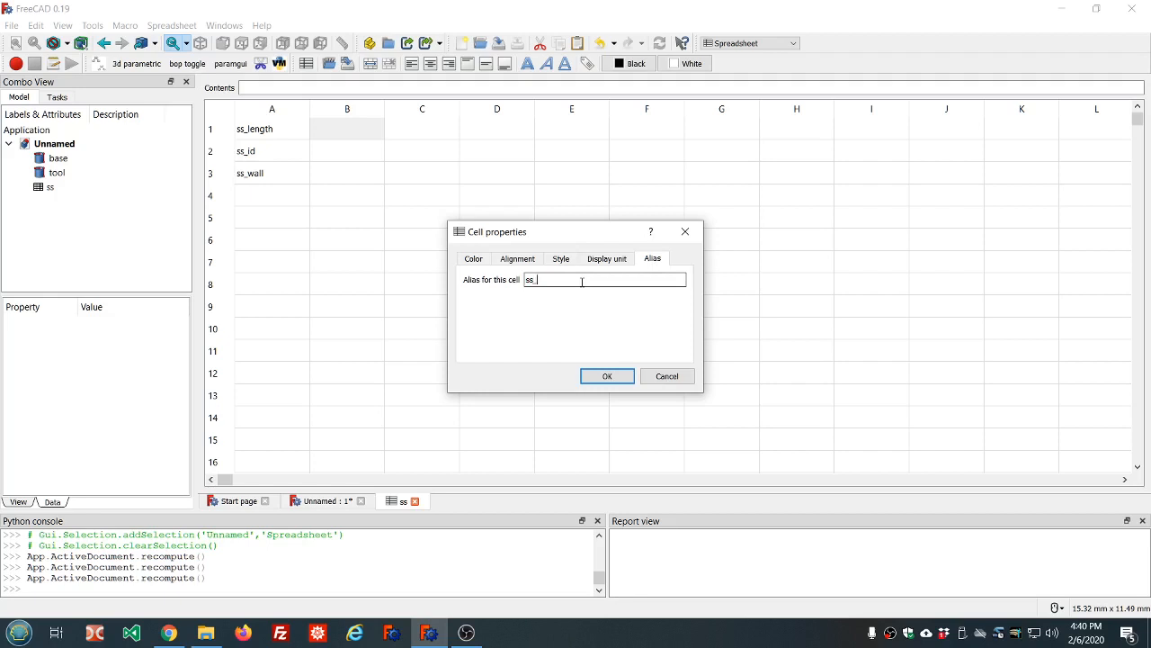
pyautogui.write('length')
pyautogui.click(610, 379)
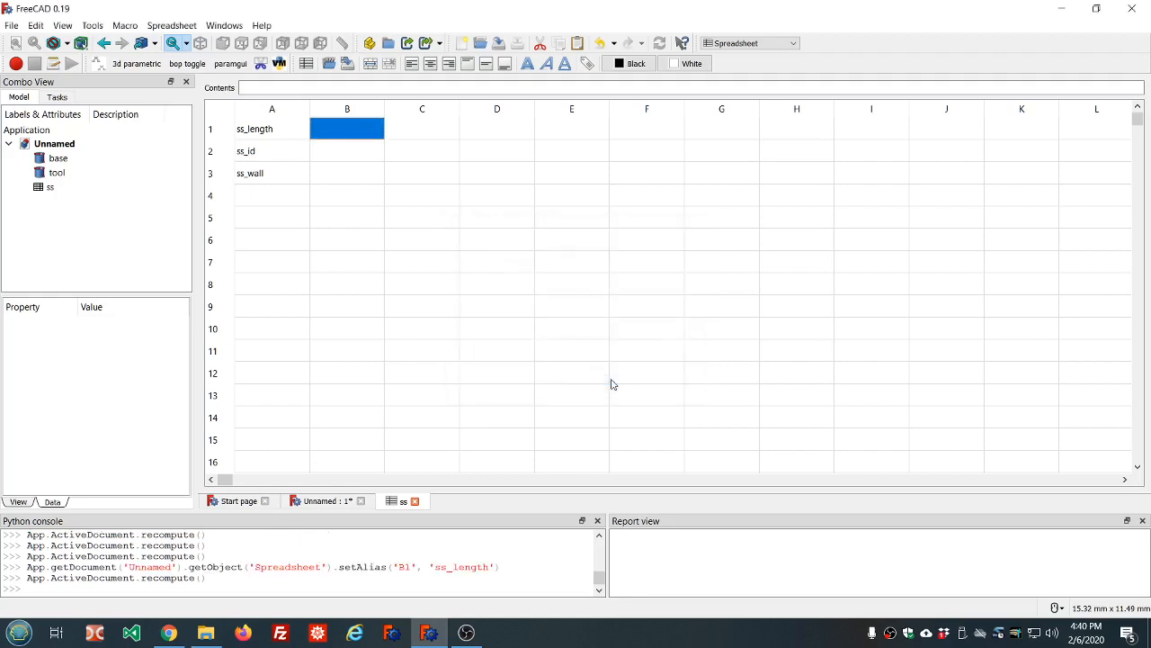
# Select cells around B1 to confirm its yellow alias shading
pyautogui.click(338, 160)
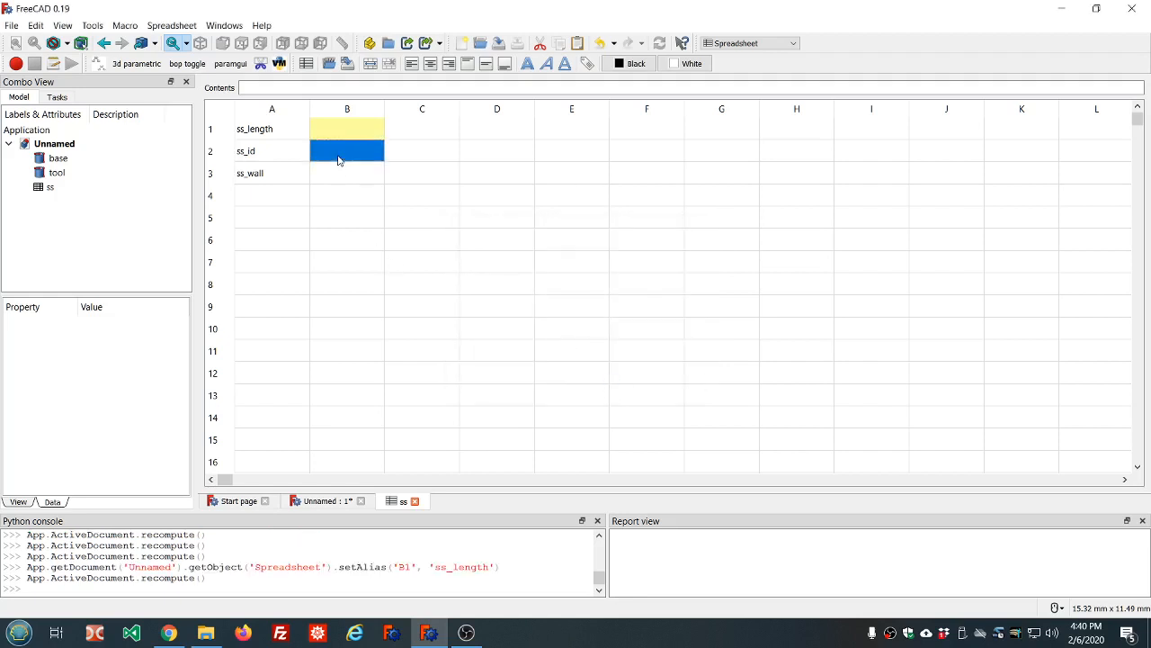
pyautogui.click(364, 241)
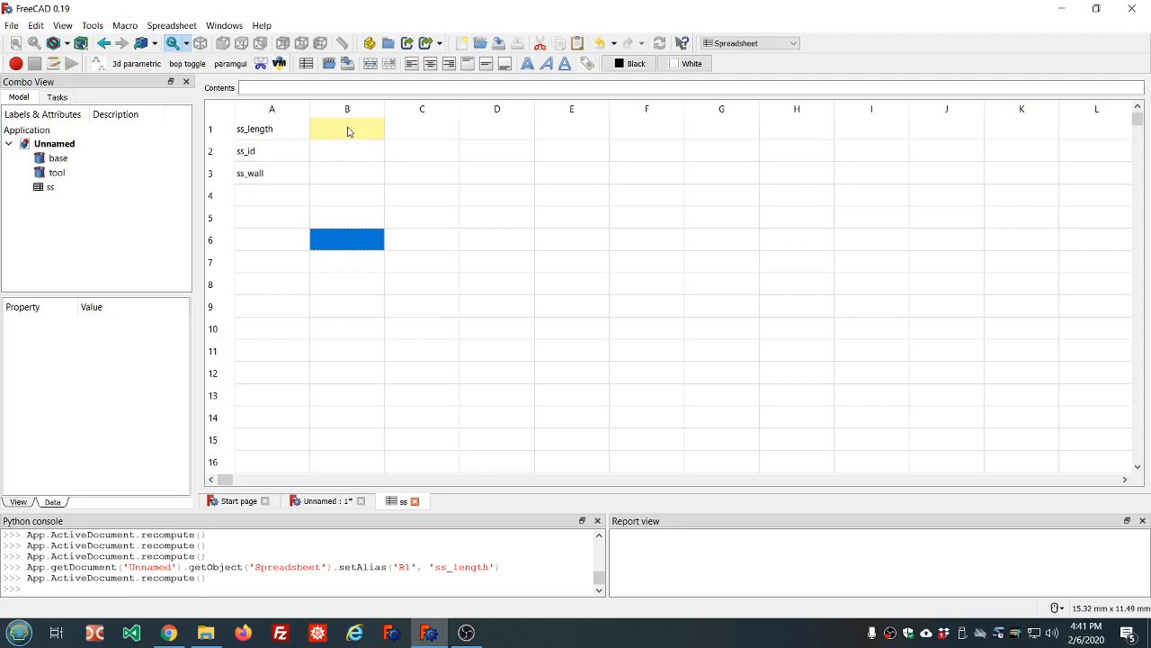
pyautogui.click(263, 134)
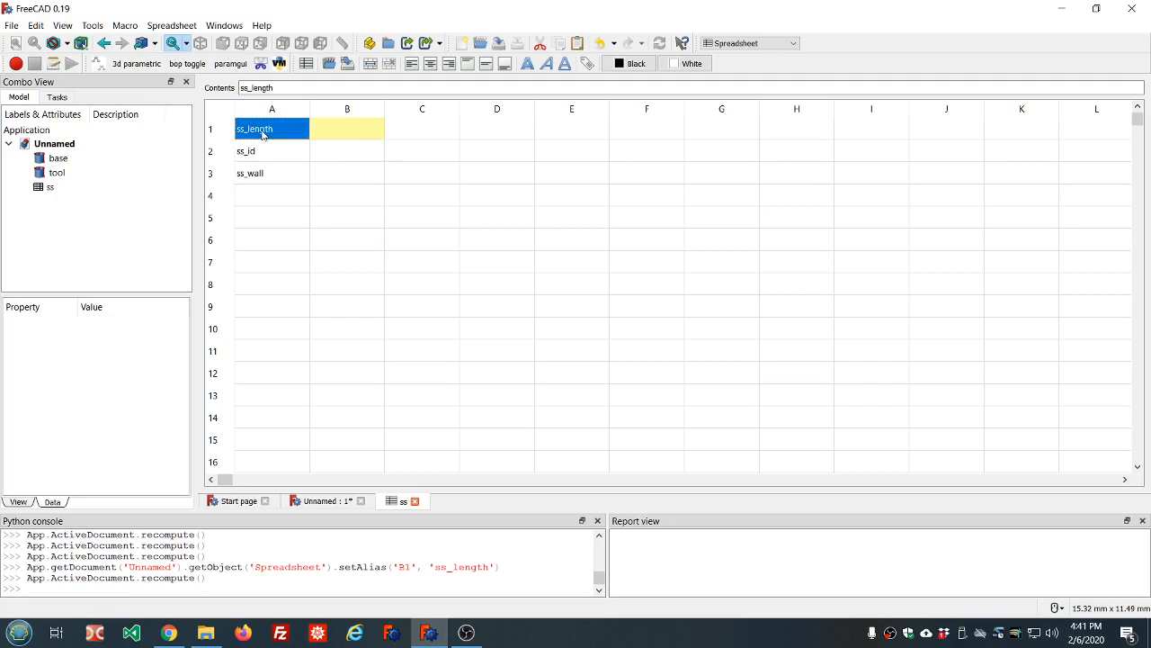
pyautogui.click(342, 132)
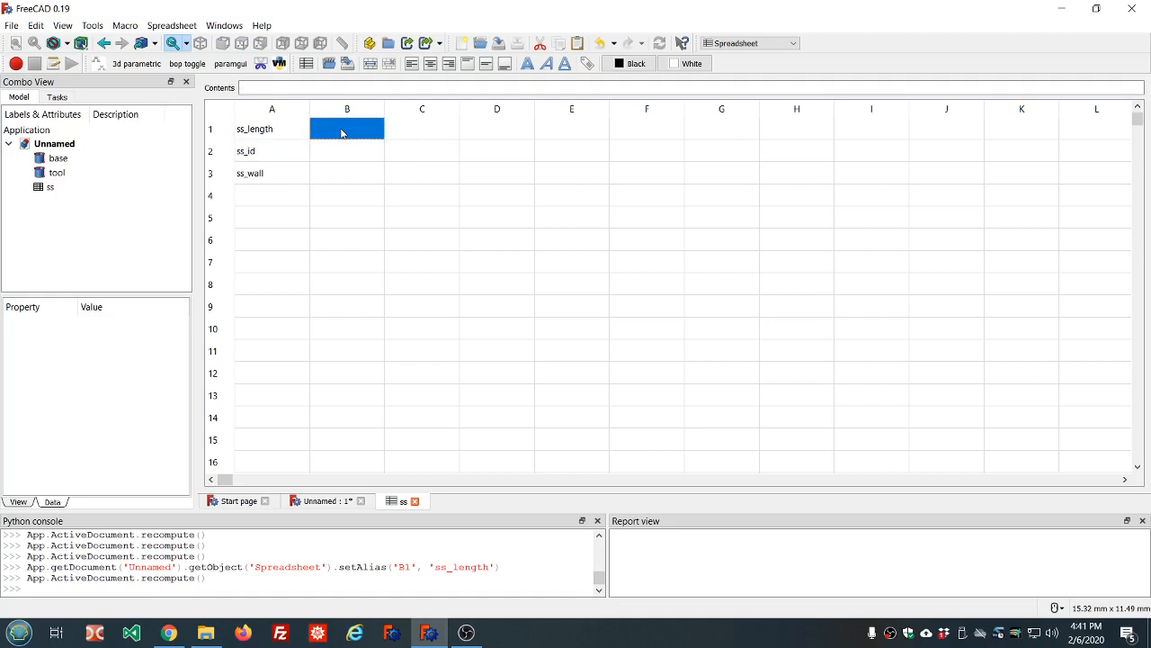
pyautogui.click(256, 160)
pyautogui.click(336, 157)
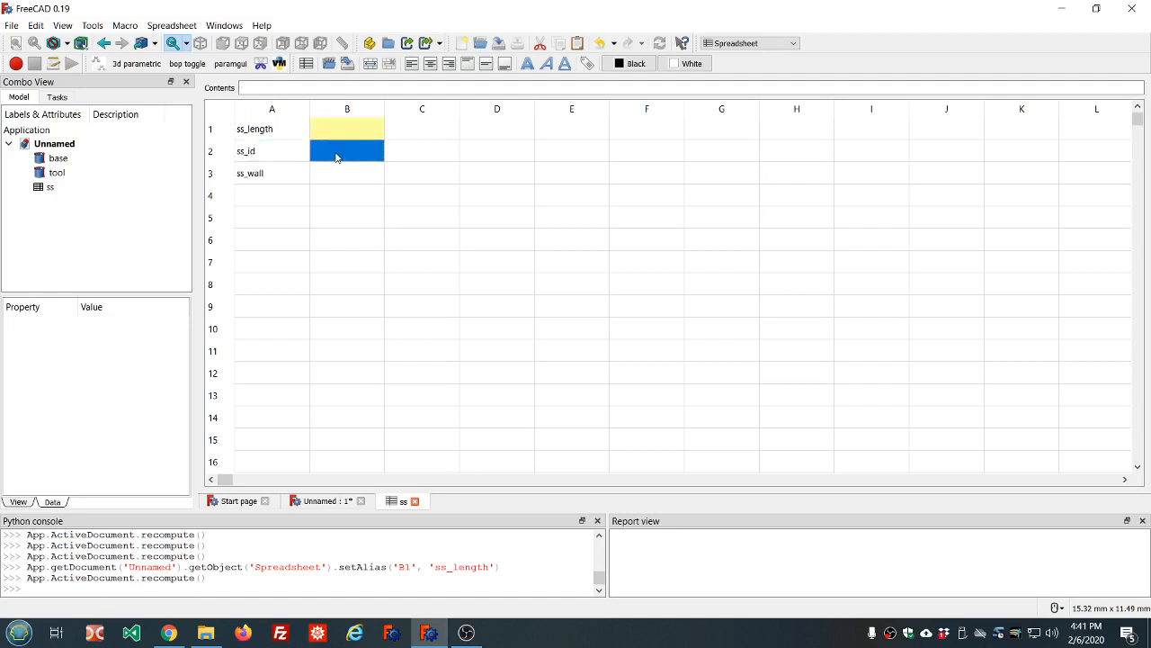
# Assign the alias ss_id to cell B2 in its Cell properties Alias tab
pyautogui.rightClick(336, 158)
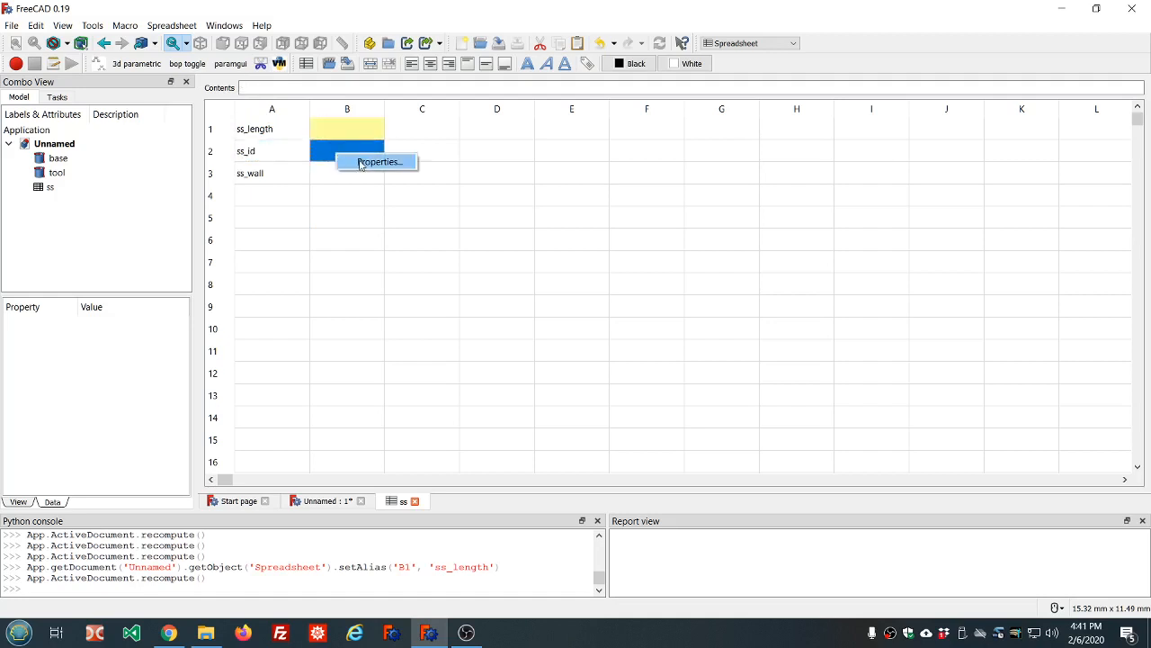
pyautogui.click(361, 163)
pyautogui.click(652, 261)
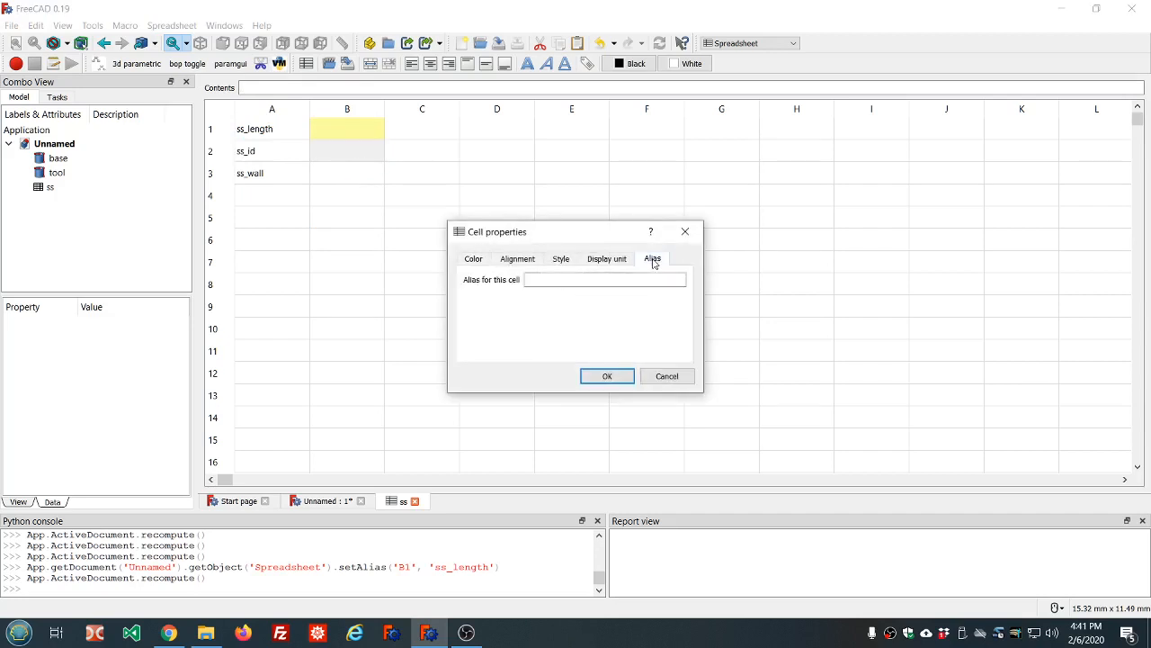
pyautogui.click(629, 278)
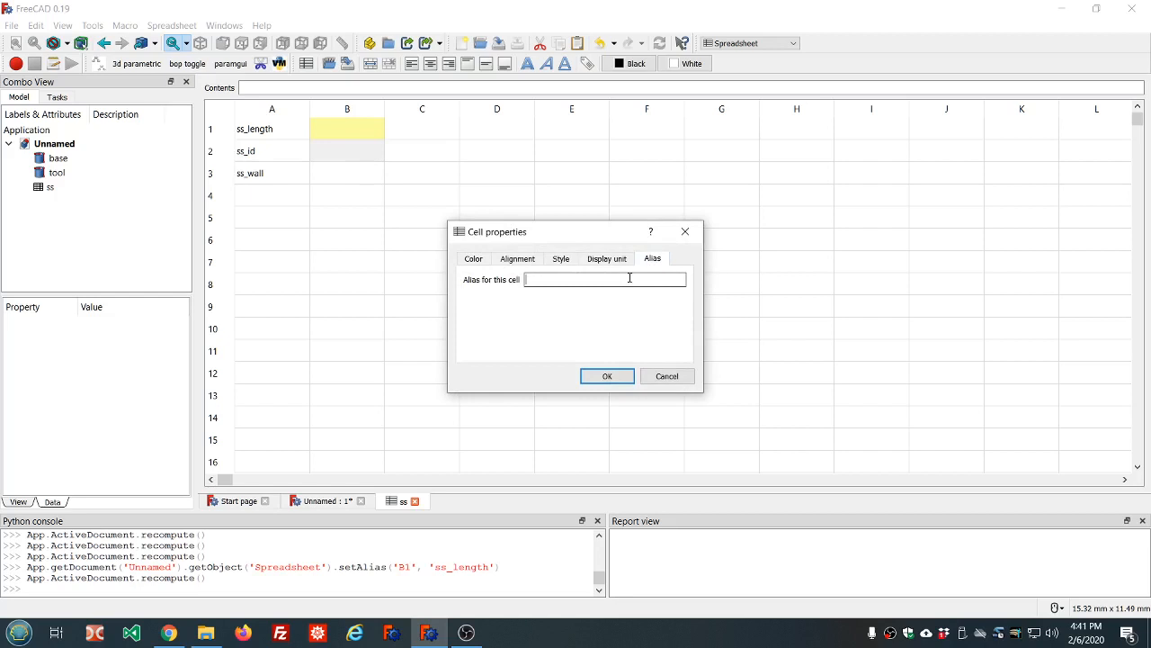
pyautogui.write('ss_id')
pyautogui.click(606, 377)
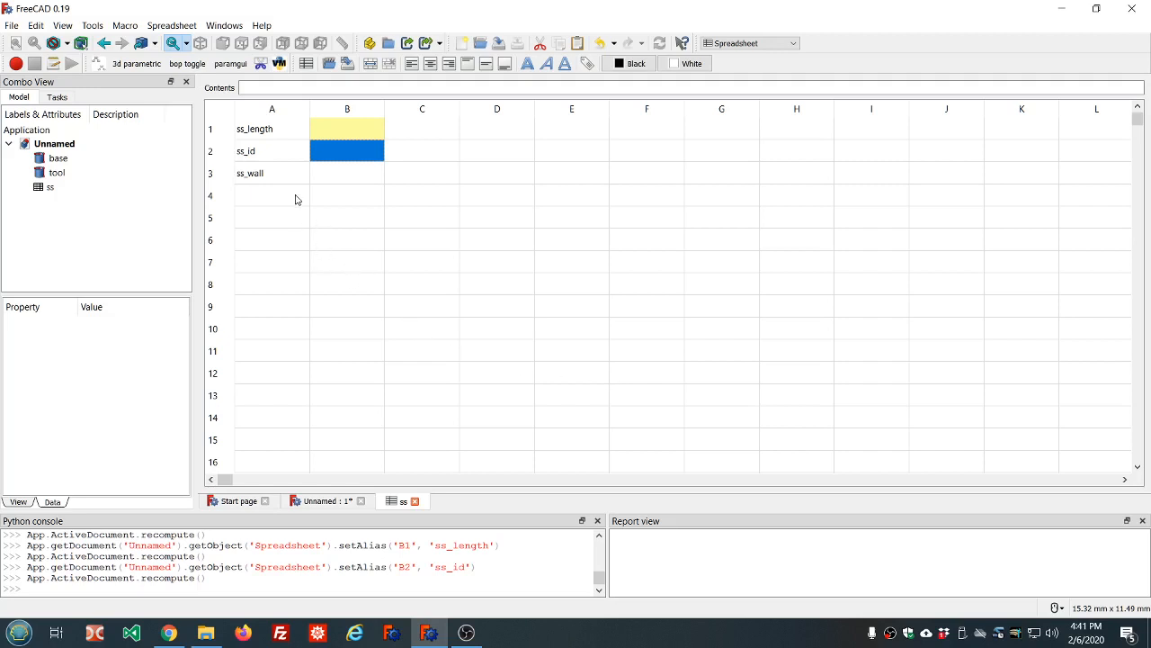
pyautogui.click(321, 172)
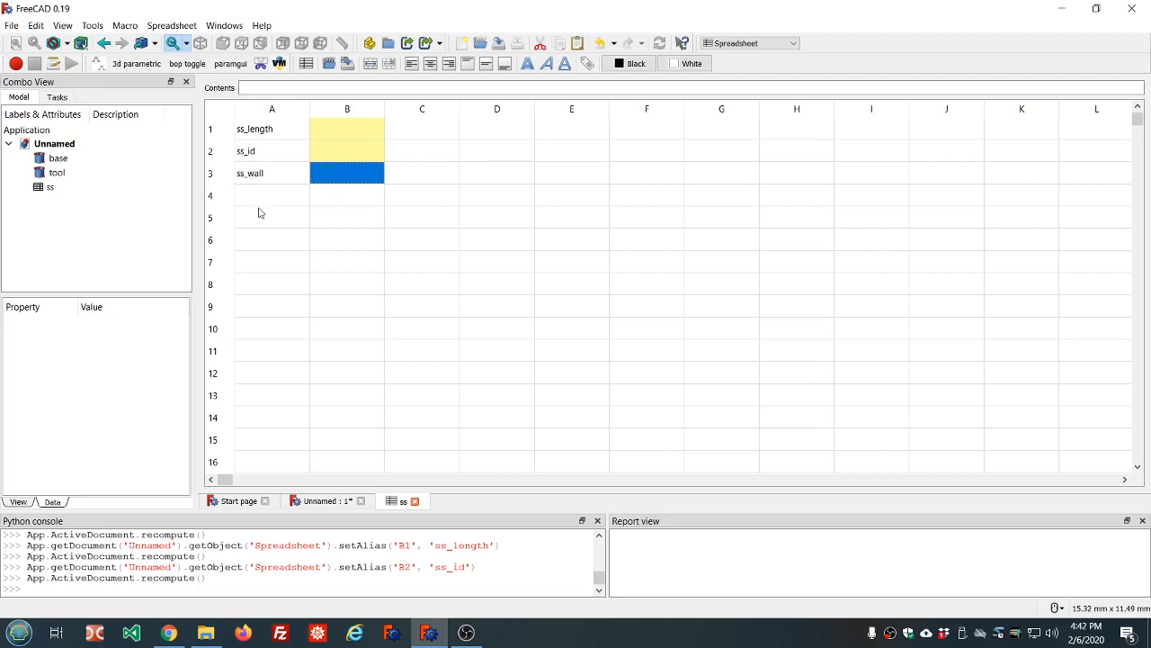
# Select cell B3 and give it the alias ss_wall in Cell properties
pyautogui.click(260, 196)
pyautogui.click(337, 182)
pyautogui.rightClick(338, 182)
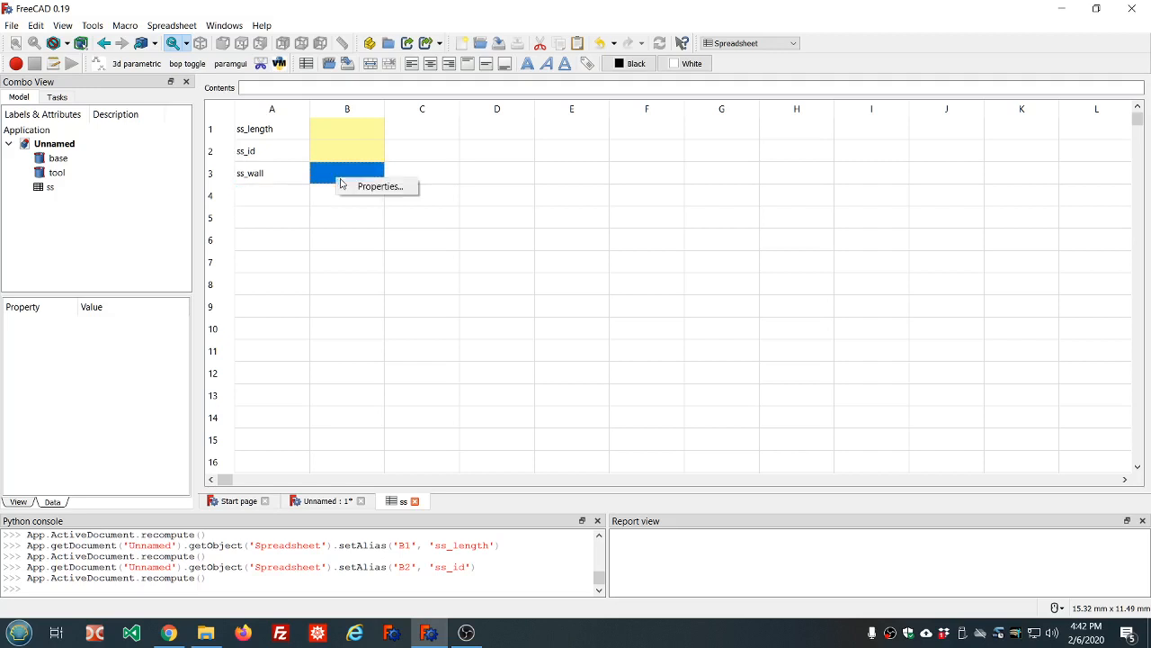
pyautogui.click(365, 190)
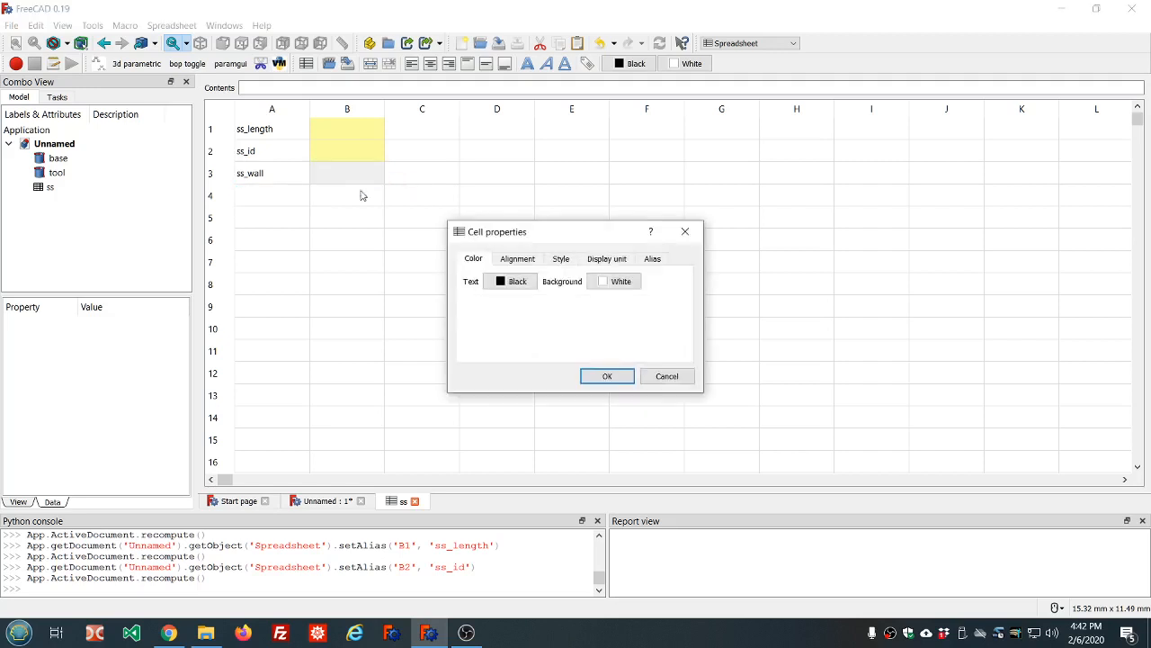
pyautogui.click(608, 259)
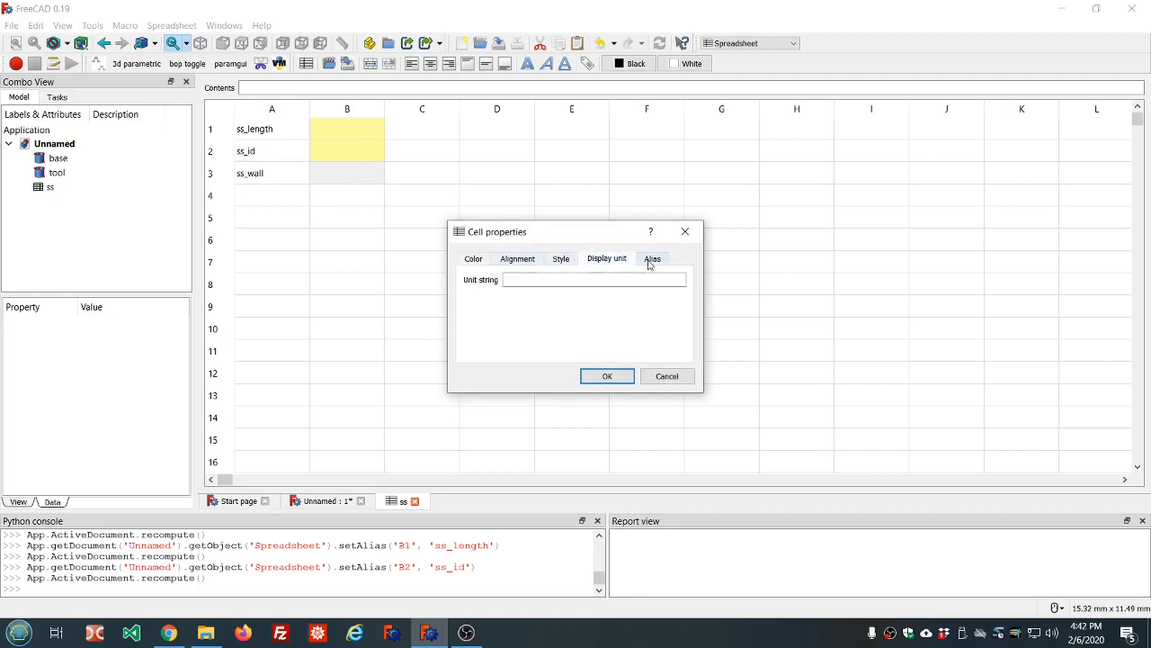
pyautogui.click(651, 259)
pyautogui.click(597, 278)
pyautogui.click(594, 280)
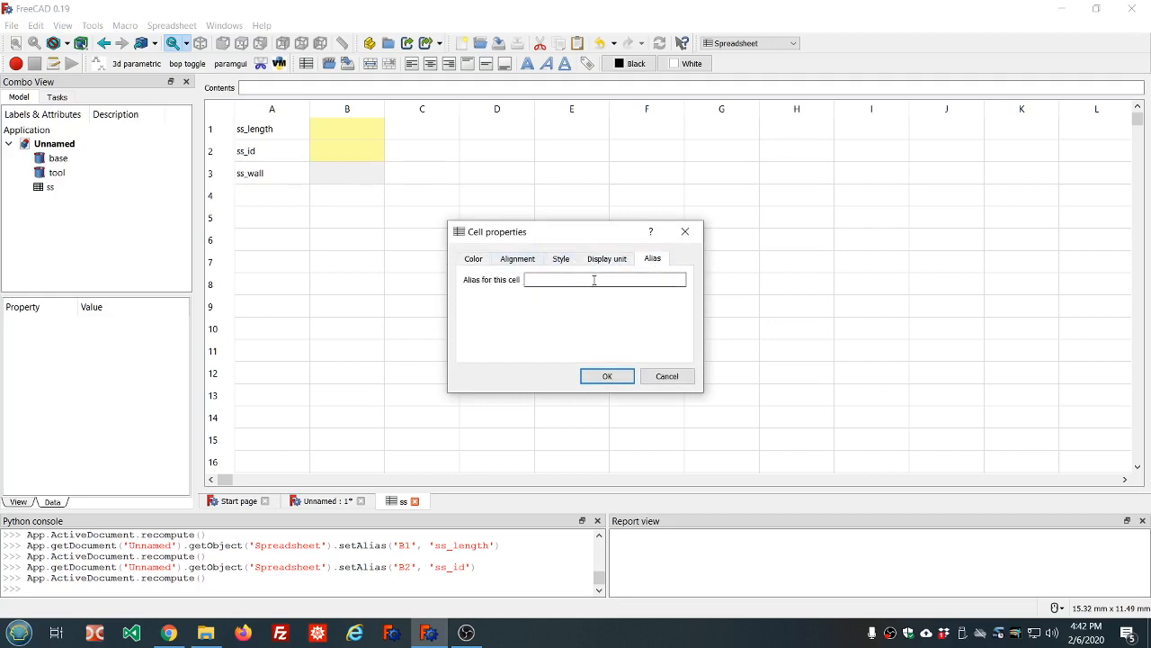
pyautogui.write('ss_wall')
pyautogui.click(602, 376)
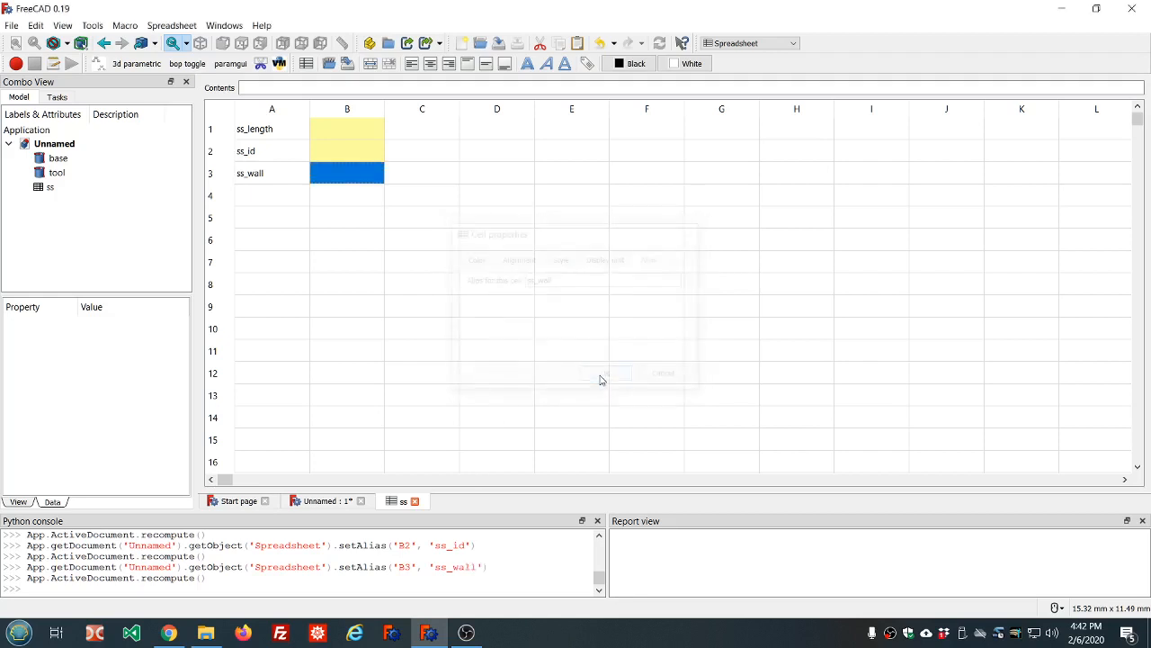
pyautogui.click(347, 265)
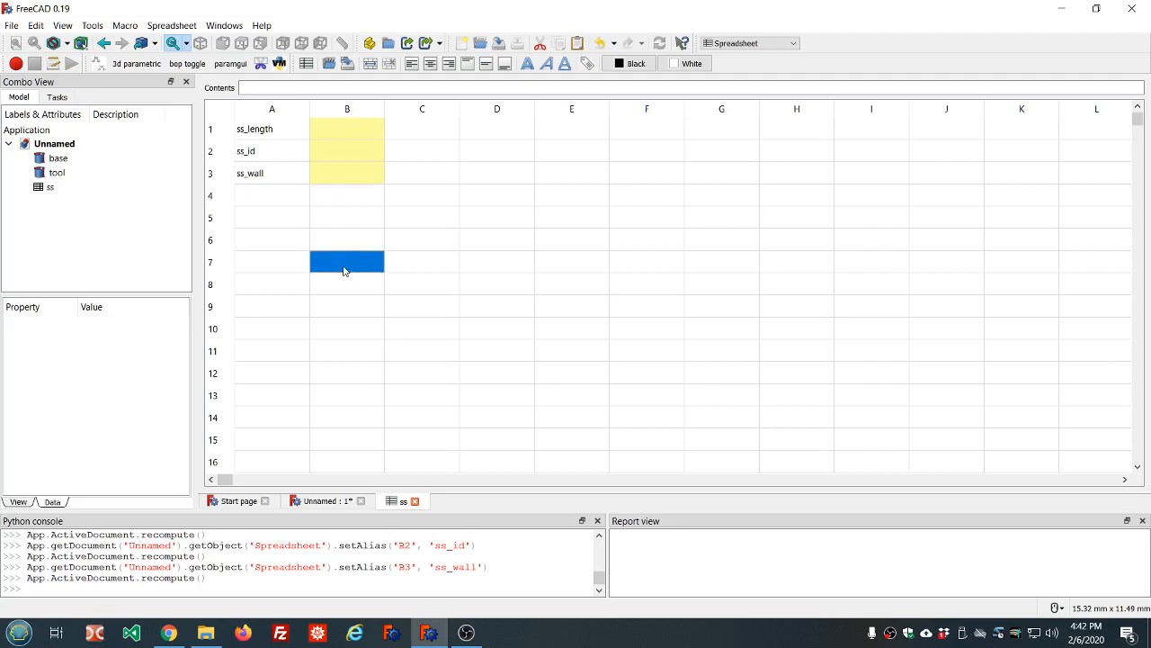
pyautogui.click(333, 128)
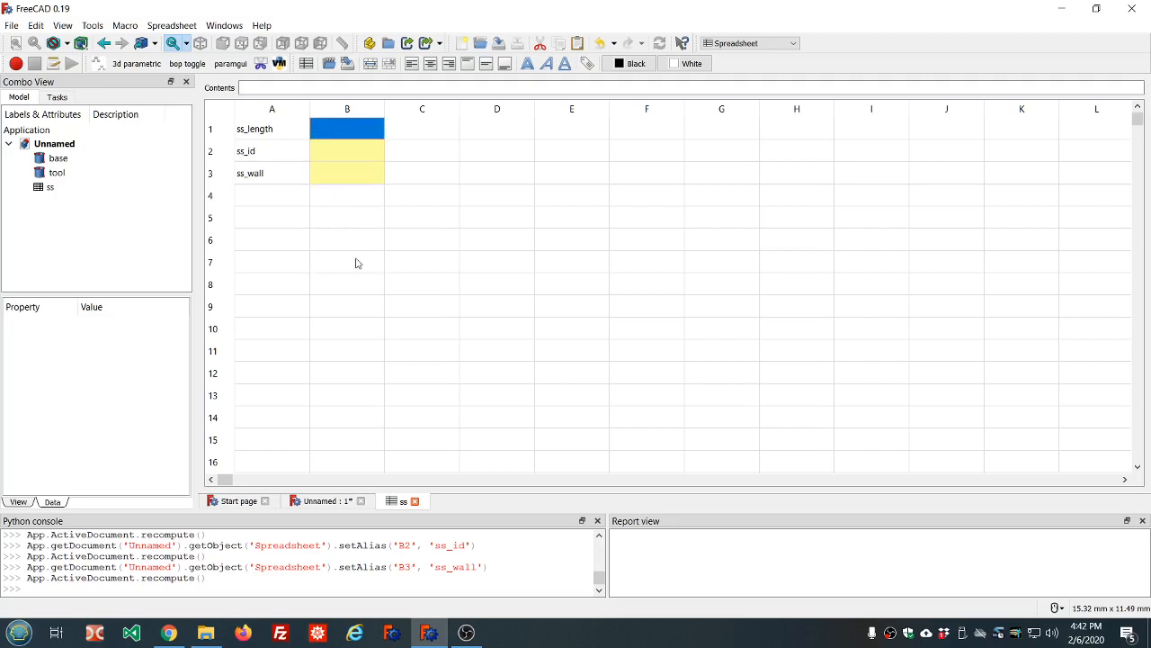
# Type an inch-to-millimetre length formula into B1, first trying (4+1/2)*25.4
pyautogui.write('(4)*25.4')
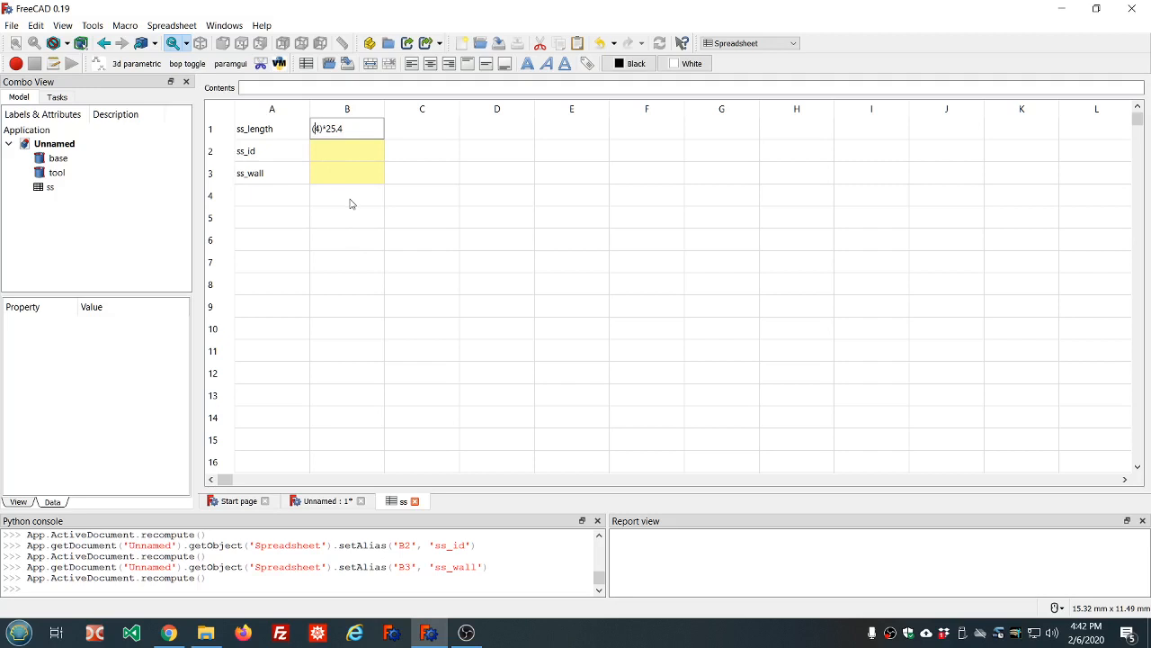
pyautogui.write('+1/2')
pyautogui.moveTo(342, 130); pyautogui.dragTo(246, 133)
pyautogui.write('4+1/2')
pyautogui.click(351, 155)
# Correct B1's formula in the Contents bar to =(4)*25.4, giving 101.6
pyautogui.click(351, 135)
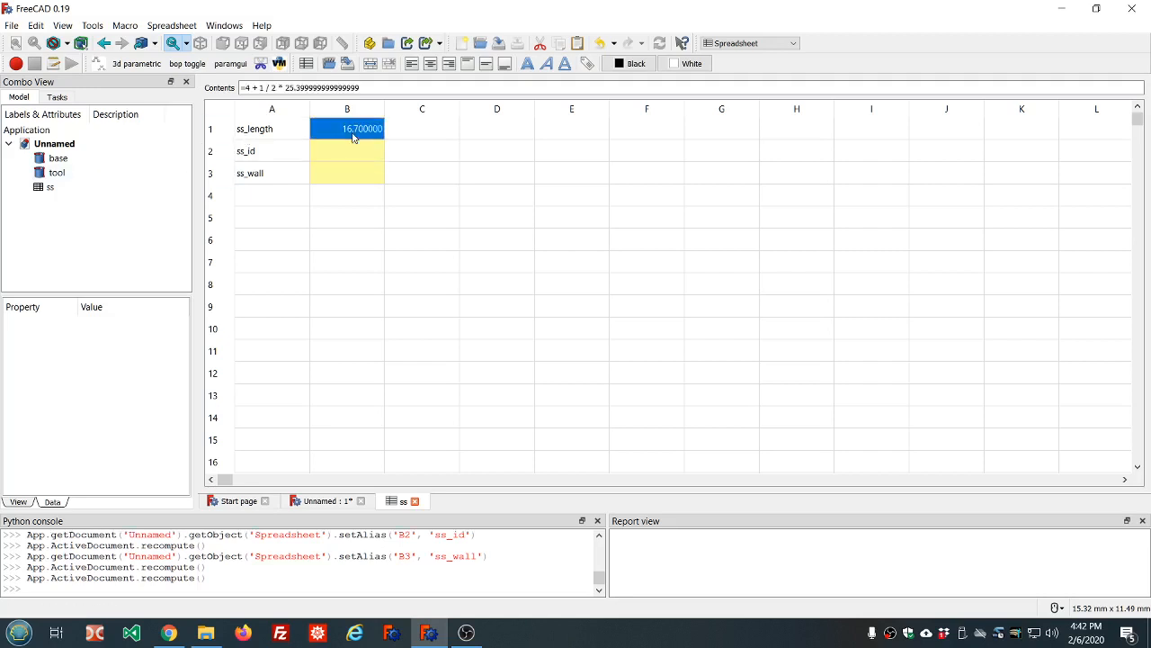
pyautogui.click(247, 88)
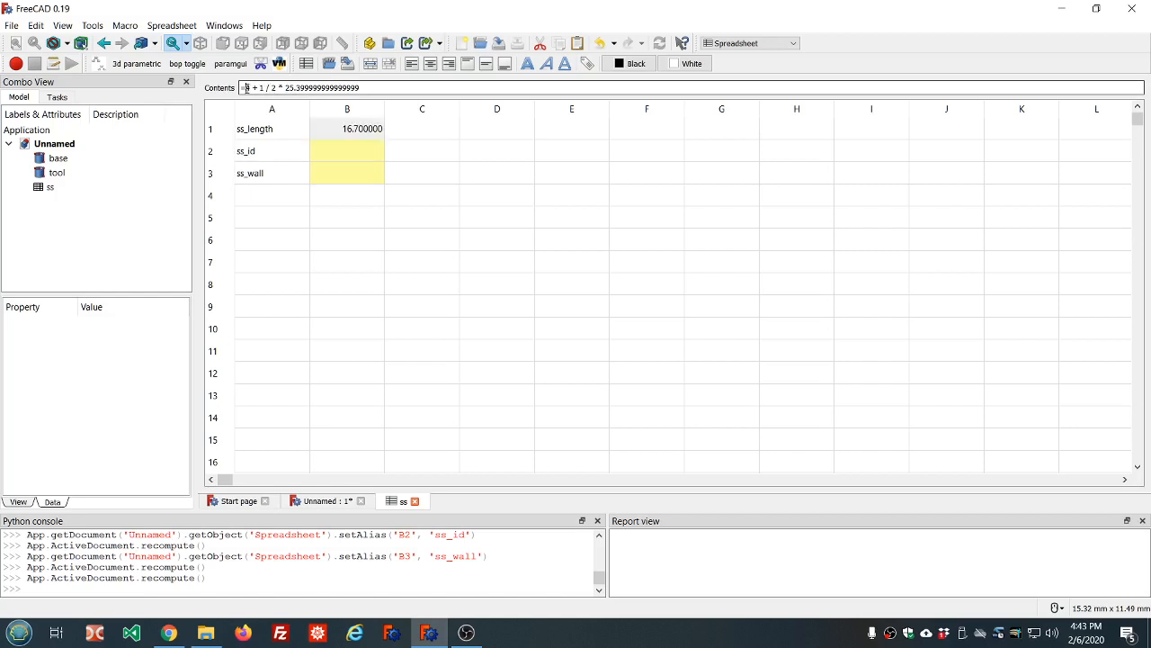
pyautogui.write('(')
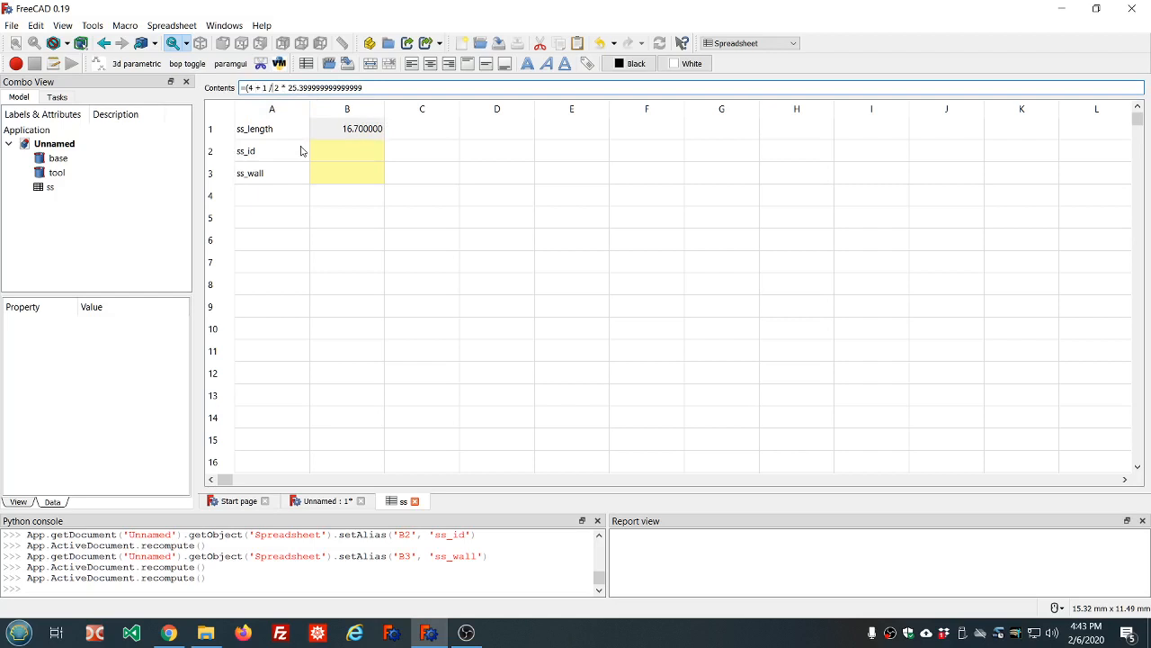
pyautogui.write(')')
pyautogui.press('Return')
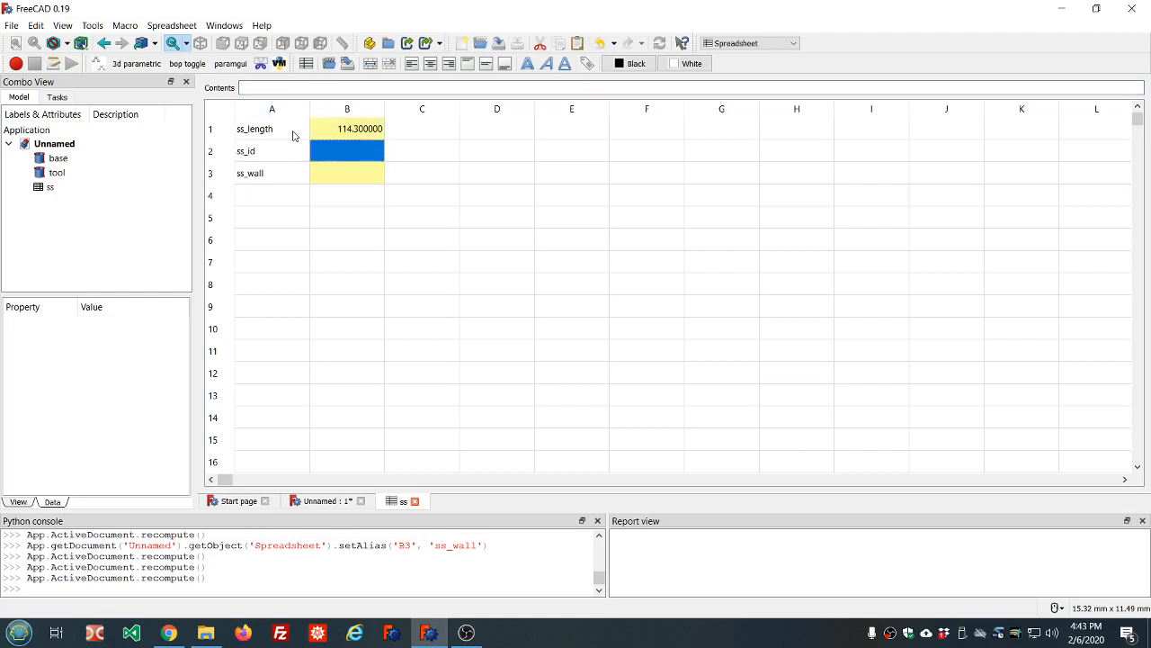
pyautogui.click(316, 137)
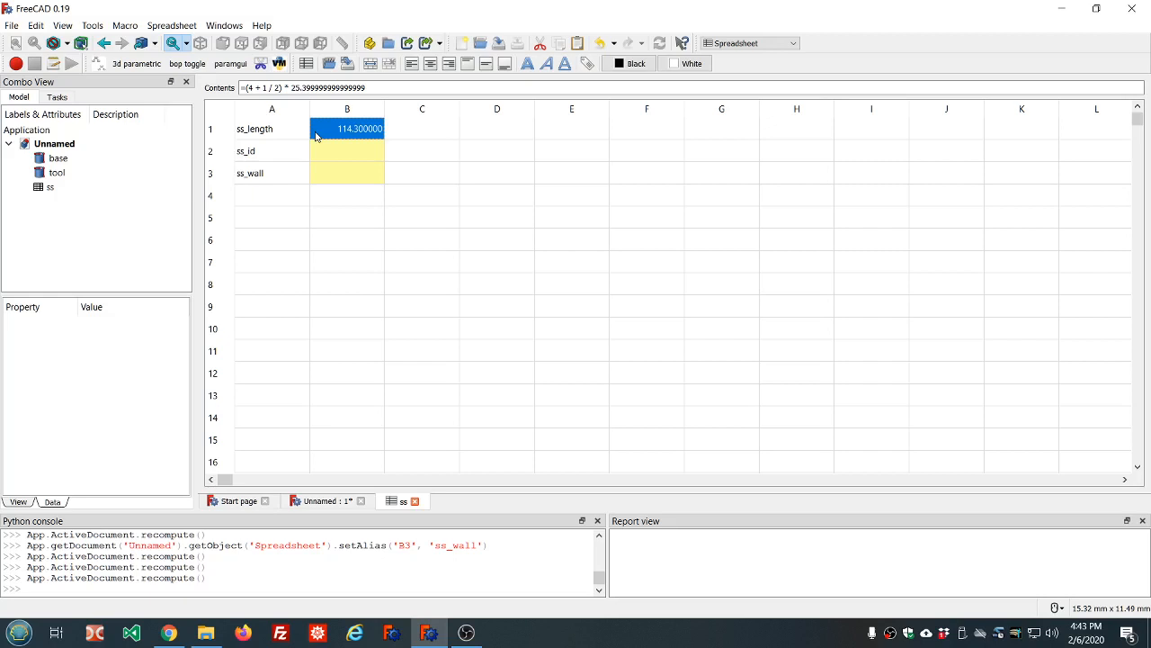
pyautogui.click(266, 87)
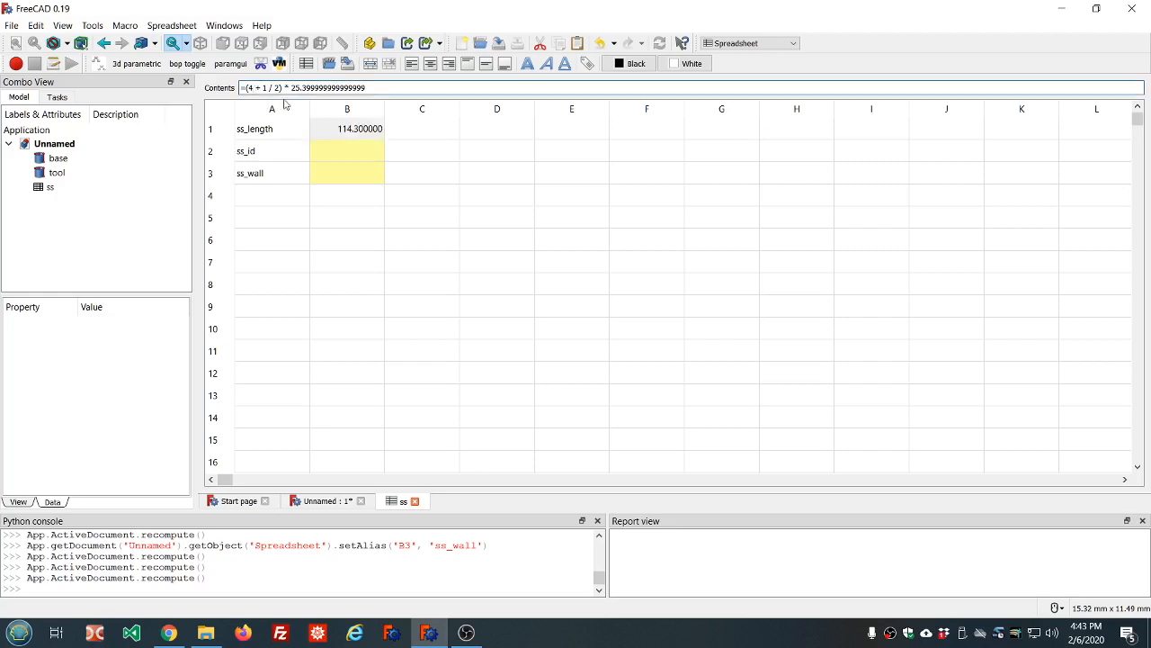
pyautogui.press('Delete')
pyautogui.press('Delete')
pyautogui.press('Delete')
pyautogui.press('Delete')
pyautogui.press('Delete')
pyautogui.press('Delete')
pyautogui.press('Delete')
pyautogui.press('Delete')
pyautogui.press('Return')
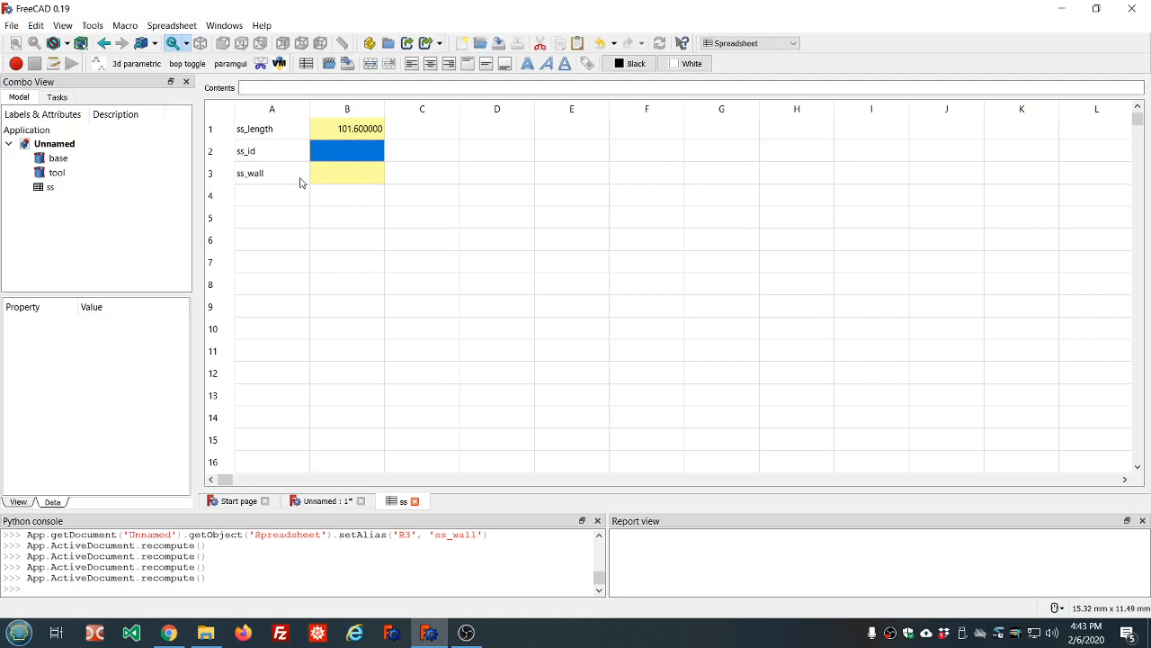
# Enter (1)*25.4 in B2 and (1/8)*25.4 in B3
pyautogui.write('(1)')
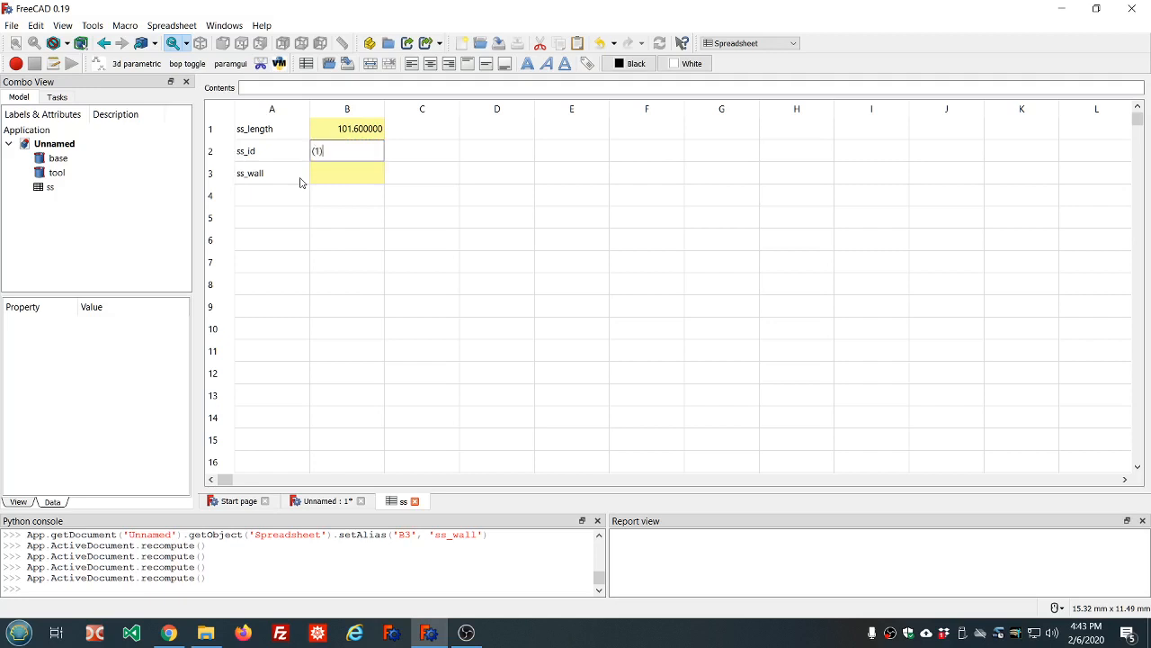
pyautogui.write('*25.4')
pyautogui.press('Return')
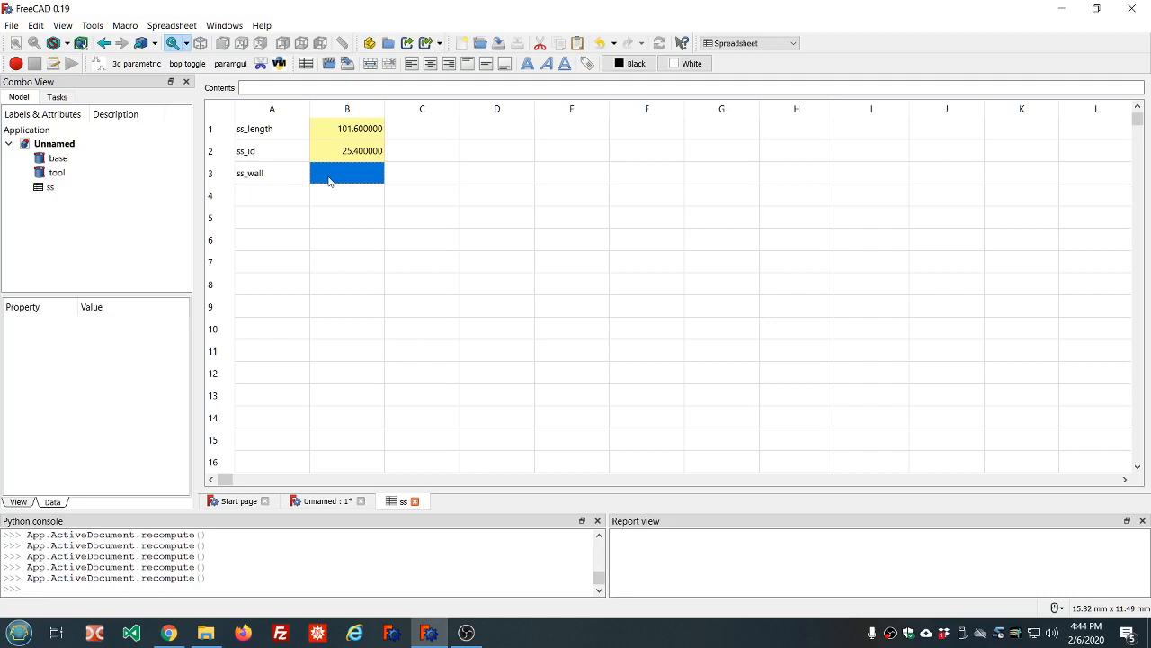
pyautogui.doubleClick(329, 180)
pyautogui.write('(1/8"')
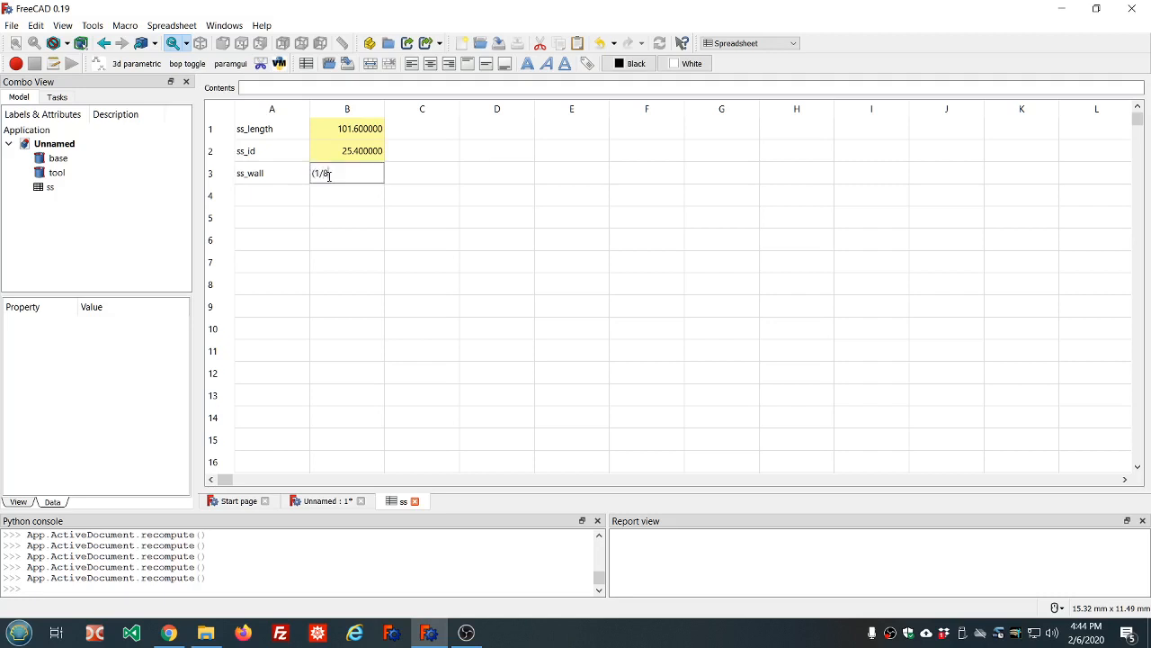
pyautogui.write(')*25.4')
pyautogui.press('Return')
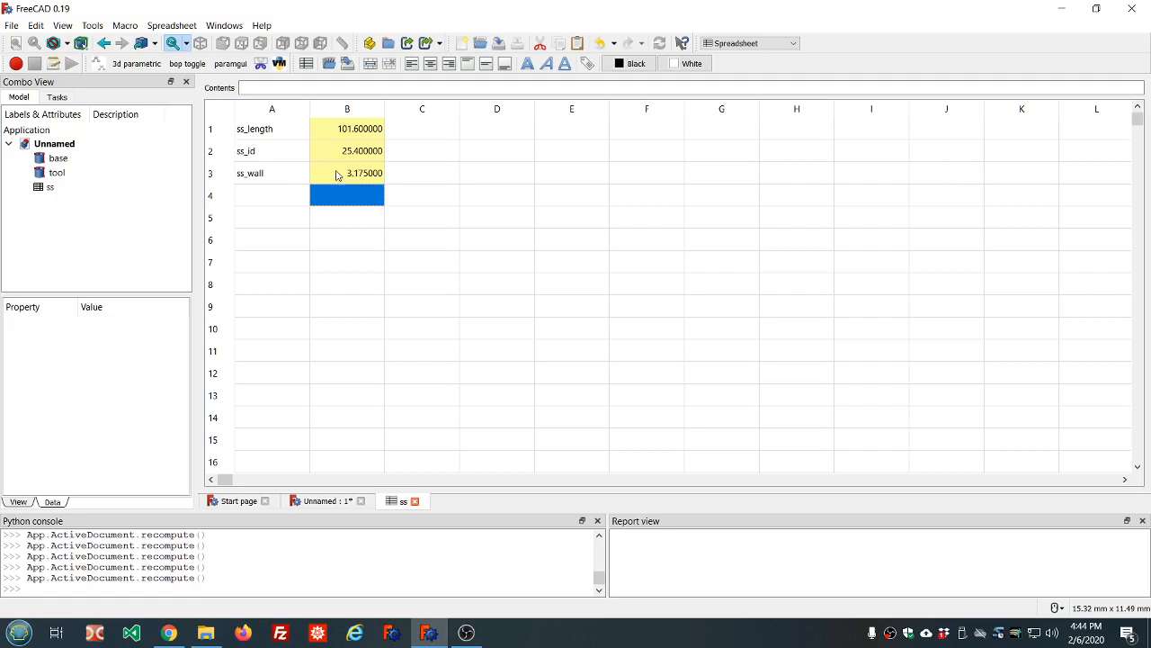
# Select B1, B2 and B3 in turn to check their formulas
pyautogui.click(336, 175)
pyautogui.click(343, 155)
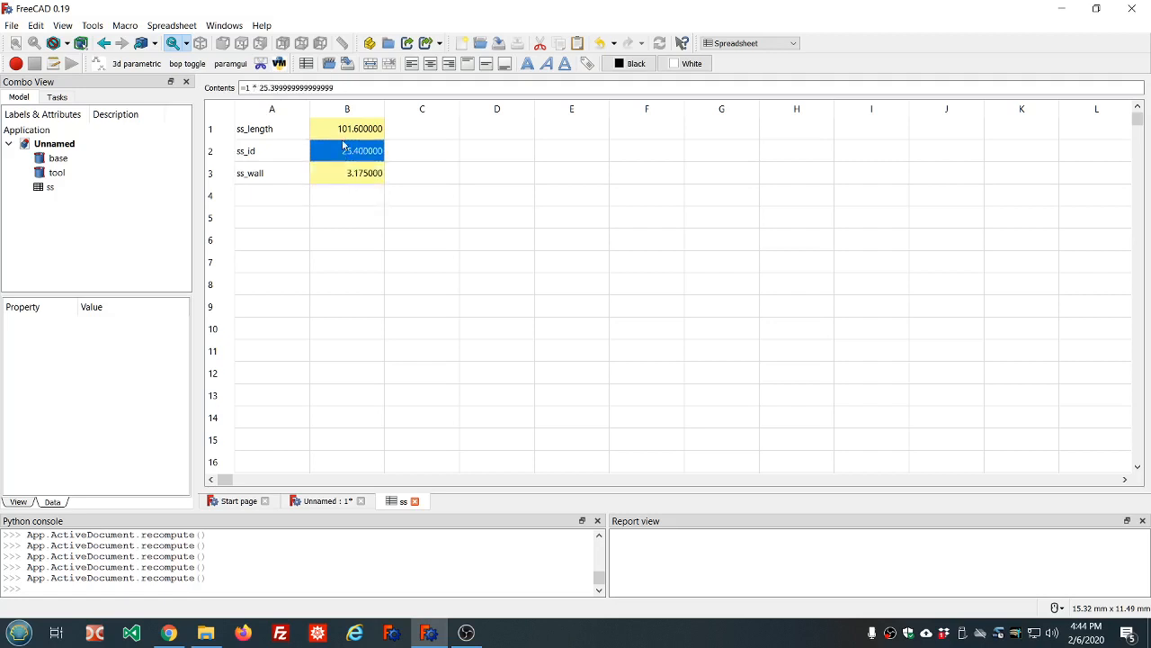
pyautogui.click(345, 130)
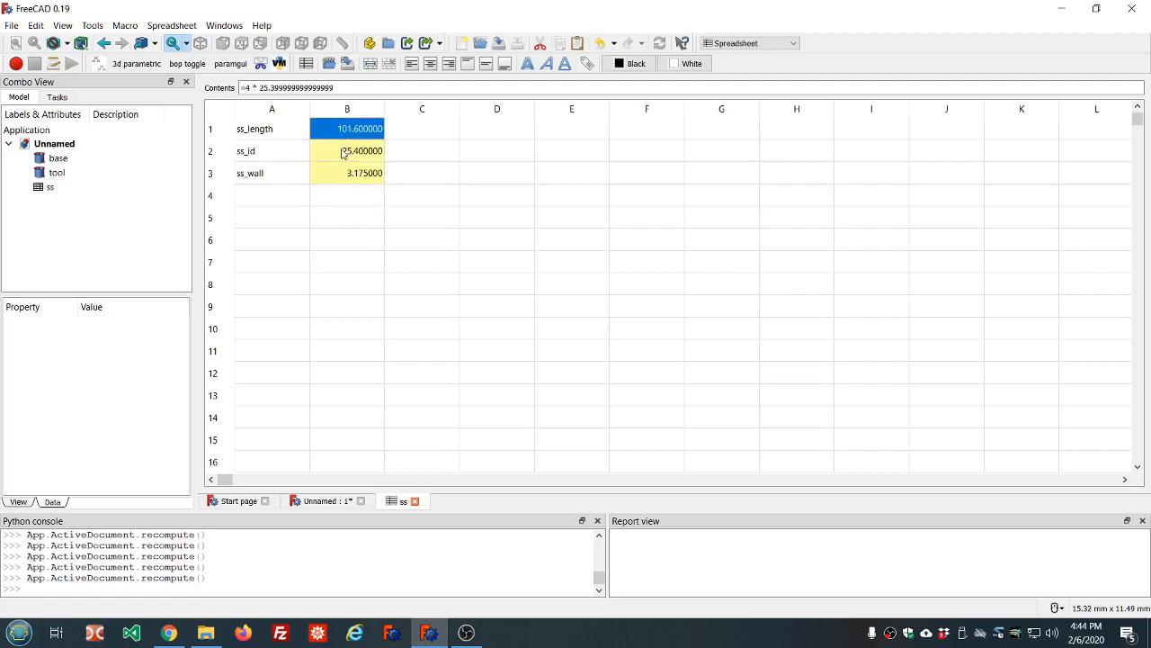
pyautogui.click(345, 151)
pyautogui.click(246, 88)
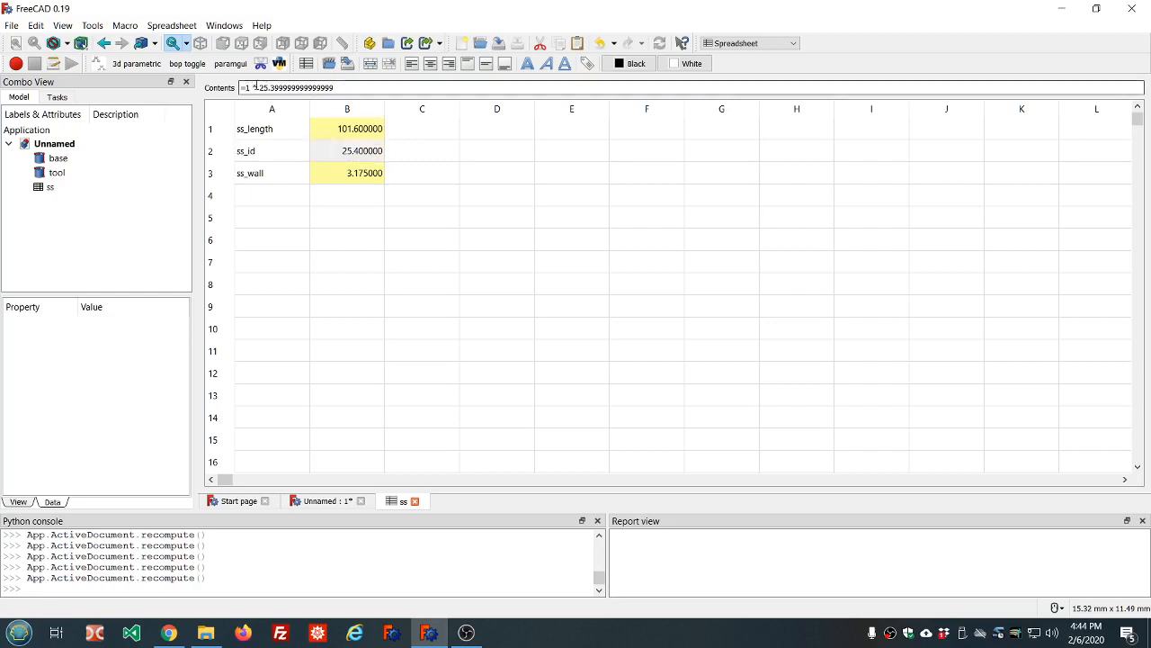
pyautogui.click(333, 157)
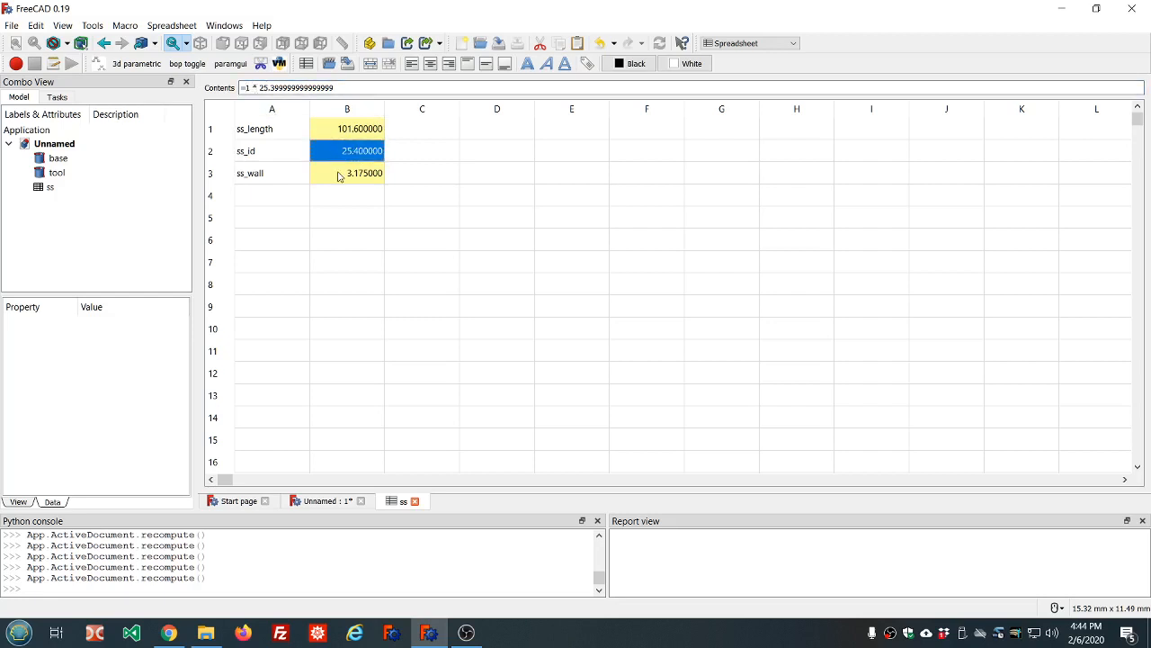
pyautogui.click(338, 174)
pyautogui.click(292, 196)
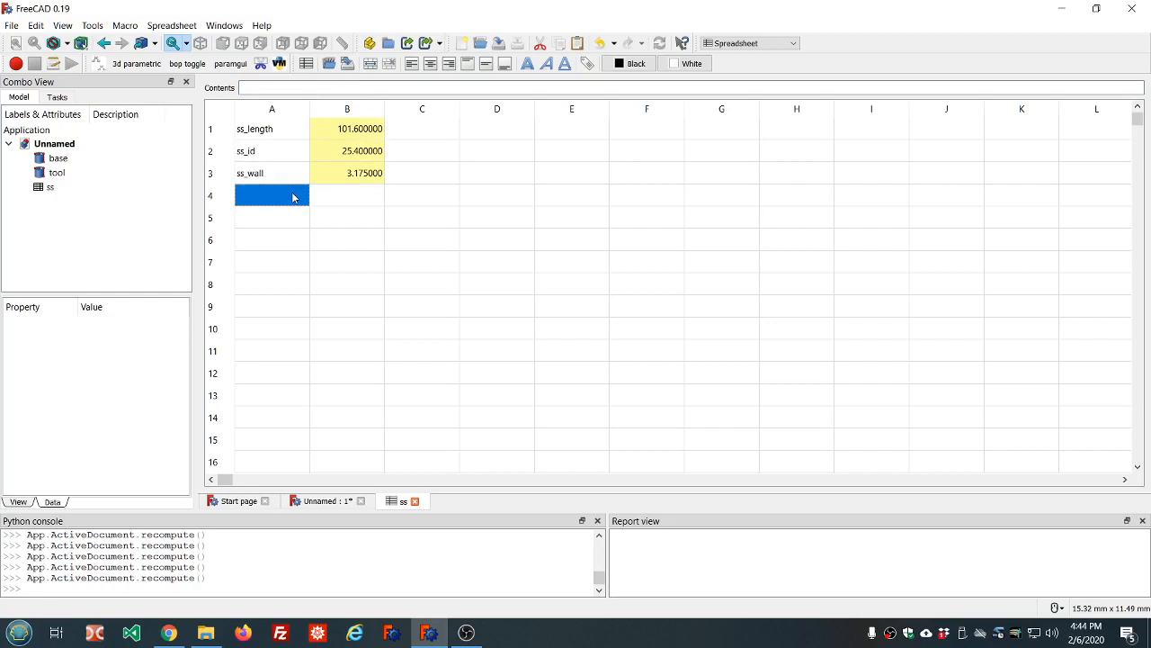
# Select the base cylinder and start editing its 3 mm Radius property
pyautogui.click(76, 164)
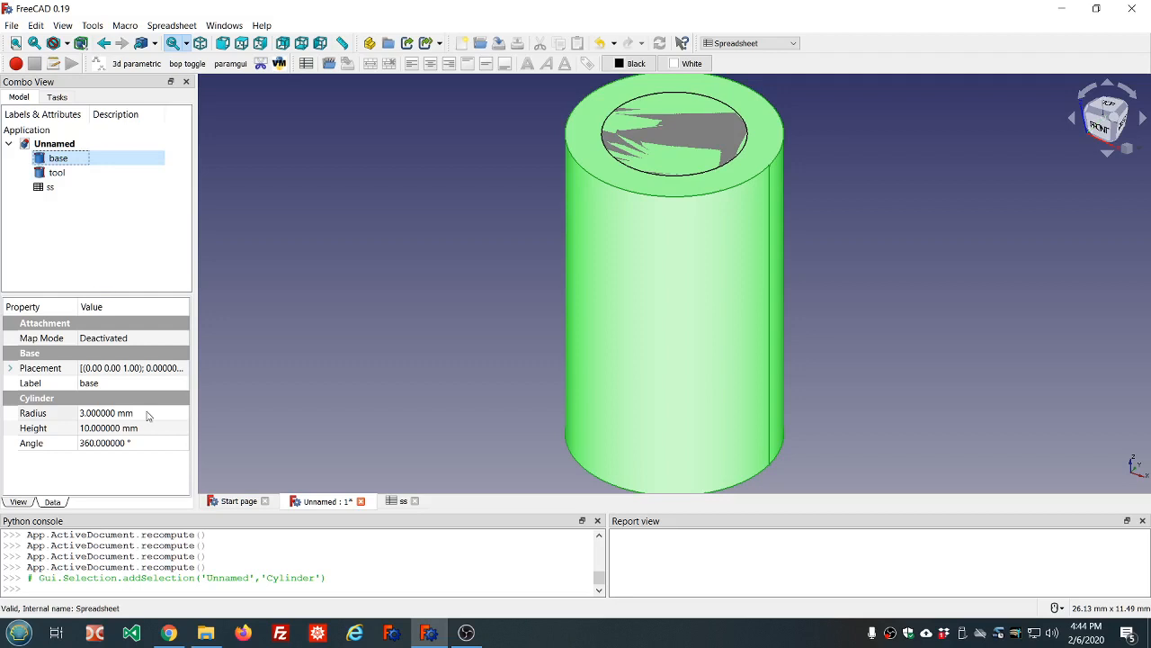
pyautogui.click(149, 414)
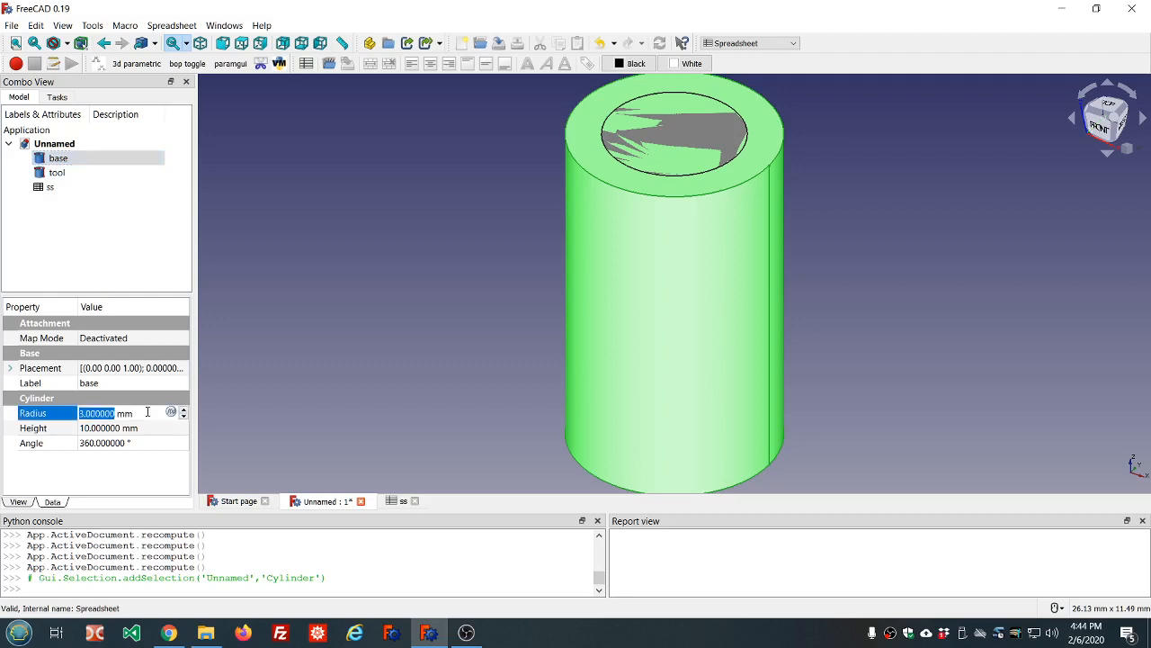
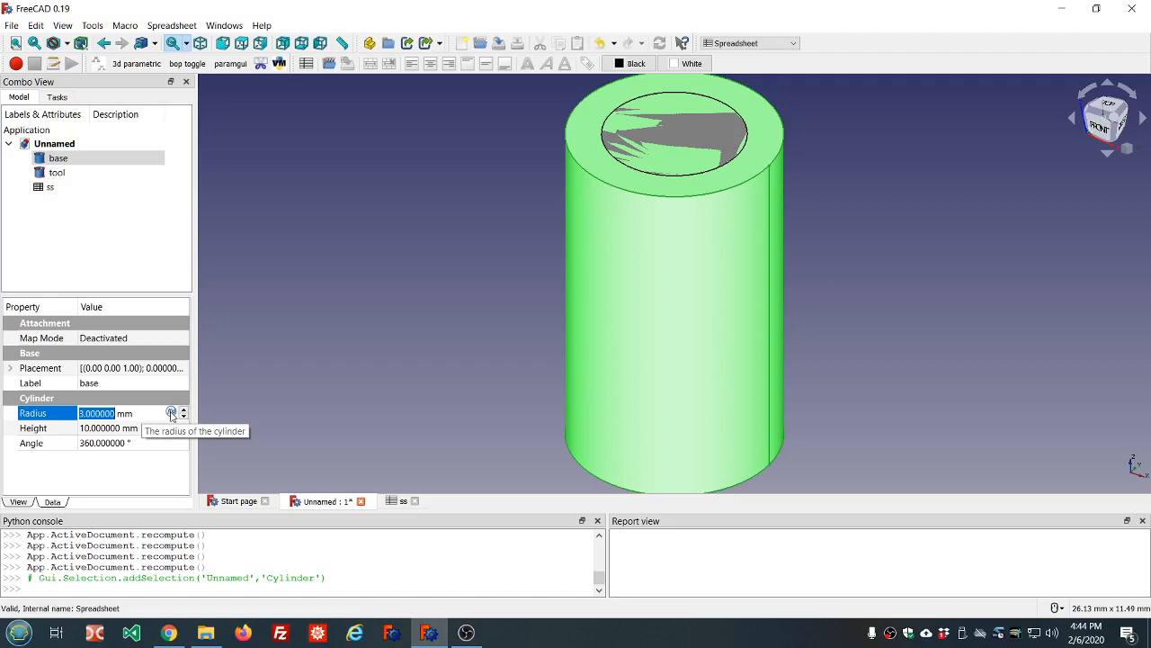
# Open the Formula editor for the base cylinder's 3 mm Radius property
pyautogui.click(171, 413)
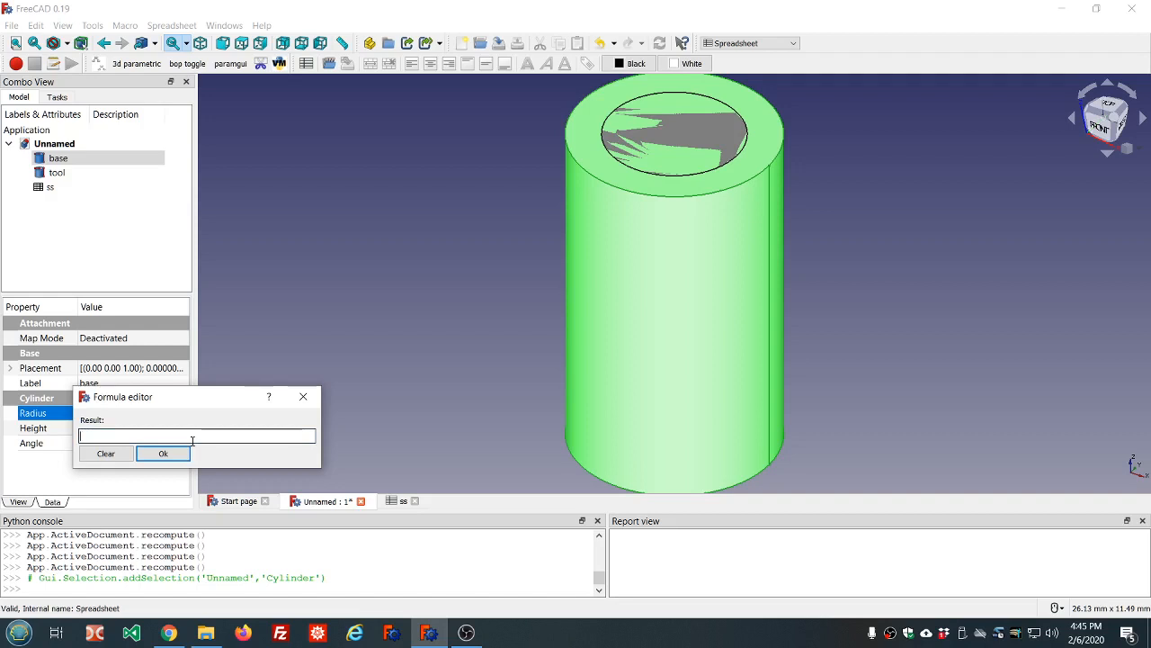
# Set the base cylinder's Radius expression to ss.ss_id/2 + ss.ss_wall
pyautogui.write('ss.ss')
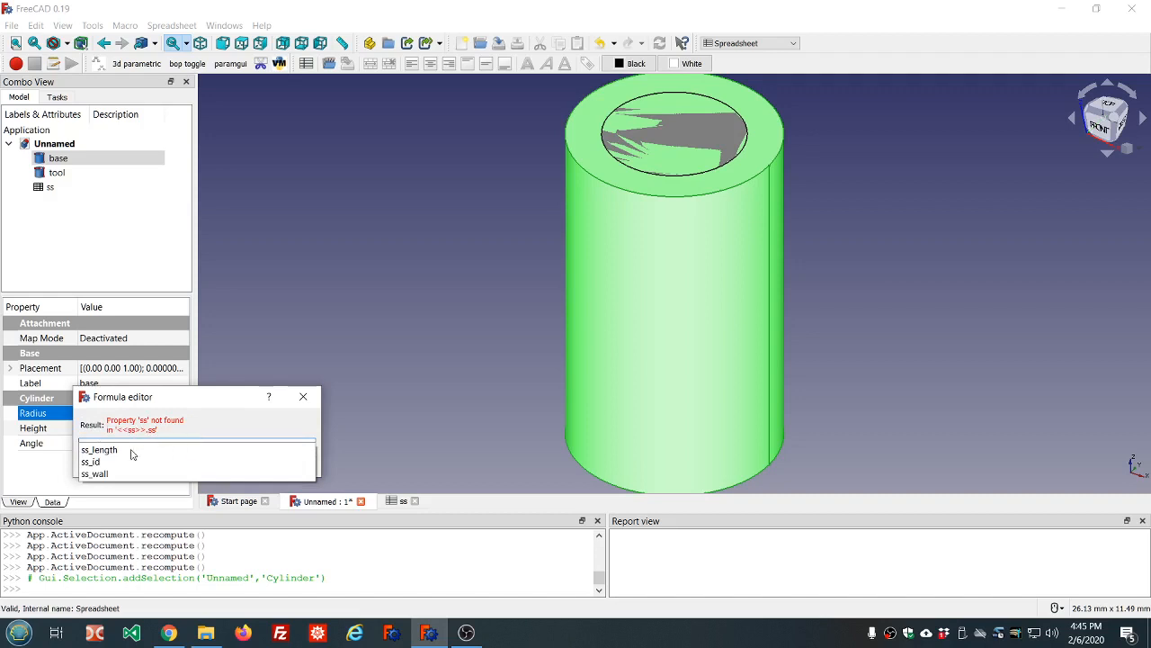
pyautogui.click(92, 461)
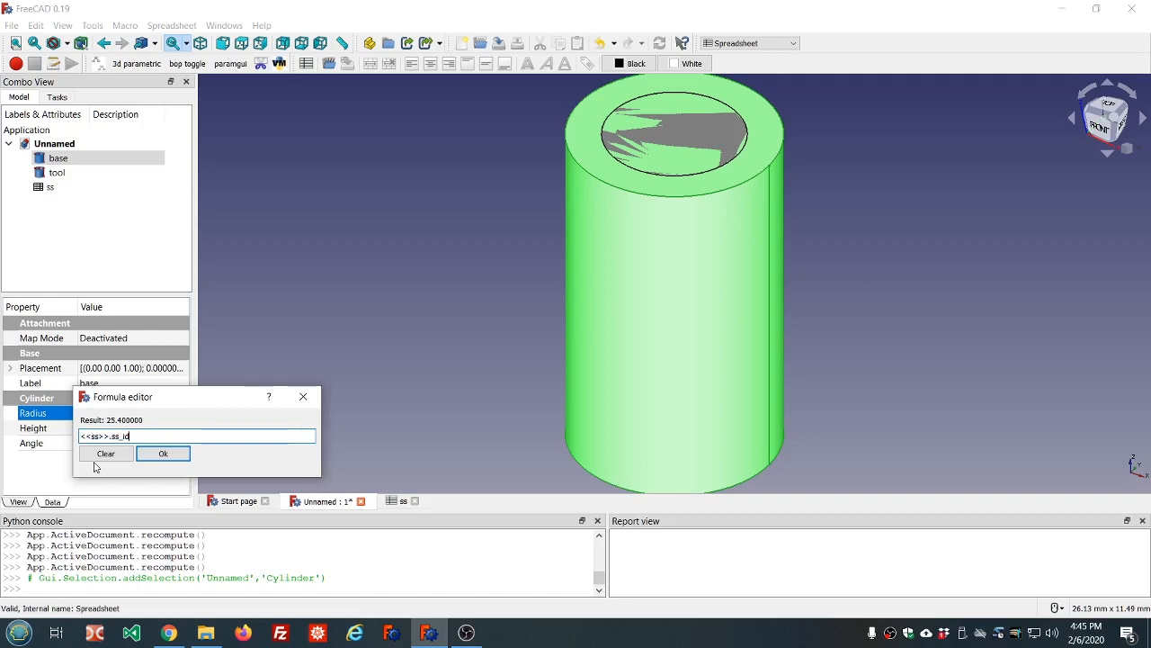
pyautogui.write('+')
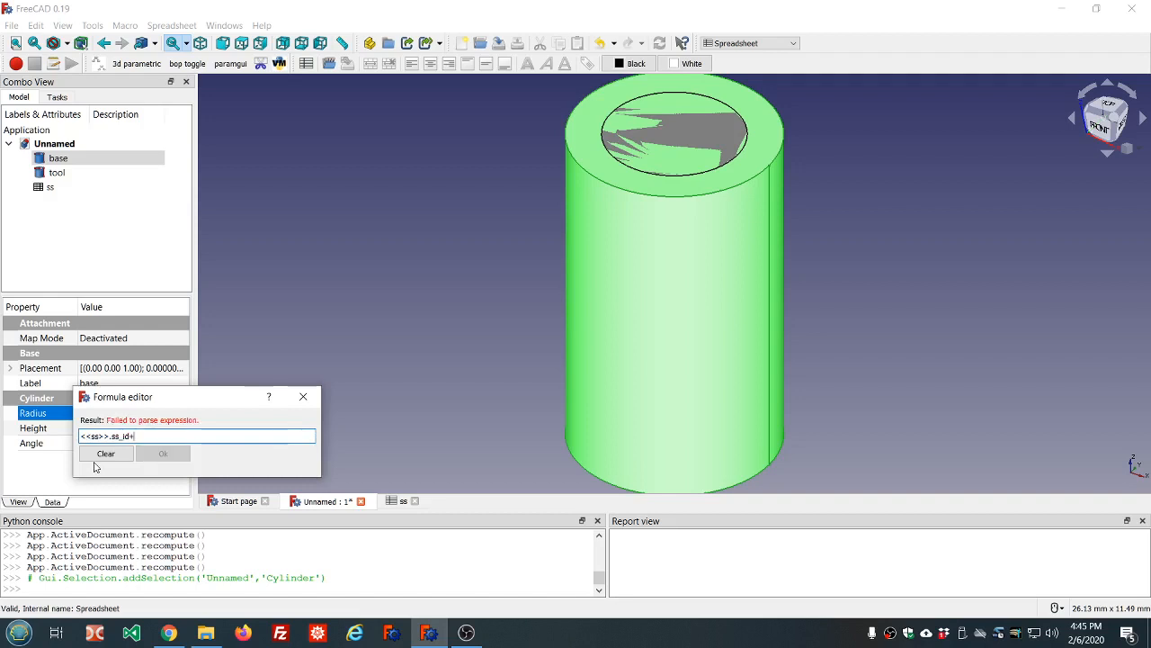
pyautogui.write('<<ss>>.ss')
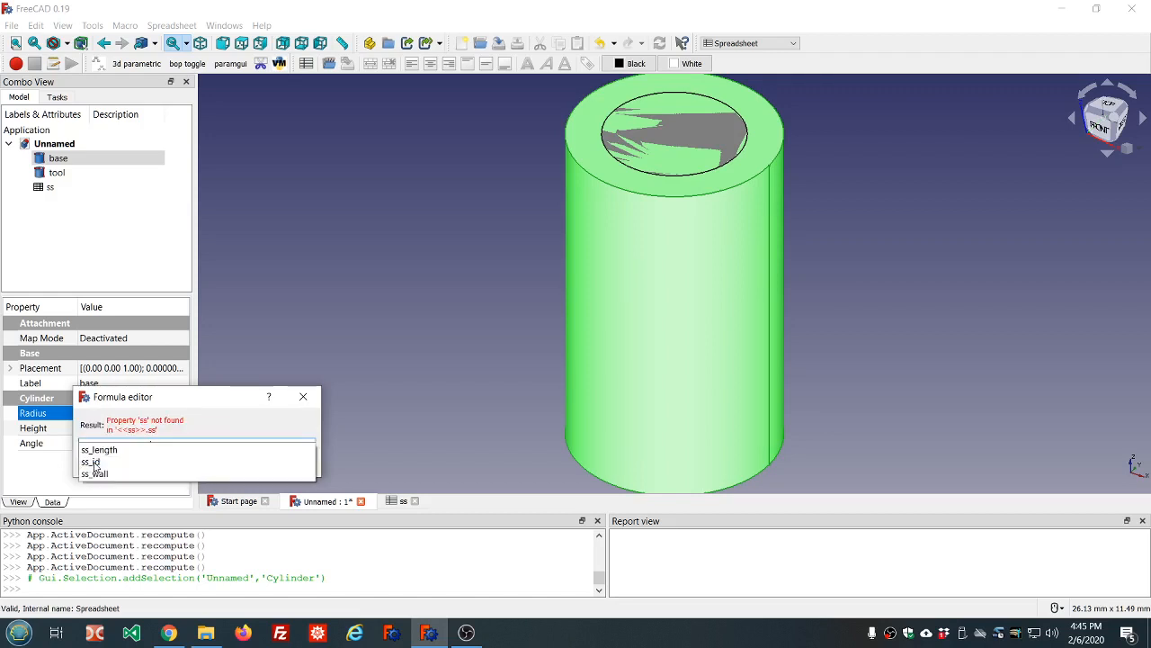
pyautogui.click(96, 476)
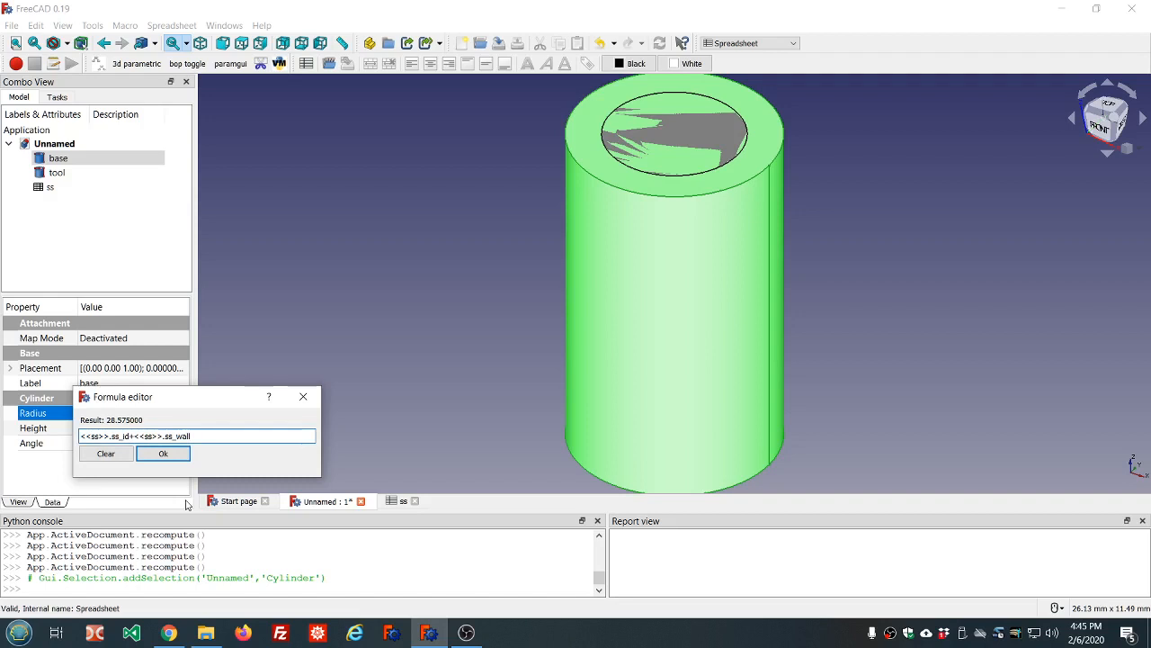
pyautogui.write('/2')
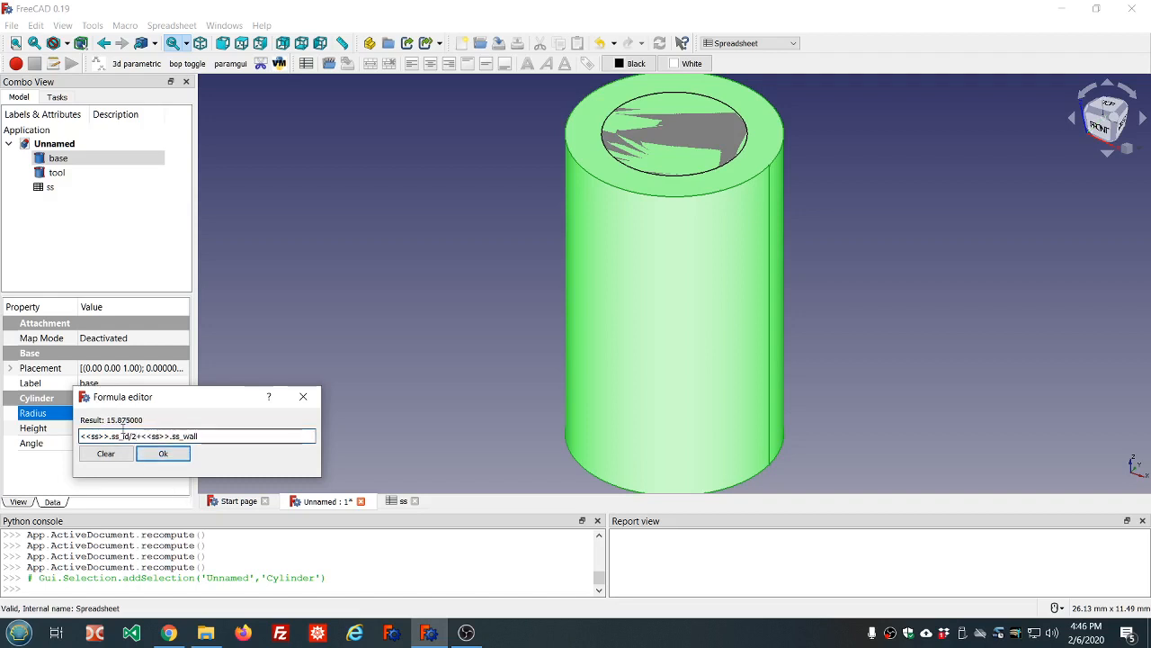
pyautogui.click(155, 457)
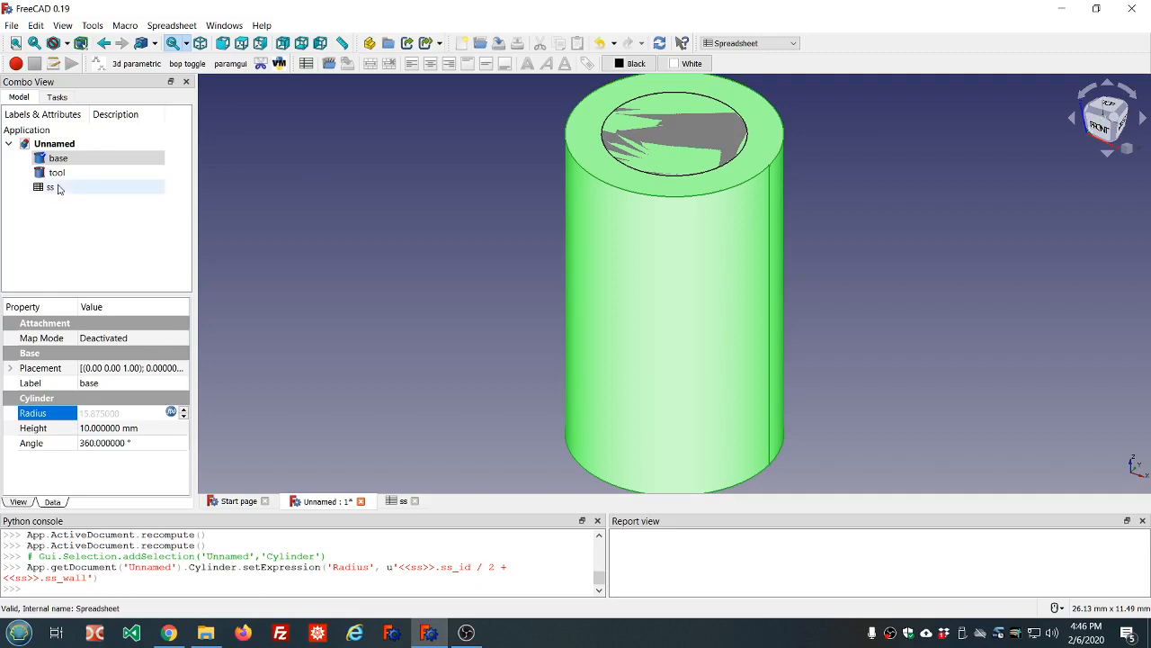
# Recompute the model so the base radius updates to 15.875 mm
pyautogui.click(661, 45)
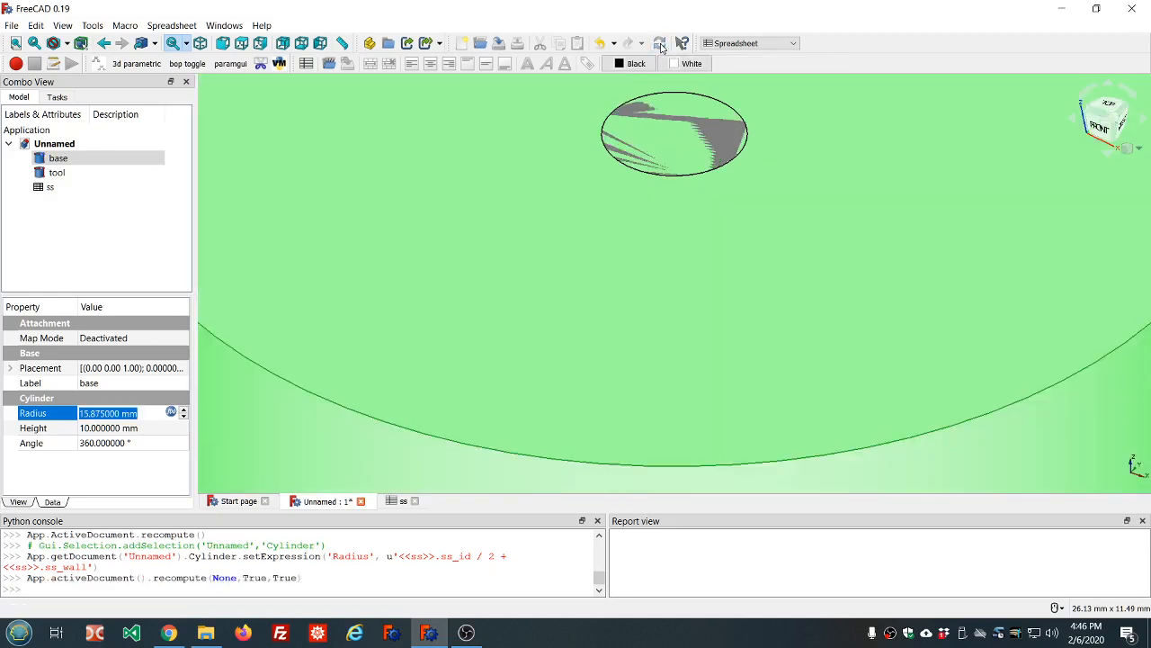
pyautogui.scroll(-6, 566, 151)
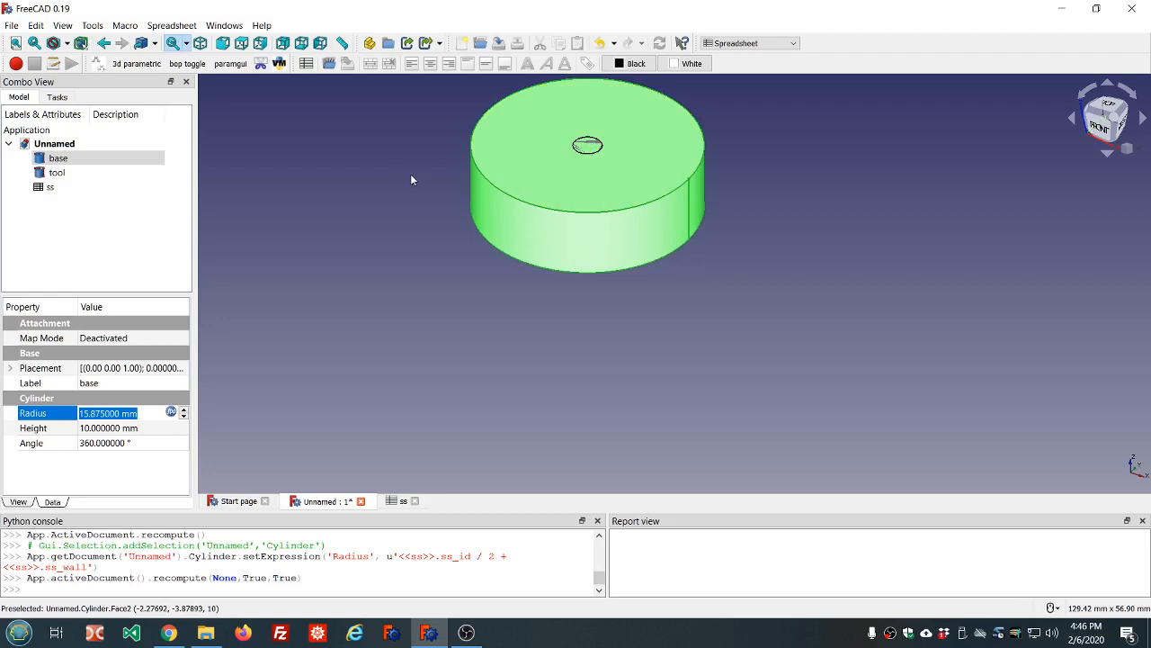
pyautogui.scroll(-2, 410, 179)
pyautogui.scroll(5, 430, 113)
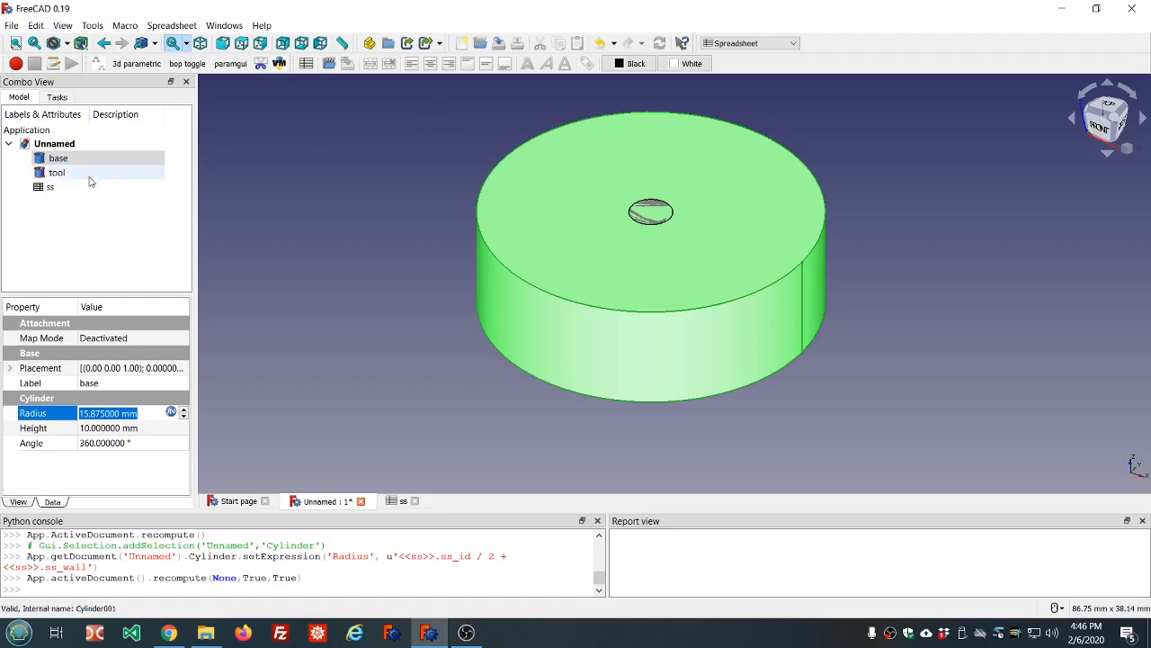
pyautogui.click(60, 172)
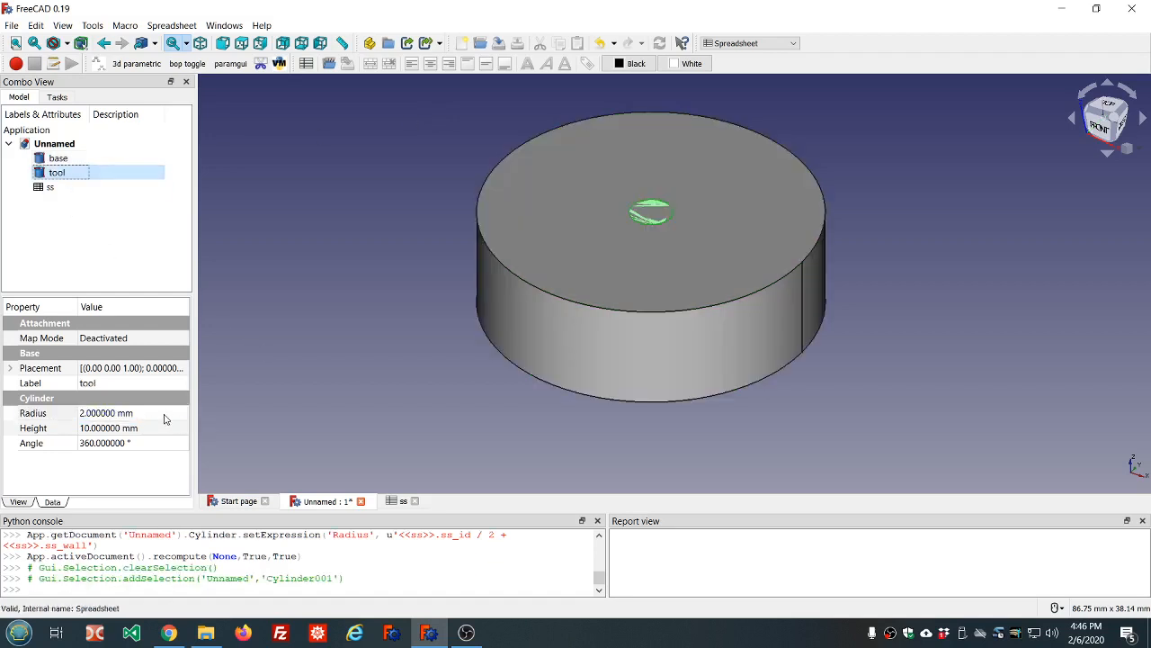
# Drive the tool cylinder's Radius with ss.ss_id/2, giving 12.7 mm
pyautogui.click(166, 412)
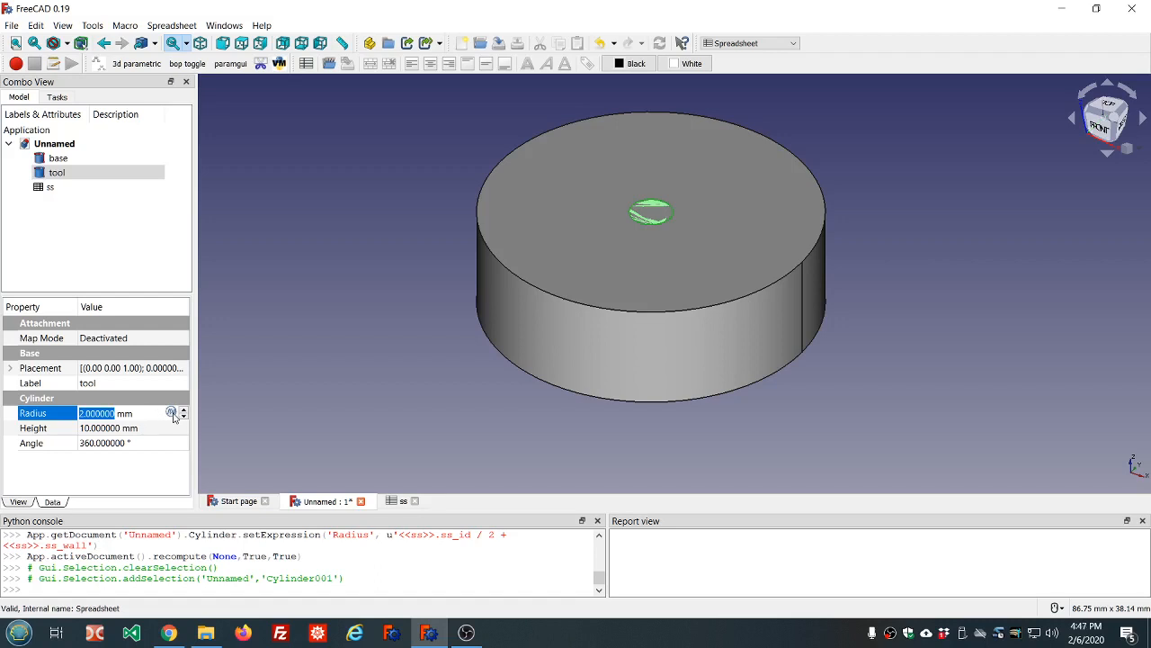
pyautogui.click(171, 413)
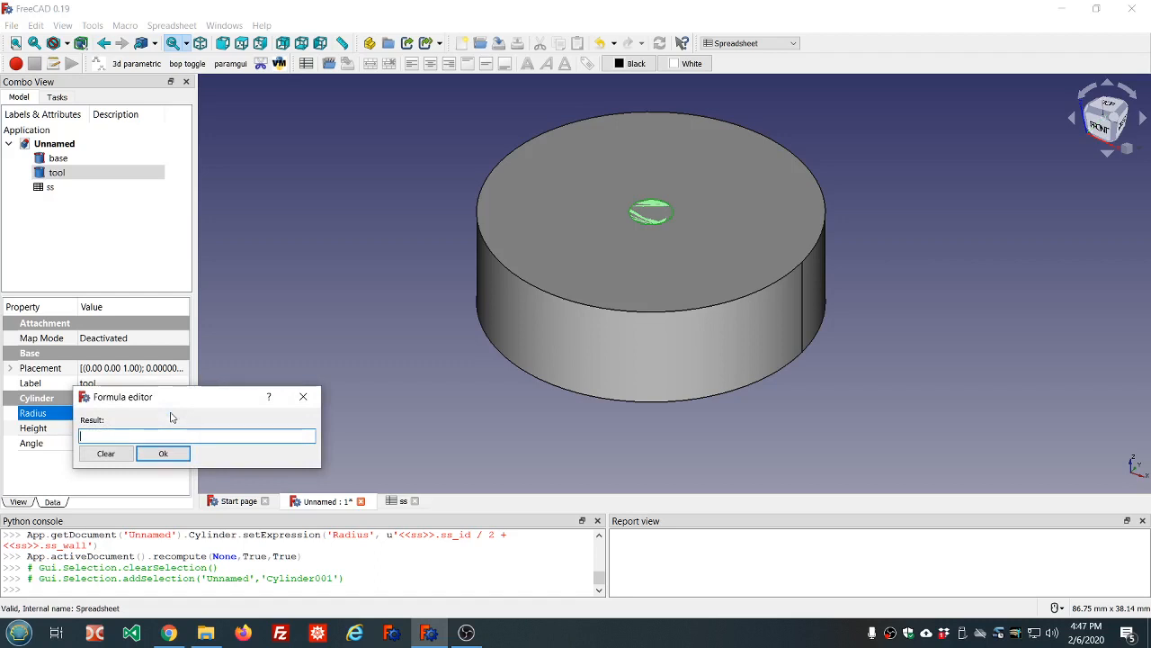
pyautogui.write('ss.ss')
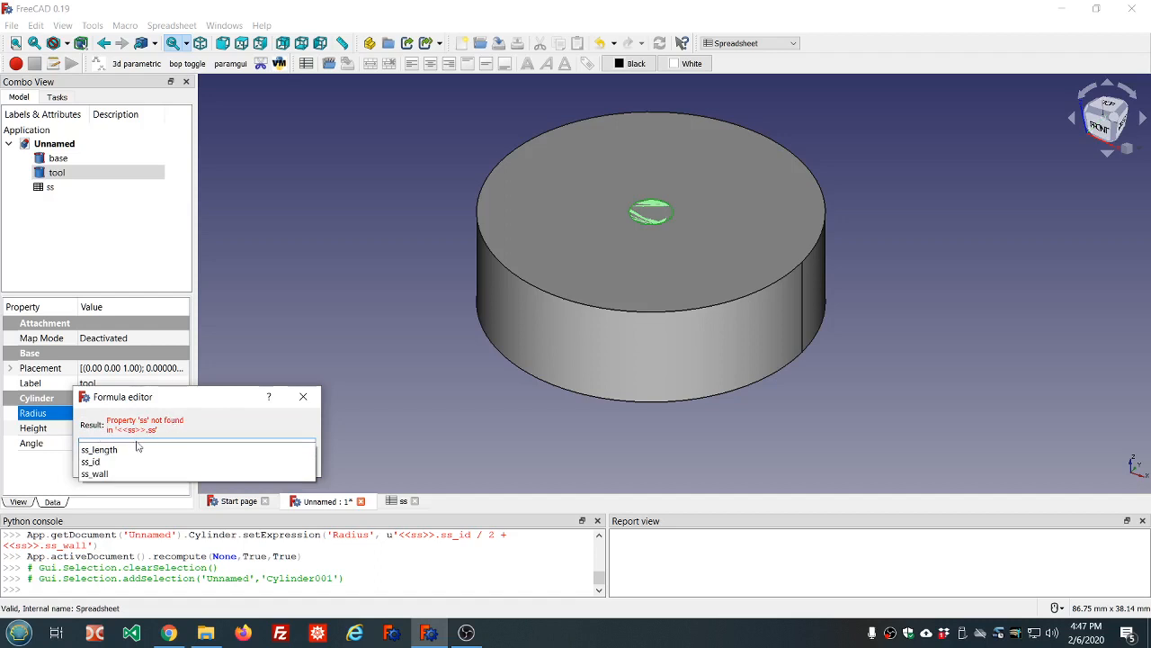
pyautogui.click(103, 462)
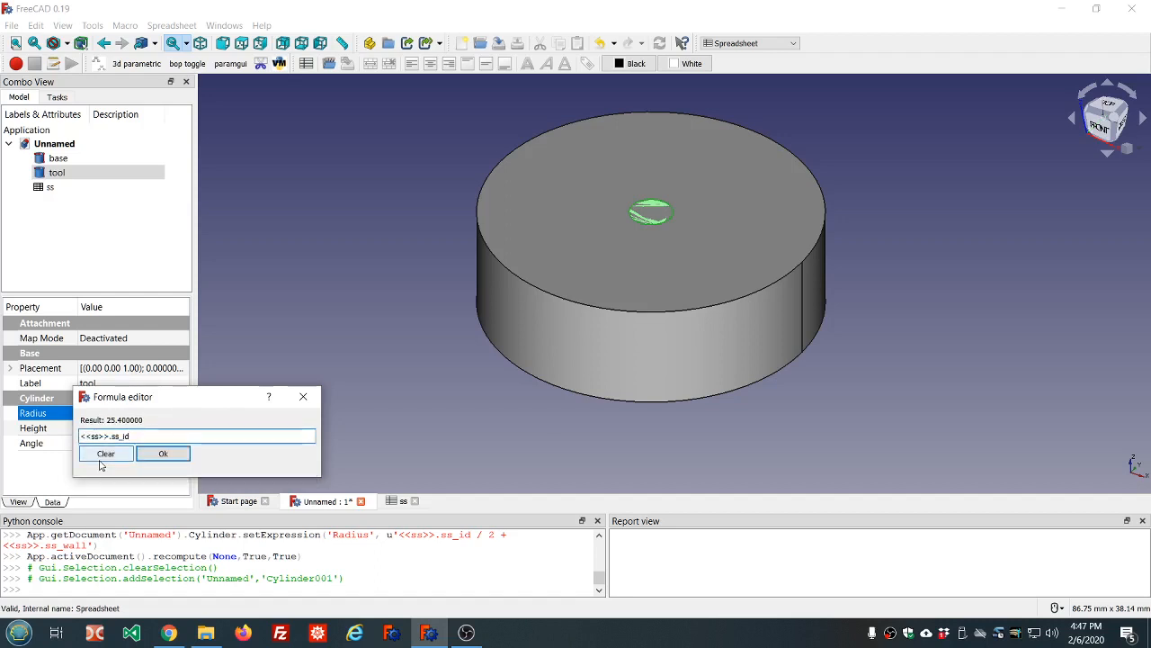
pyautogui.write('/2')
pyautogui.click(165, 454)
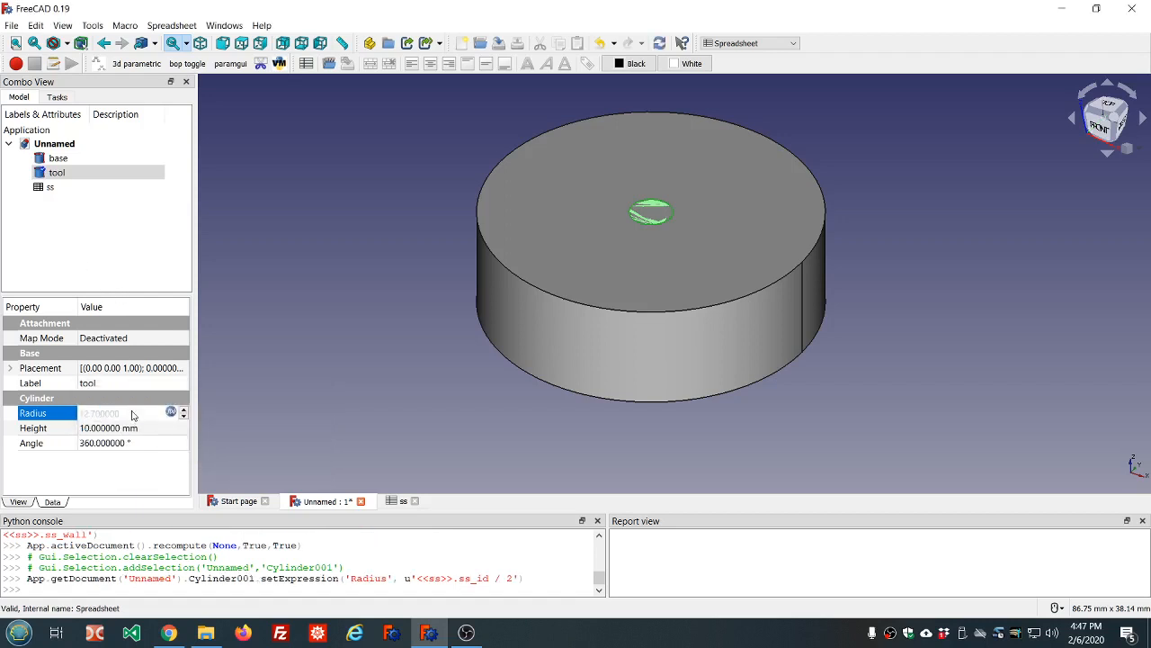
pyautogui.click(107, 429)
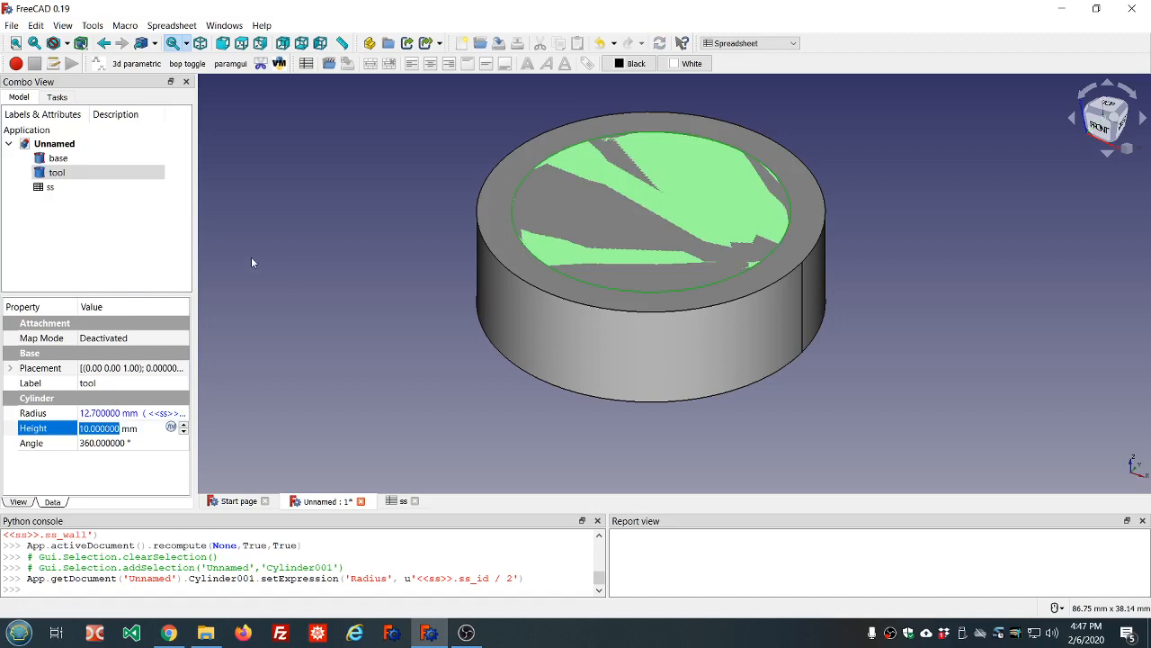
# Compare the base and tool cylinders' properties by selecting each in turn
pyautogui.click(57, 160)
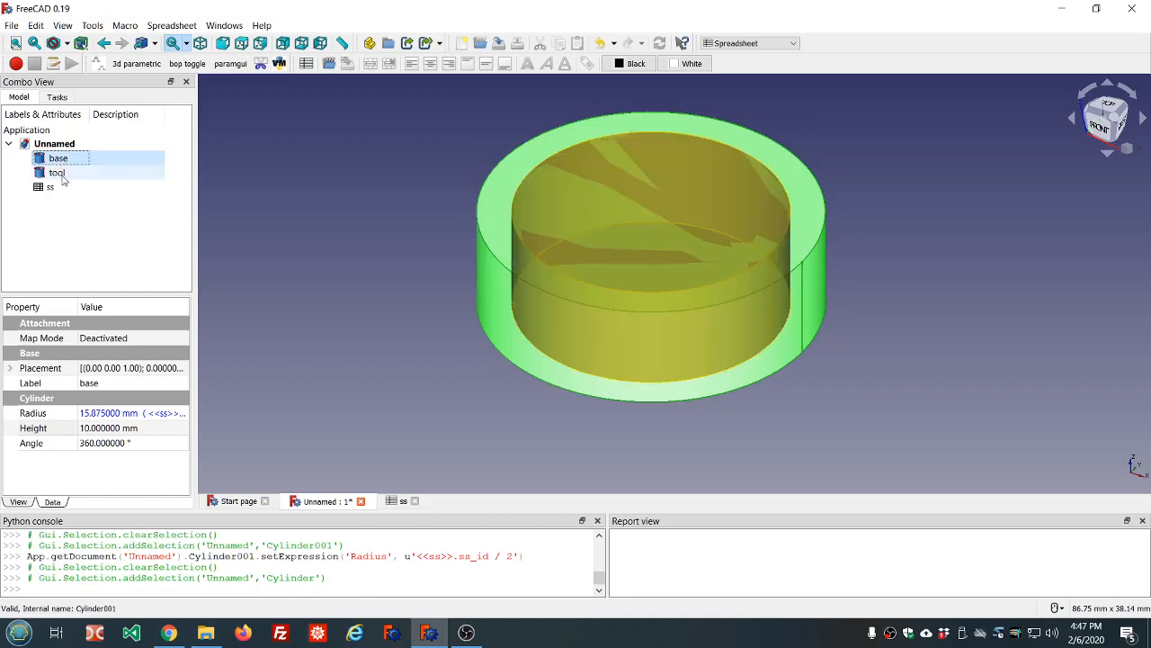
pyautogui.click(57, 173)
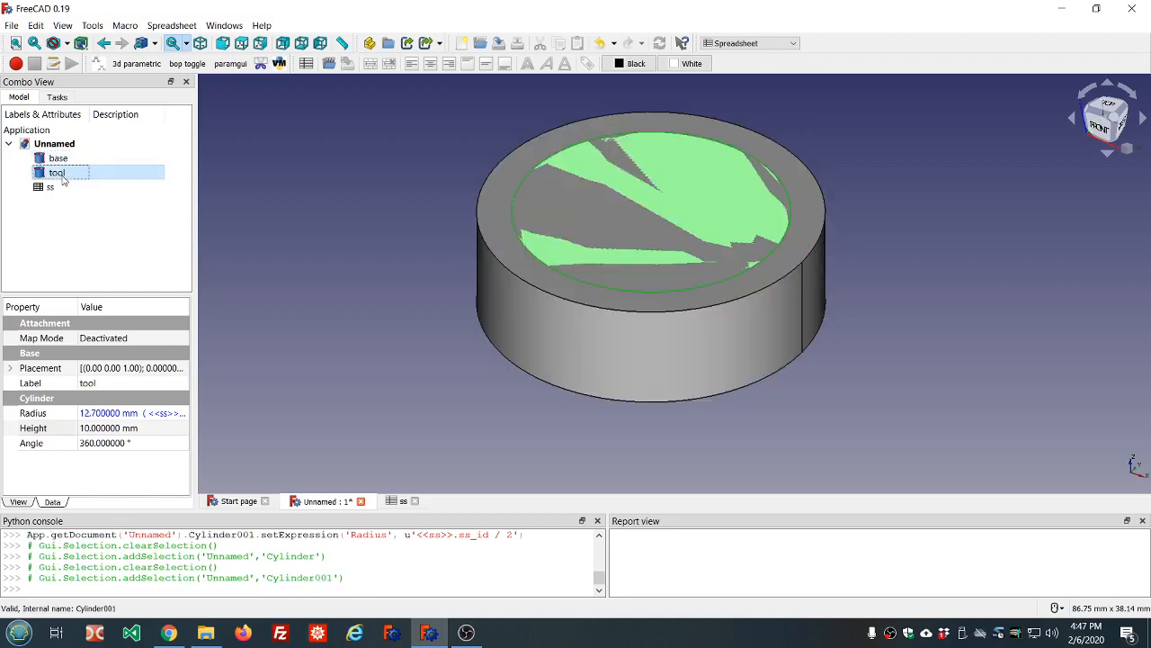
pyautogui.press('Up')
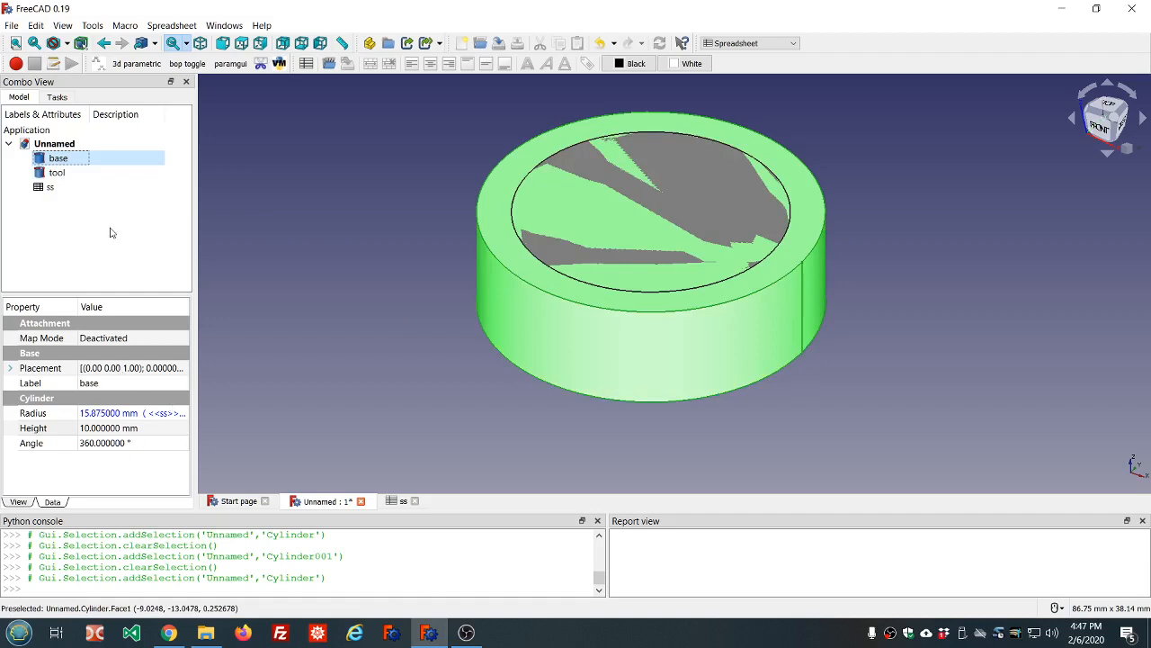
pyautogui.click(57, 172)
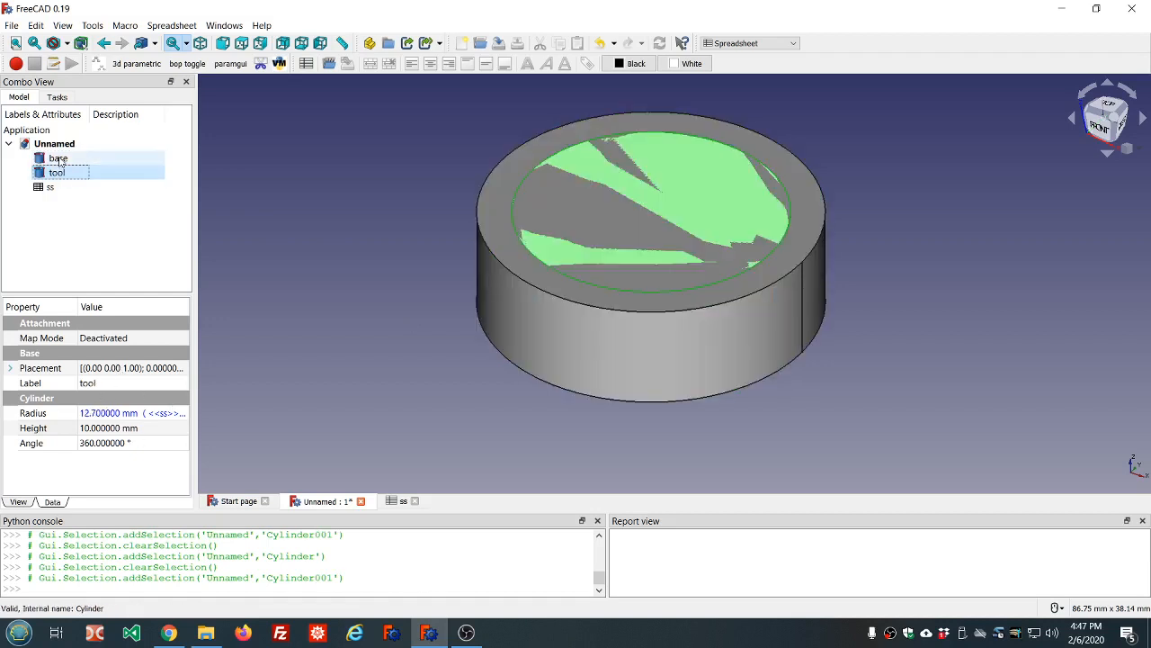
pyautogui.click(58, 159)
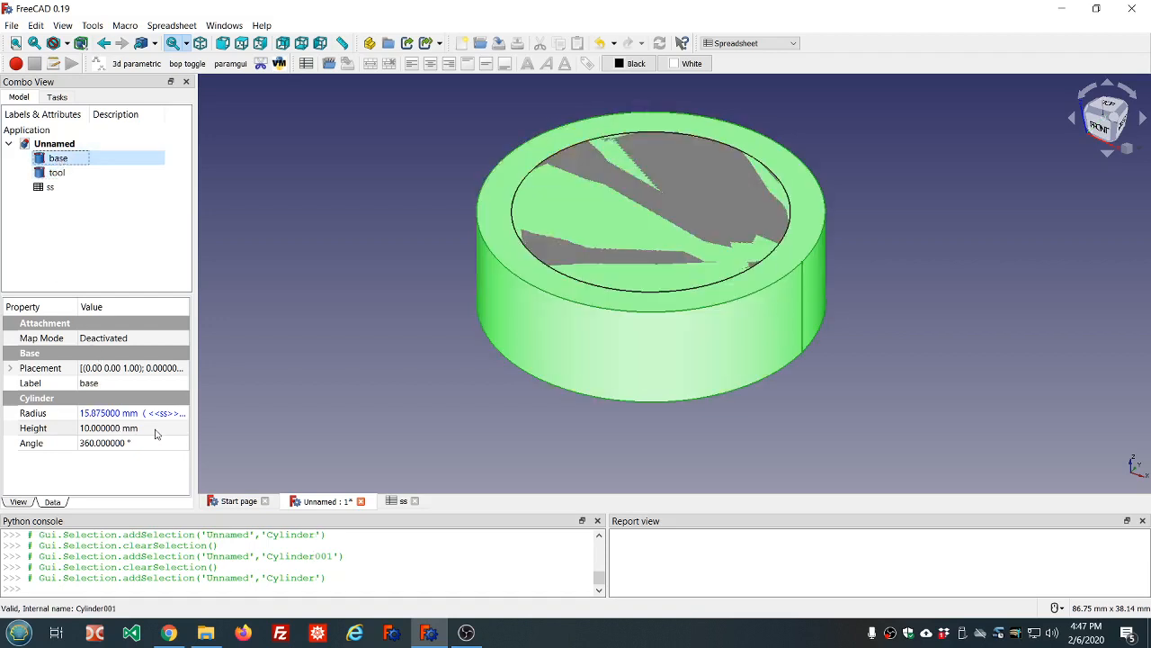
# Set the base cylinder's Height to the ss.ss_length spreadsheet value
pyautogui.click(155, 429)
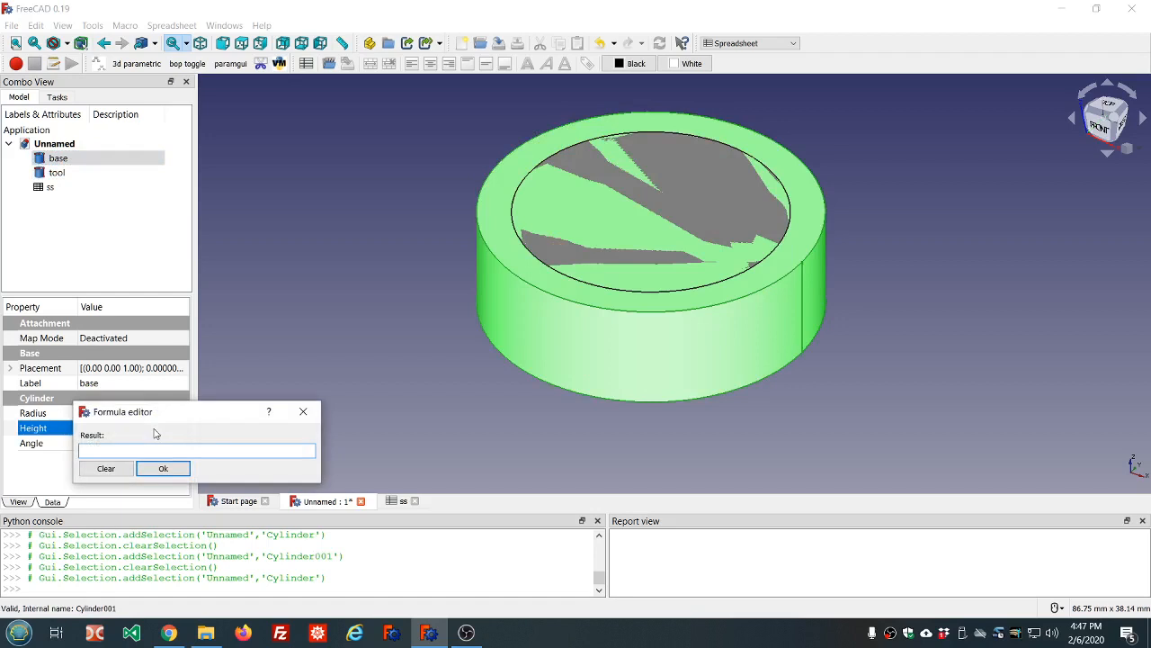
pyautogui.write('ss.ss')
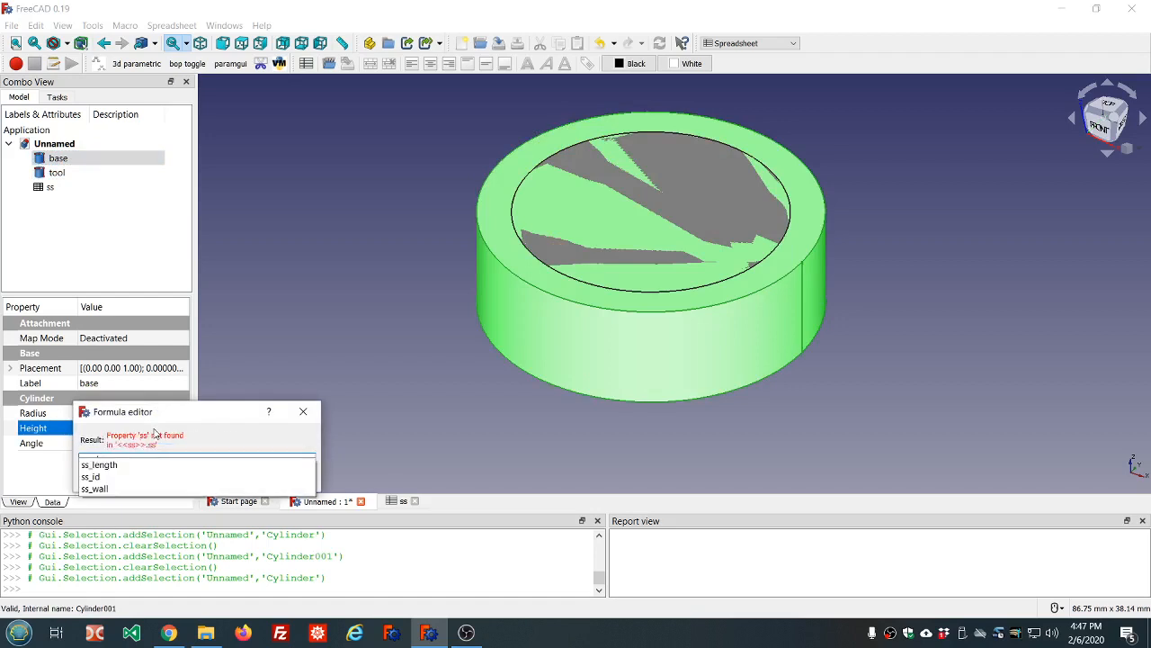
pyautogui.press('Down')
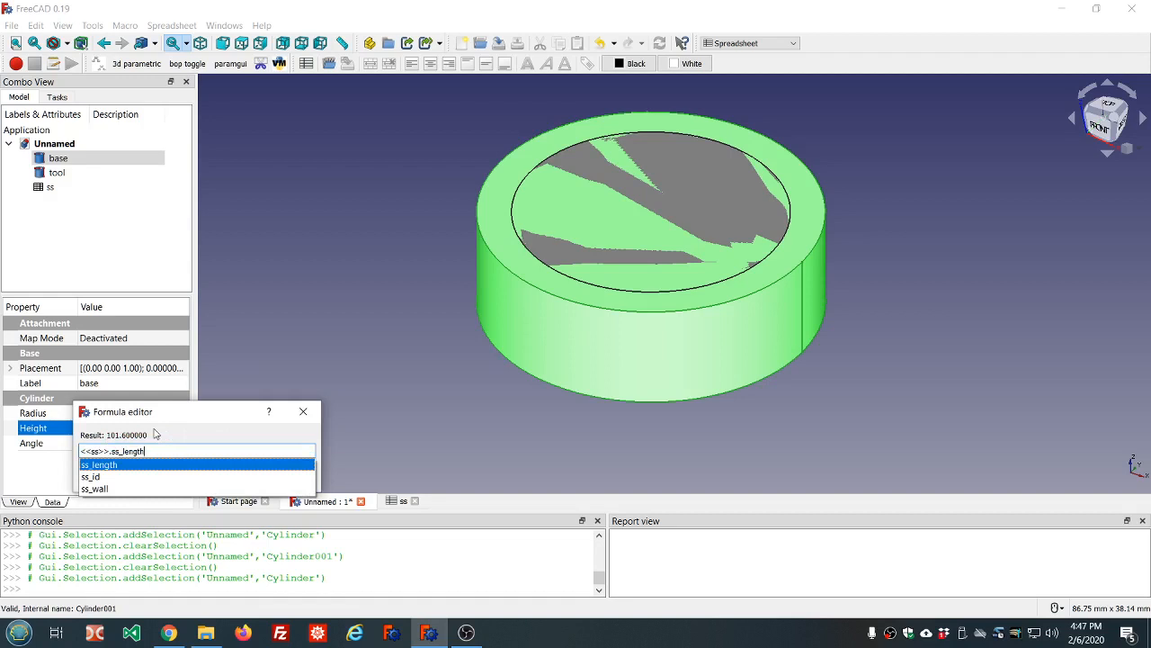
pyautogui.press('Return')
pyautogui.press('Return')
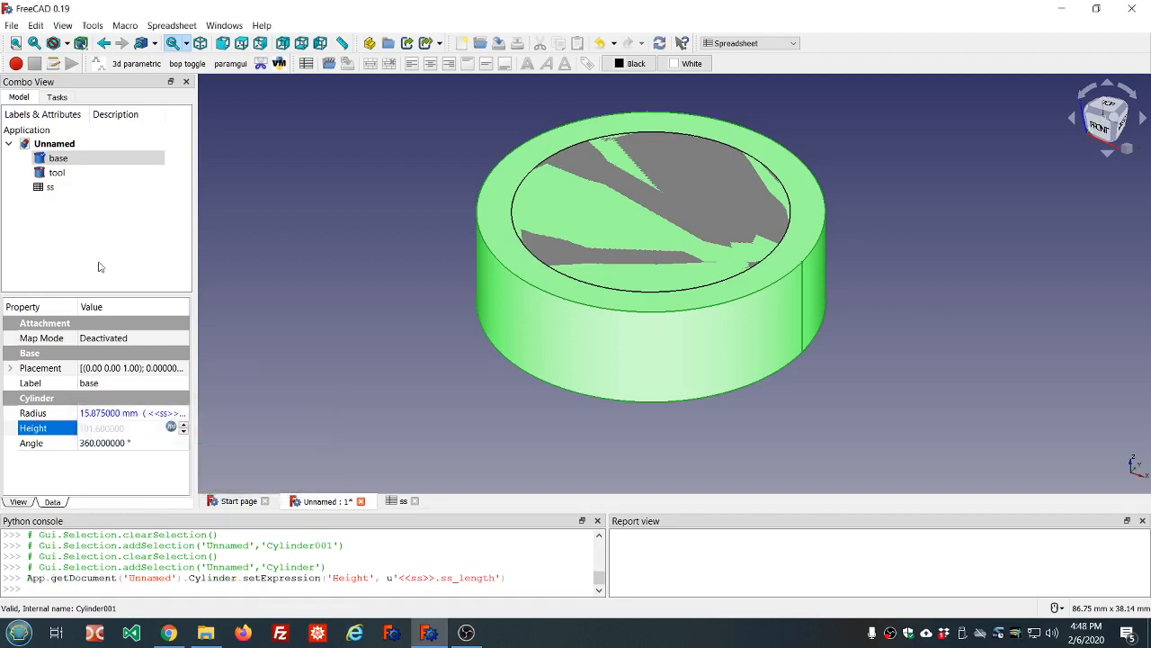
# Drive the tool cylinder's Height with ss.ss_length and recompute to 101.6 mm
pyautogui.click(57, 173)
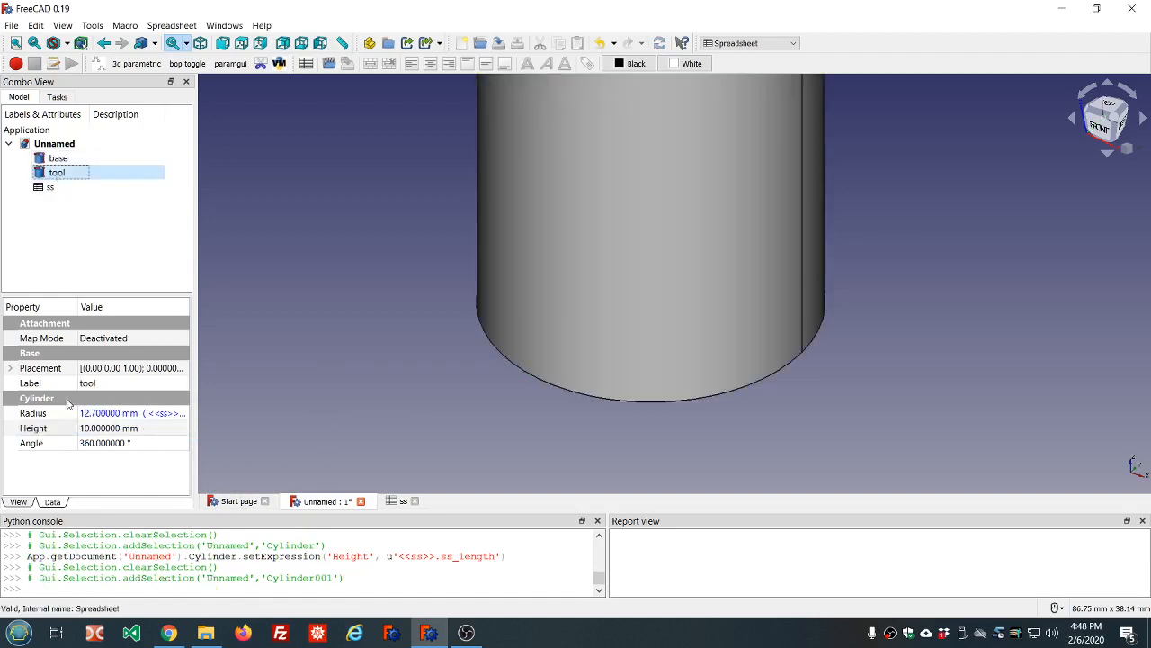
pyautogui.click(128, 429)
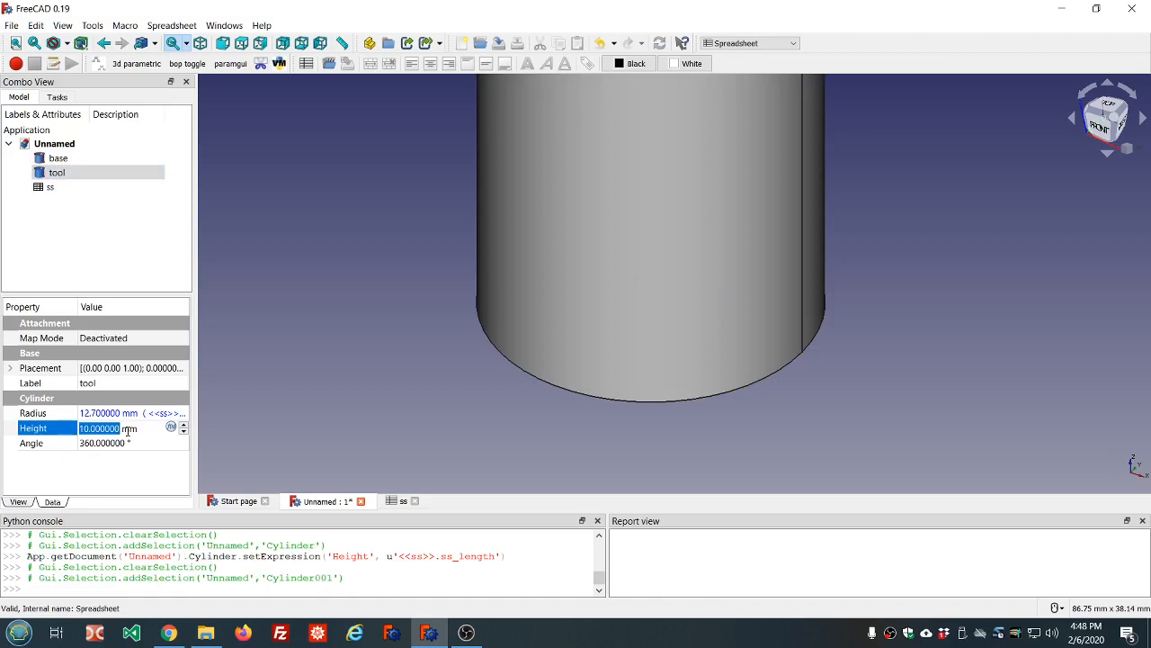
pyautogui.press('=')
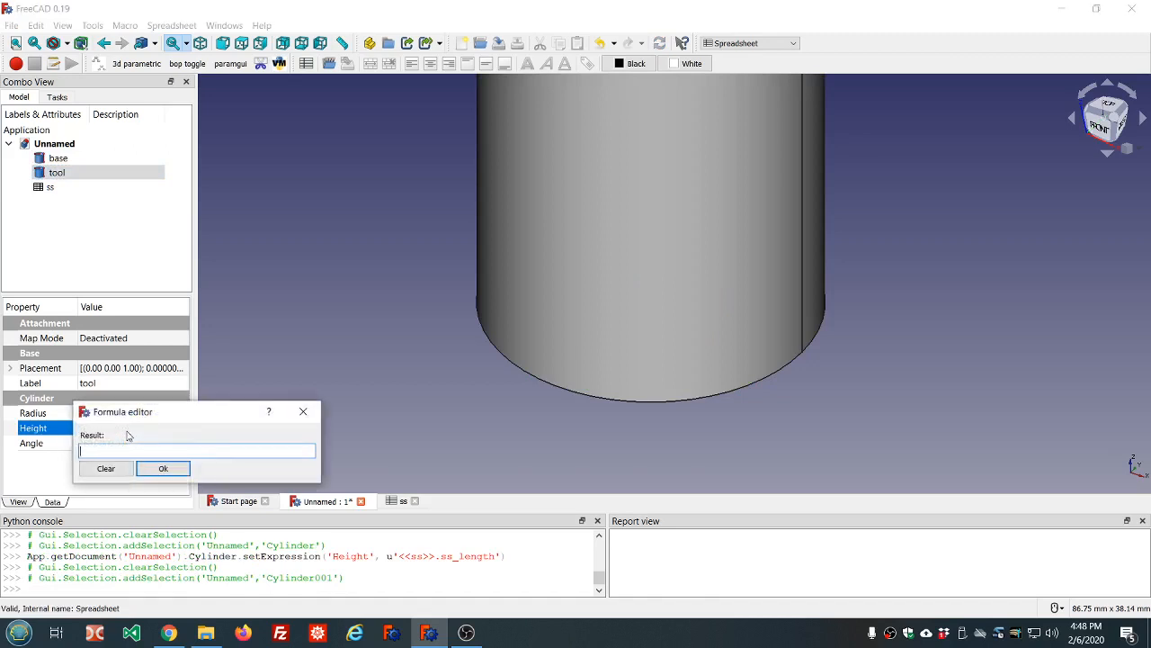
pyautogui.write('ss.ss')
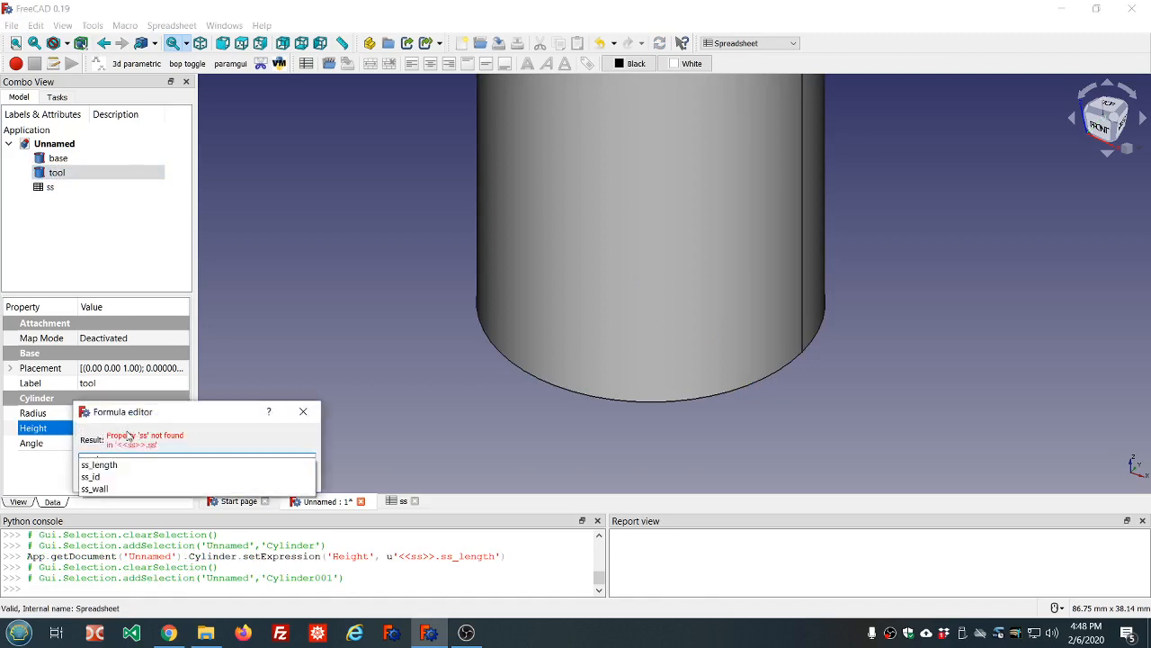
pyautogui.press('Down')
pyautogui.press('Down')
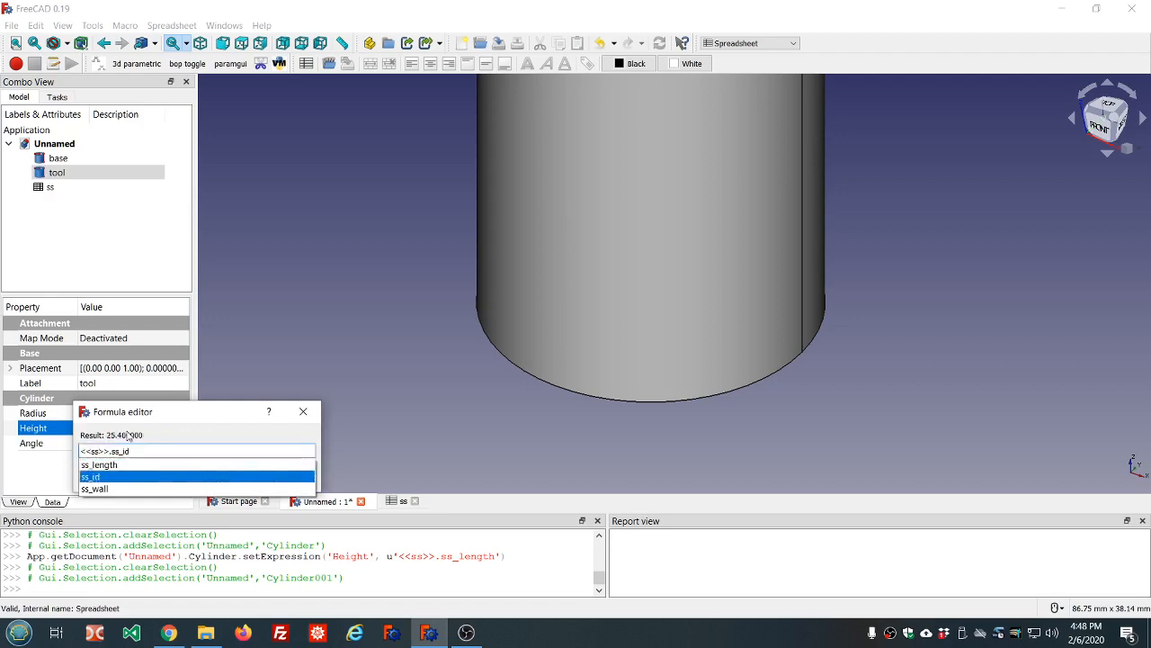
pyautogui.press('Up')
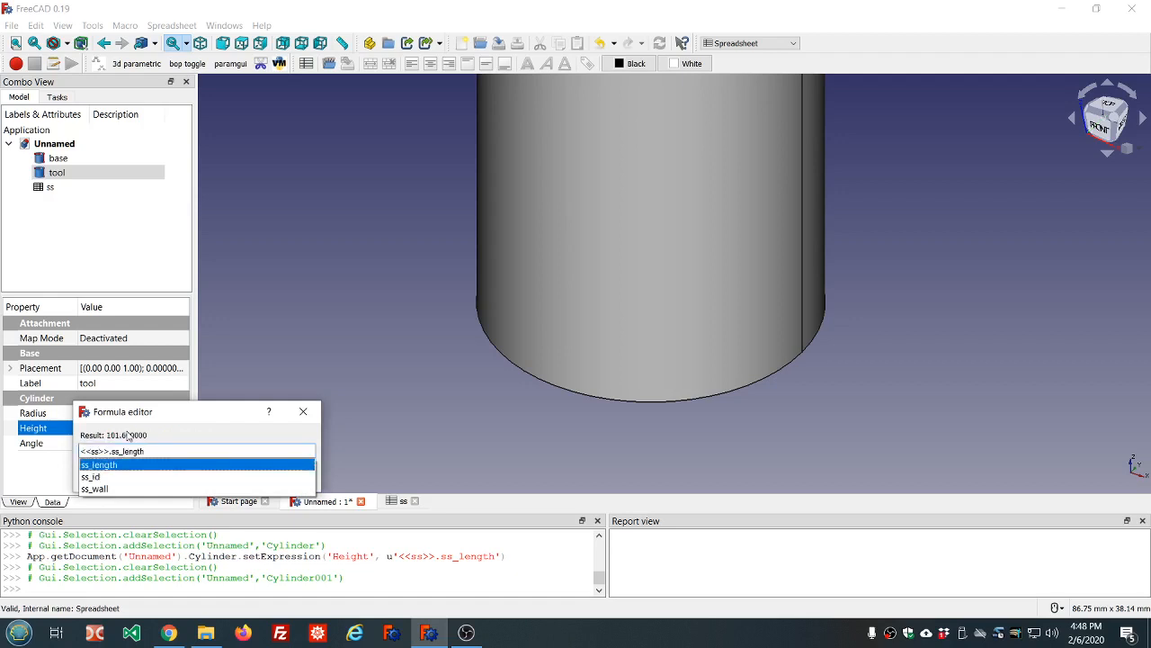
pyautogui.press('Return')
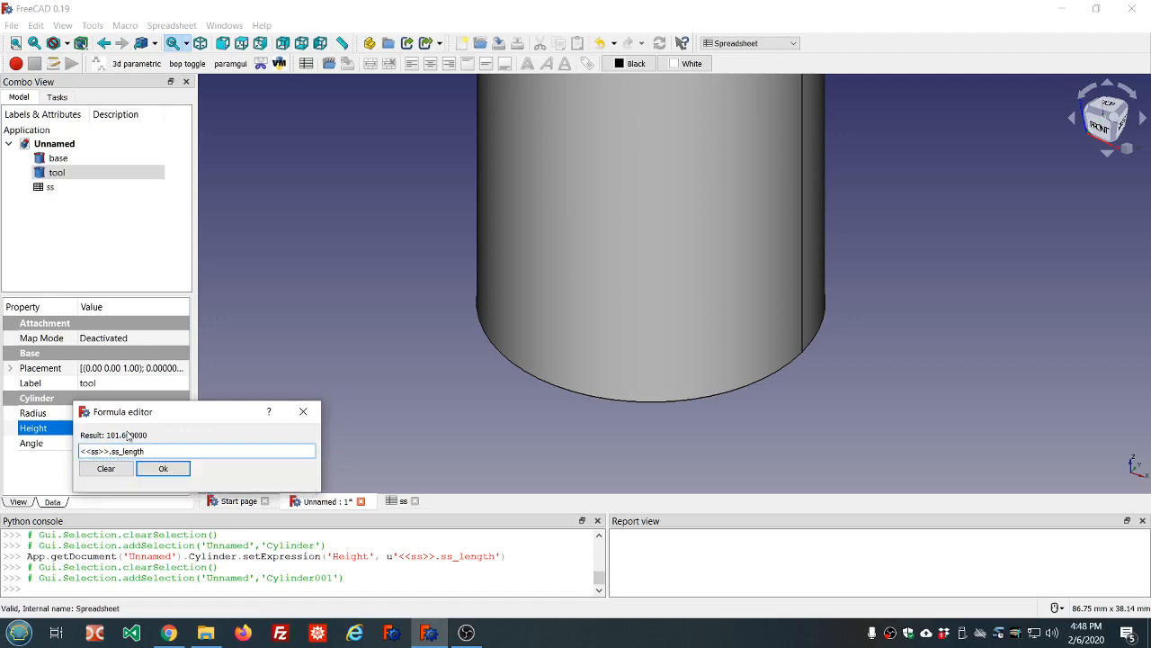
pyautogui.press('Return')
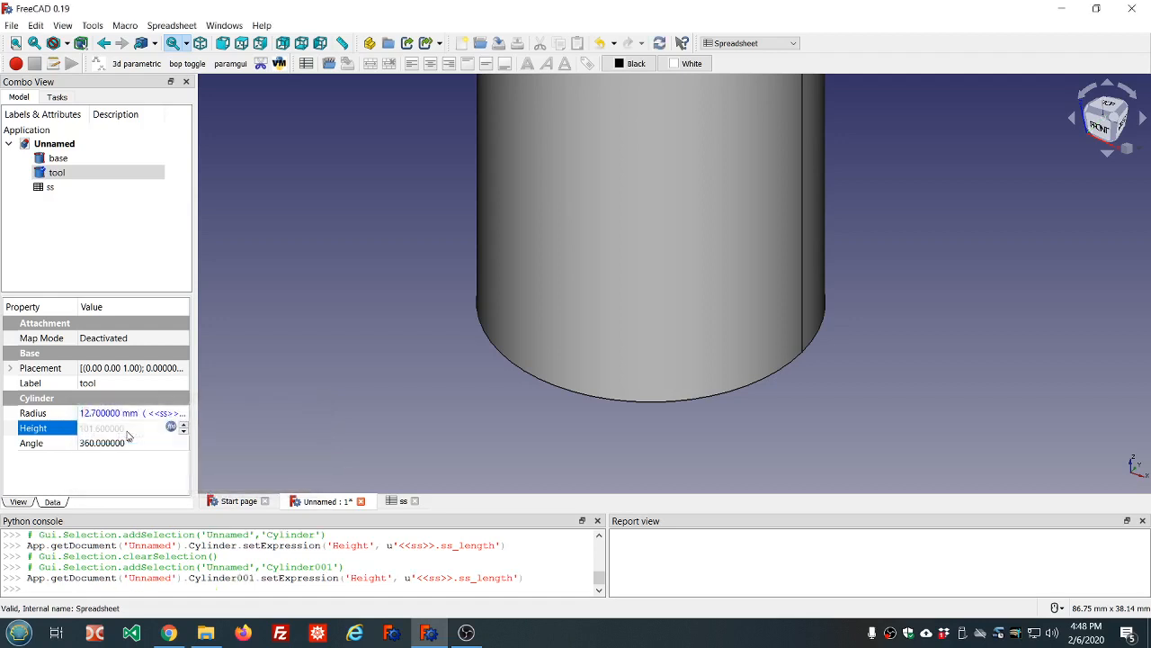
pyautogui.press('F5')
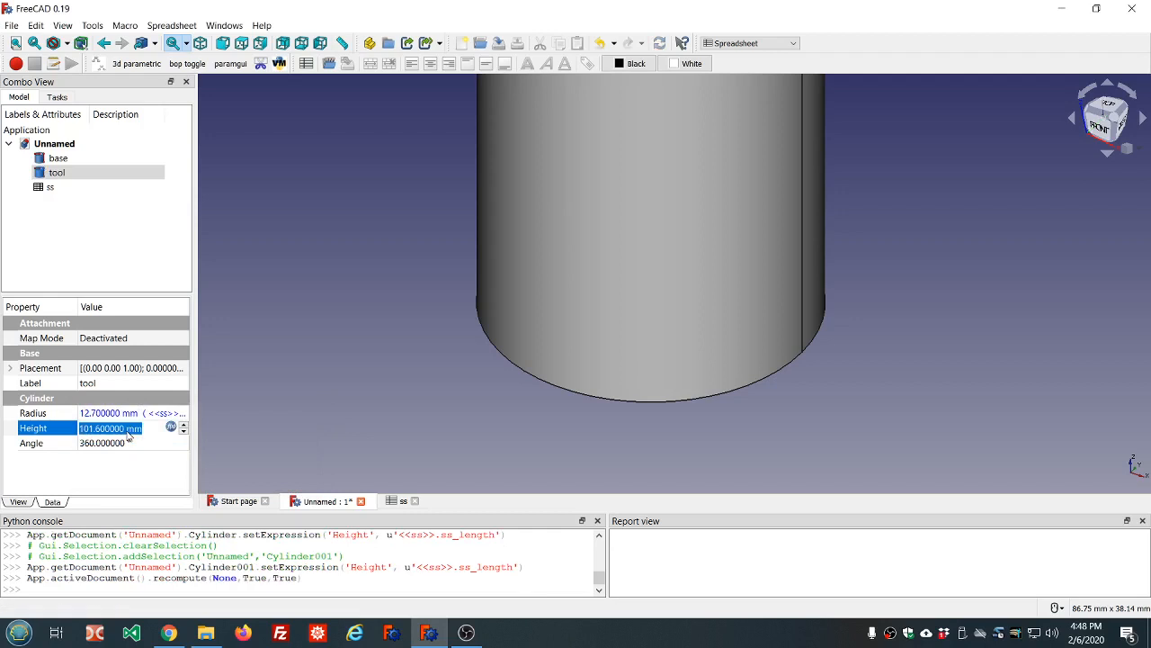
pyautogui.scroll(-8, 213, 400)
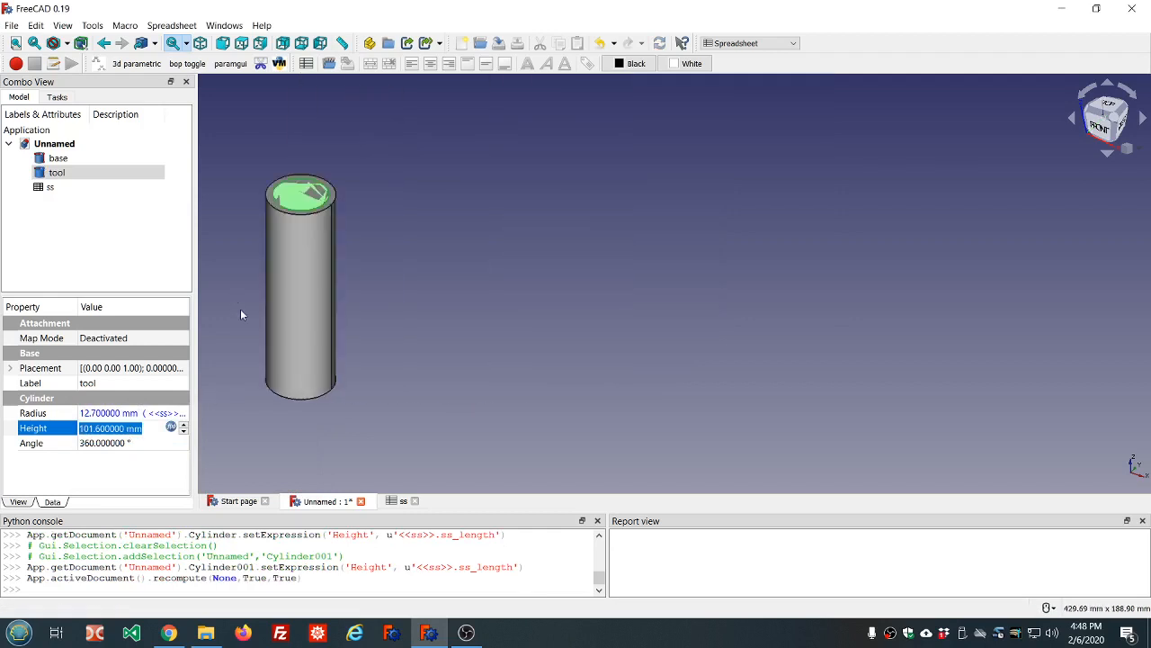
# Orbit and fit the view on the cylinders, then select the base cylinder
pyautogui.moveTo(240, 308); pyautogui.dragTo(334, 298, button='middle')
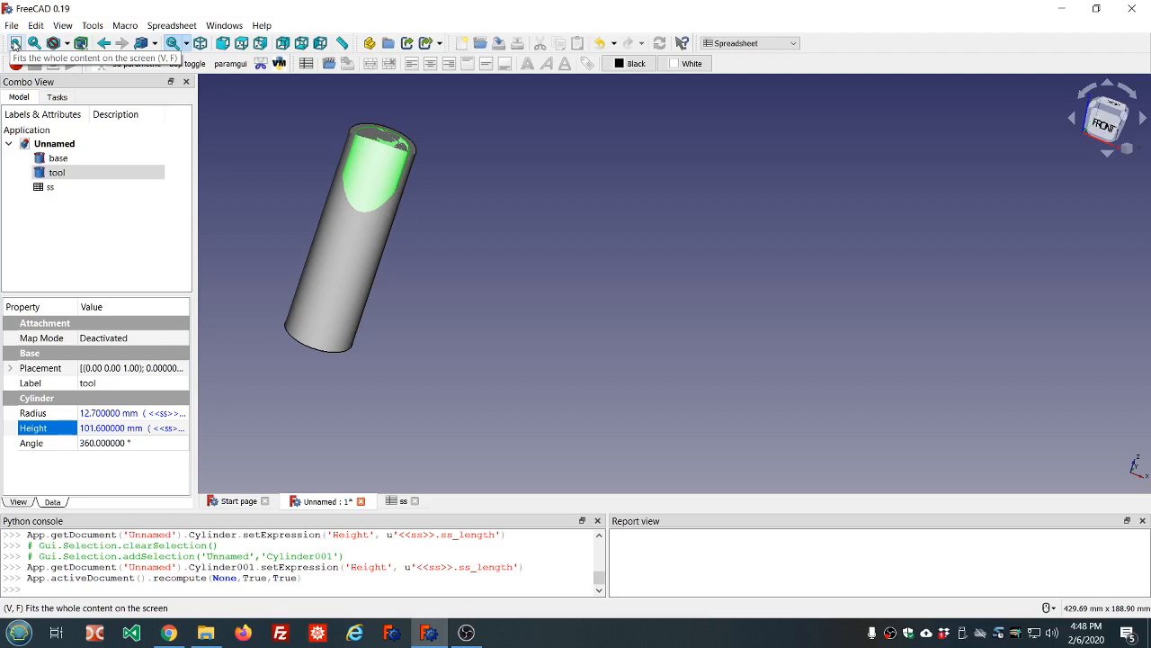
pyautogui.click(14, 45)
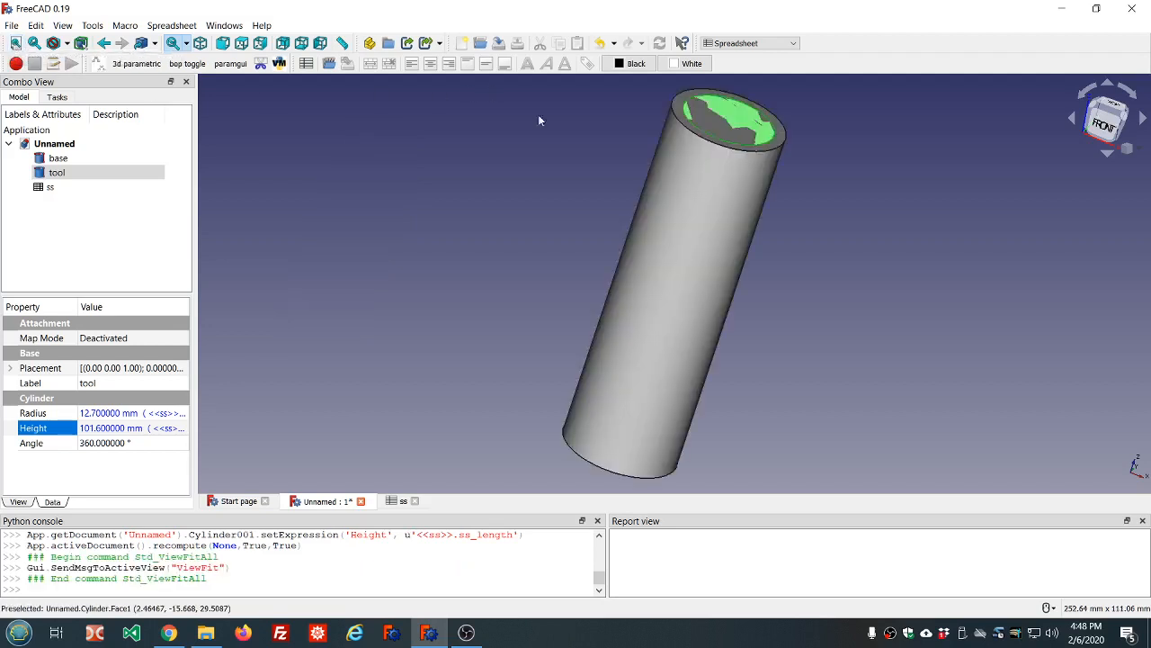
pyautogui.scroll(-4, 584, 134)
pyautogui.moveTo(584, 136); pyautogui.dragTo(537, 162, button='middle')
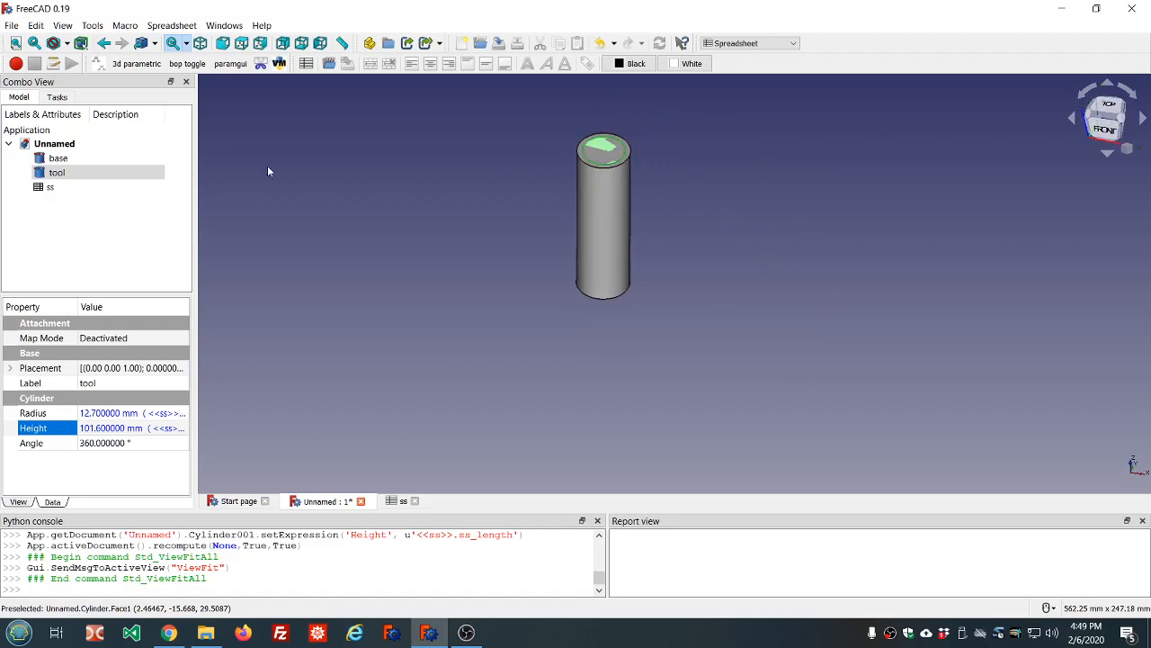
pyautogui.click(56, 160)
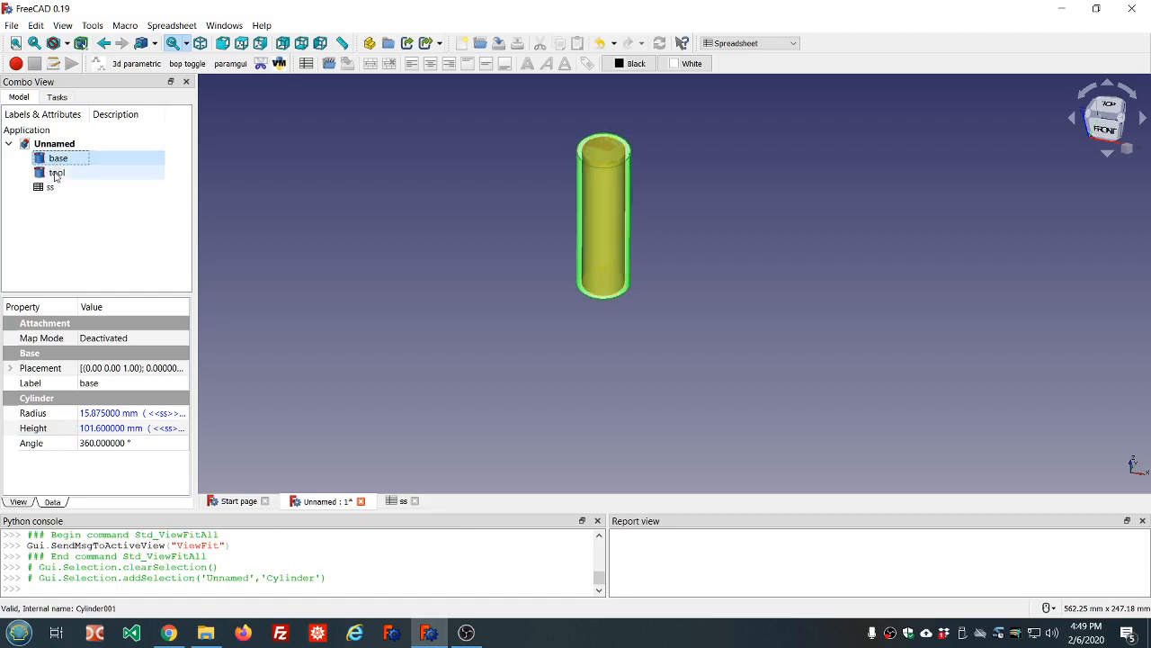
# Add tool to the selection and, in the Part workbench, cut it from base
pyautogui.keyDown('ctrl'); pyautogui.click(55, 172); pyautogui.keyUp('ctrl')
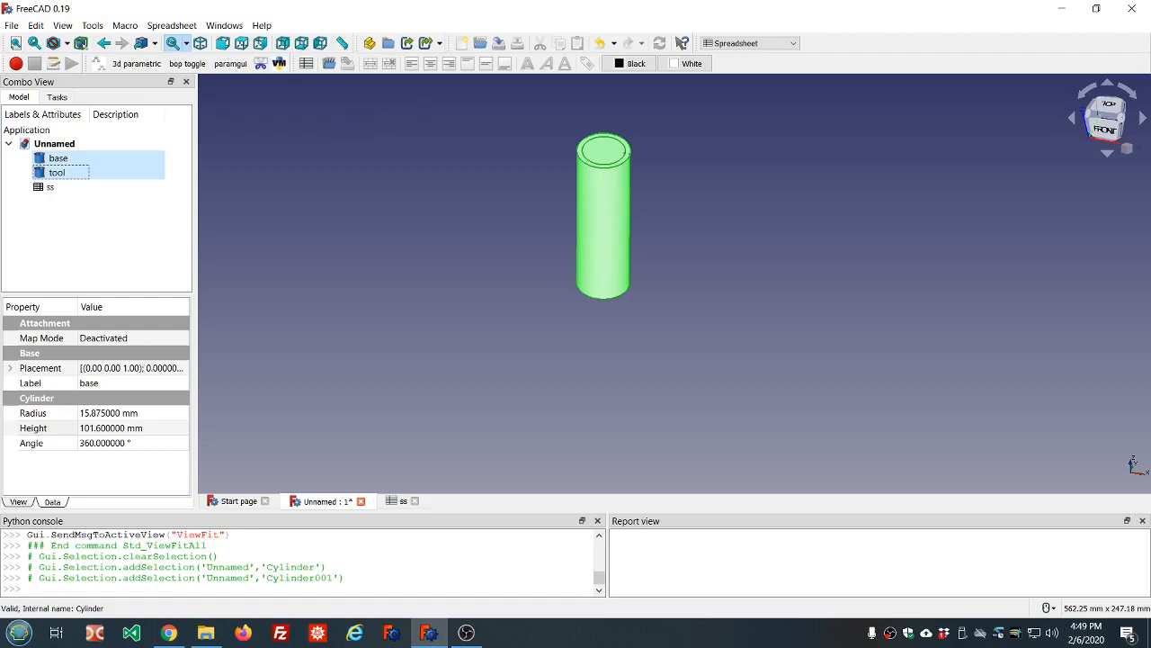
pyautogui.click(62, 27)
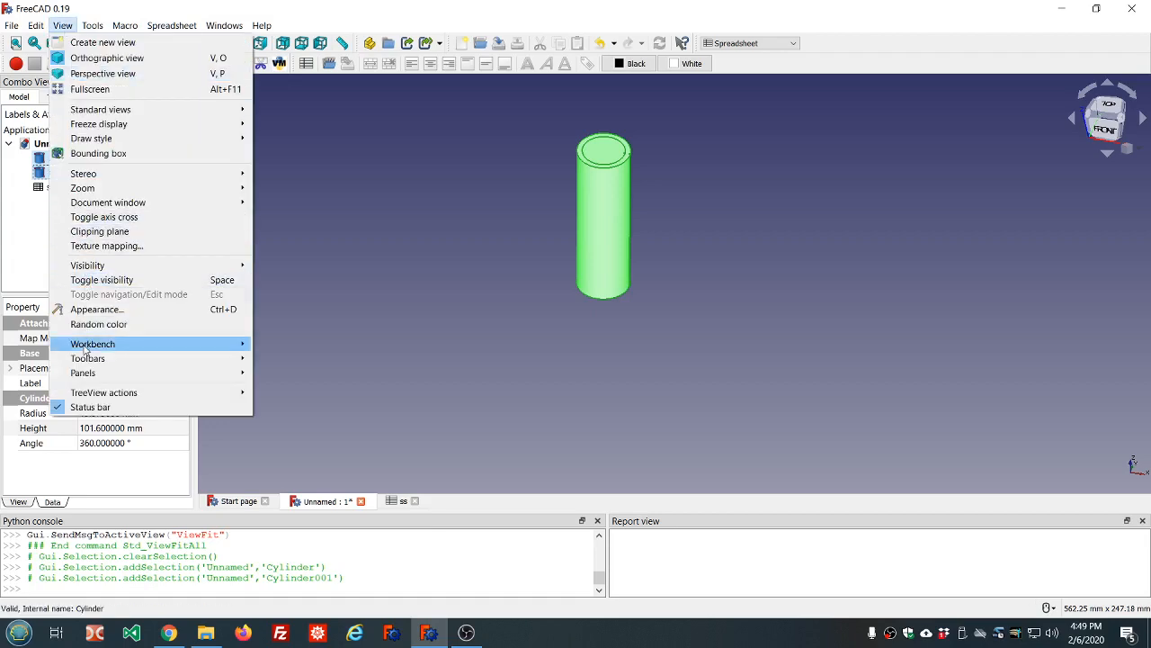
pyautogui.moveTo(86, 345)
pyautogui.click(262, 345)
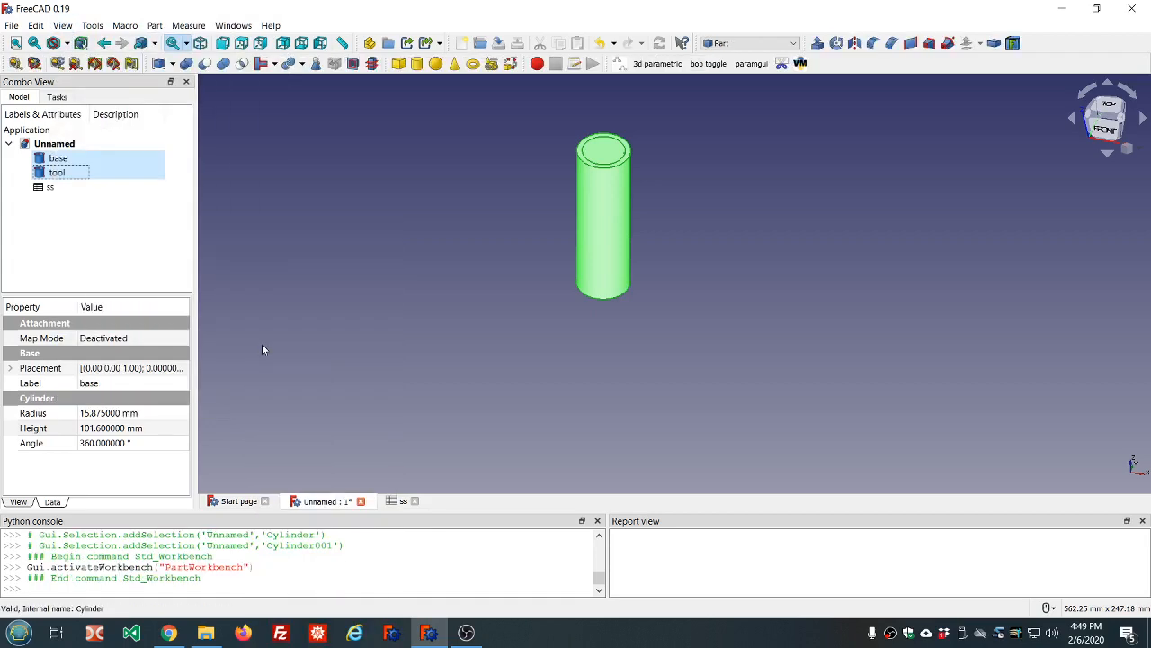
pyautogui.click(205, 65)
# Clear the selection, orbit to see the pipe's open end, and open the File menu
pyautogui.click(502, 126)
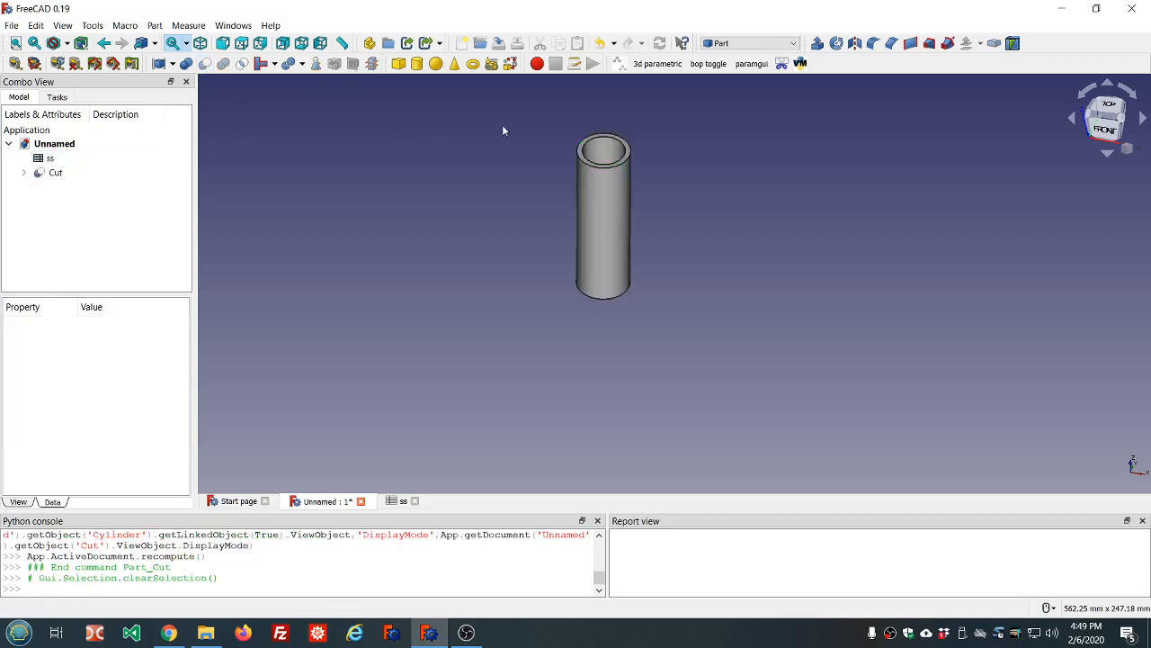
pyautogui.moveTo(531, 129); pyautogui.dragTo(516, 152, button='middle')
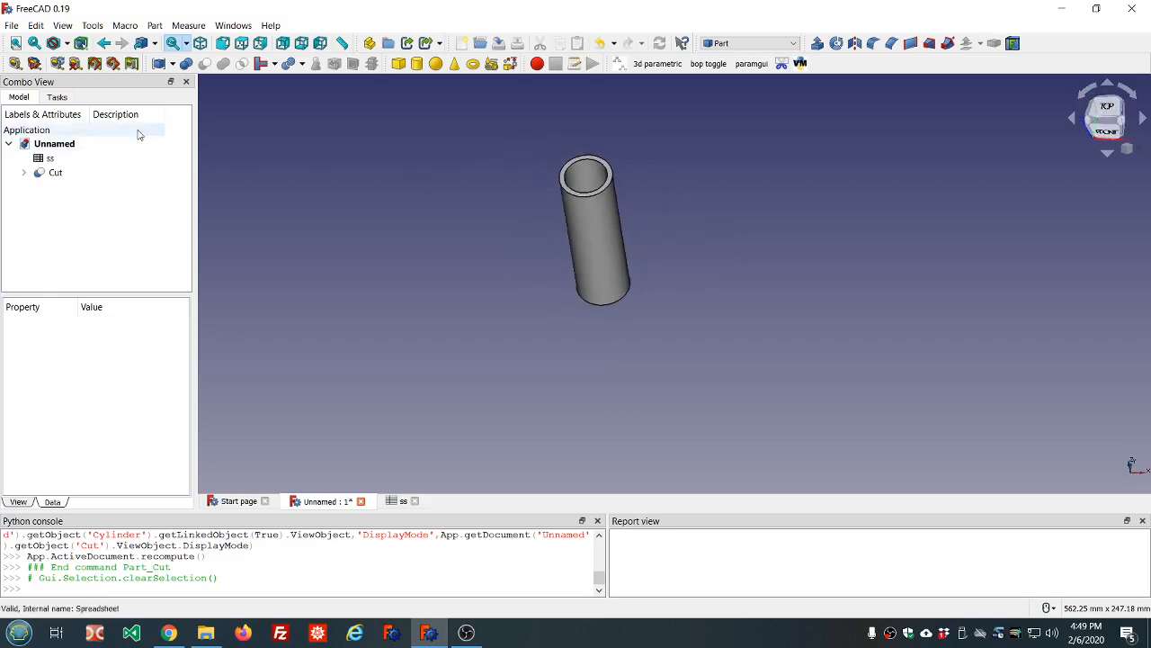
pyautogui.click(12, 26)
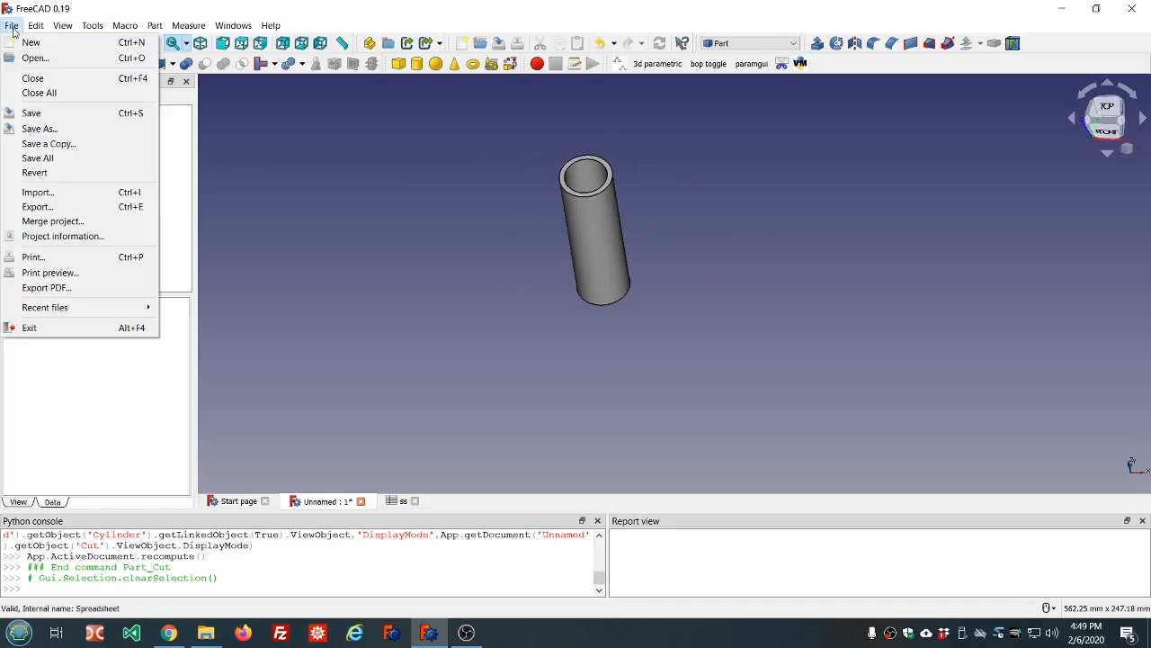
# Save the document as pipe.FCStd in Downloads, then select the Cut object
pyautogui.click(35, 114)
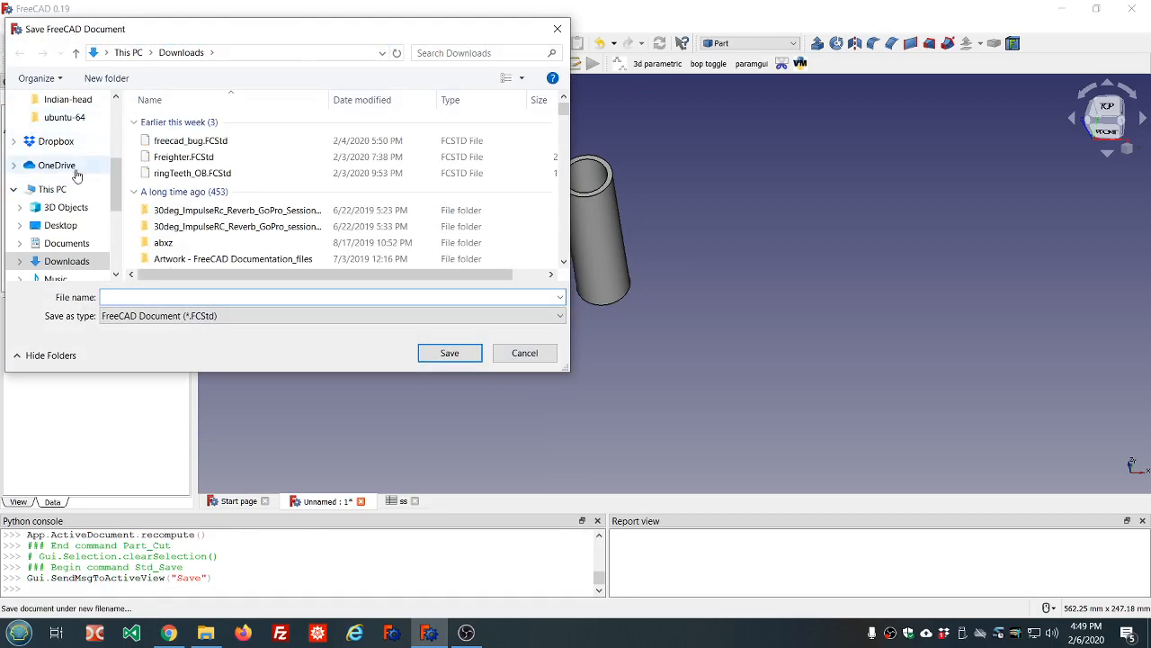
pyautogui.write('pipe')
pyautogui.press('Return')
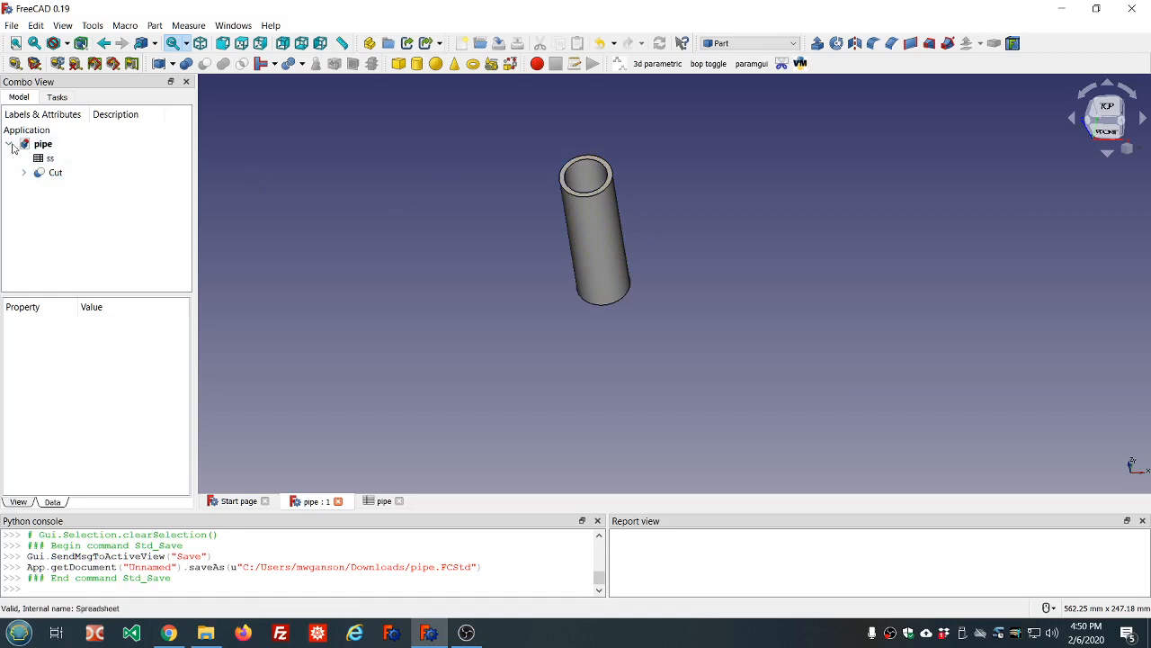
pyautogui.click(38, 178)
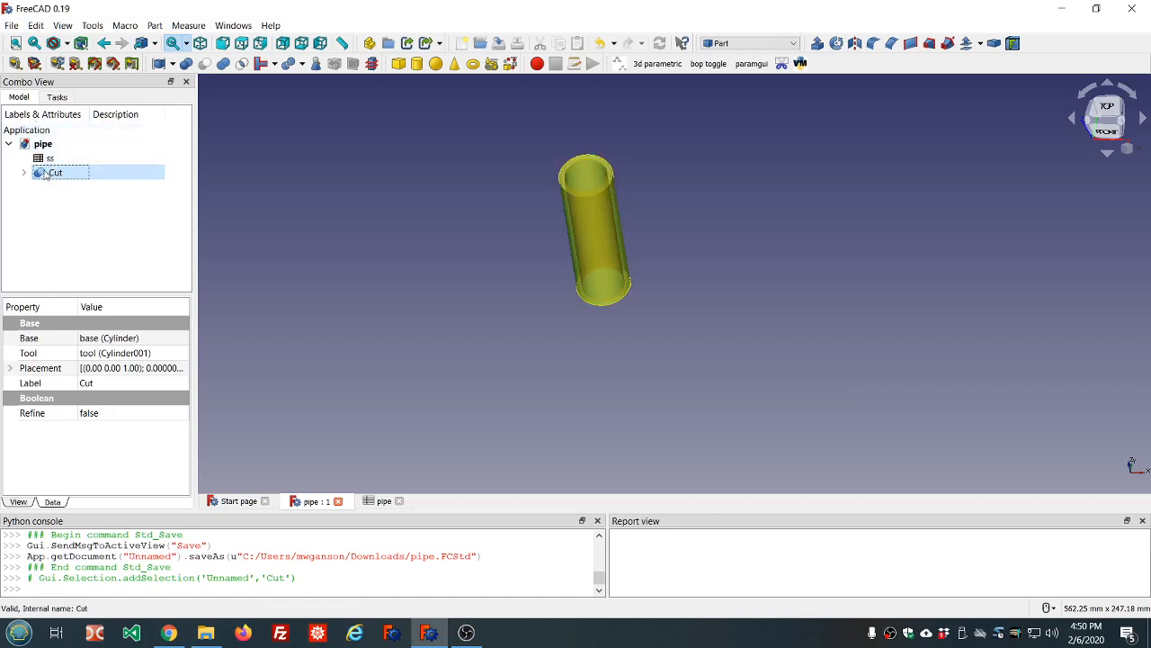
# Start exporting the Cut pipe, try Additive Manufacturing Format, then cancel the export
pyautogui.rightClick(45, 175)
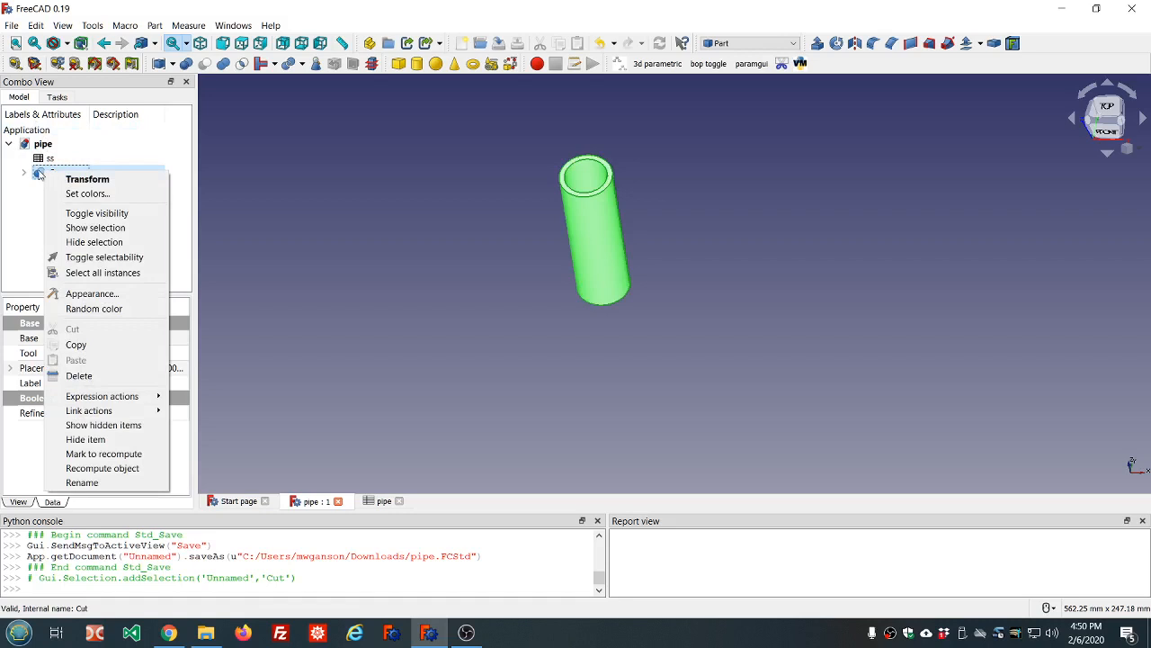
pyautogui.click(38, 174)
pyautogui.click(11, 25)
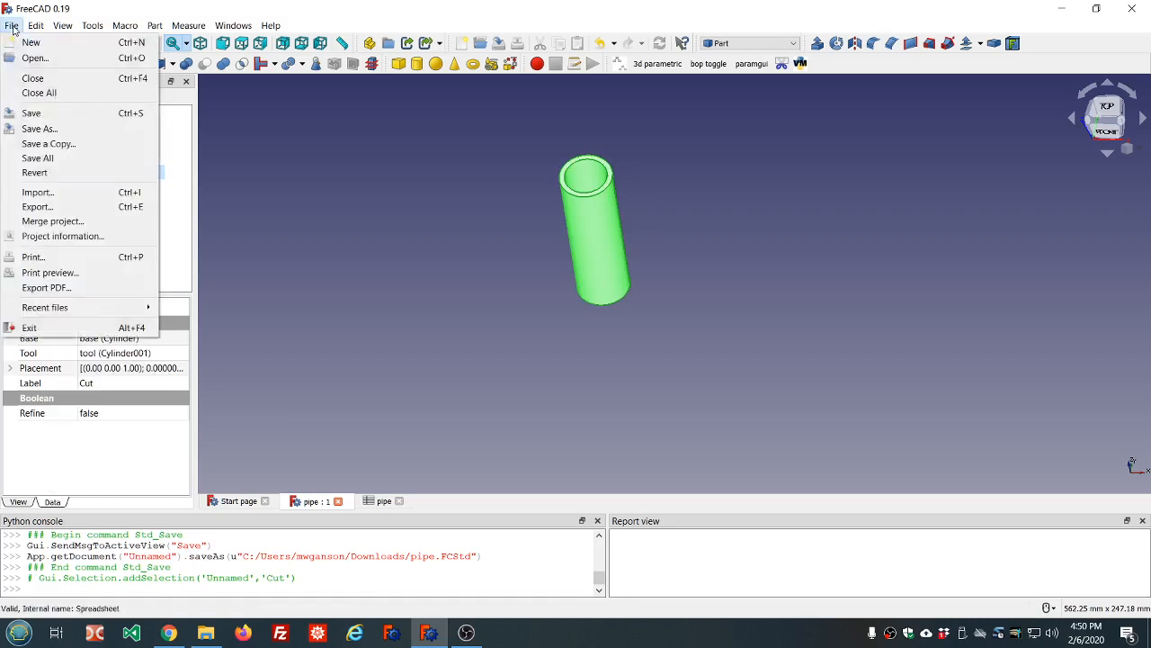
pyautogui.click(36, 206)
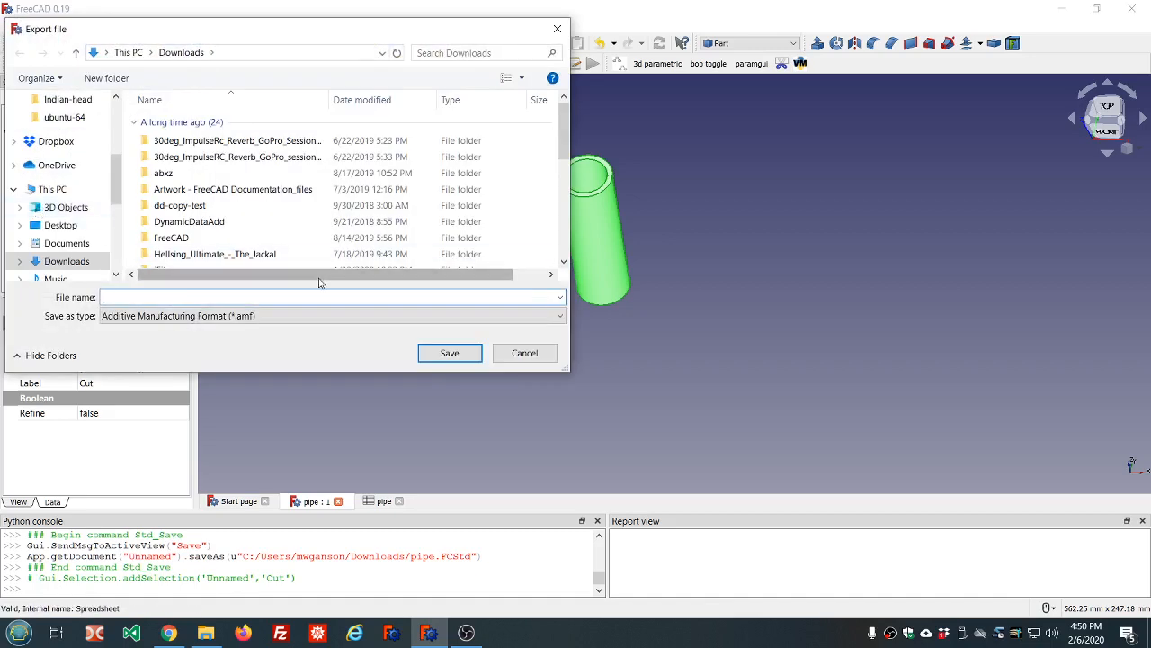
pyautogui.click(560, 315)
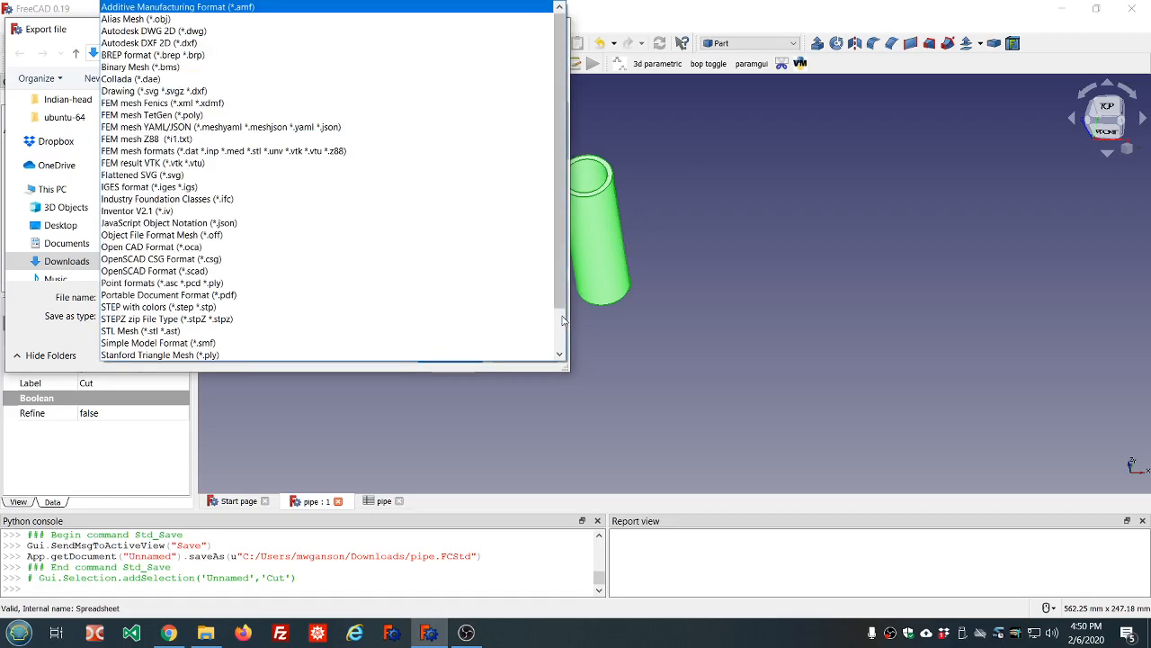
pyautogui.scroll(-1, 331, 205)
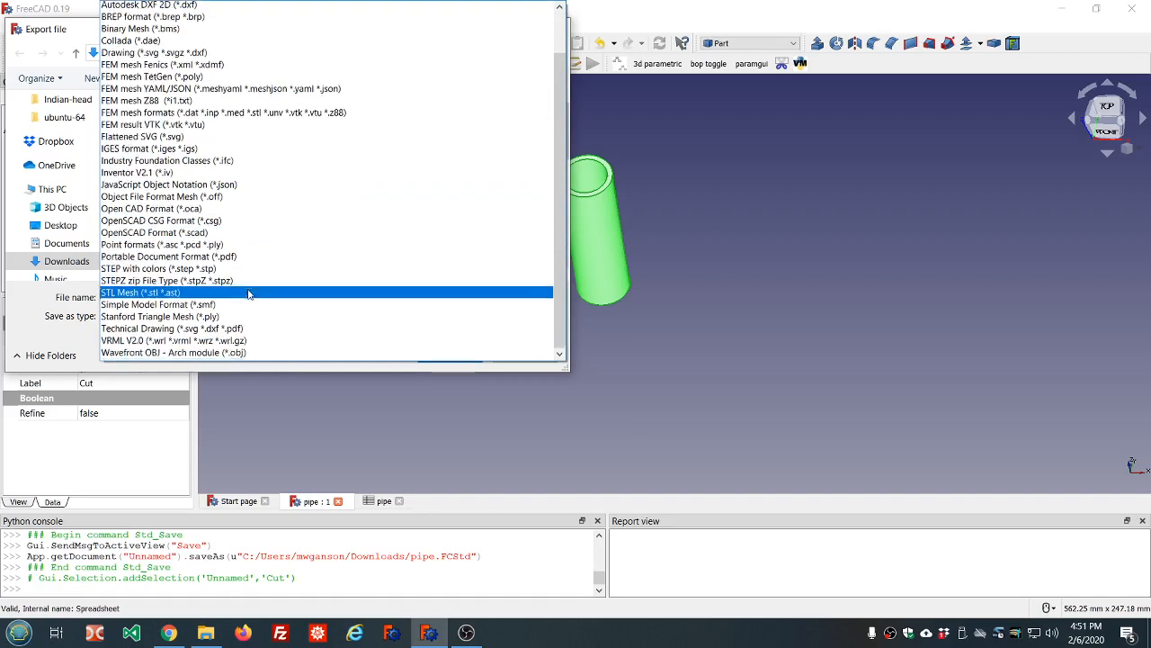
pyautogui.scroll(-1, 249, 294)
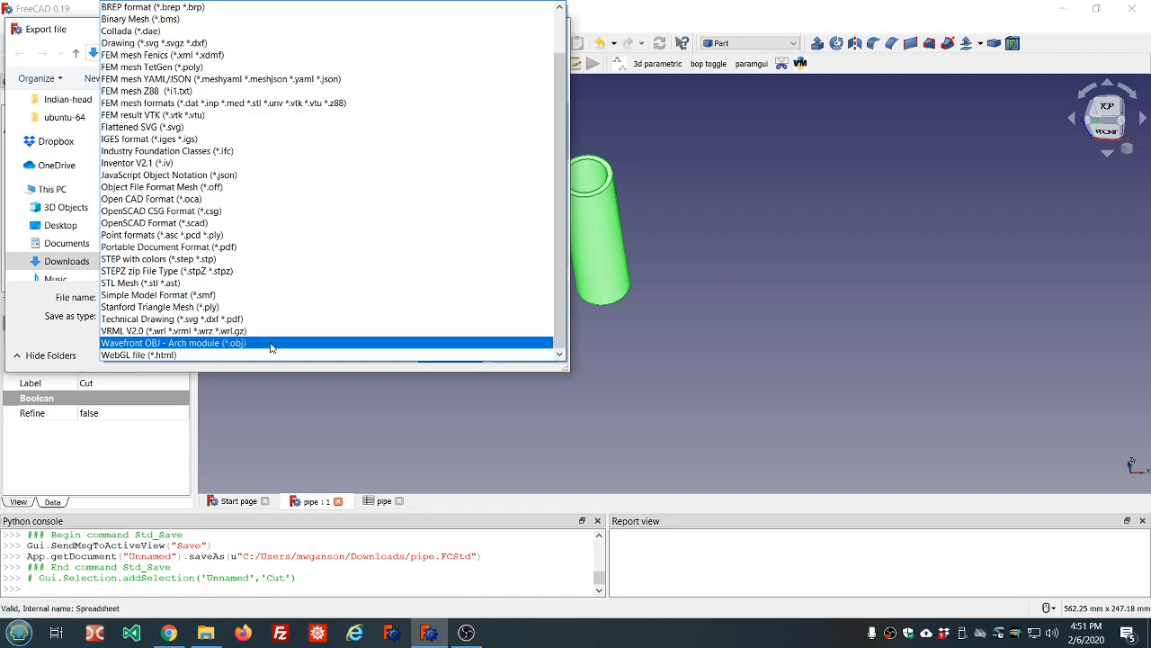
pyautogui.scroll(2, 272, 345)
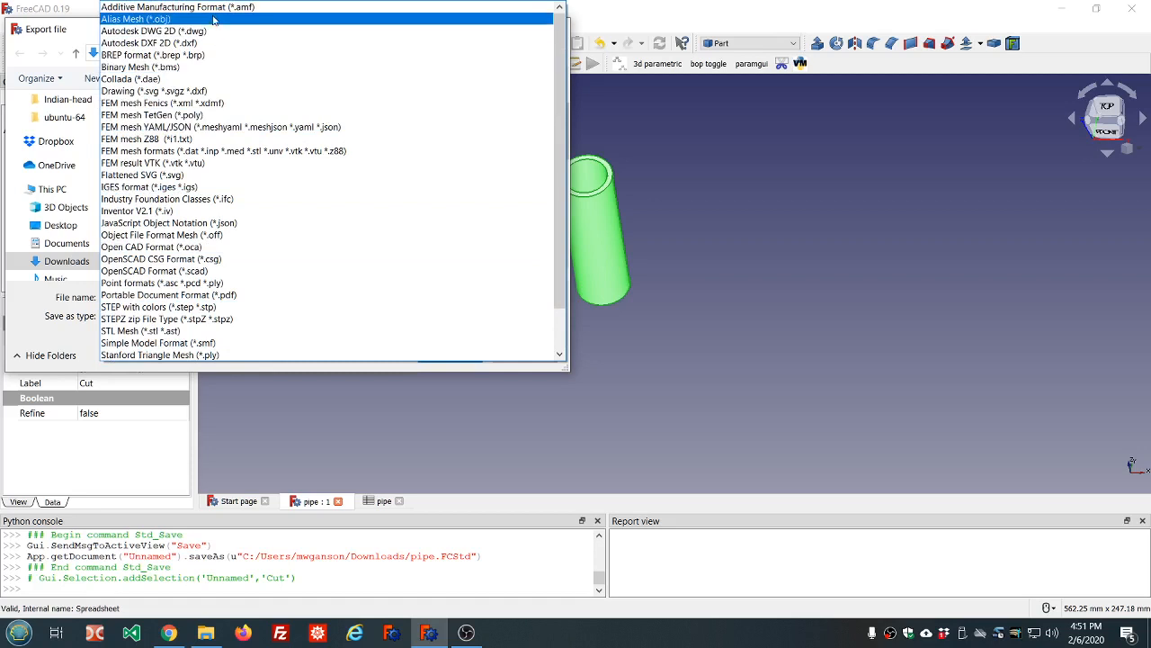
pyautogui.click(213, 7)
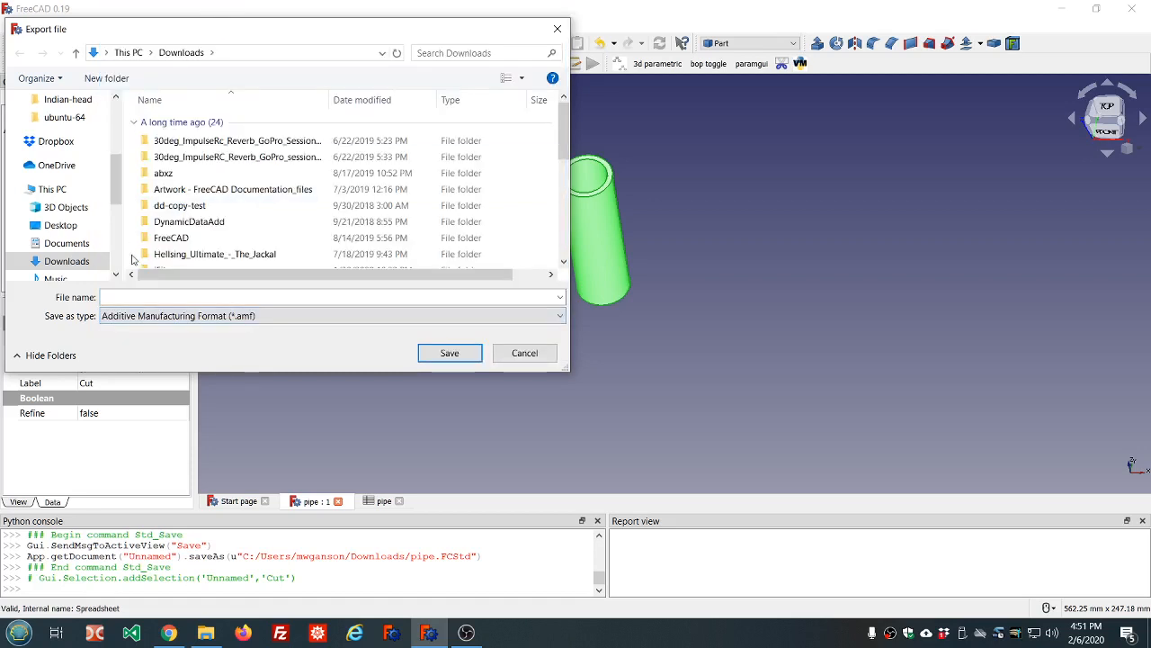
pyautogui.click(121, 297)
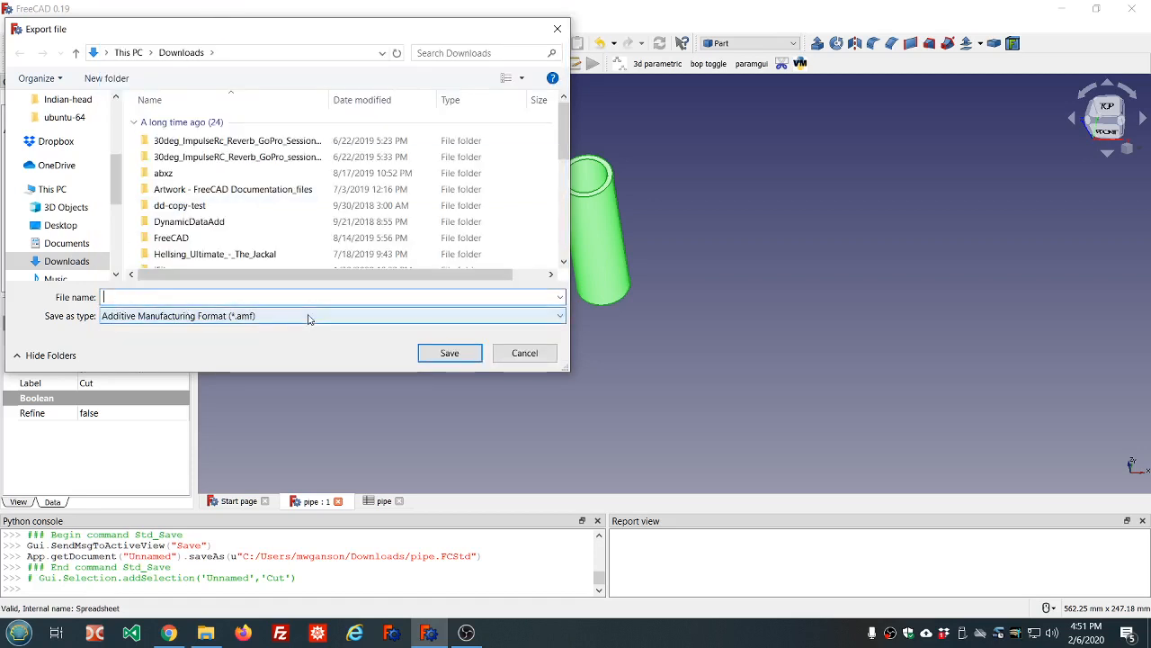
pyautogui.click(528, 355)
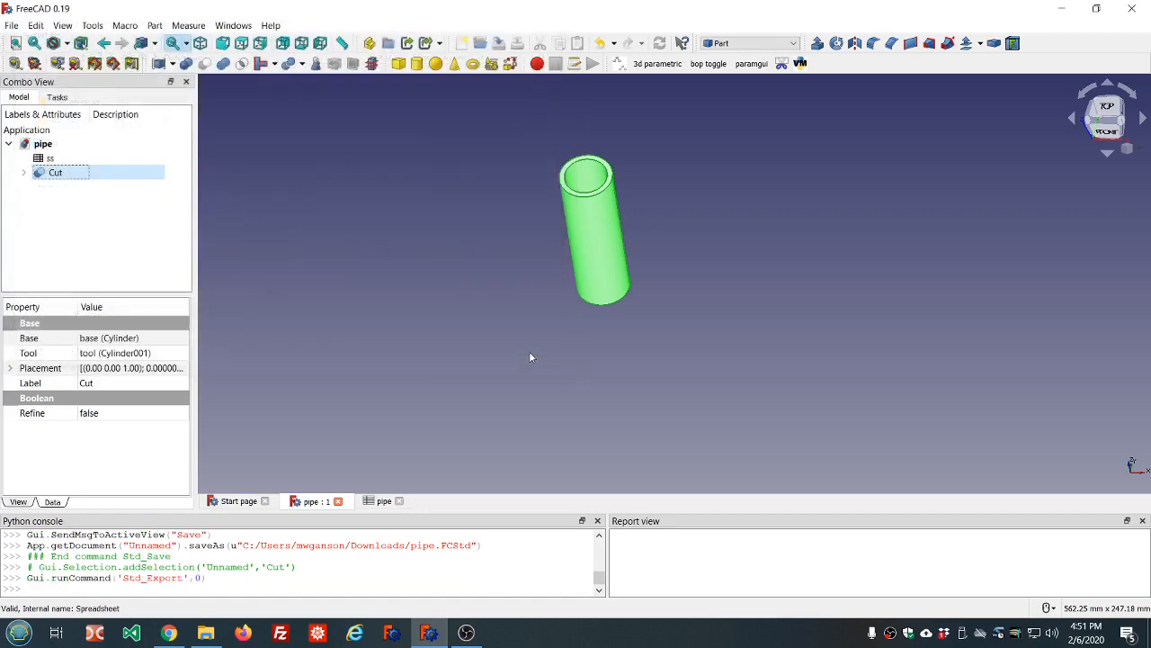
# Attempt an export with nothing selected and dismiss the no-selection warning
pyautogui.click(526, 348)
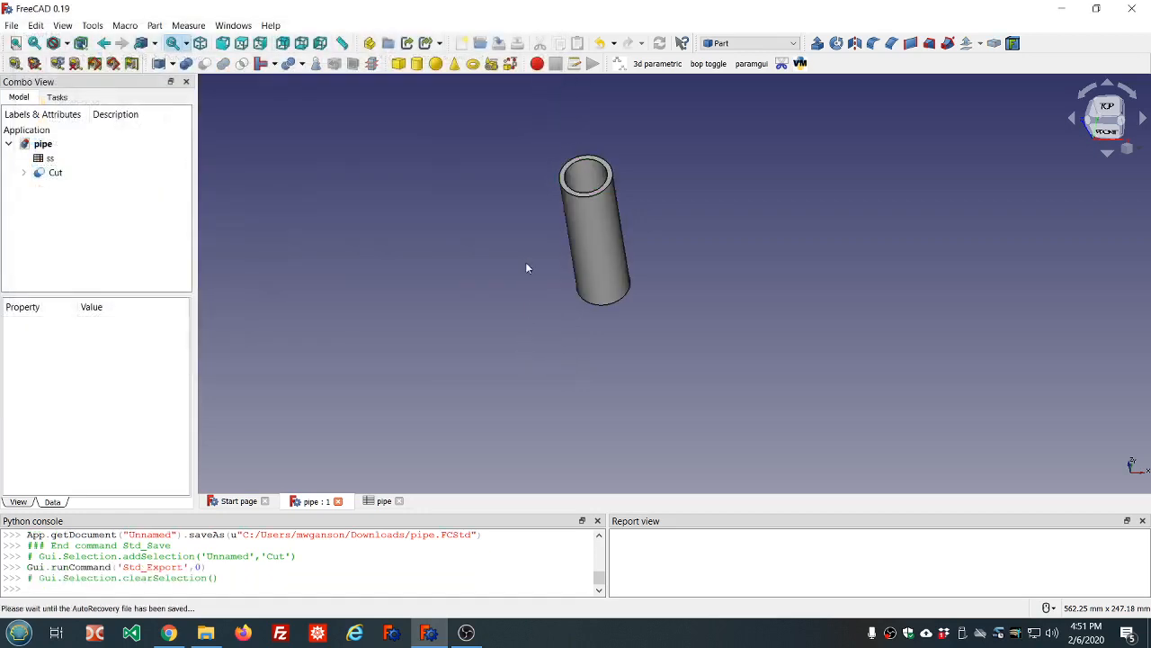
pyautogui.moveTo(532, 233); pyautogui.dragTo(500, 246, button='middle')
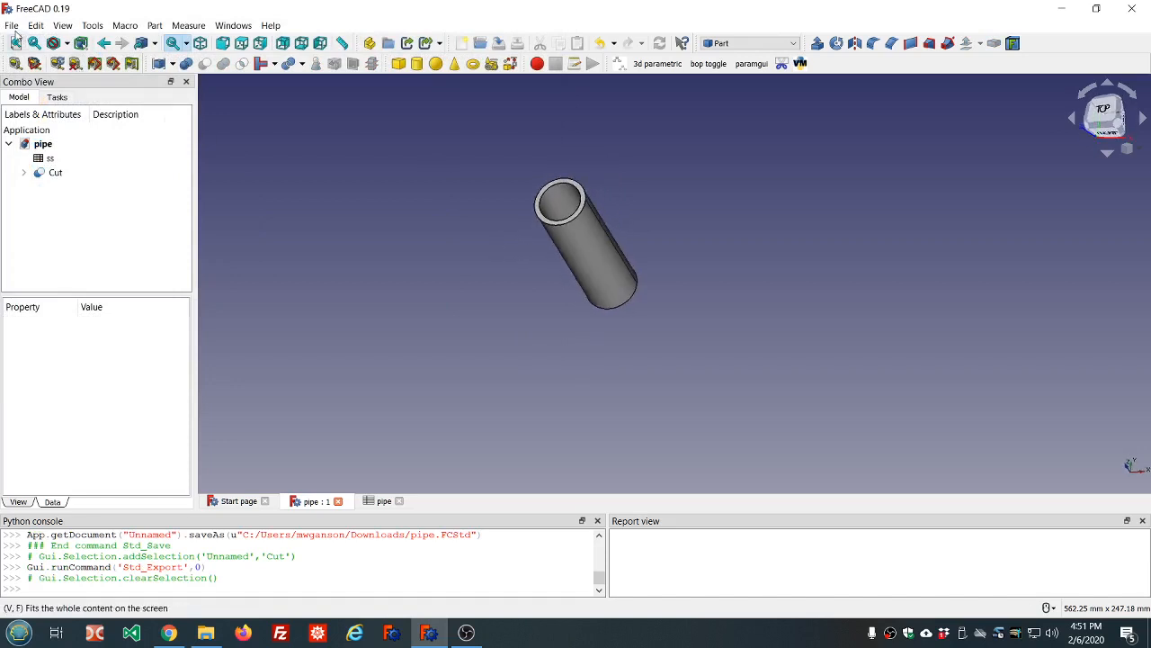
pyautogui.click(11, 25)
pyautogui.click(40, 207)
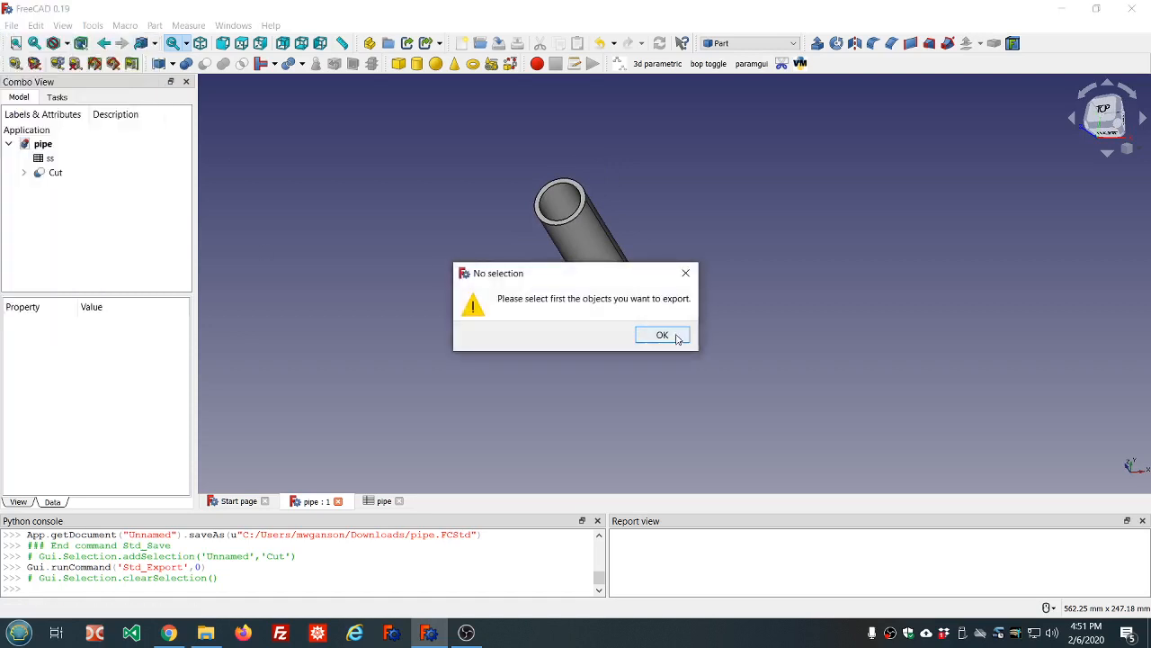
pyautogui.click(662, 335)
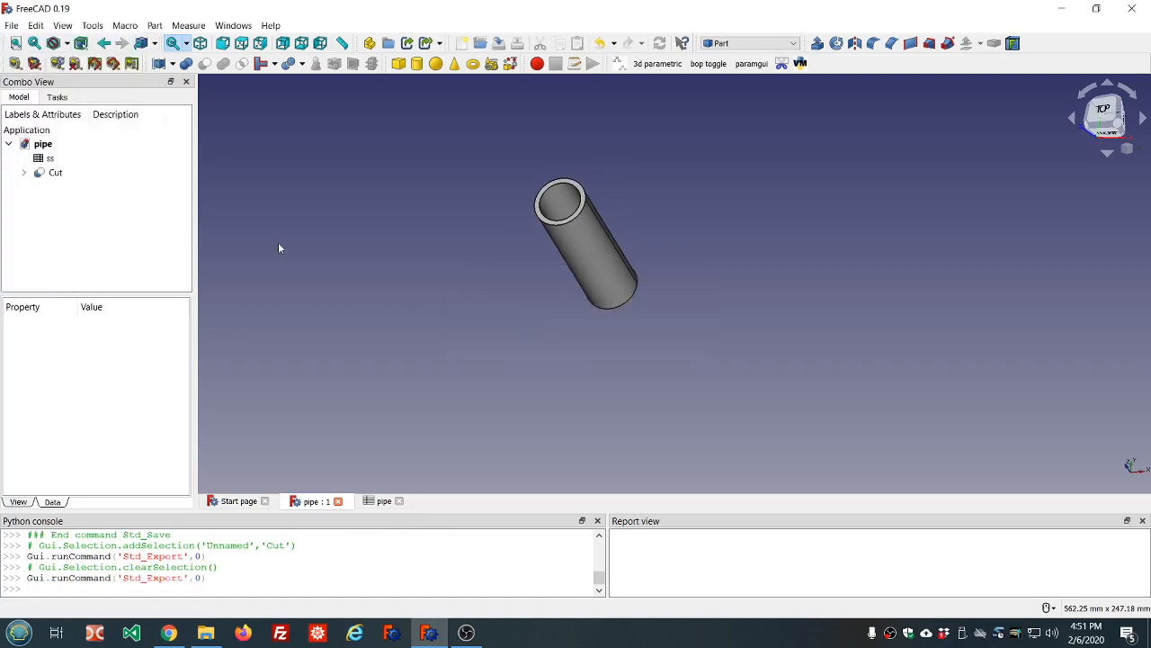
# Export the selected Cut, browse formats, cancel, then expand Cut to show base and tool
pyautogui.click(54, 173)
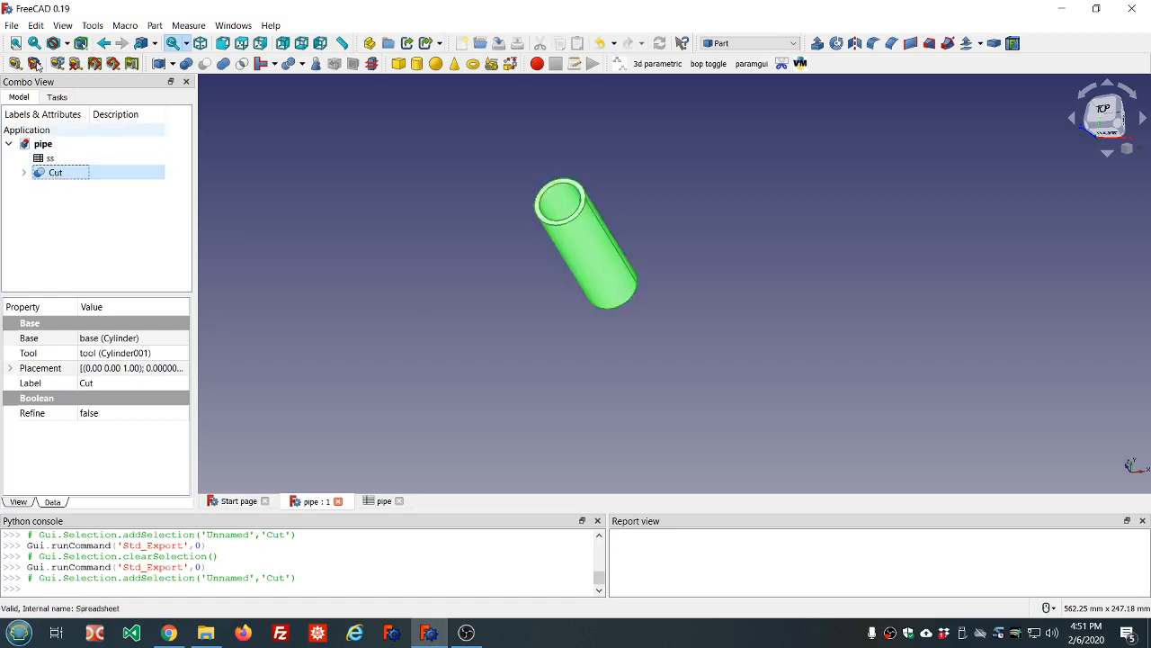
pyautogui.click(11, 25)
pyautogui.click(38, 206)
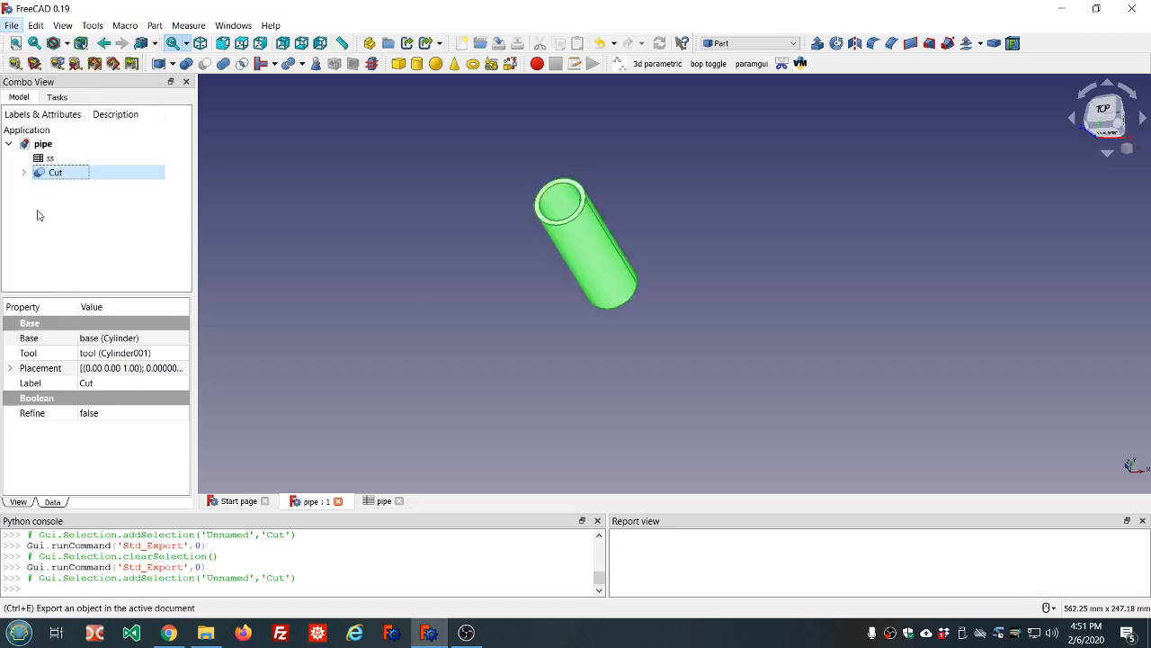
pyautogui.click(561, 316)
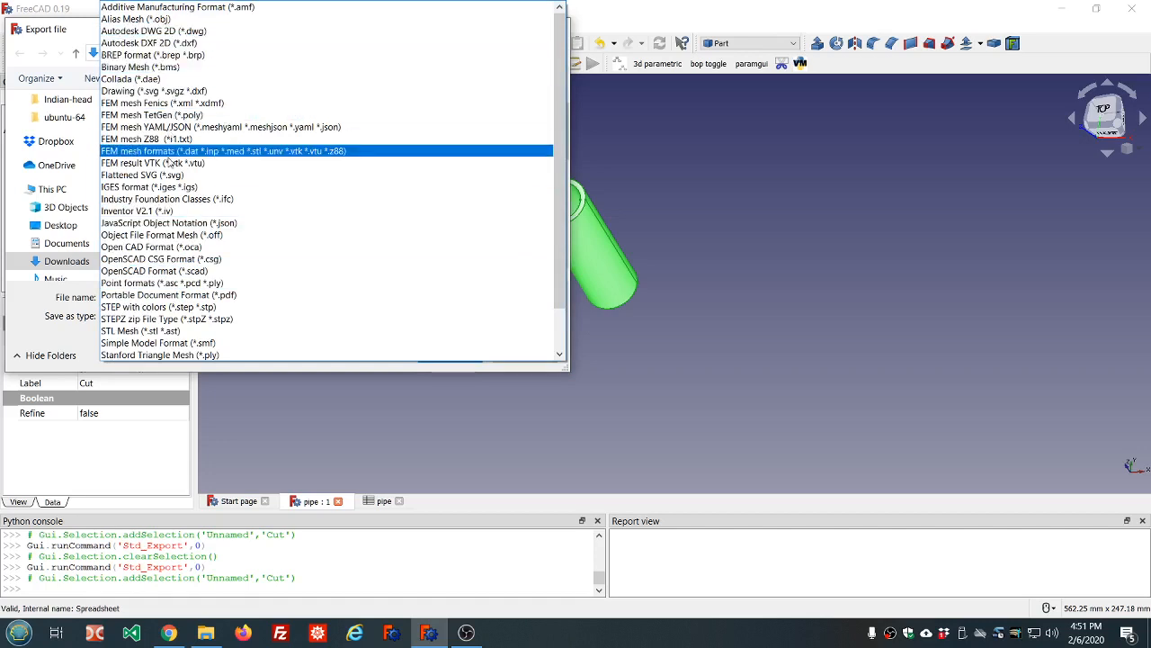
pyautogui.scroll(-2, 195, 222)
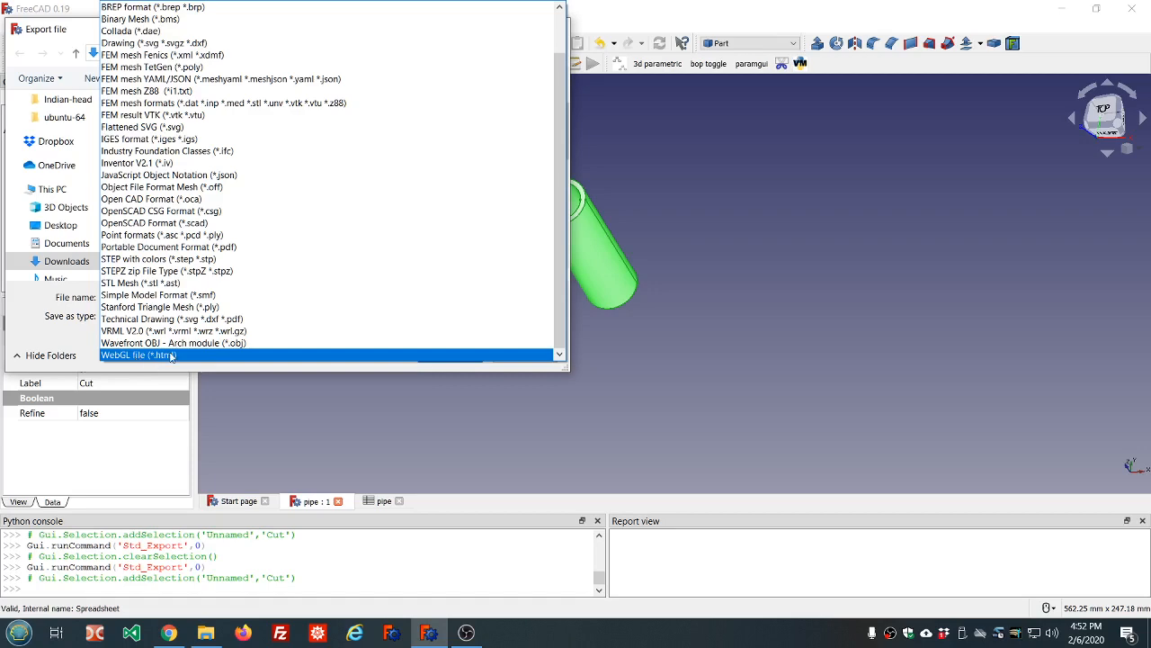
pyautogui.click(437, 439)
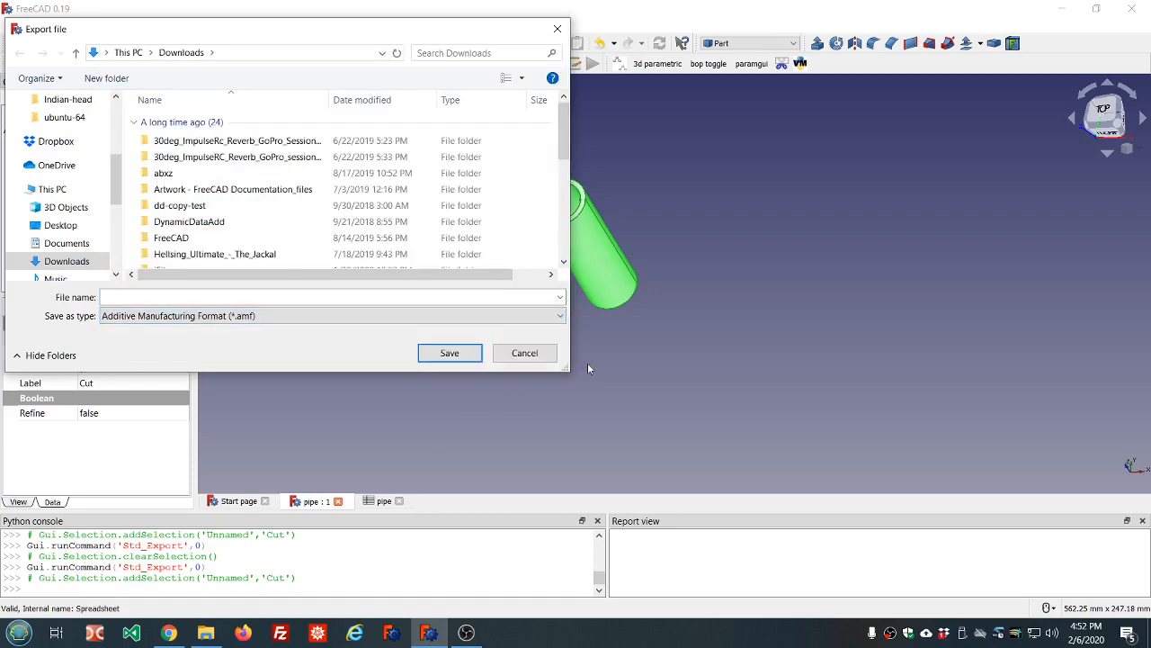
pyautogui.click(518, 353)
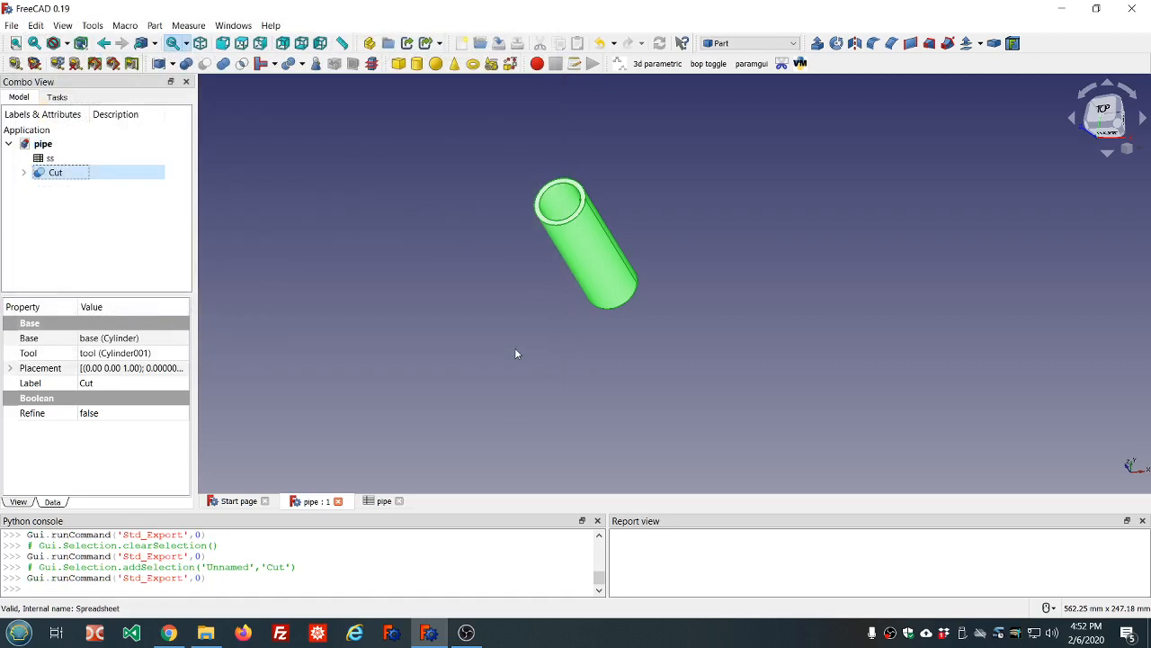
pyautogui.click(24, 173)
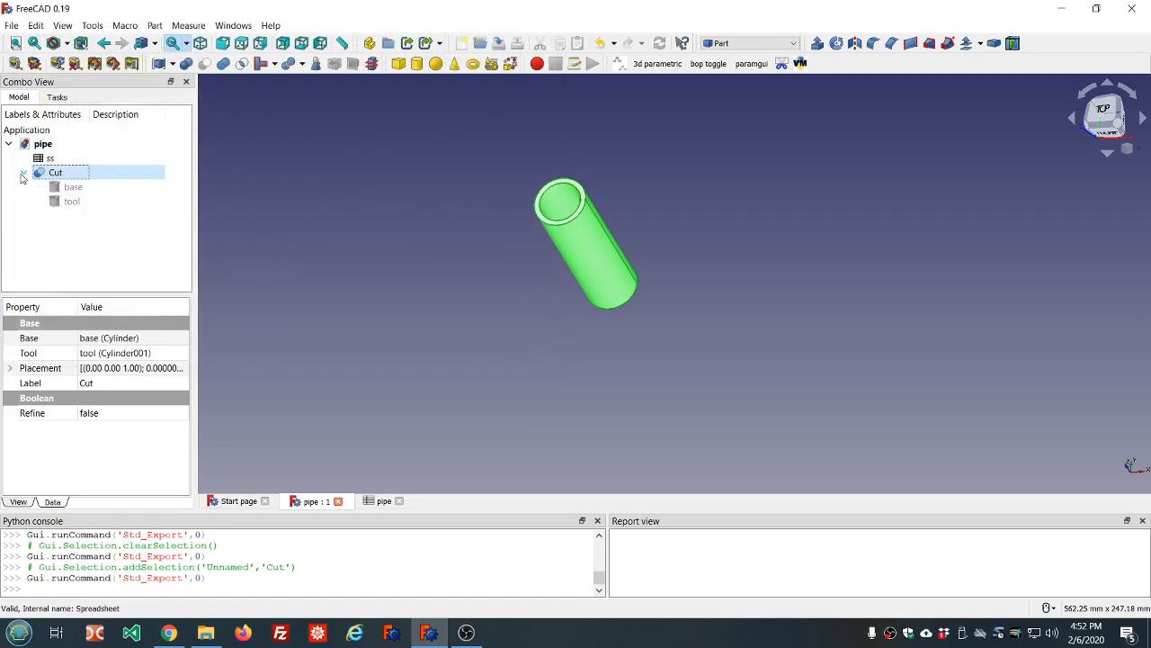
# Widen the model panel to read the tool cylinder's full Radius (ss_id / 2) and Height (ss_length) expressions
pyautogui.click(78, 190)
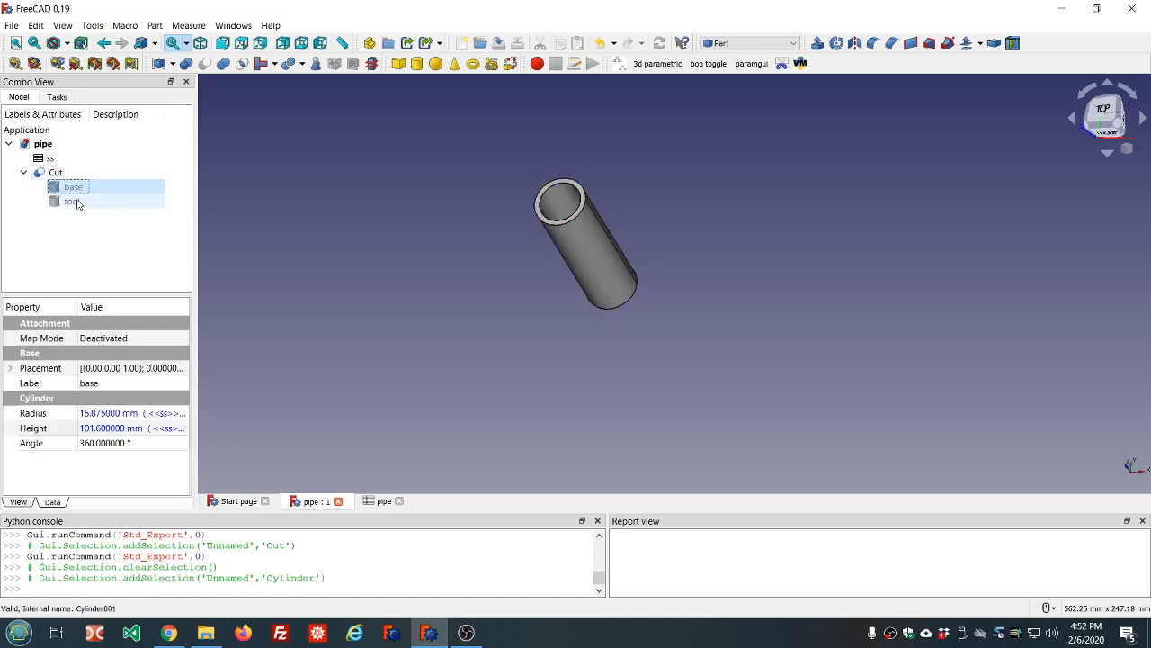
pyautogui.click(77, 202)
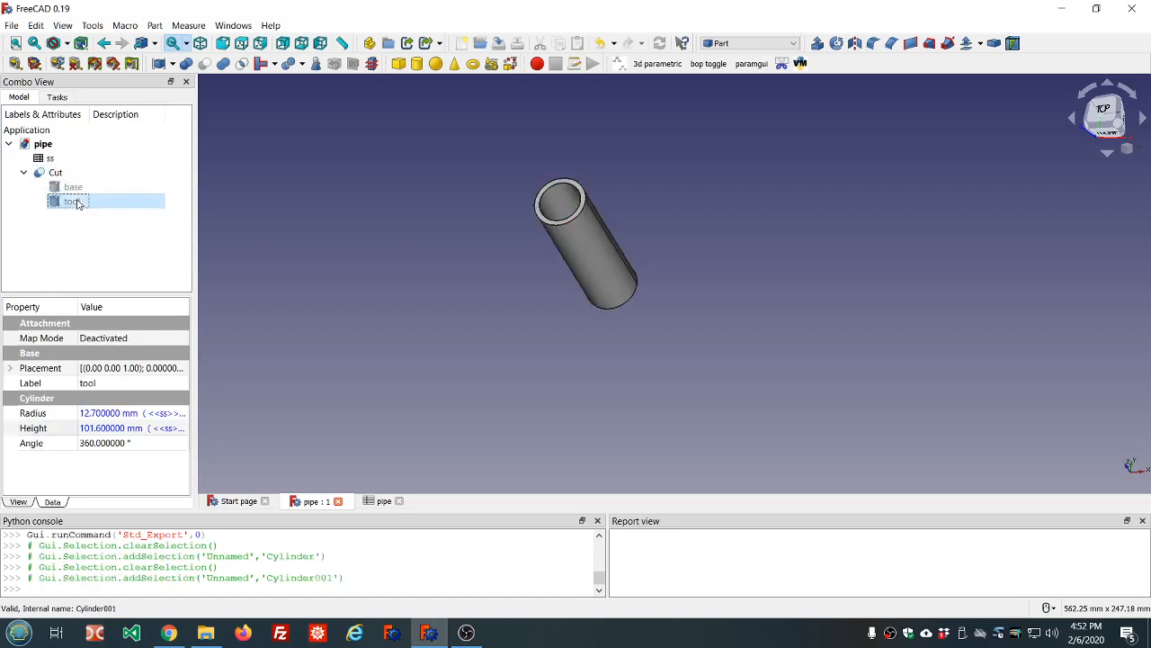
pyautogui.moveTo(195, 181); pyautogui.dragTo(236, 187)
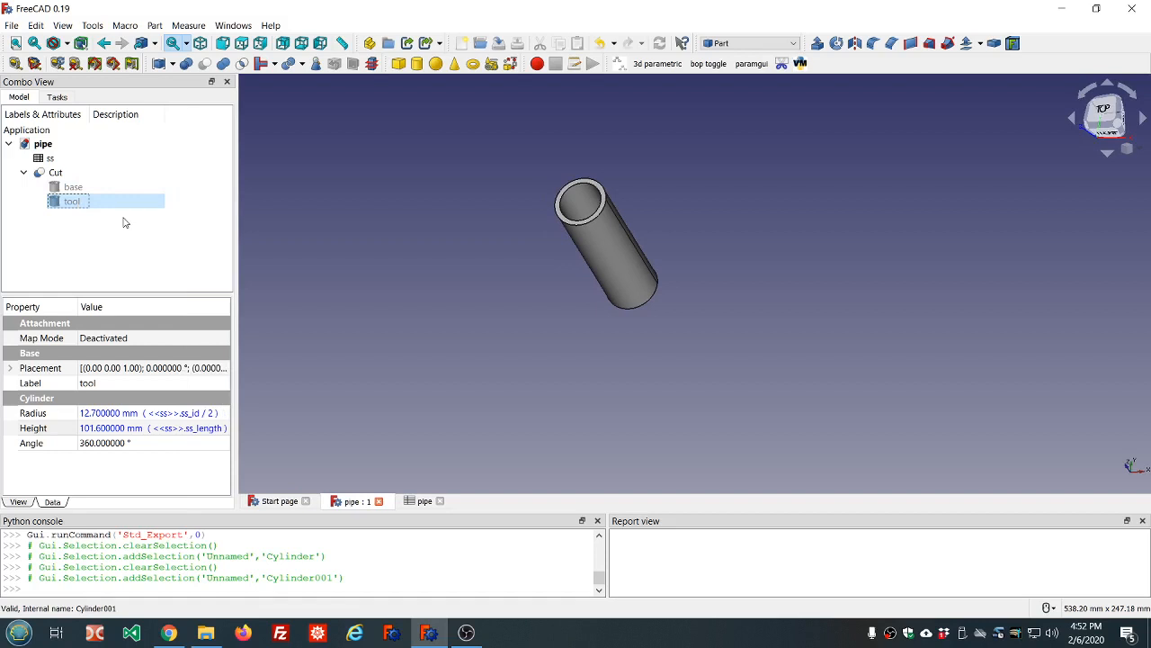
# Change ss_length in spreadsheet cell B1 to =(4+1/2)*25.4 (114.3) and return to the pipe view
pyautogui.doubleClick(53, 158)
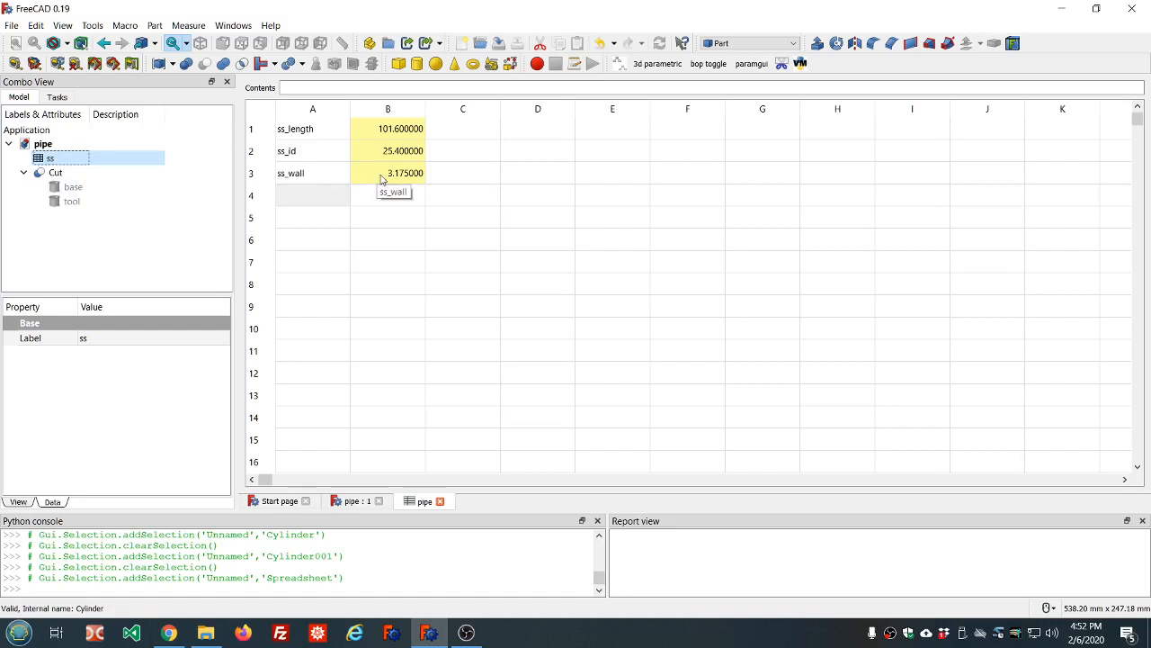
pyautogui.click(388, 133)
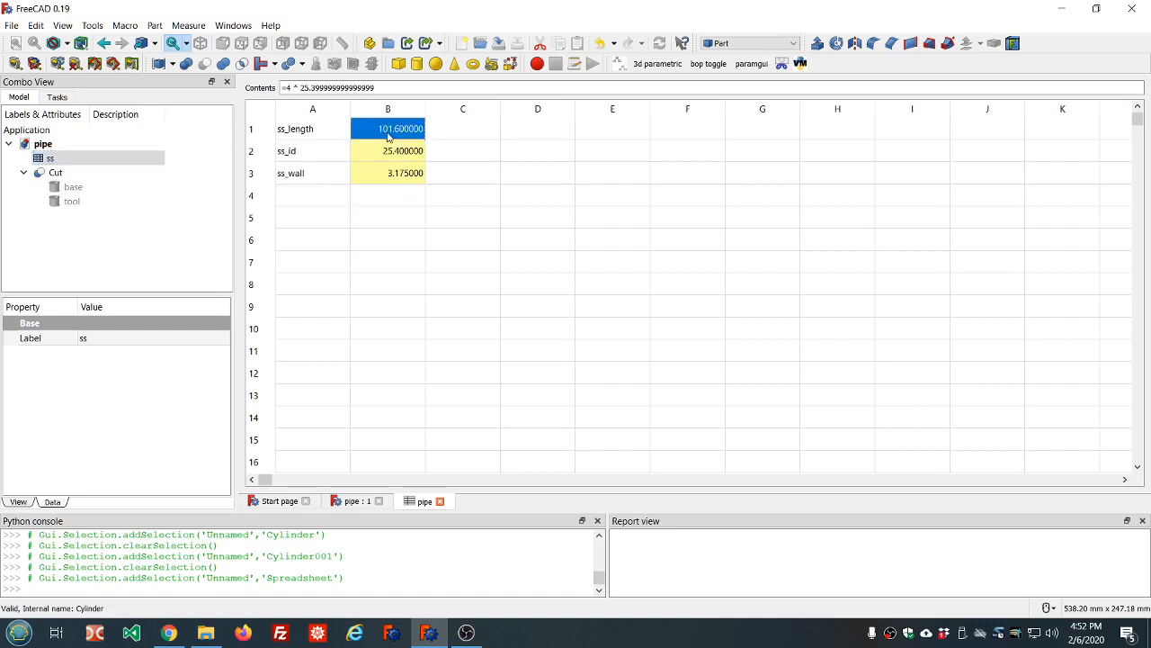
pyautogui.click(293, 87)
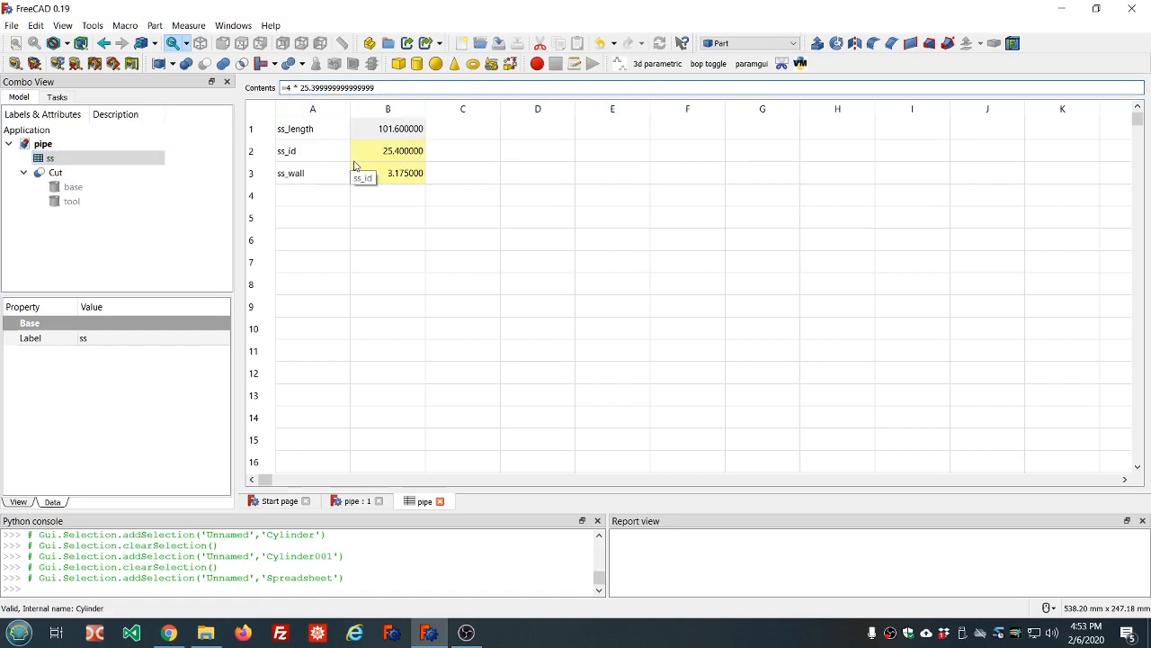
pyautogui.write('(4+1/2)')
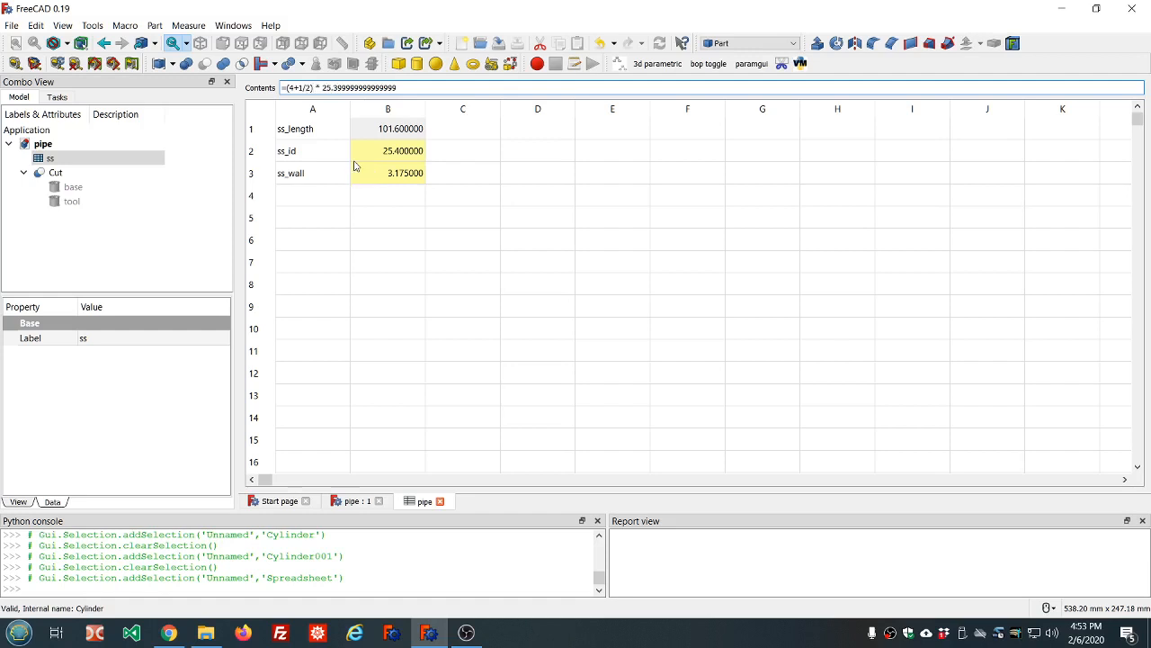
pyautogui.press('Return')
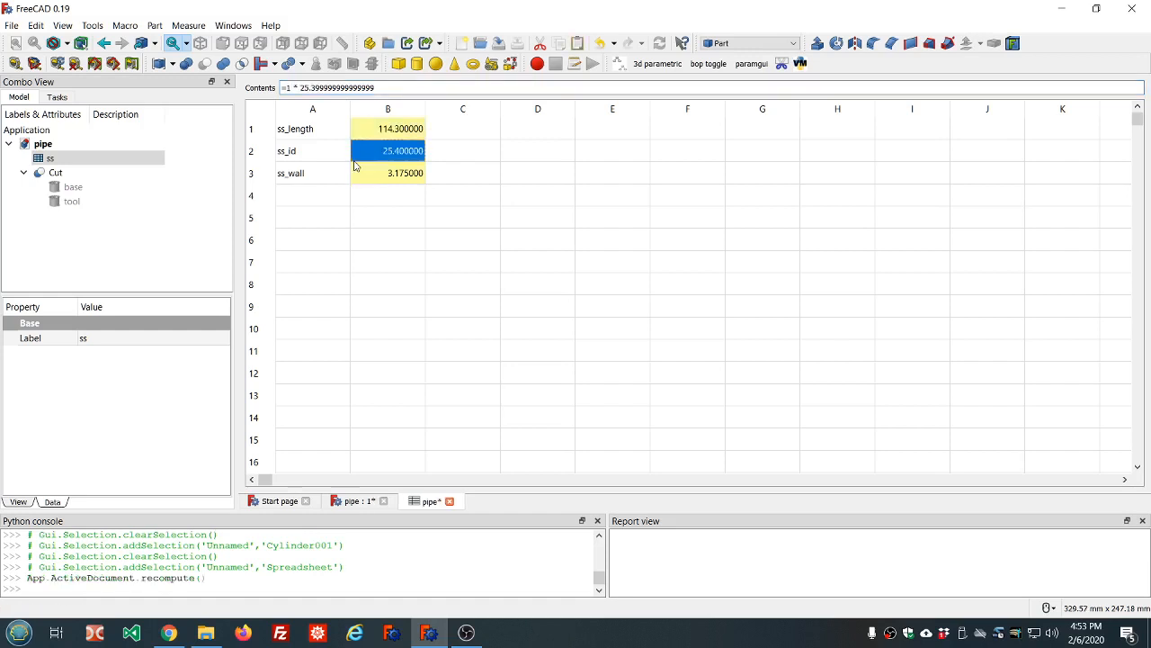
pyautogui.click(374, 135)
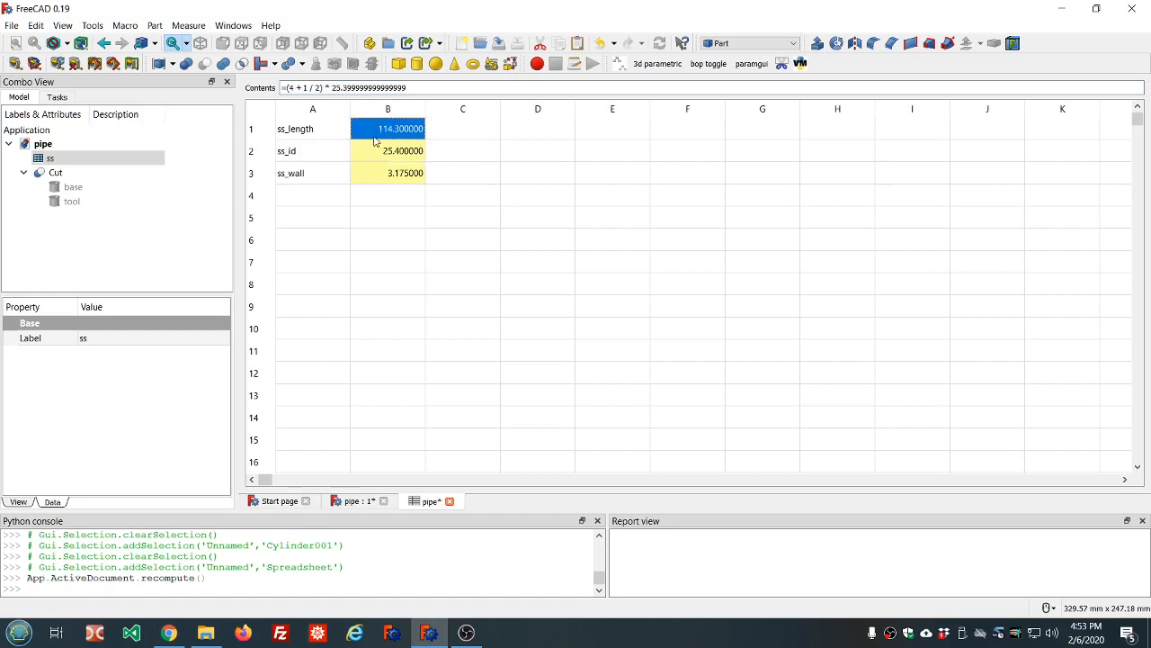
pyautogui.click(352, 504)
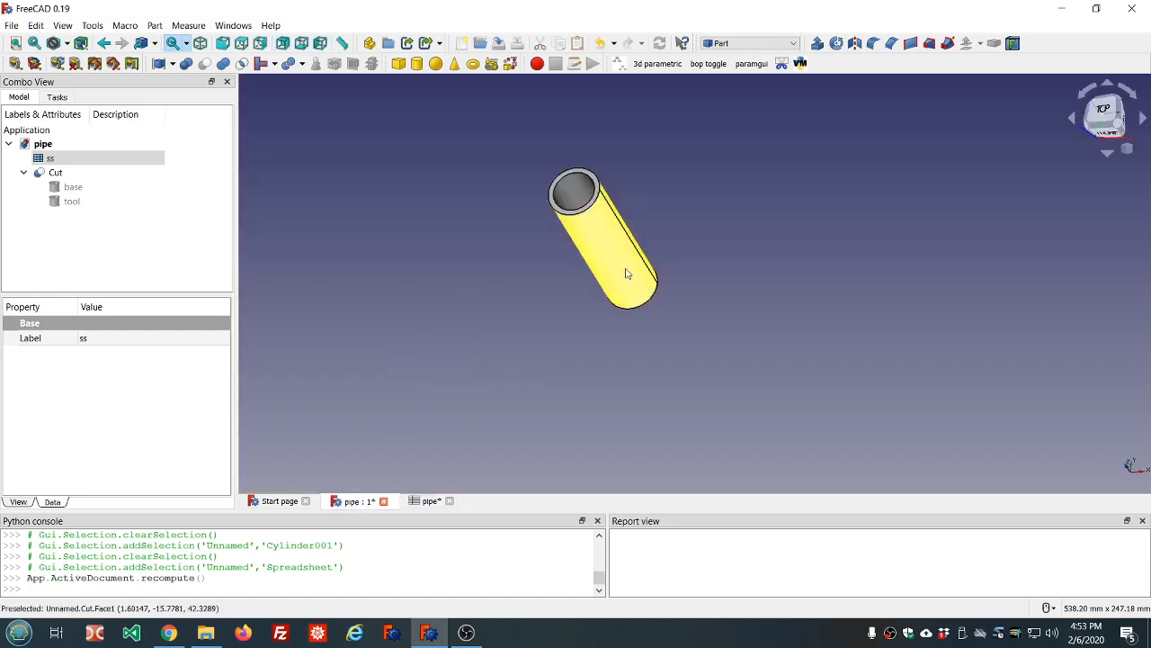
# Confirm the base and tool cylinders both show a Height of 114.3 mm after recompute
pyautogui.moveTo(694, 258); pyautogui.dragTo(671, 273, button='middle')
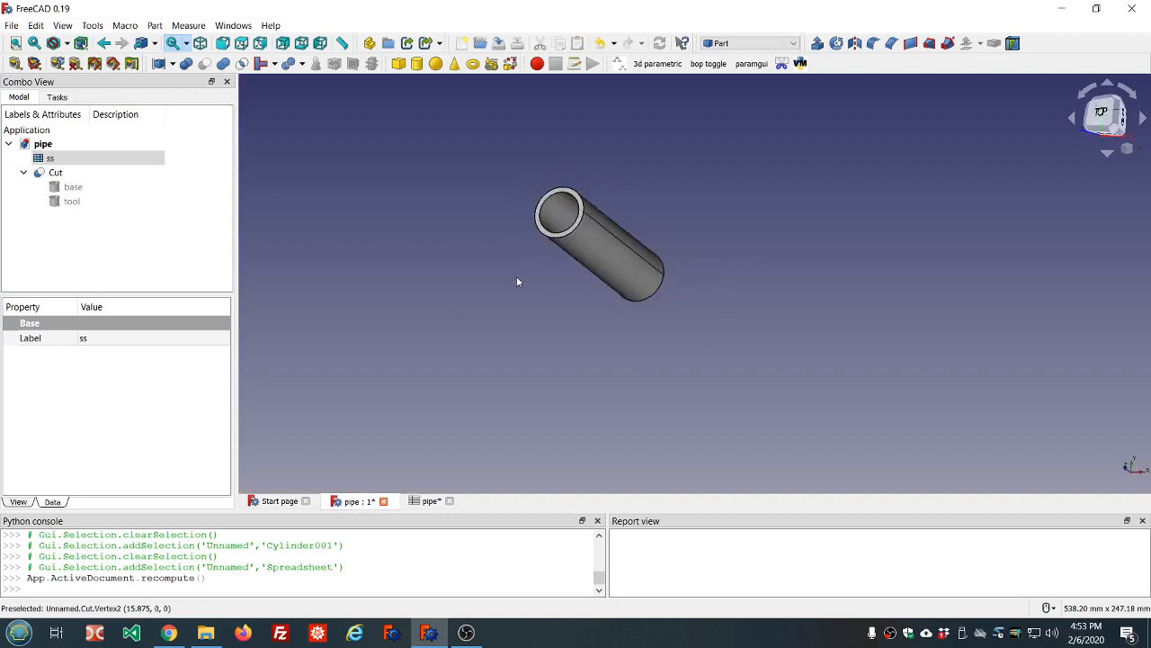
pyautogui.click(73, 205)
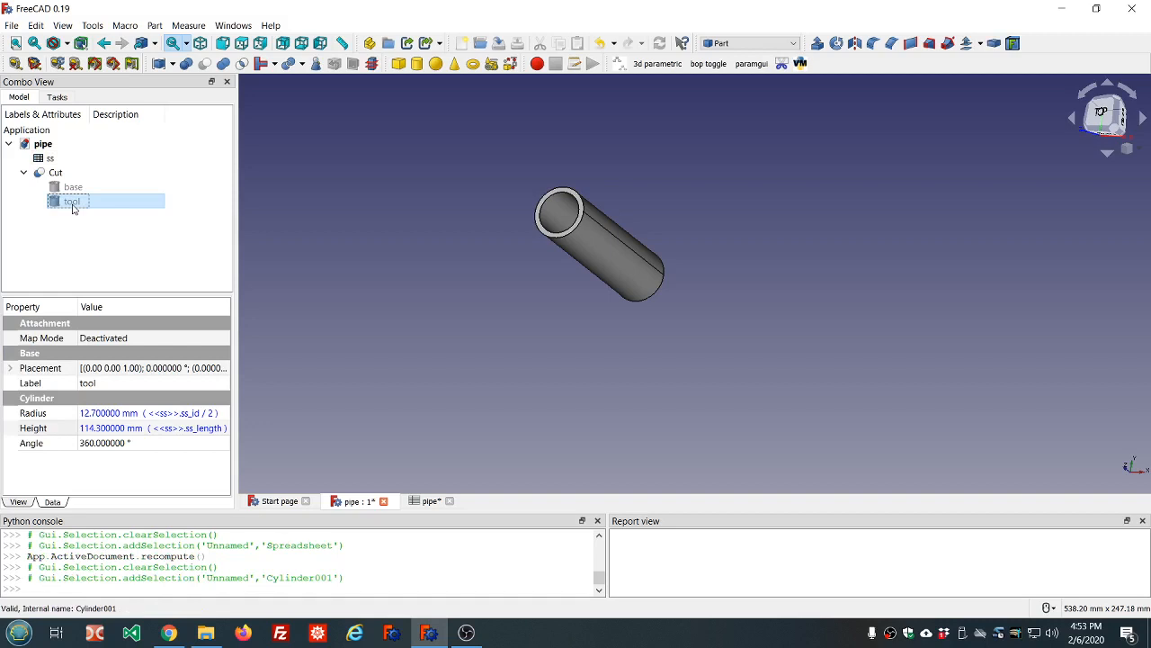
pyautogui.click(72, 187)
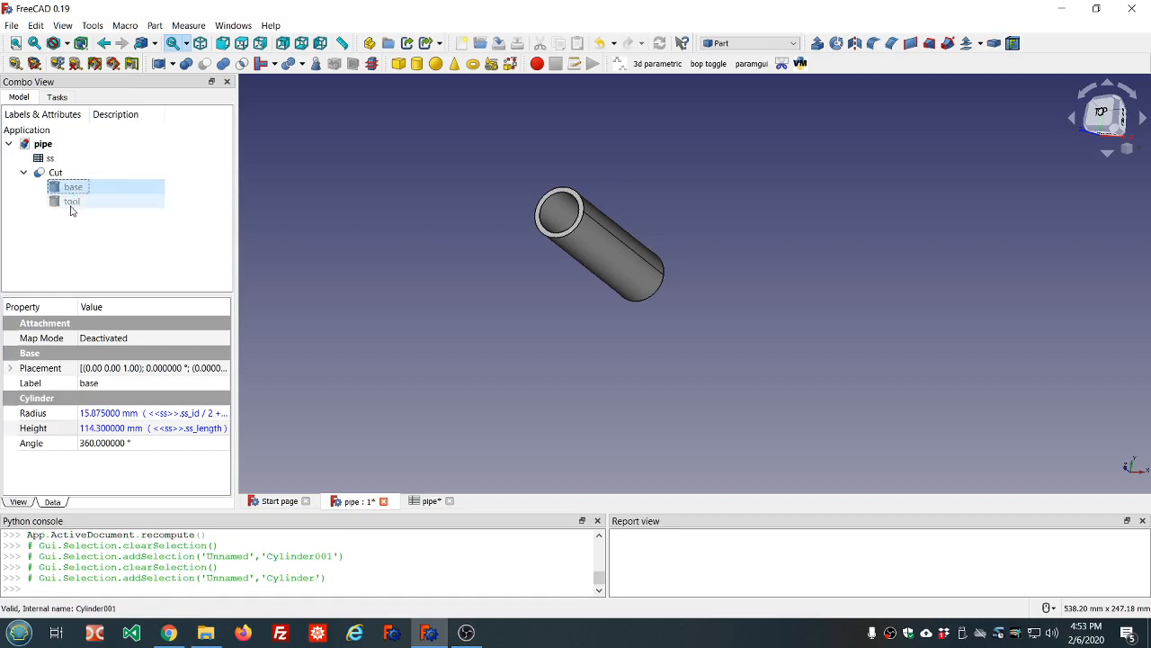
pyautogui.click(72, 203)
pyautogui.click(73, 188)
pyautogui.click(71, 201)
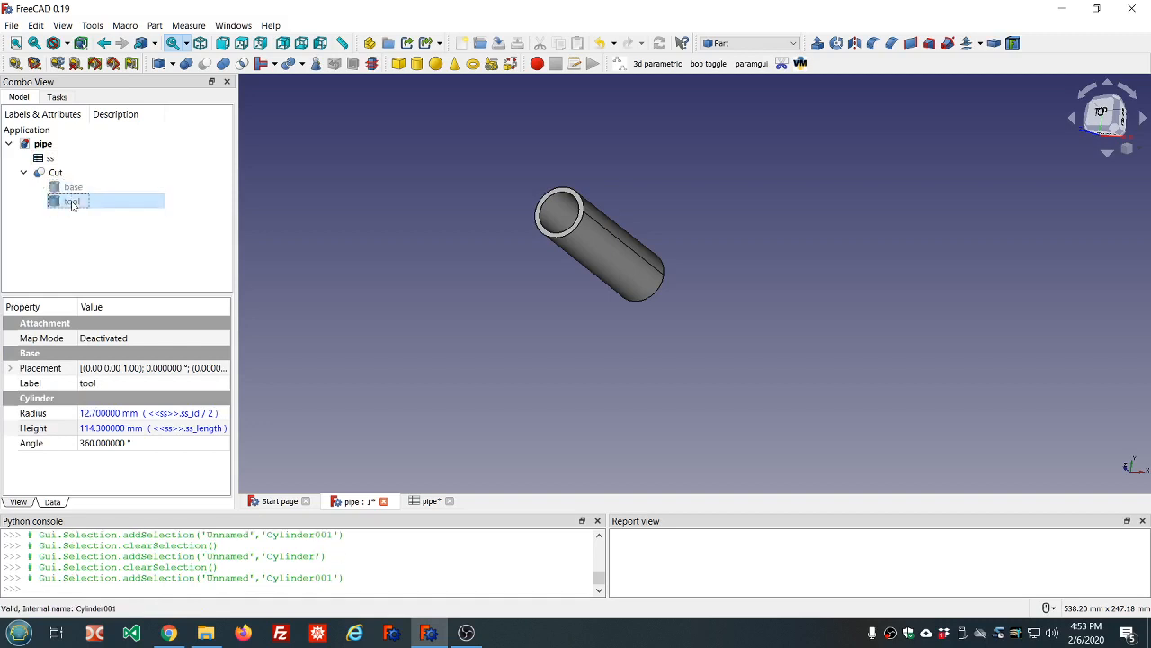
pyautogui.moveTo(430, 244)
pyautogui.mouseDown(button='middle')
pyautogui.moveTo(514, 283)
pyautogui.moveTo(446, 243)
pyautogui.mouseUp(button='middle')
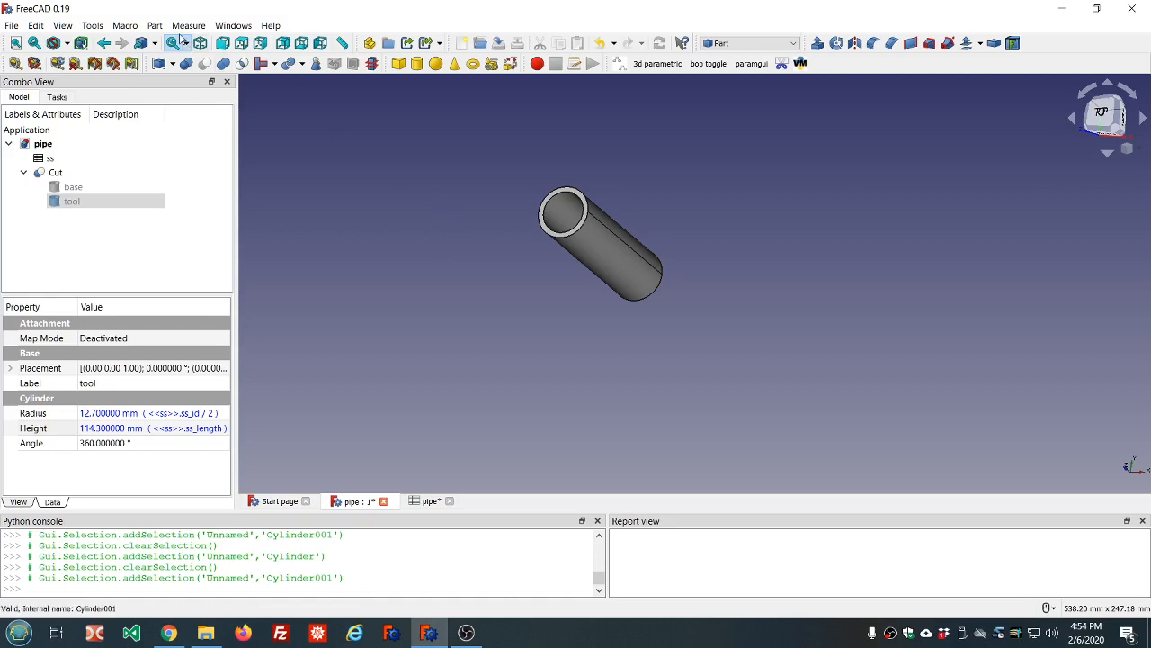
# Open the Part menu to show copy, boolean, mirror and extrude operations
pyautogui.click(156, 27)
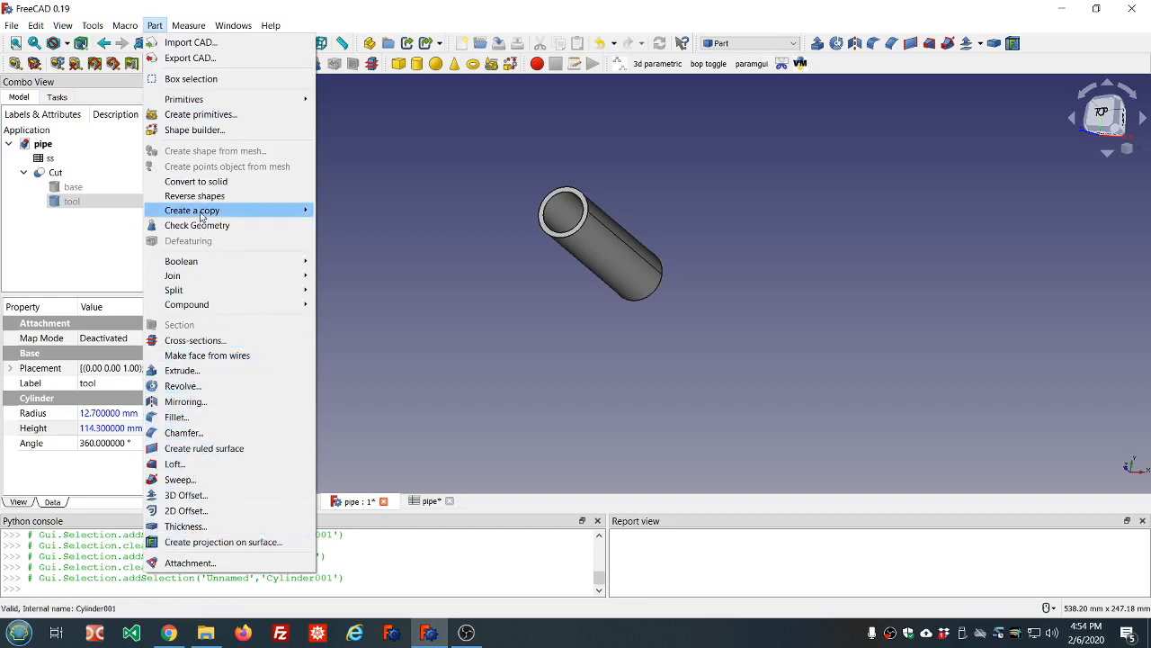
pyautogui.moveTo(201, 216)
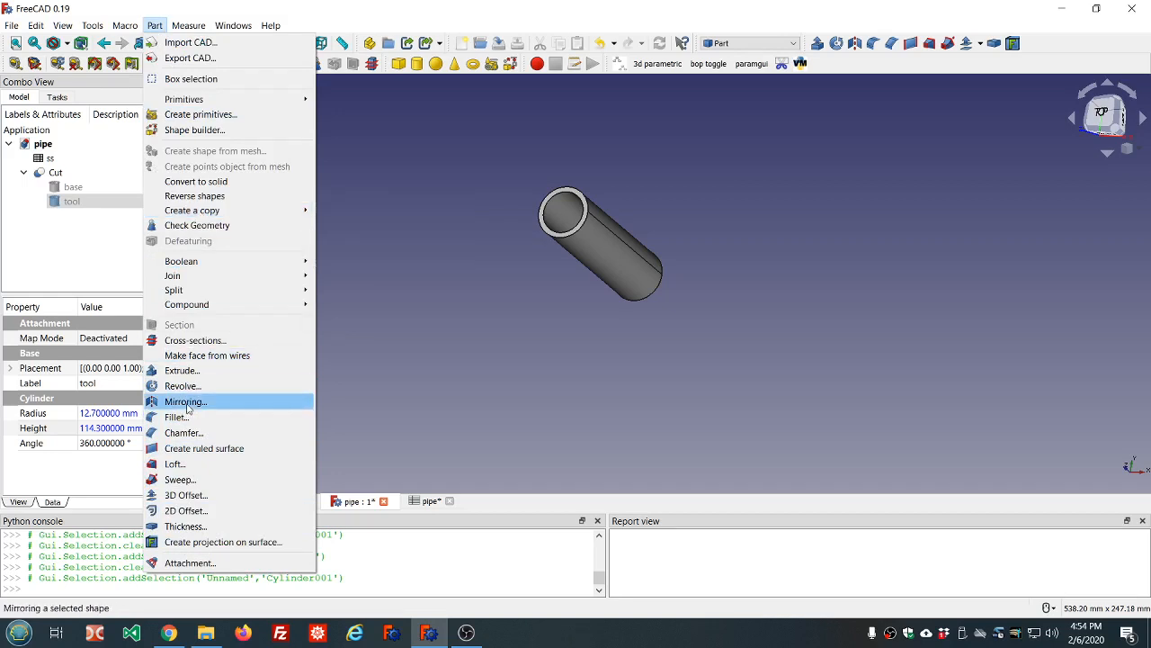